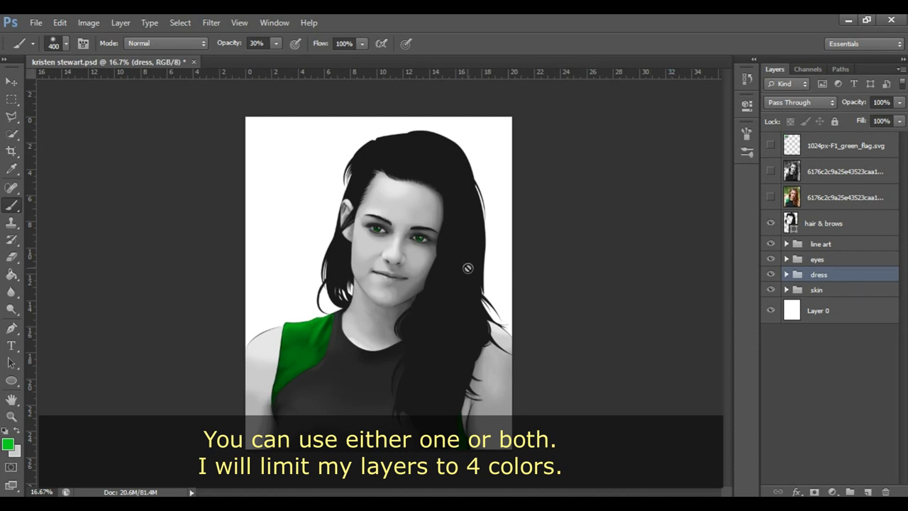
# Zoom in on the face and turn on the reference photo and 1024px-F1_green_flag.svg swatch layers
pyautogui.press('z')
pyautogui.moveTo(426, 257)
pyautogui.mouseDown()
pyautogui.moveTo(468, 259)
pyautogui.moveTo(411, 260)
pyautogui.moveTo(481, 270)
pyautogui.moveTo(438, 276)
pyautogui.mouseUp()
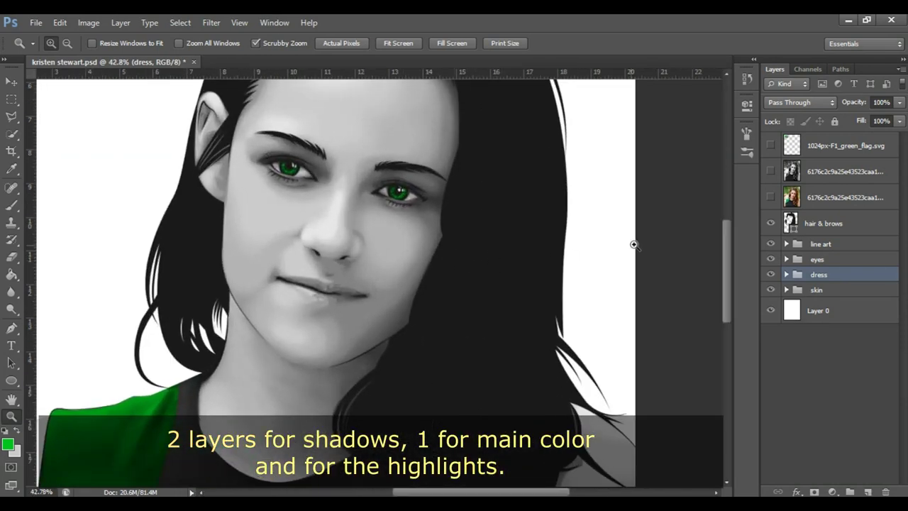
pyautogui.scroll(3, 523, 258)
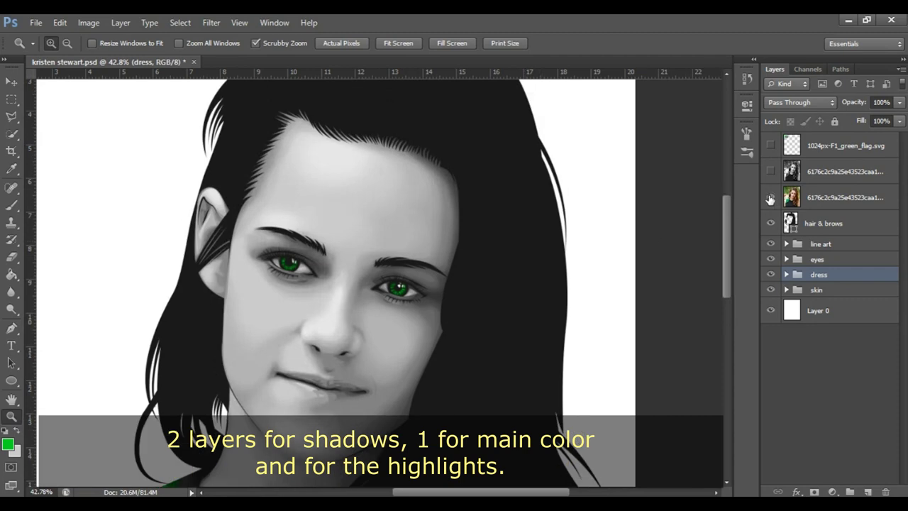
pyautogui.click(771, 197)
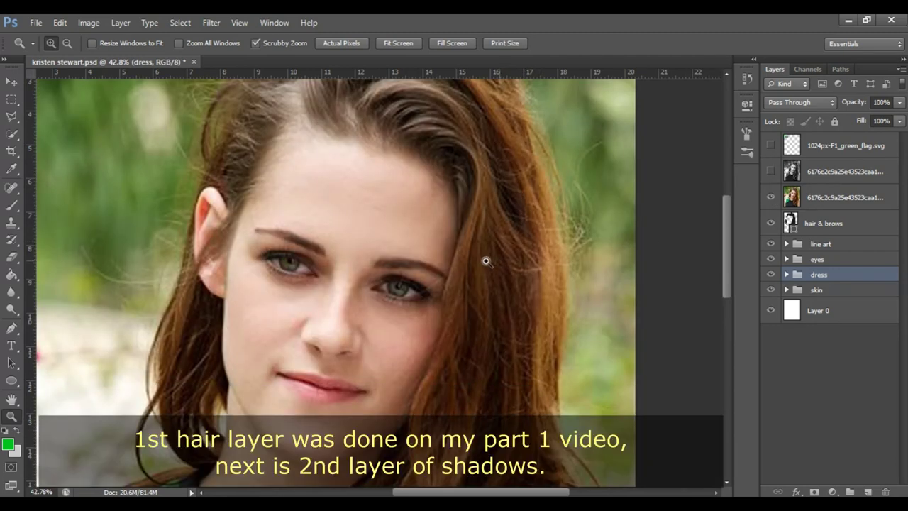
pyautogui.moveTo(486, 261); pyautogui.dragTo(426, 263)
pyautogui.click(772, 146)
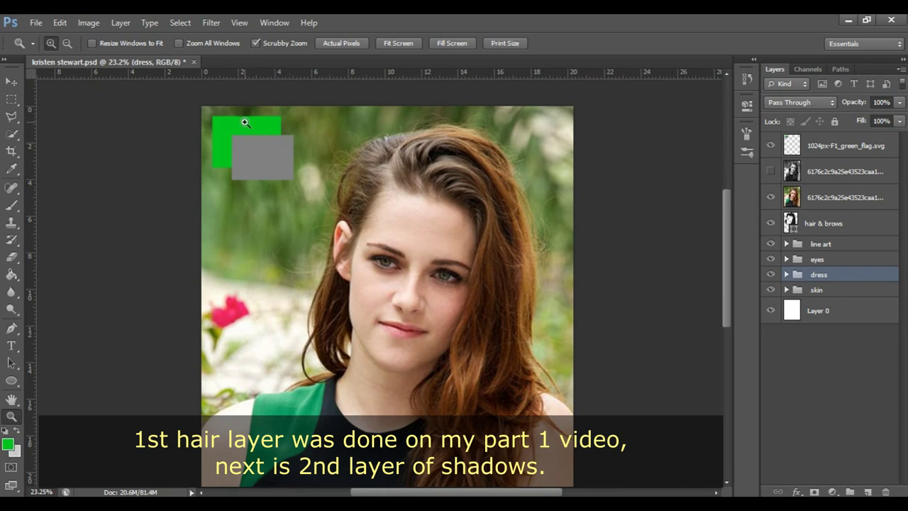
# Set the foreground to dark green 003308 (brightness 20) and hide the green flag swatch layer
pyautogui.press('b')
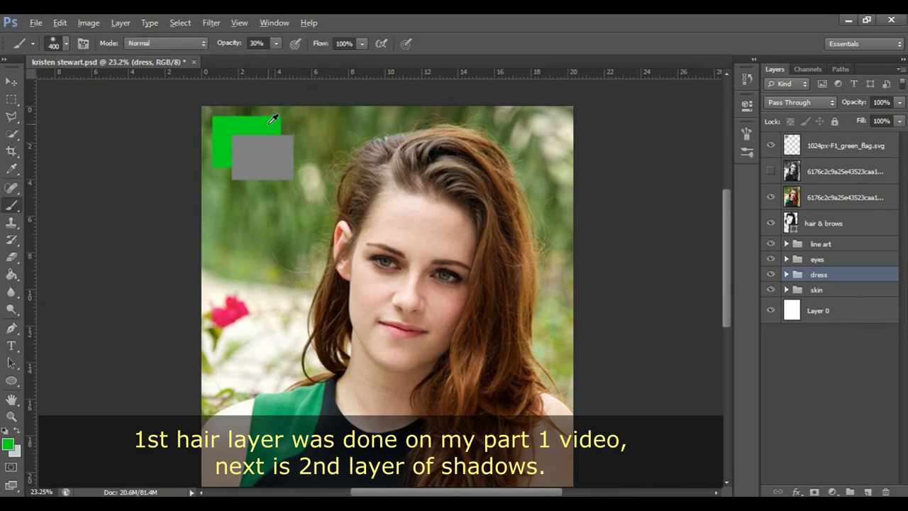
pyautogui.click(8, 444)
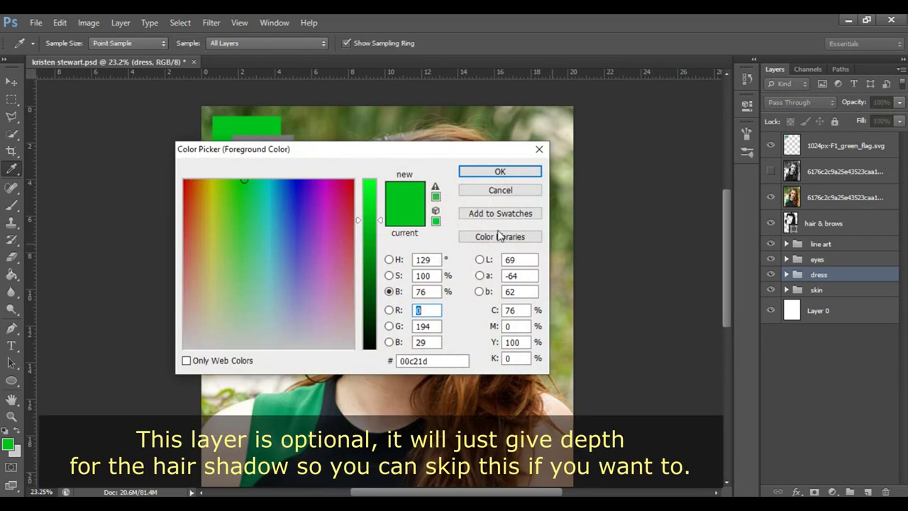
pyautogui.click(423, 291)
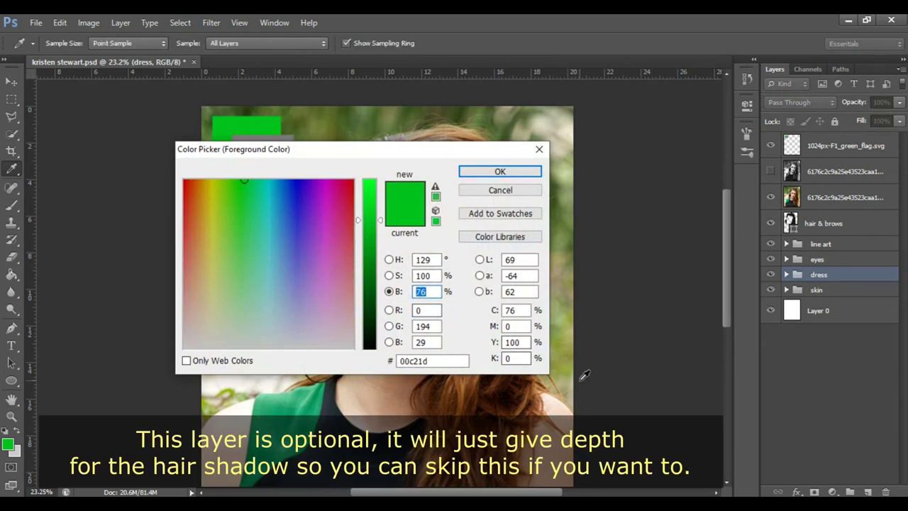
pyautogui.write('20')
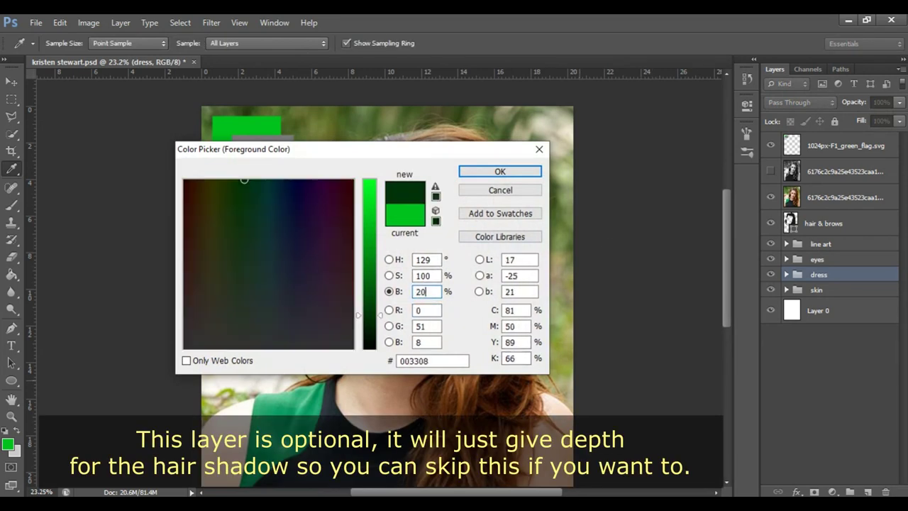
pyautogui.click(483, 172)
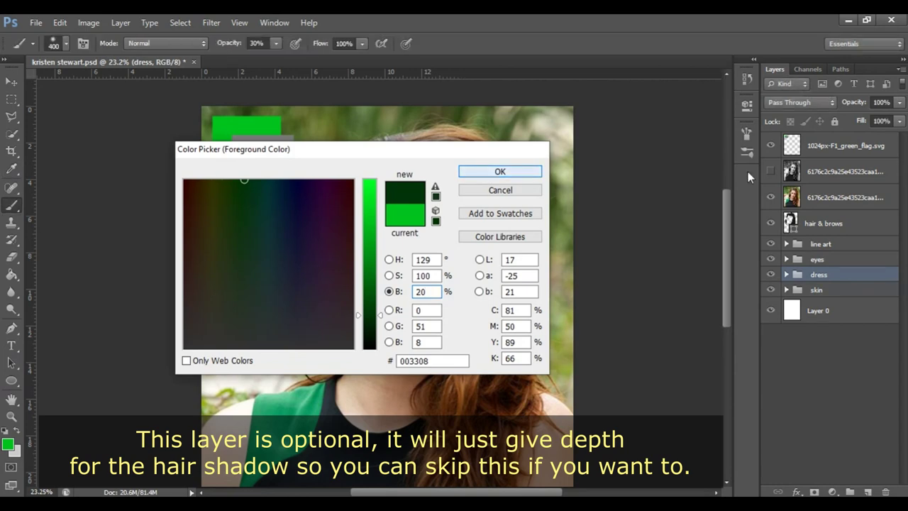
pyautogui.click(770, 147)
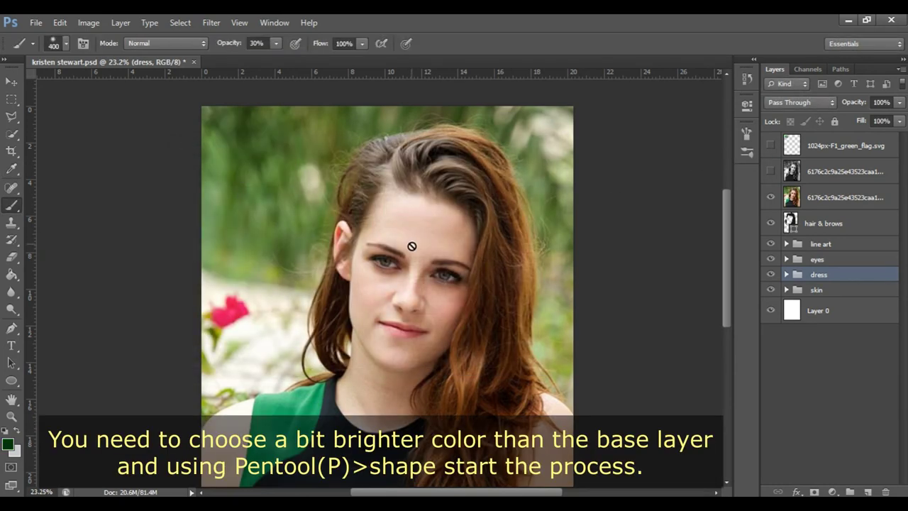
# Zoom in on the top of the hair and select the line art group
pyautogui.press('z')
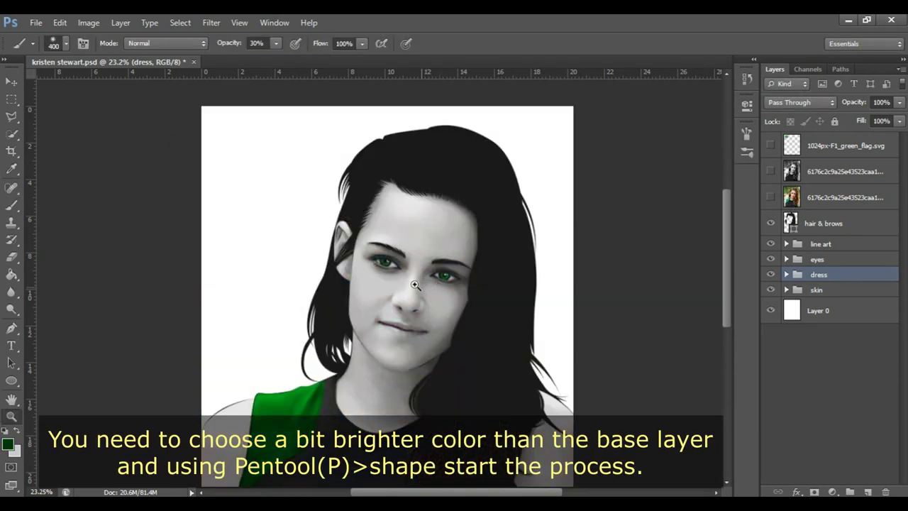
pyautogui.moveTo(446, 263); pyautogui.dragTo(558, 226)
pyautogui.scroll(3, 558, 227)
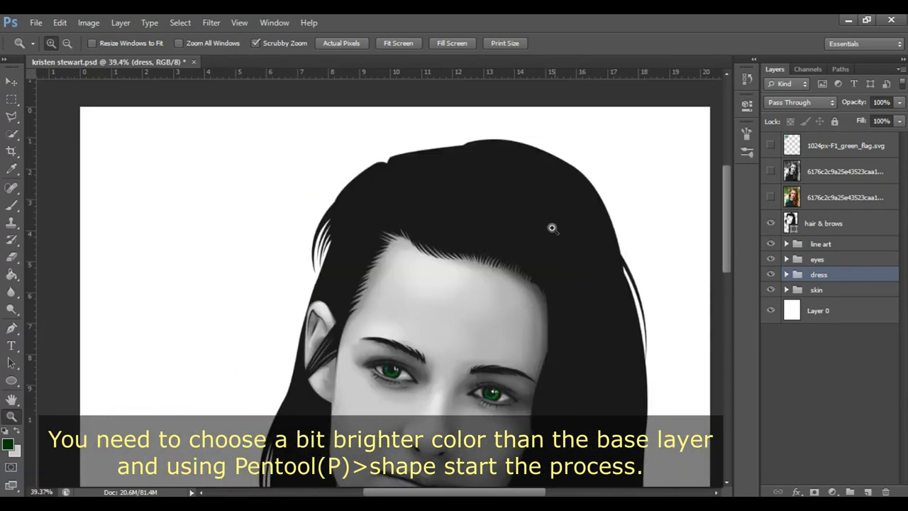
pyautogui.moveTo(467, 220); pyautogui.dragTo(511, 231)
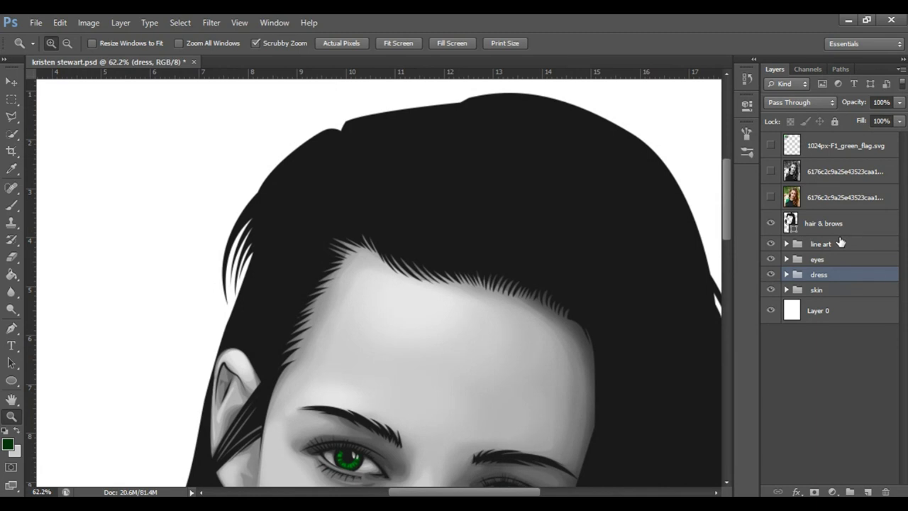
pyautogui.click(841, 243)
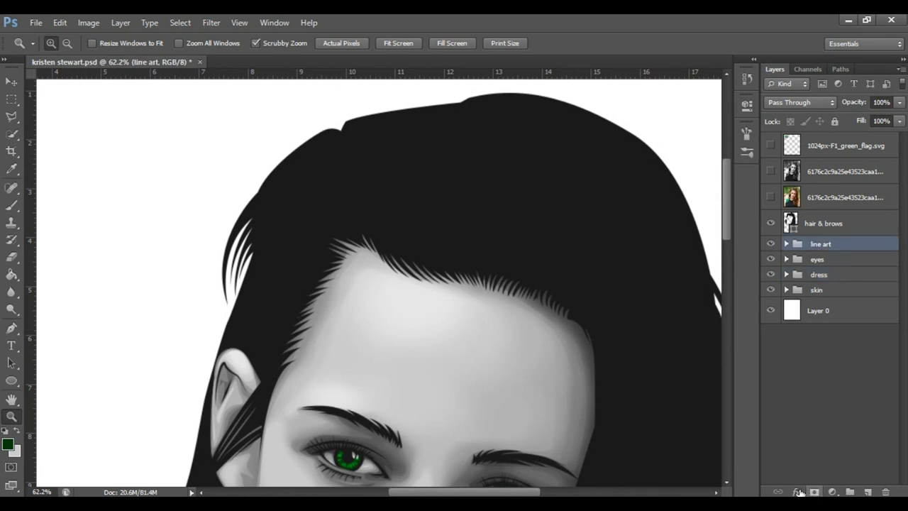
pyautogui.press('p')
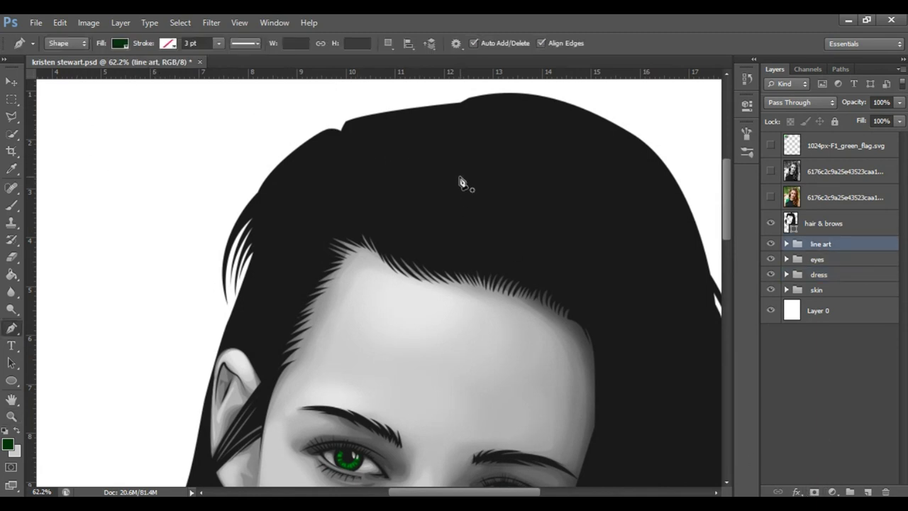
# Draw a closed dark green strand shape on the crown and move Shape 21 above hair & brows
pyautogui.click(460, 179)
pyautogui.moveTo(514, 213); pyautogui.dragTo(521, 237)
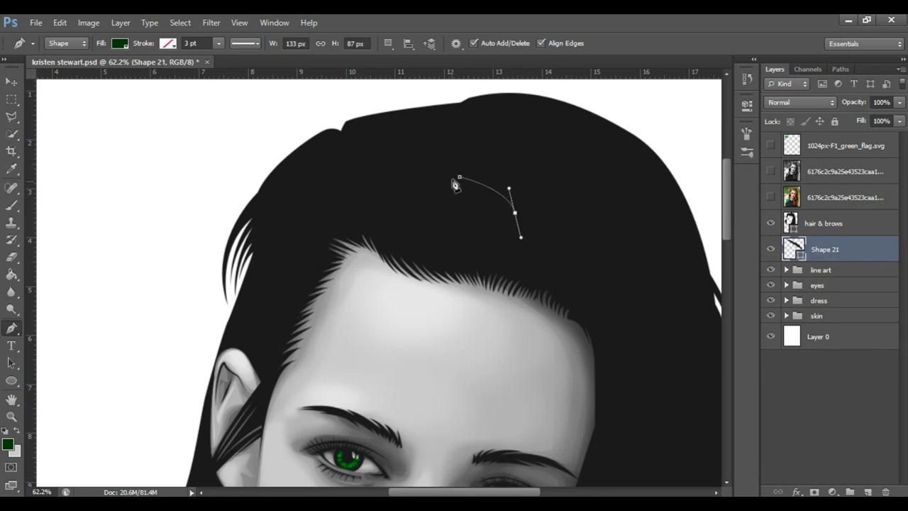
pyautogui.click(460, 180)
pyautogui.doubleClick(795, 248)
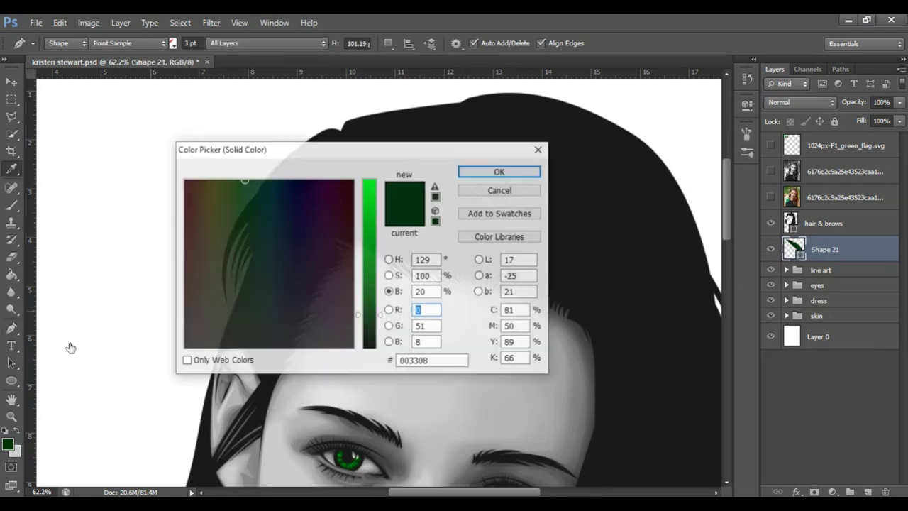
pyautogui.click(490, 172)
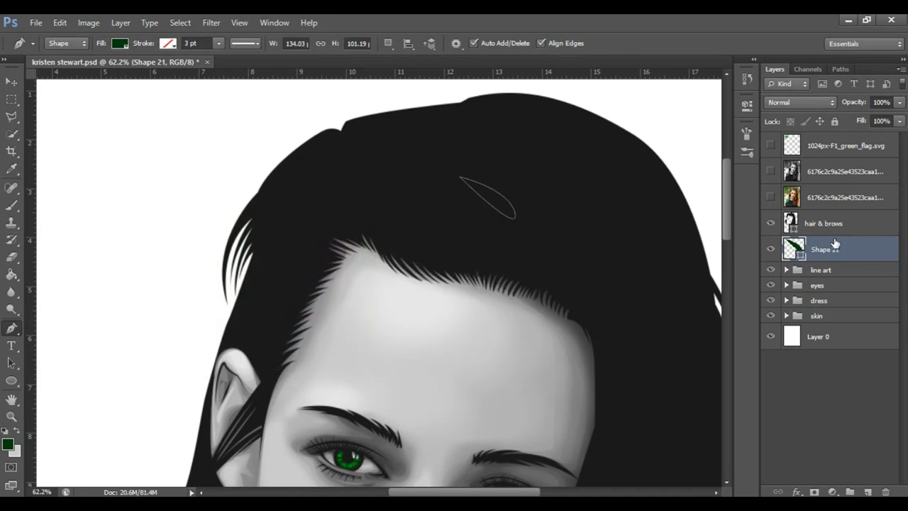
pyautogui.moveTo(835, 249); pyautogui.dragTo(844, 206)
# Zoom out to check the strand on the portrait, then select Shape 21 and delete it
pyautogui.click(852, 155)
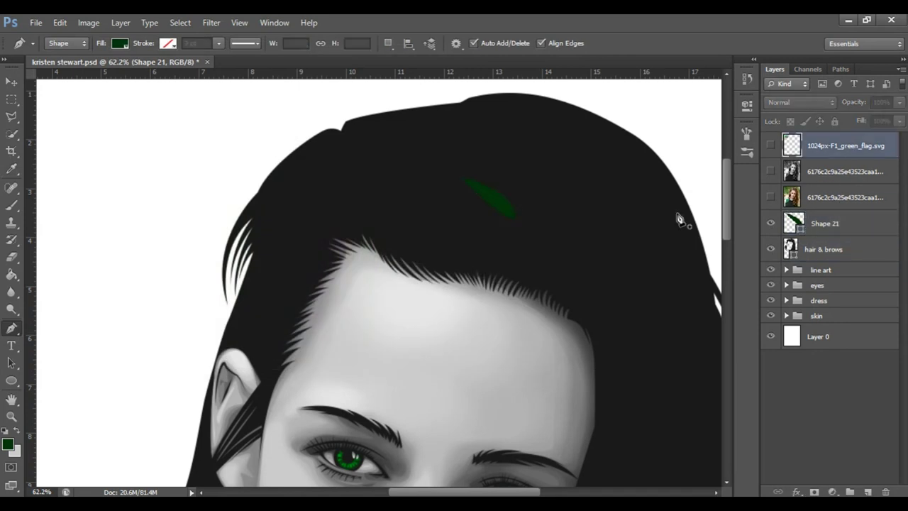
pyautogui.press('z')
pyautogui.moveTo(442, 223)
pyautogui.mouseDown()
pyautogui.moveTo(394, 230)
pyautogui.moveTo(414, 230)
pyautogui.mouseUp()
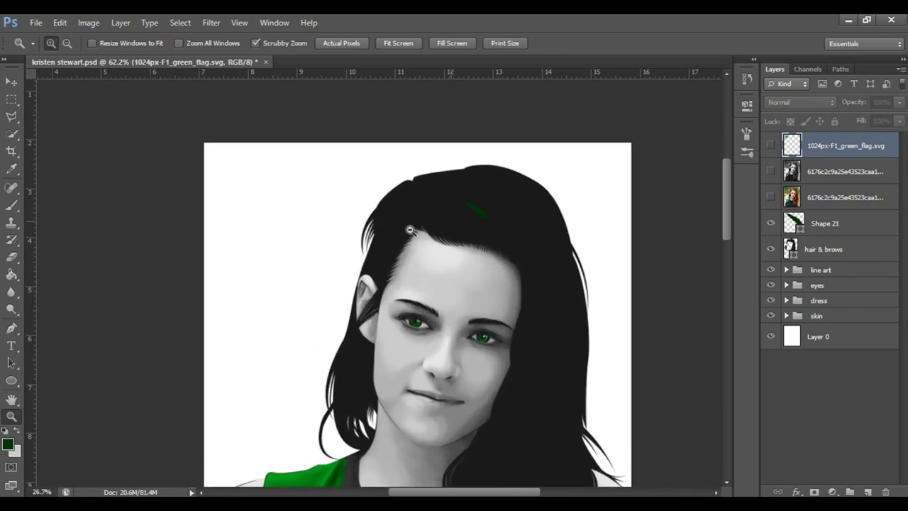
pyautogui.moveTo(544, 208); pyautogui.dragTo(598, 219)
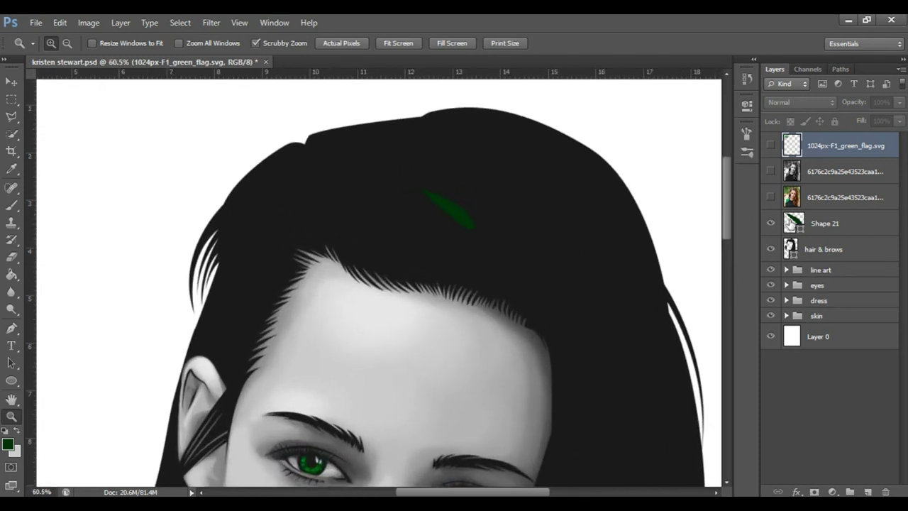
pyautogui.click(848, 225)
pyautogui.press('Delete')
# Remove the trial strand and lower the foreground green's brightness to 15
pyautogui.press('a')
pyautogui.click(8, 446)
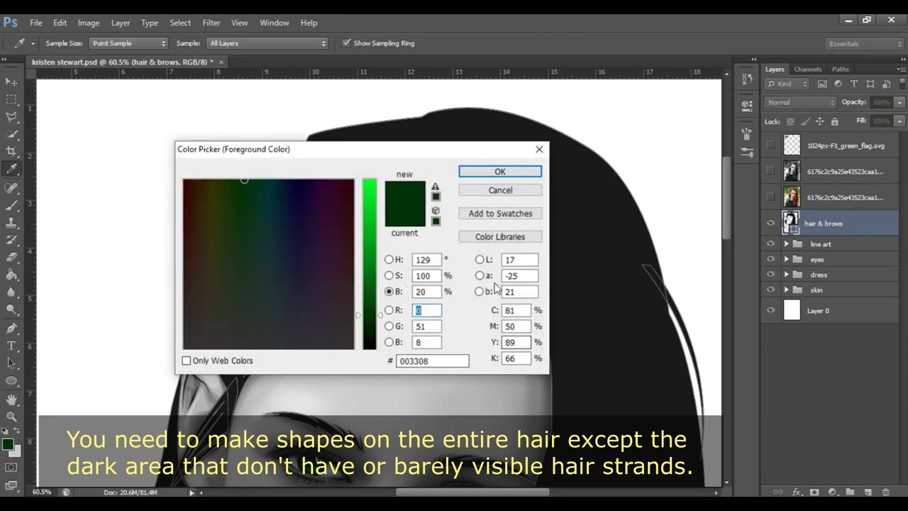
pyautogui.write('15')
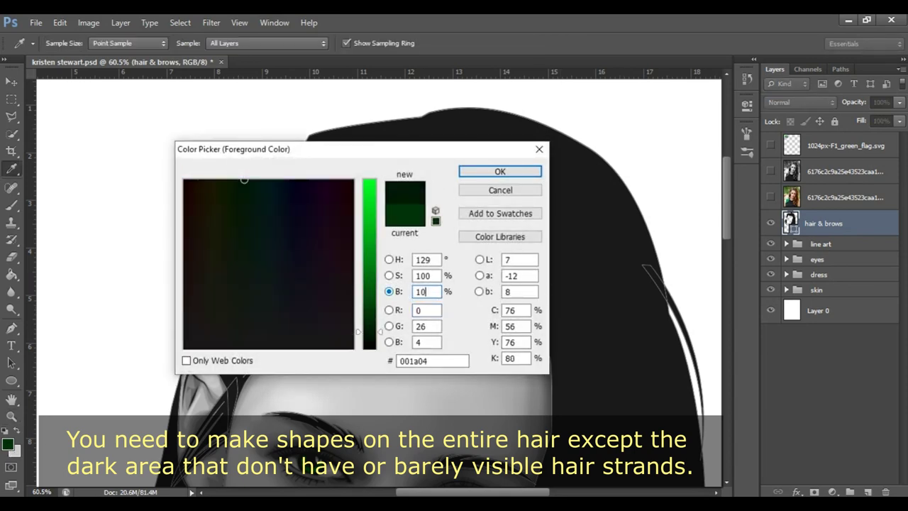
pyautogui.press('Return')
# Show the reference photo, zoom in on the crown, and begin a new Pen strand shape there
pyautogui.press('z')
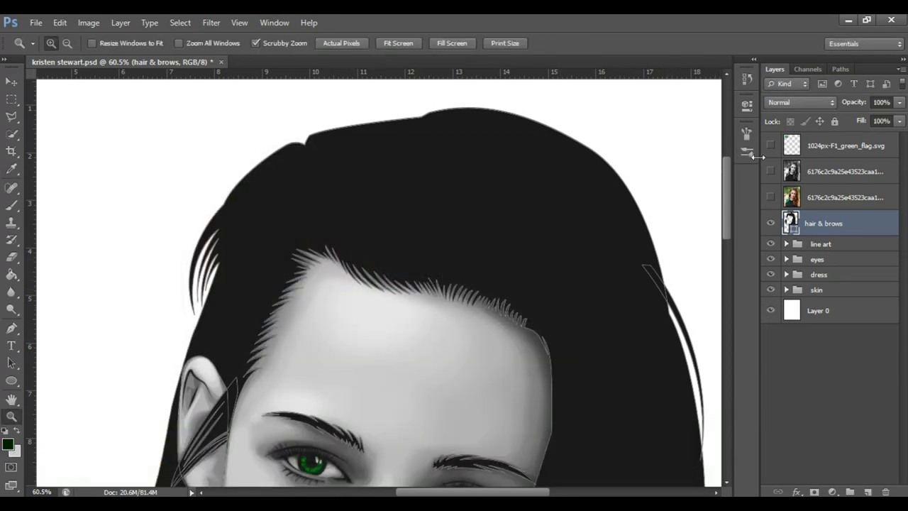
pyautogui.click(770, 197)
pyautogui.moveTo(413, 235)
pyautogui.mouseDown()
pyautogui.moveTo(448, 227)
pyautogui.moveTo(558, 274)
pyautogui.moveTo(523, 242)
pyautogui.mouseUp()
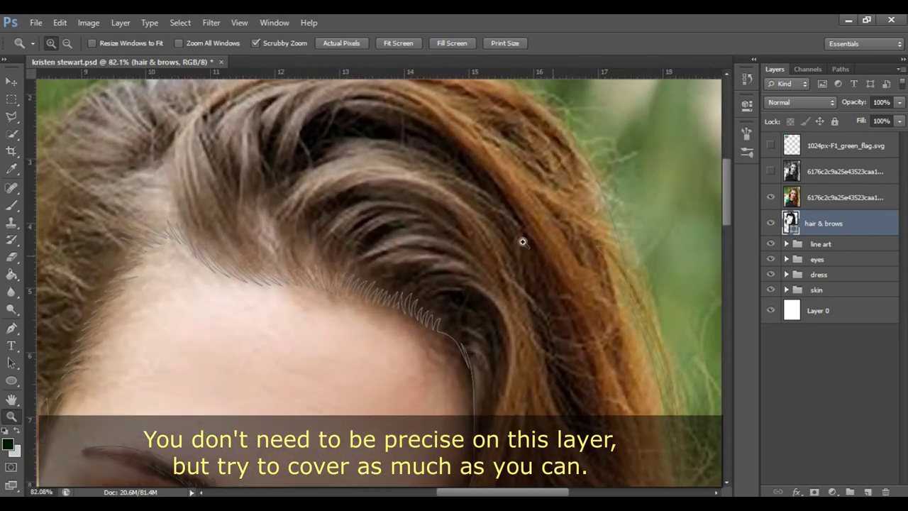
pyautogui.scroll(2, 483, 225)
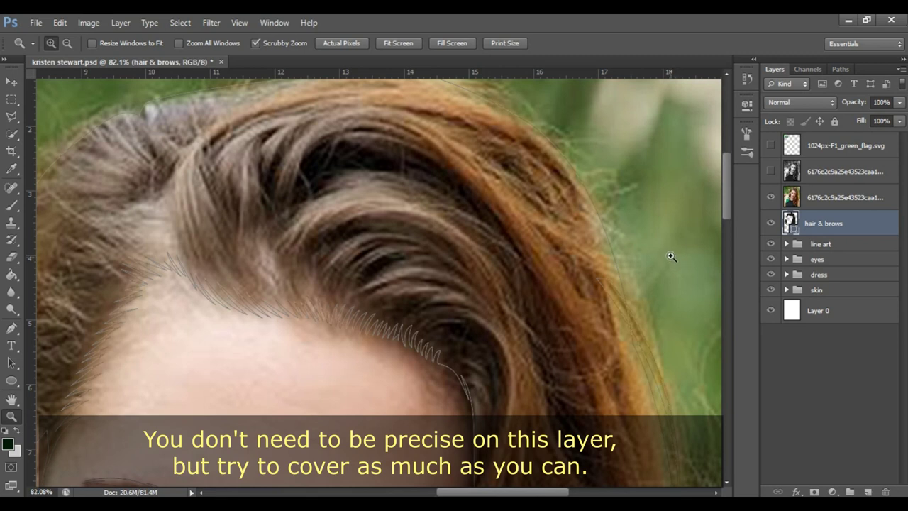
pyautogui.press('p')
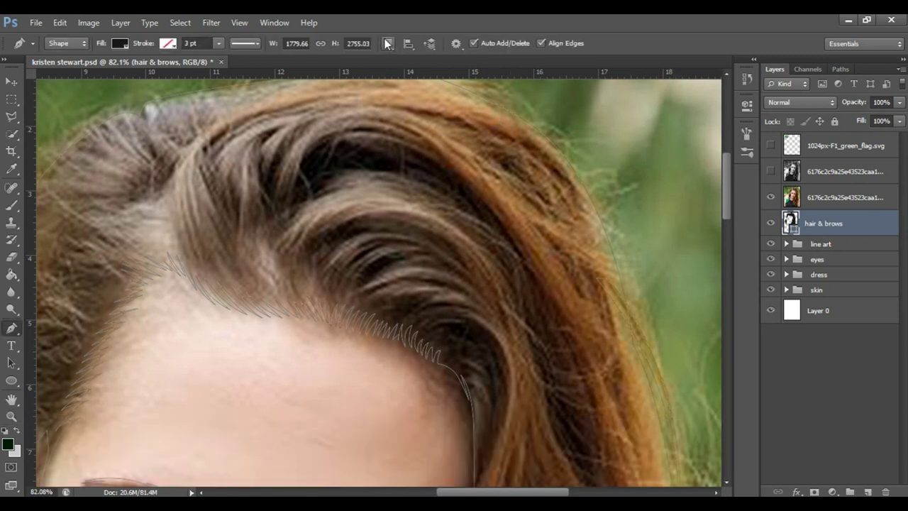
pyautogui.click(388, 43)
pyautogui.click(411, 62)
pyautogui.click(269, 255)
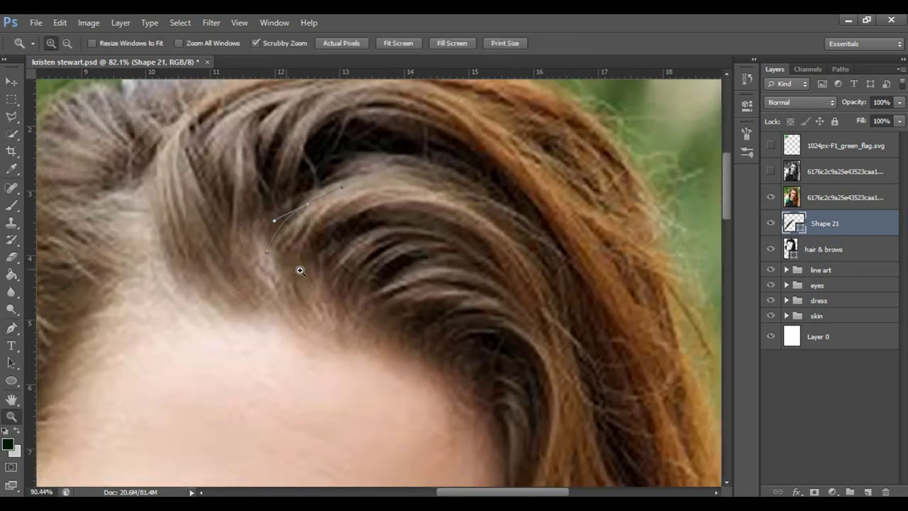
# Trace the first curved strand outlines fanning from the parted hairline on the crown
pyautogui.moveTo(300, 267); pyautogui.dragTo(319, 225)
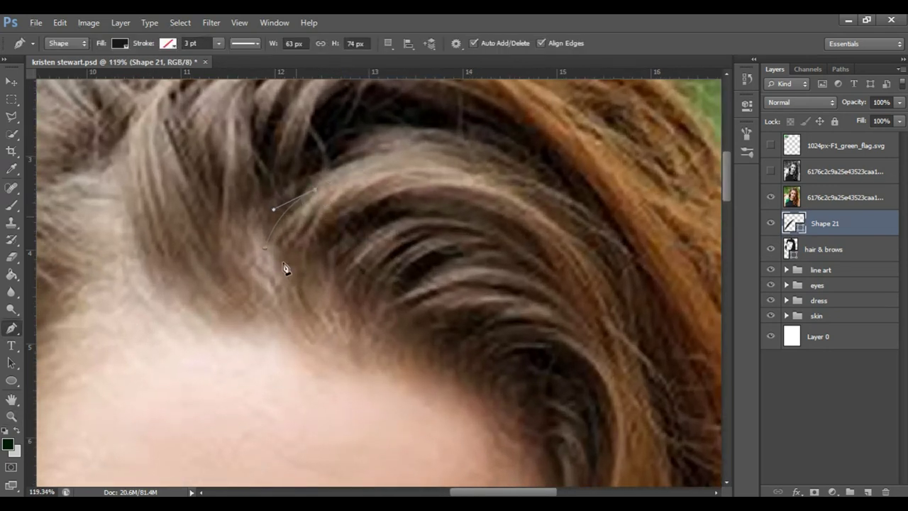
pyautogui.moveTo(287, 306); pyautogui.dragTo(302, 320)
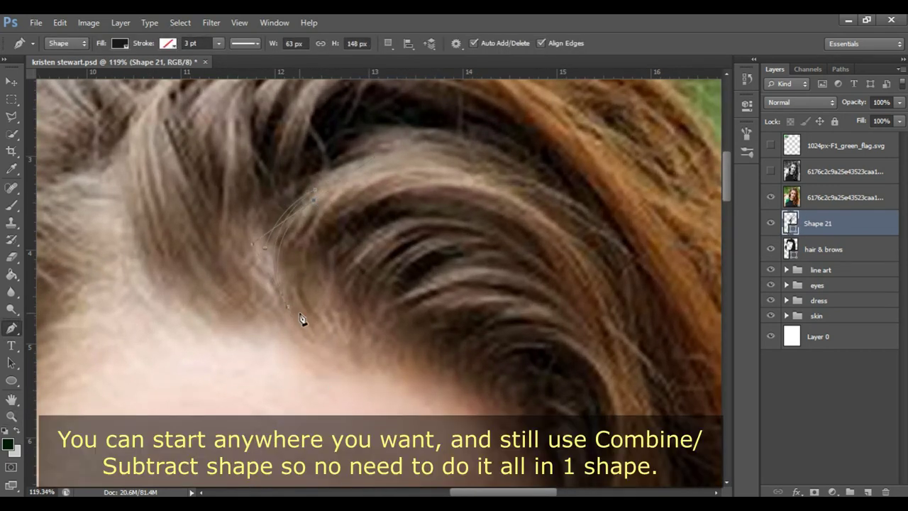
pyautogui.moveTo(321, 326); pyautogui.dragTo(371, 383)
pyautogui.click(324, 220)
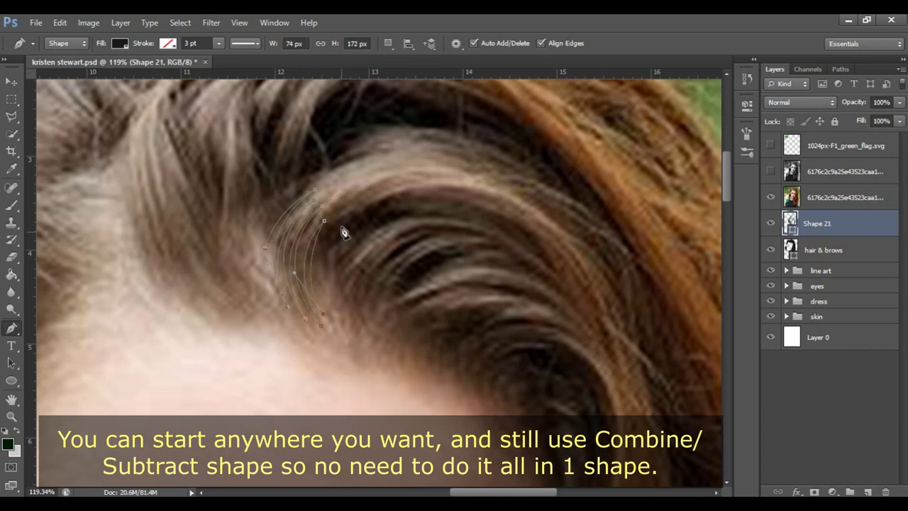
pyautogui.click(321, 277)
pyautogui.moveTo(406, 201); pyautogui.dragTo(466, 193)
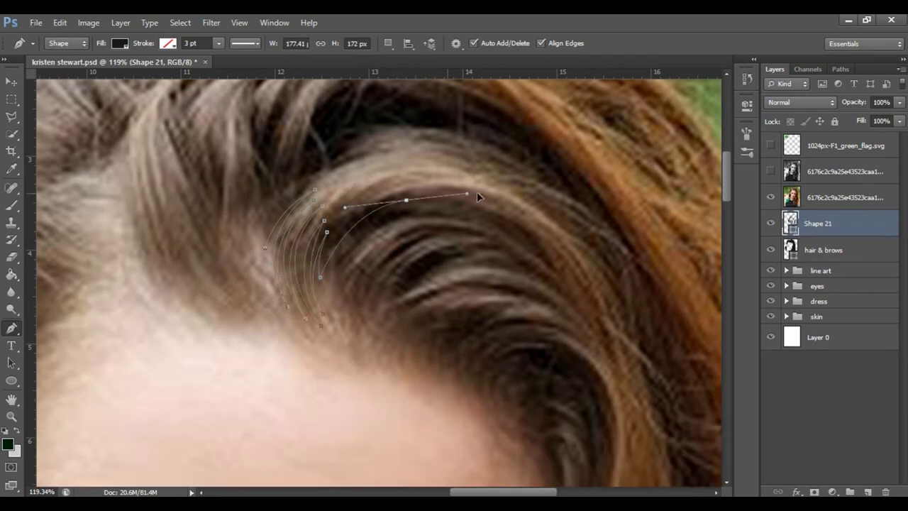
pyautogui.moveTo(495, 227); pyautogui.dragTo(587, 280)
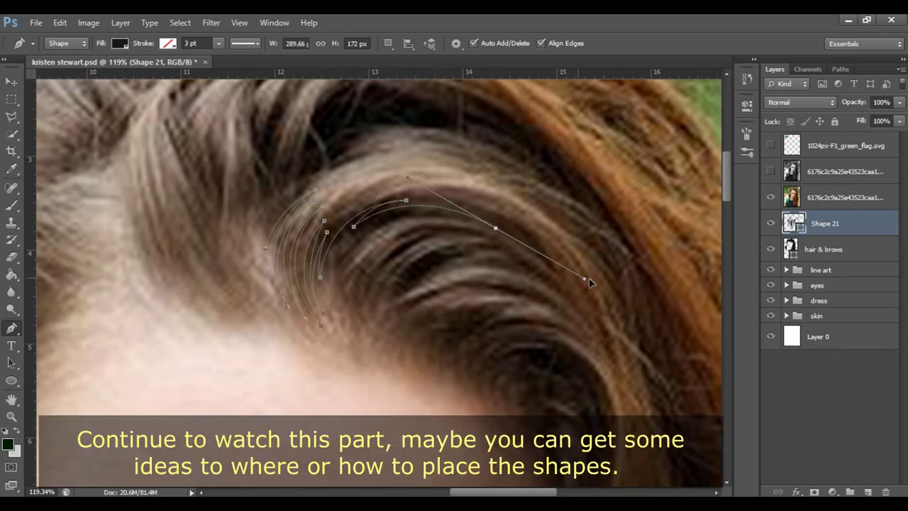
pyautogui.moveTo(339, 263); pyautogui.dragTo(416, 223)
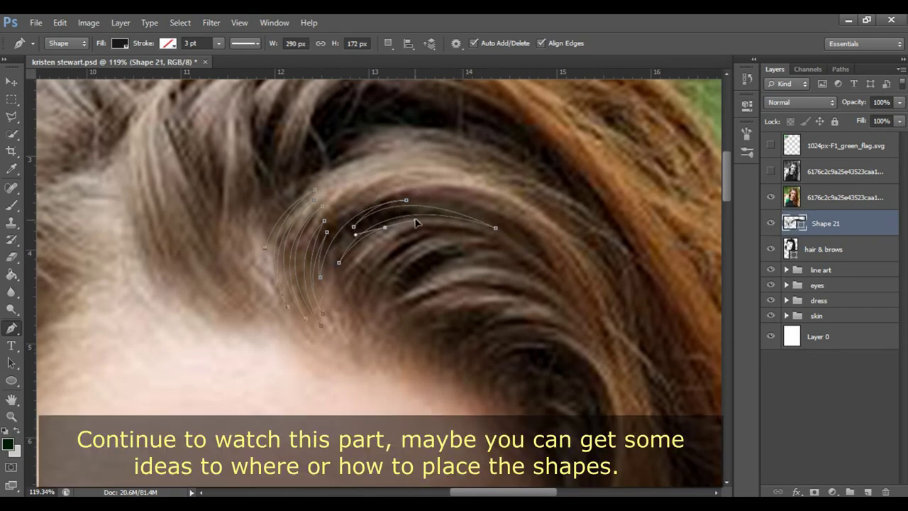
pyautogui.moveTo(371, 257); pyautogui.dragTo(426, 214)
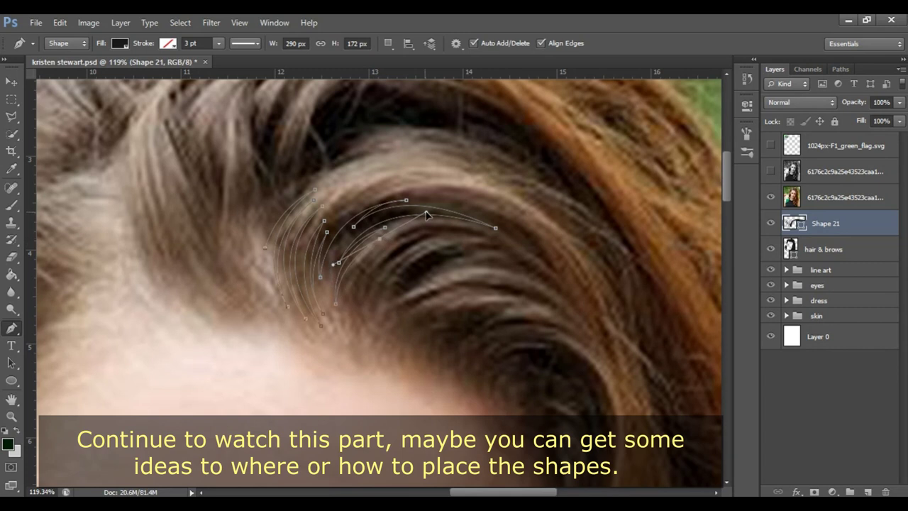
pyautogui.click(344, 325)
pyautogui.moveTo(377, 253)
pyautogui.mouseDown()
pyautogui.moveTo(417, 228)
pyautogui.moveTo(530, 222)
pyautogui.mouseUp()
pyautogui.click(352, 321)
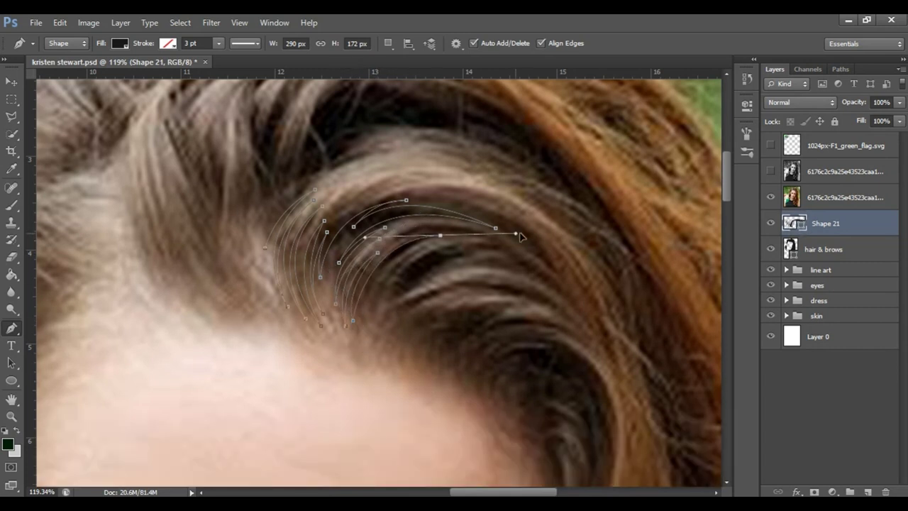
# Add more curved strands beside the previous ones, following the hair wave to the right
pyautogui.click(364, 322)
pyautogui.moveTo(425, 247); pyautogui.dragTo(496, 228)
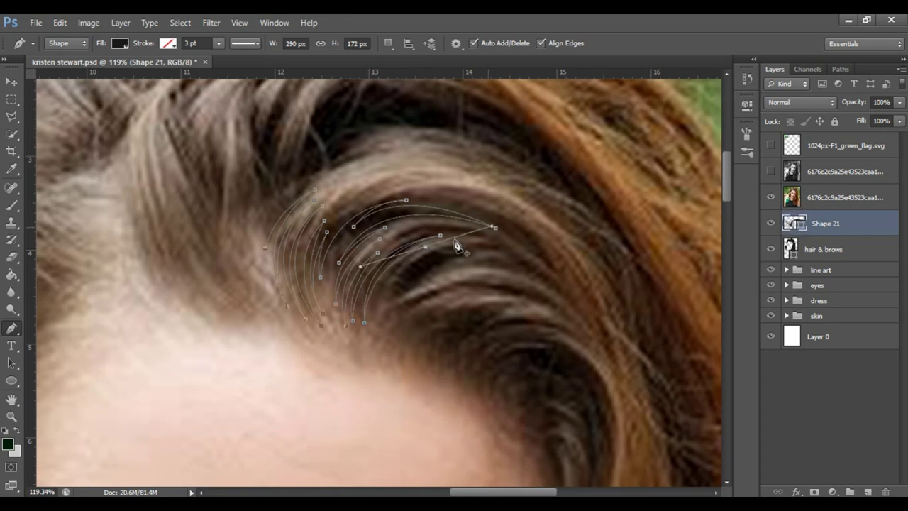
pyautogui.click(378, 342)
pyautogui.moveTo(426, 242)
pyautogui.mouseDown()
pyautogui.moveTo(489, 244)
pyautogui.moveTo(501, 256)
pyautogui.mouseUp()
pyautogui.click(438, 259)
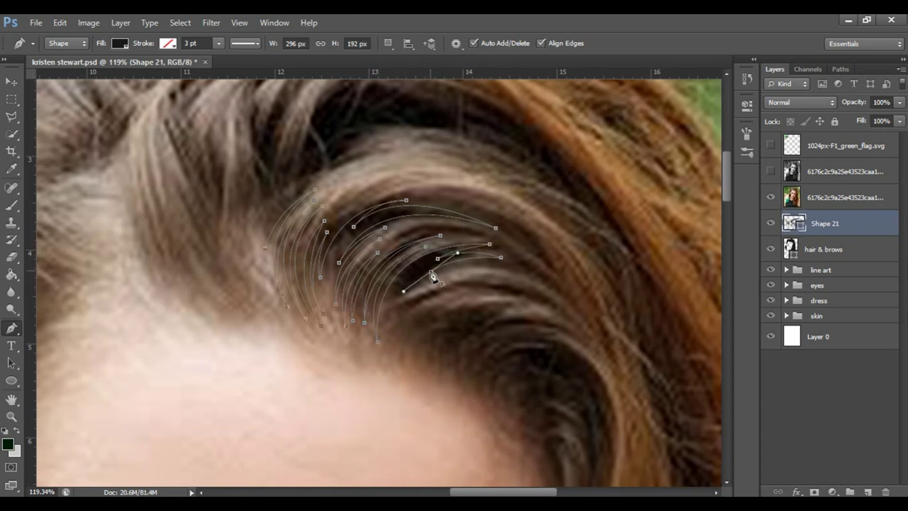
pyautogui.click(388, 322)
pyautogui.moveTo(484, 287); pyautogui.dragTo(414, 297)
pyautogui.click(399, 328)
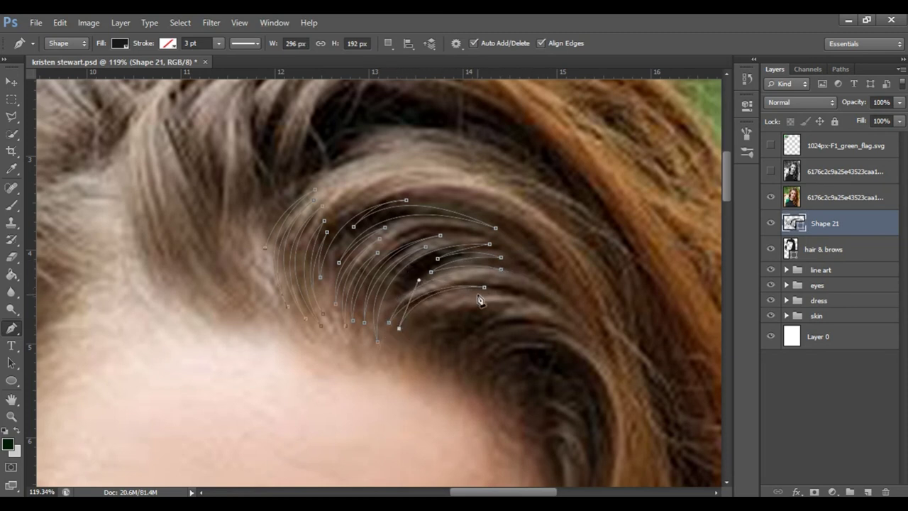
pyautogui.click(476, 294)
pyautogui.moveTo(494, 308); pyautogui.dragTo(521, 310)
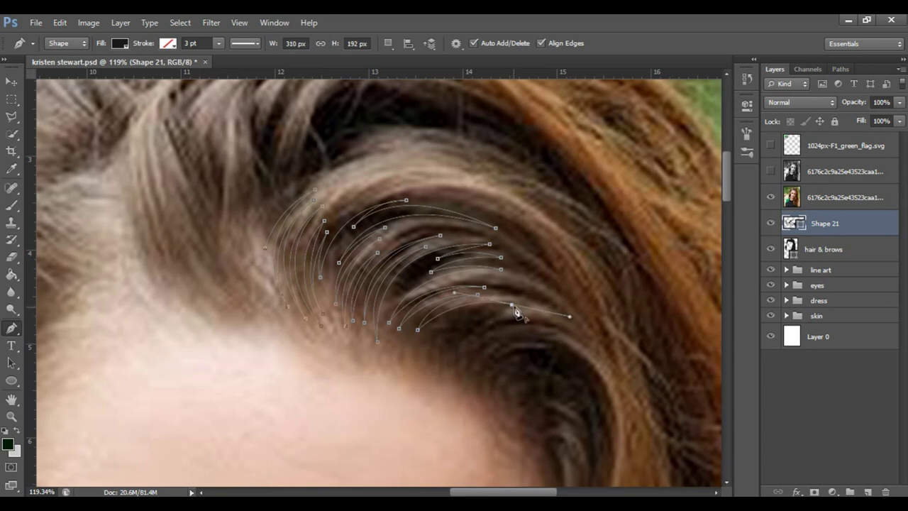
# Trace longer strands down the hairline toward the temple, undoing one misplaced point
pyautogui.moveTo(458, 353); pyautogui.dragTo(463, 360)
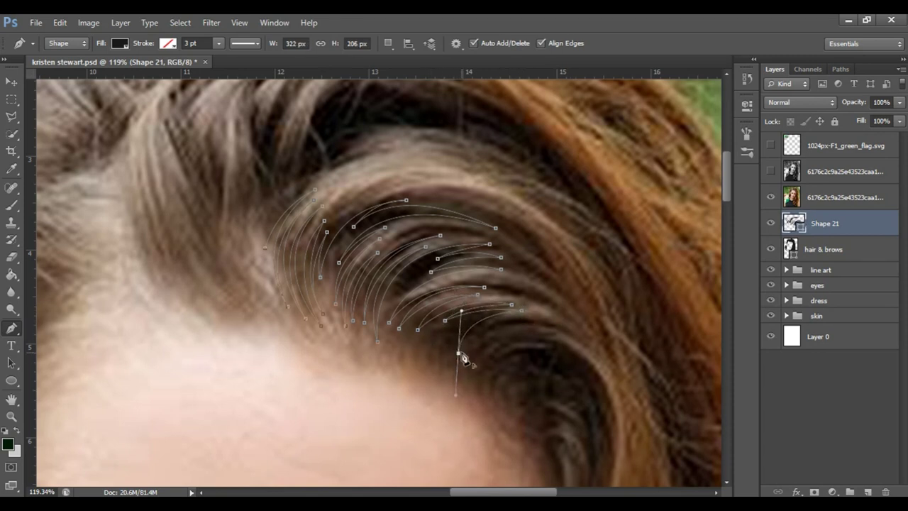
pyautogui.click(569, 332)
pyautogui.click(650, 377)
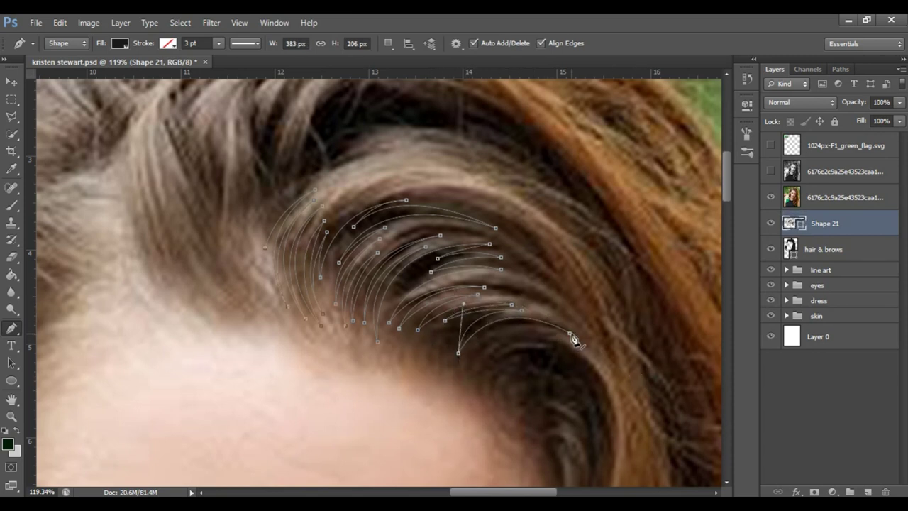
pyautogui.moveTo(468, 363)
pyautogui.mouseDown()
pyautogui.moveTo(466, 312)
pyautogui.moveTo(466, 442)
pyautogui.mouseUp()
pyautogui.hotkey('ctrl', 'z')
pyautogui.scroll(-3, 464, 440)
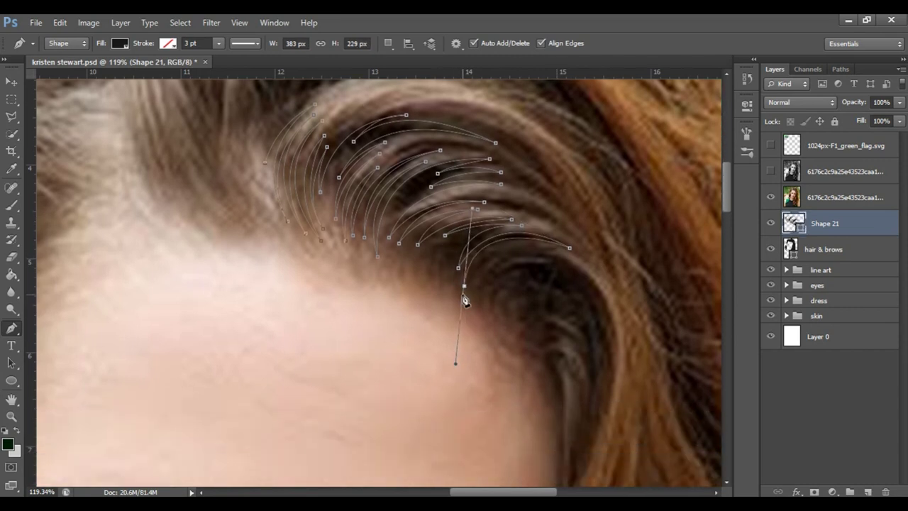
pyautogui.moveTo(530, 253)
pyautogui.mouseDown()
pyautogui.moveTo(580, 277)
pyautogui.moveTo(591, 305)
pyautogui.mouseUp()
pyautogui.click(492, 278)
pyautogui.moveTo(529, 283); pyautogui.dragTo(536, 286)
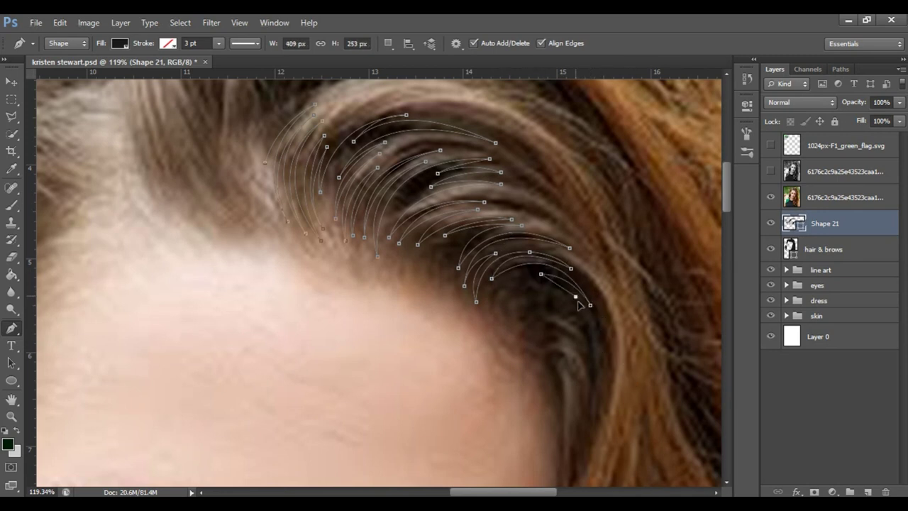
pyautogui.click(582, 316)
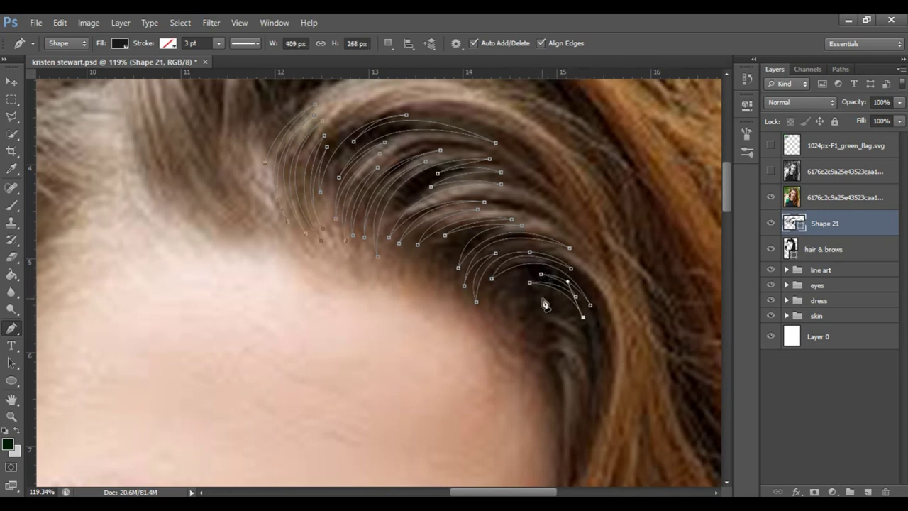
# Continue strands down the side hair past the eyebrow, then zoom out to view the face
pyautogui.moveTo(534, 311); pyautogui.dragTo(492, 315)
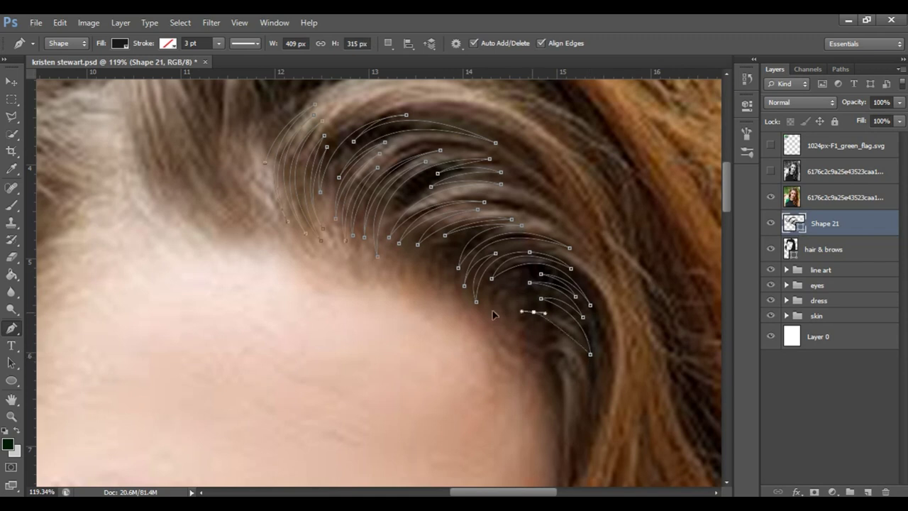
pyautogui.click(590, 381)
pyautogui.moveTo(539, 338); pyautogui.dragTo(506, 346)
pyautogui.click(583, 396)
pyautogui.scroll(-3, 558, 362)
pyautogui.click(567, 292)
pyautogui.click(560, 416)
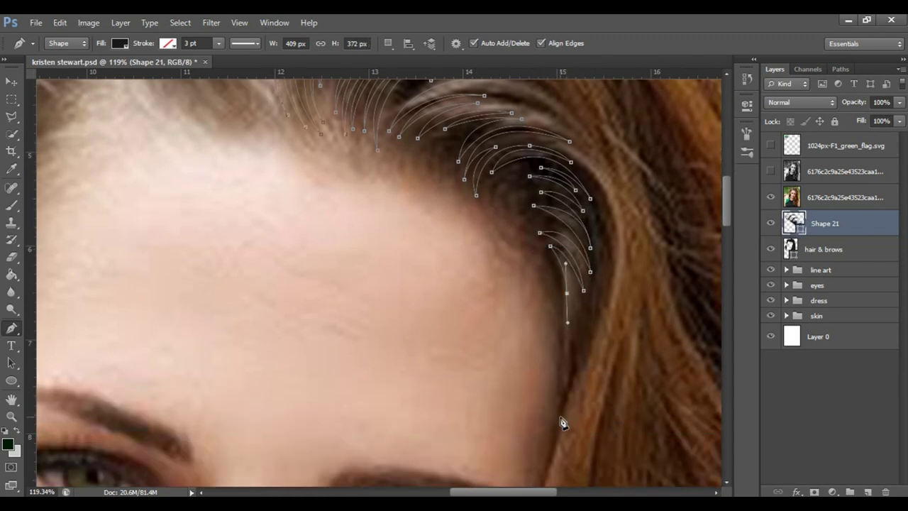
pyautogui.scroll(-4, 580, 337)
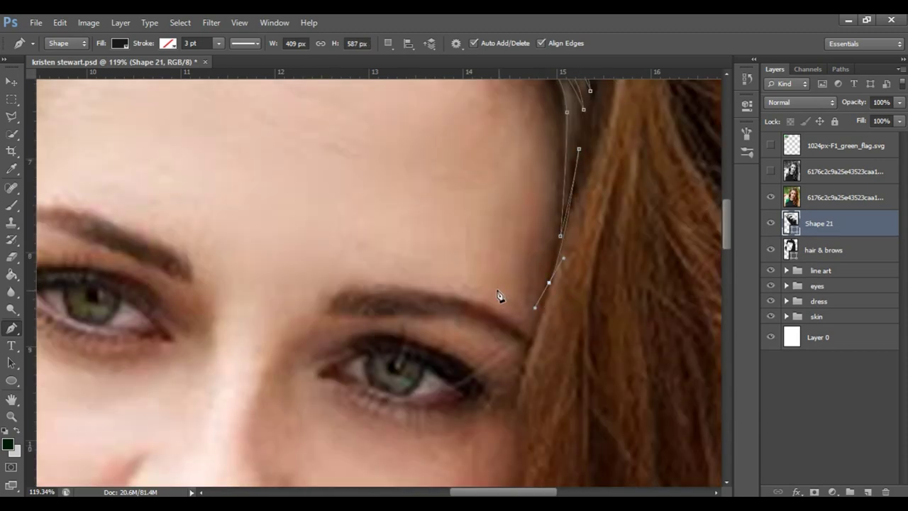
pyautogui.press('z')
pyautogui.moveTo(501, 318); pyautogui.dragTo(450, 319)
pyautogui.click(771, 197)
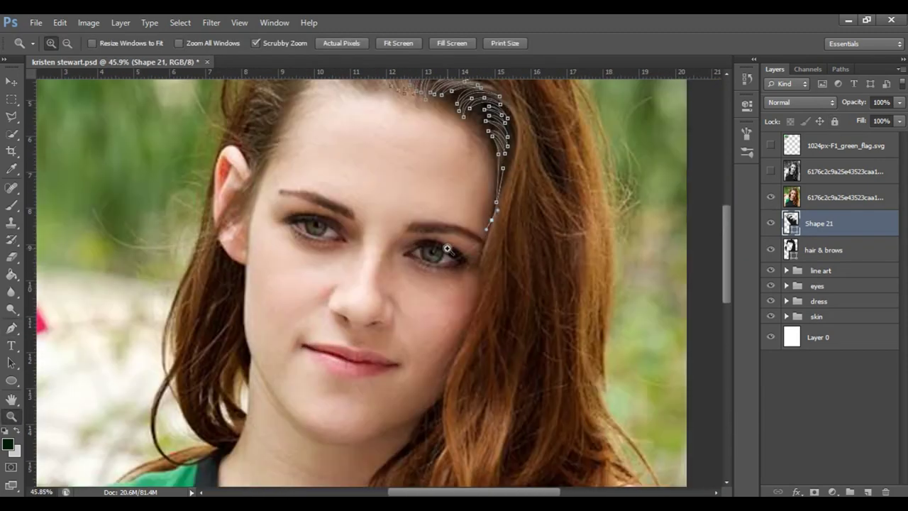
# Continue the long strand down toward the collar and curve its return side back upward
pyautogui.moveTo(426, 209); pyautogui.dragTo(450, 209)
pyautogui.scroll(2, 574, 132)
pyautogui.press('p')
pyautogui.scroll(-5, 464, 276)
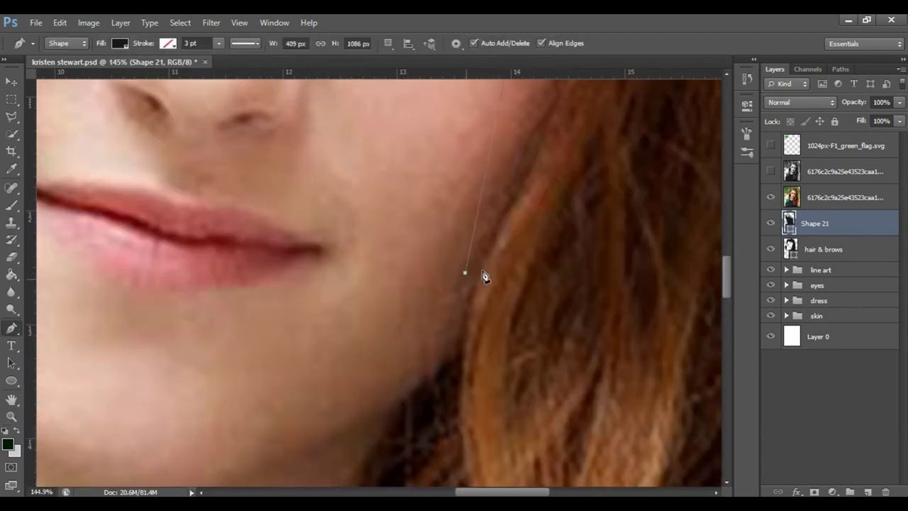
pyautogui.scroll(-1, 469, 243)
pyautogui.scroll(-2, 371, 239)
pyautogui.click(445, 282)
pyautogui.scroll(-3, 488, 276)
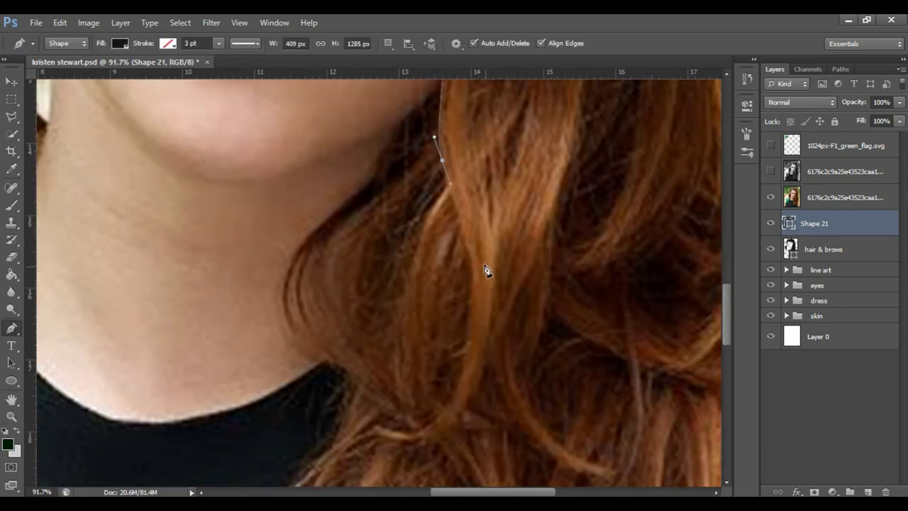
pyautogui.moveTo(452, 399); pyautogui.dragTo(407, 444)
pyautogui.click(374, 429)
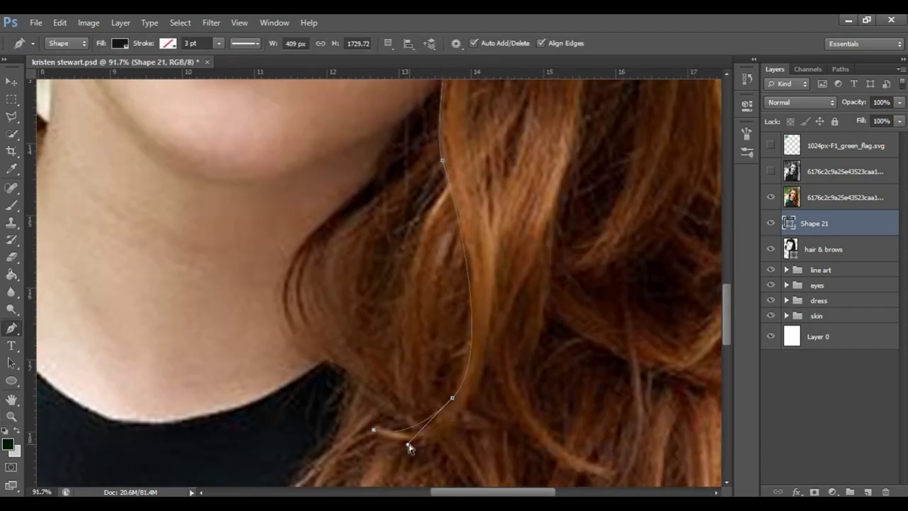
pyautogui.moveTo(454, 410); pyautogui.dragTo(391, 440)
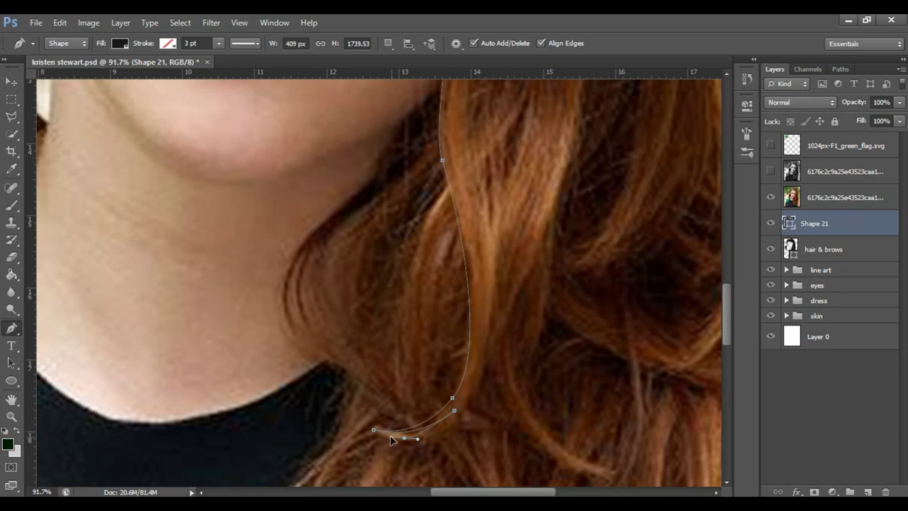
pyautogui.moveTo(490, 344); pyautogui.dragTo(495, 307)
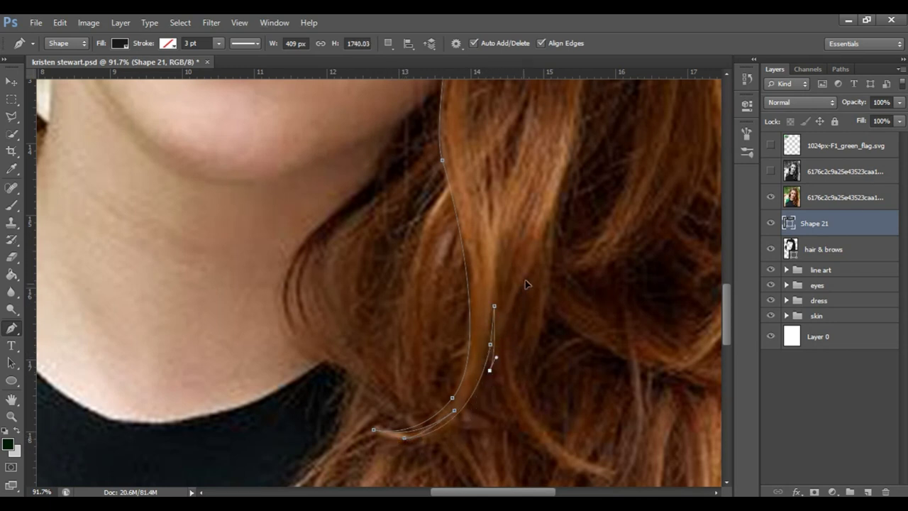
pyautogui.moveTo(527, 293); pyautogui.dragTo(544, 260)
# Trace additional thin strands up and down the side hair lock
pyautogui.scroll(-5, 556, 263)
pyautogui.scroll(2, 594, 242)
pyautogui.moveTo(544, 313); pyautogui.dragTo(555, 293)
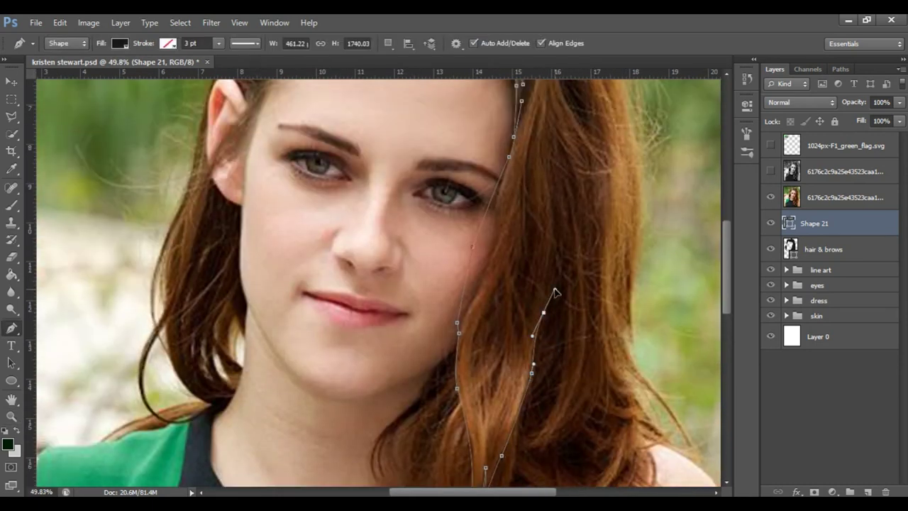
pyautogui.moveTo(554, 329); pyautogui.dragTo(545, 349)
pyautogui.scroll(2, 544, 351)
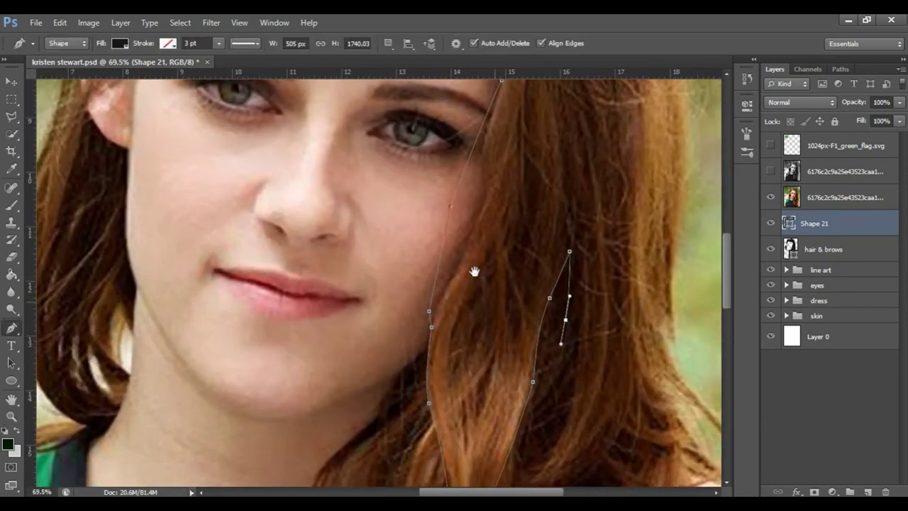
pyautogui.scroll(-2, 475, 270)
pyautogui.moveTo(498, 330); pyautogui.dragTo(481, 345)
pyautogui.moveTo(525, 271); pyautogui.dragTo(532, 245)
pyautogui.moveTo(521, 337); pyautogui.dragTo(518, 354)
pyautogui.moveTo(481, 405); pyautogui.dragTo(472, 411)
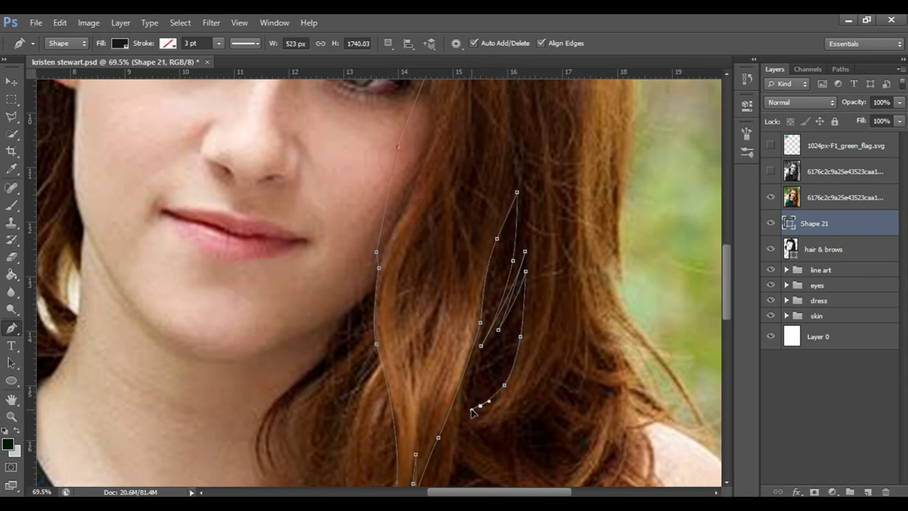
pyautogui.moveTo(464, 427); pyautogui.dragTo(473, 433)
pyautogui.moveTo(533, 388); pyautogui.dragTo(559, 353)
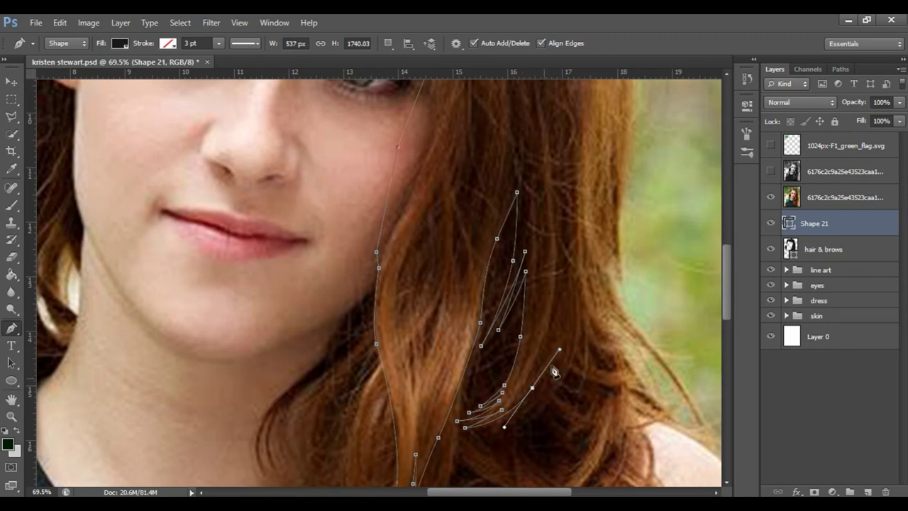
# Zoom out to the whole portrait, then start a new strand in the lower side hair
pyautogui.press('z')
pyautogui.hotkey('ctrl', '0')
pyautogui.click(496, 248)
pyautogui.click(359, 197)
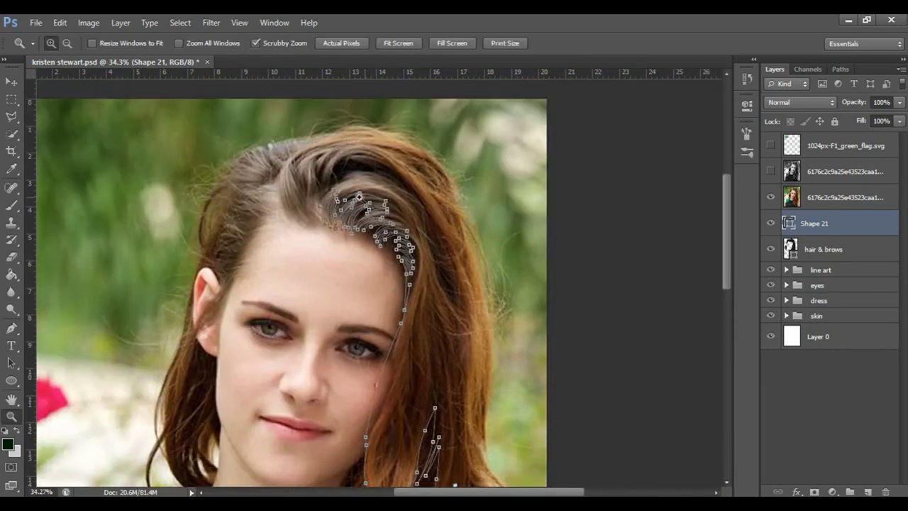
pyautogui.click(520, 394)
pyautogui.press('p')
pyautogui.moveTo(350, 435); pyautogui.dragTo(301, 460)
pyautogui.click(440, 343)
pyautogui.moveTo(384, 429); pyautogui.dragTo(353, 452)
pyautogui.moveTo(458, 329); pyautogui.dragTo(471, 265)
# Curve the lower strand up beside the eye and back down along the lock
pyautogui.scroll(3, 468, 298)
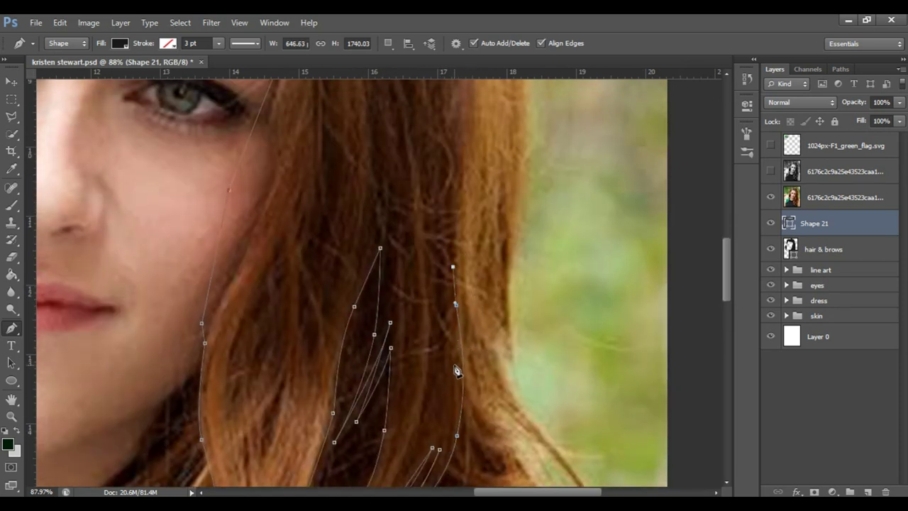
pyautogui.moveTo(446, 211)
pyautogui.mouseDown()
pyautogui.moveTo(441, 391)
pyautogui.moveTo(442, 263)
pyautogui.mouseUp()
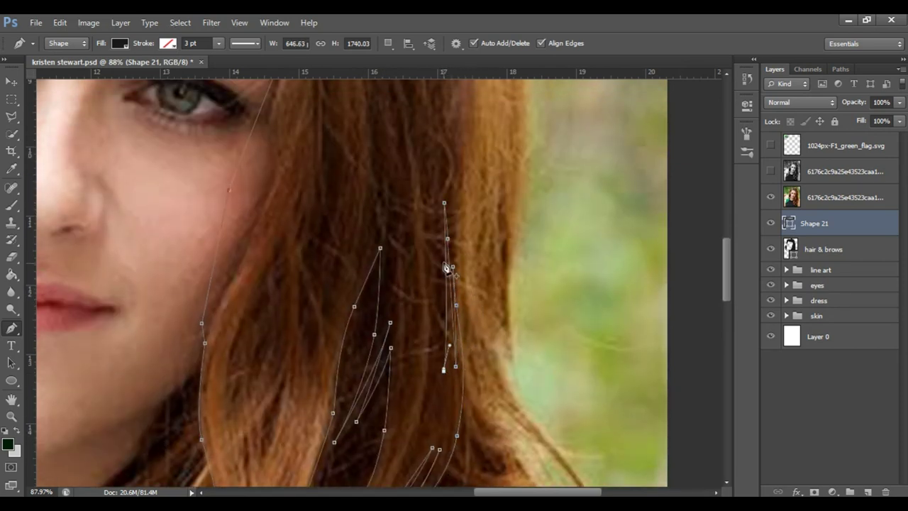
pyautogui.moveTo(421, 423); pyautogui.dragTo(397, 470)
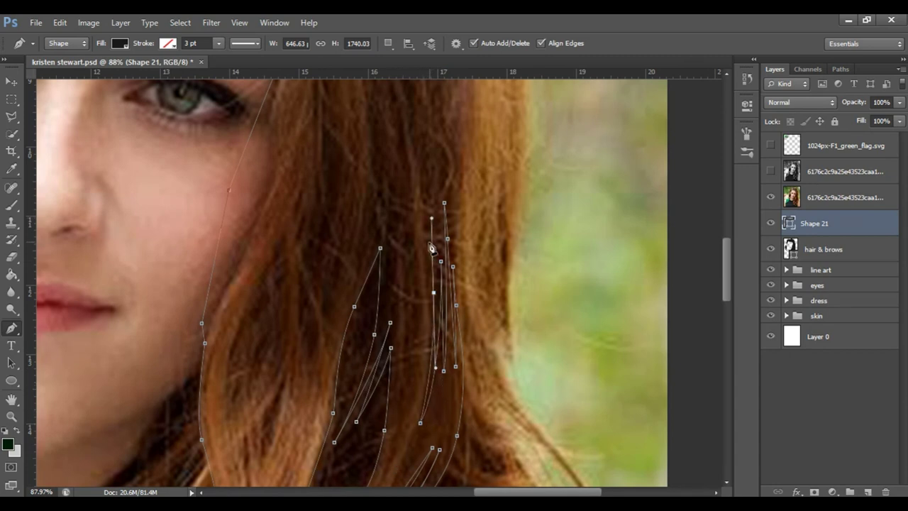
pyautogui.scroll(3, 431, 234)
pyautogui.moveTo(410, 203); pyautogui.dragTo(439, 355)
pyautogui.scroll(2, 442, 300)
pyautogui.moveTo(420, 264); pyautogui.dragTo(433, 255)
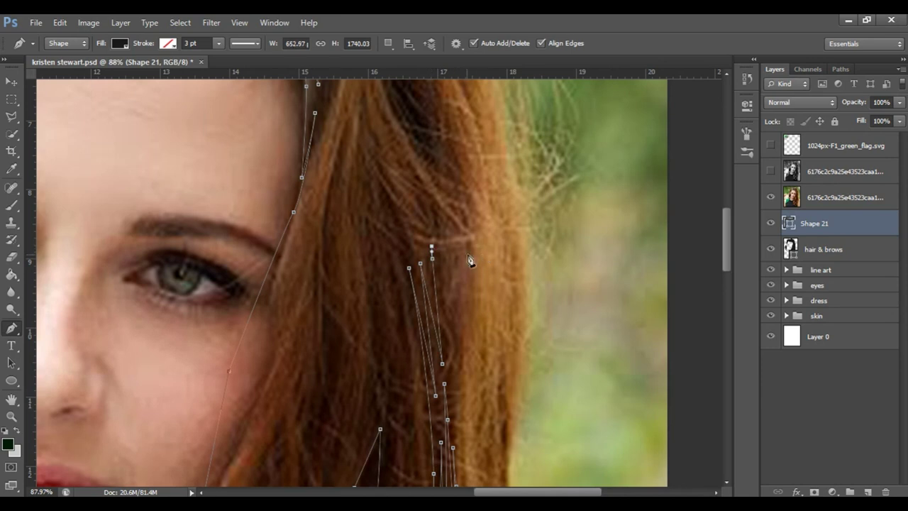
pyautogui.scroll(3, 468, 261)
# Extend the strand path toward the crown, break one anchor's handle, and add a final end point
pyautogui.moveTo(467, 349); pyautogui.dragTo(484, 349)
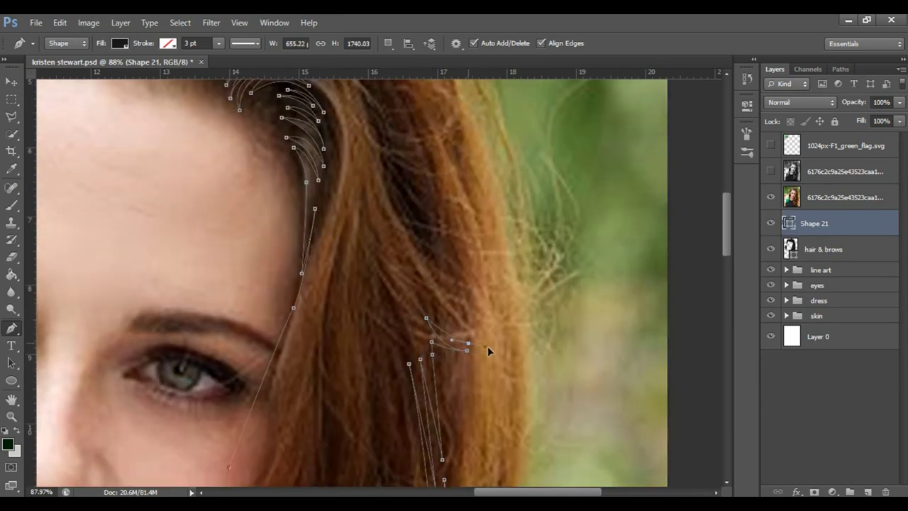
pyautogui.moveTo(413, 275); pyautogui.dragTo(398, 220)
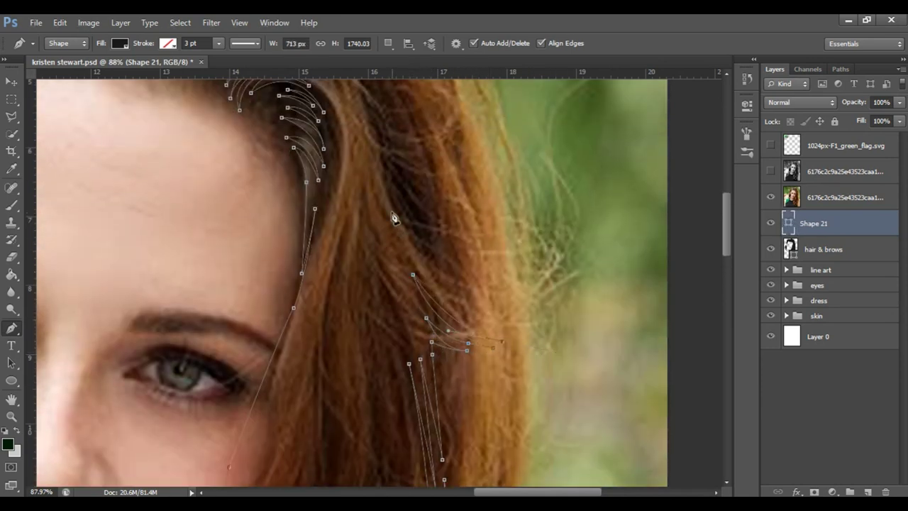
pyautogui.scroll(4, 362, 142)
pyautogui.moveTo(364, 232); pyautogui.dragTo(292, 148)
pyautogui.scroll(2, 360, 222)
pyautogui.scroll(2, 266, 198)
pyautogui.moveTo(263, 190)
pyautogui.mouseDown()
pyautogui.moveTo(140, 153)
pyautogui.moveTo(437, 282)
pyautogui.mouseUp()
pyautogui.keyDown('alt'); pyautogui.click(438, 278); pyautogui.keyUp('alt')
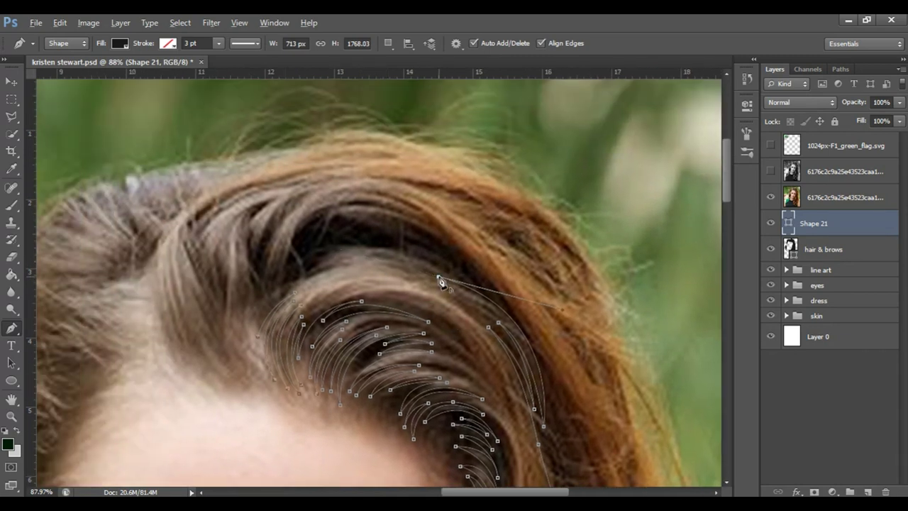
pyautogui.click(492, 295)
# Curve a new strand up over the hair and zoom out to see the portrait
pyautogui.moveTo(315, 265); pyautogui.dragTo(234, 304)
pyautogui.moveTo(295, 264)
pyautogui.mouseDown()
pyautogui.moveTo(275, 306)
pyautogui.moveTo(310, 279)
pyautogui.mouseUp()
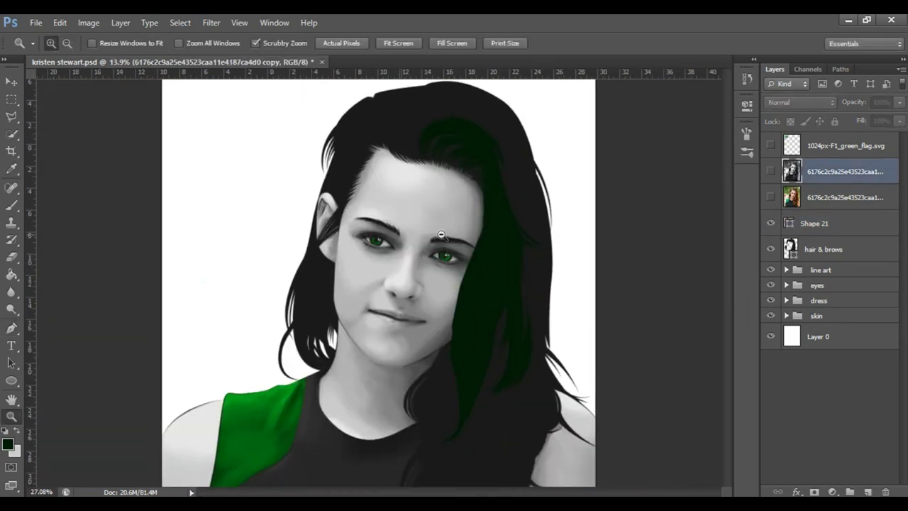
pyautogui.moveTo(441, 234); pyautogui.dragTo(482, 236)
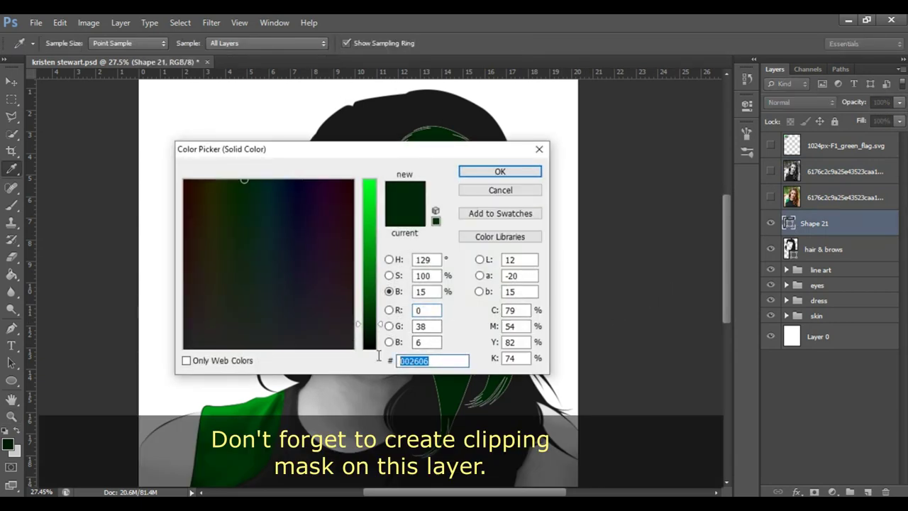
# Change the Shape 21 fill from dark green to dark grey at 20% brightness
pyautogui.write('000')
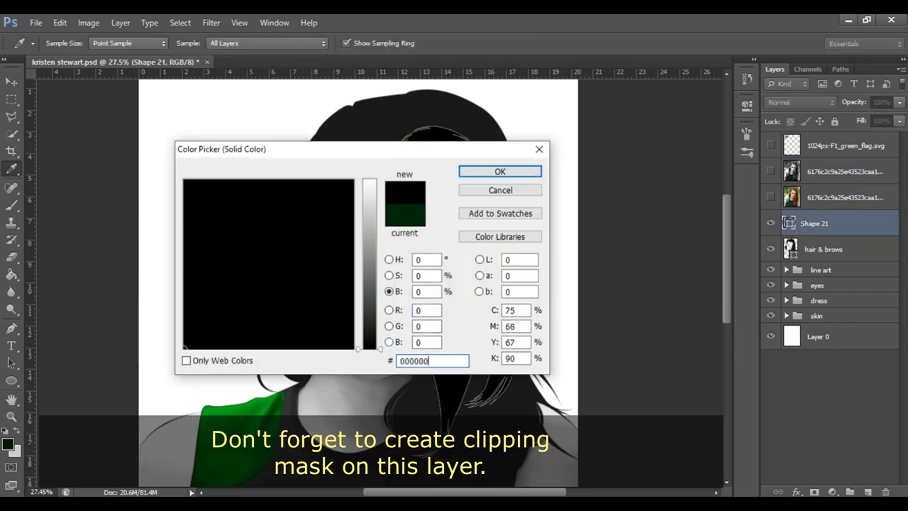
pyautogui.click(425, 291)
pyautogui.write('2')
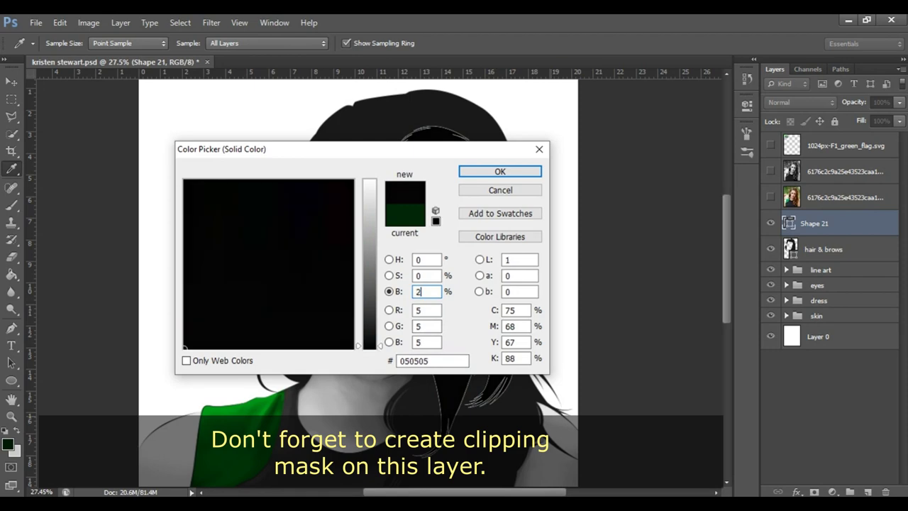
pyautogui.write('0')
pyautogui.press('Return')
pyautogui.click(870, 172)
# Clip Shape 21 to the hair & brows layer with Ctrl+Alt+G
pyautogui.moveTo(542, 200)
pyautogui.mouseDown()
pyautogui.moveTo(440, 263)
pyautogui.moveTo(473, 207)
pyautogui.moveTo(497, 213)
pyautogui.mouseUp()
pyautogui.click(791, 224)
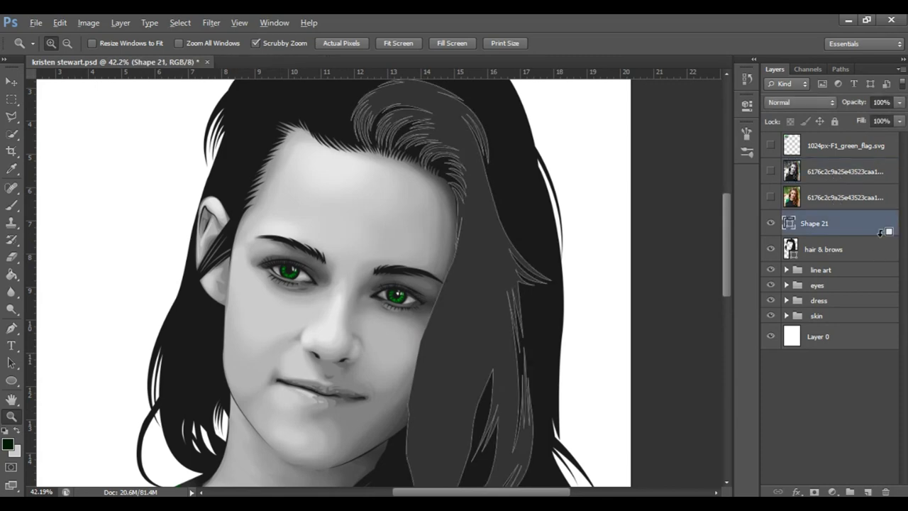
pyautogui.hotkey('ctrl', 'alt', 'g')
pyautogui.click(852, 146)
# Show the colour reference photo again and zoom in on the top of the hair
pyautogui.moveTo(532, 189)
pyautogui.mouseDown()
pyautogui.moveTo(371, 182)
pyautogui.moveTo(414, 197)
pyautogui.moveTo(577, 199)
pyautogui.mouseUp()
pyautogui.scroll(2, 523, 205)
pyautogui.scroll(-3, 529, 203)
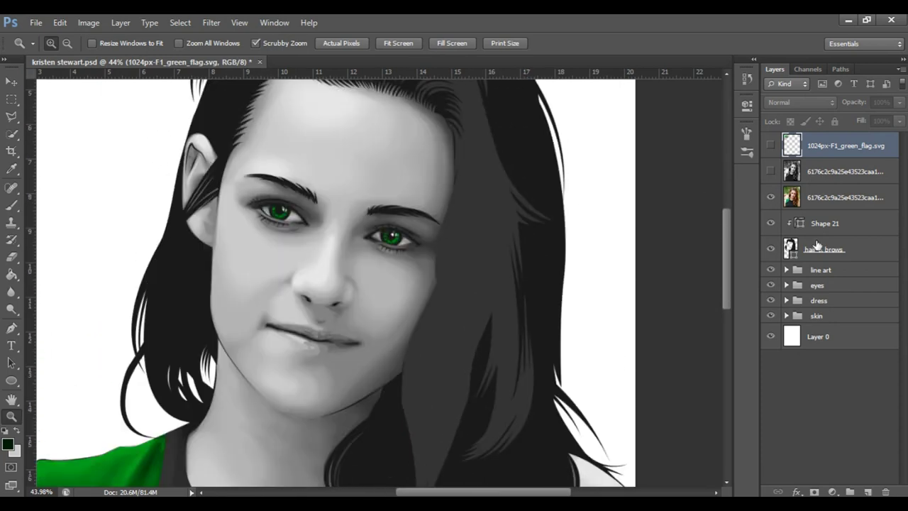
pyautogui.click(823, 223)
pyautogui.scroll(2, 213, 245)
pyautogui.moveTo(183, 249)
pyautogui.mouseDown()
pyautogui.moveTo(324, 213)
pyautogui.moveTo(213, 212)
pyautogui.mouseUp()
pyautogui.press('p')
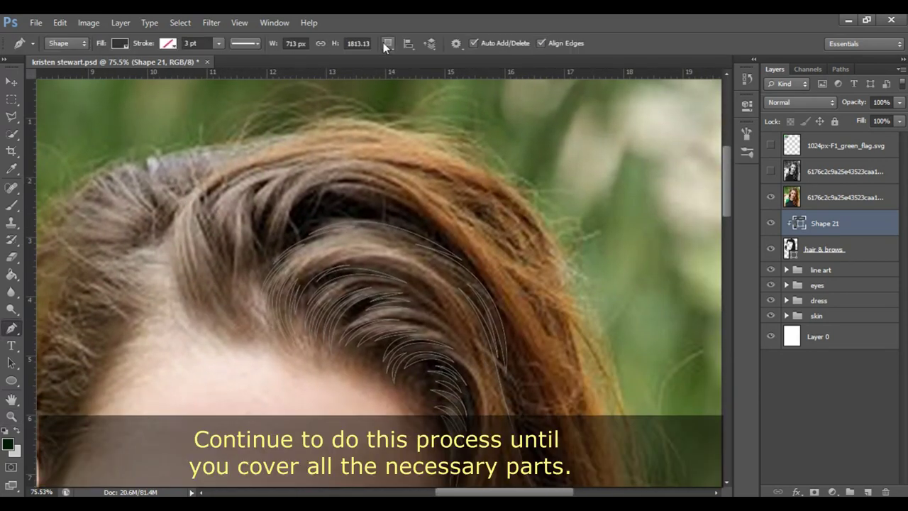
# Draw a curved strand along the hairline
pyautogui.click(178, 313)
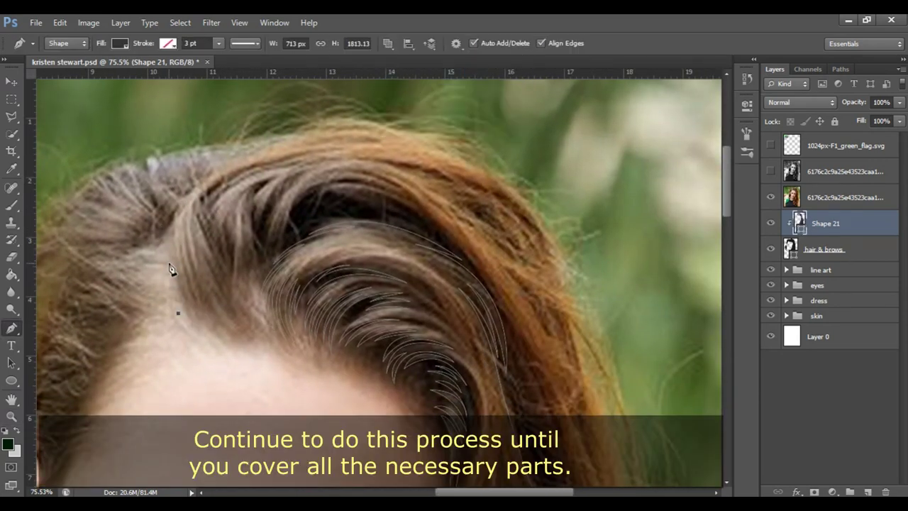
pyautogui.moveTo(173, 264); pyautogui.dragTo(176, 237)
pyautogui.scroll(2, 231, 296)
pyautogui.moveTo(213, 364); pyautogui.dragTo(199, 350)
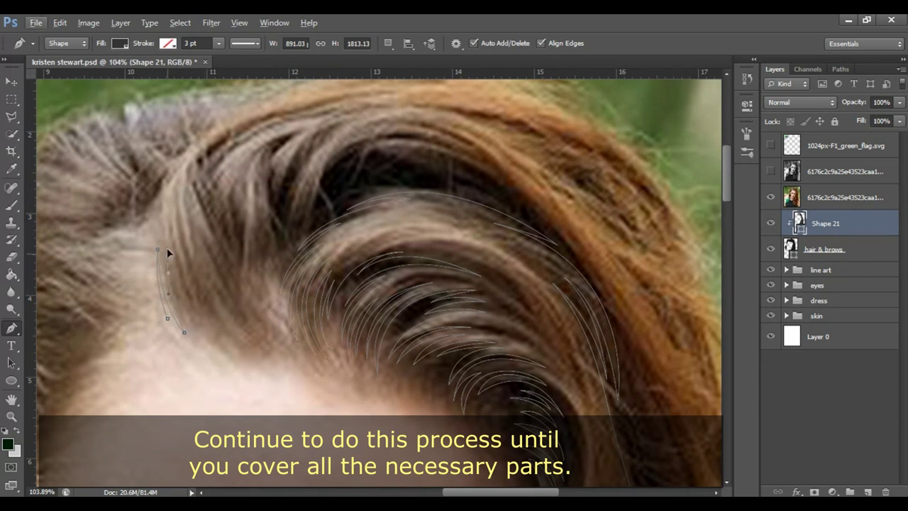
pyautogui.keyDown('ctrl'); pyautogui.click(168, 248); pyautogui.keyUp('ctrl')
# Extend the hairline strand to a pointed tip and curve it back
pyautogui.click(235, 359)
pyautogui.click(294, 393)
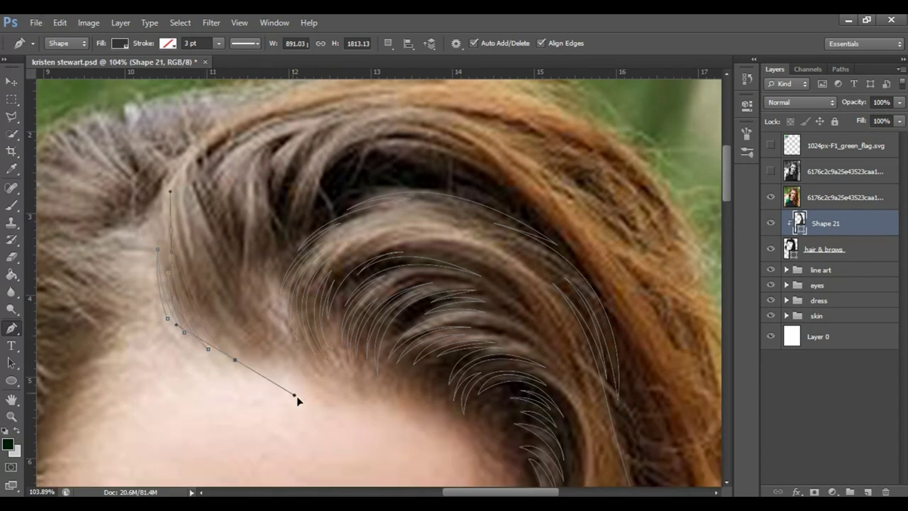
pyautogui.click(268, 370)
pyautogui.click(257, 360)
pyautogui.moveTo(288, 360); pyautogui.dragTo(335, 380)
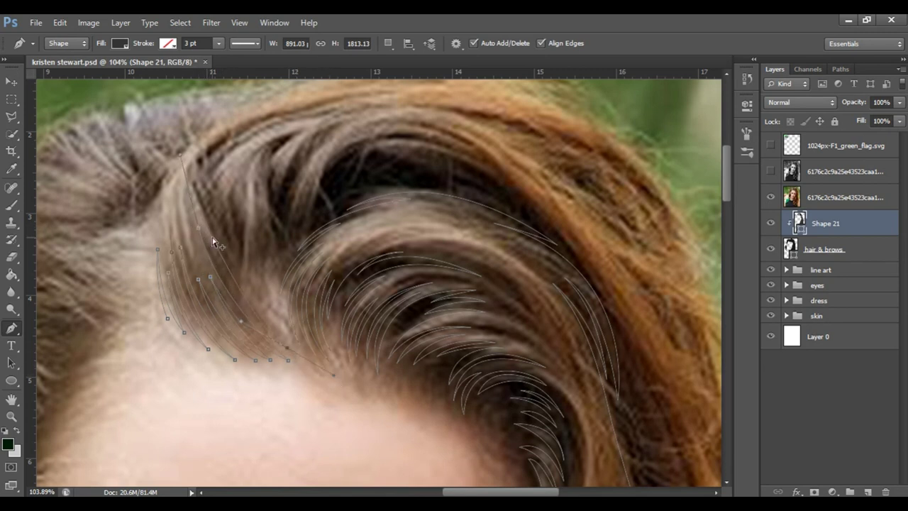
# Curve the strand up toward the parting and close it off
pyautogui.click(292, 351)
pyautogui.moveTo(191, 160); pyautogui.dragTo(197, 196)
pyautogui.hotkey('ctrl', 'space')
pyautogui.click(262, 163)
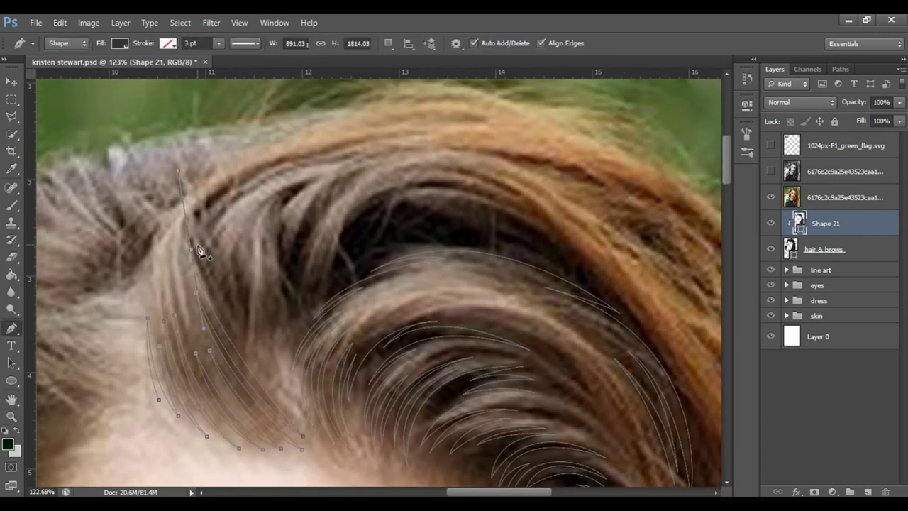
pyautogui.click(308, 152)
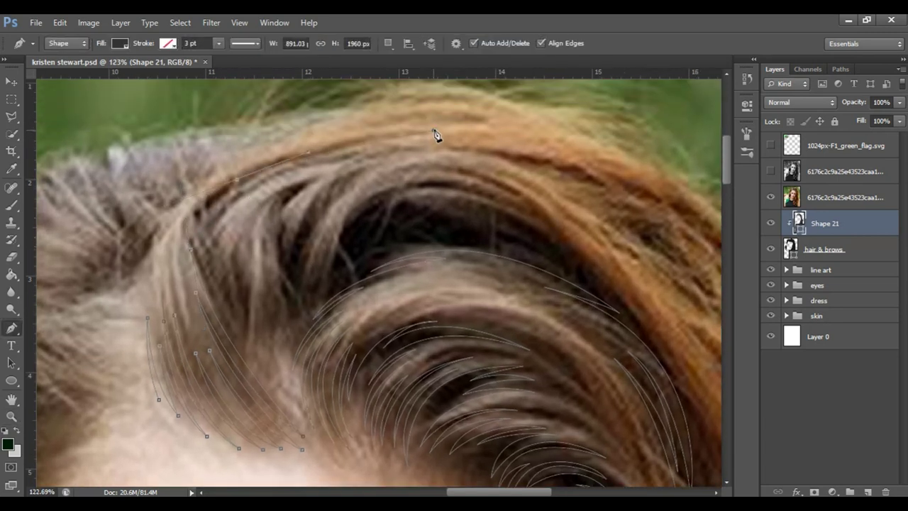
# Draw a strand along the upper hair and another down from the parting
pyautogui.moveTo(243, 183); pyautogui.dragTo(170, 202)
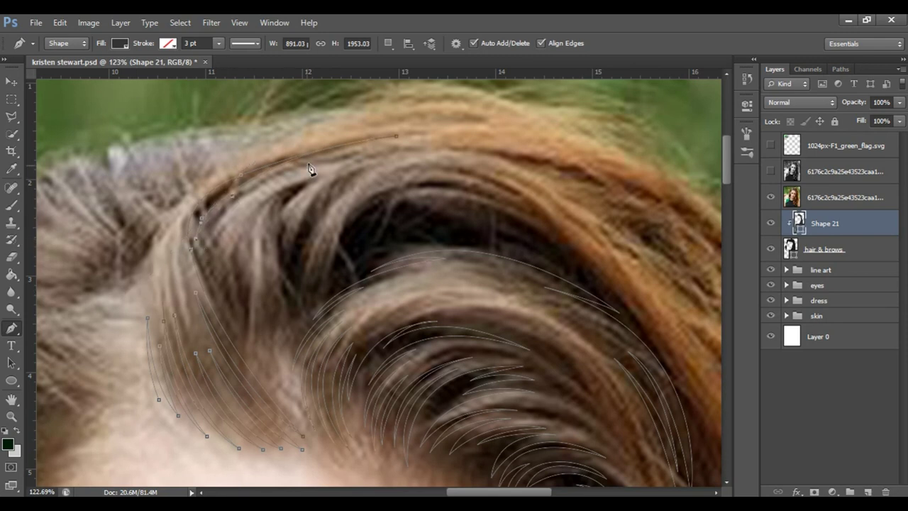
pyautogui.click(246, 204)
pyautogui.moveTo(249, 207); pyautogui.dragTo(246, 222)
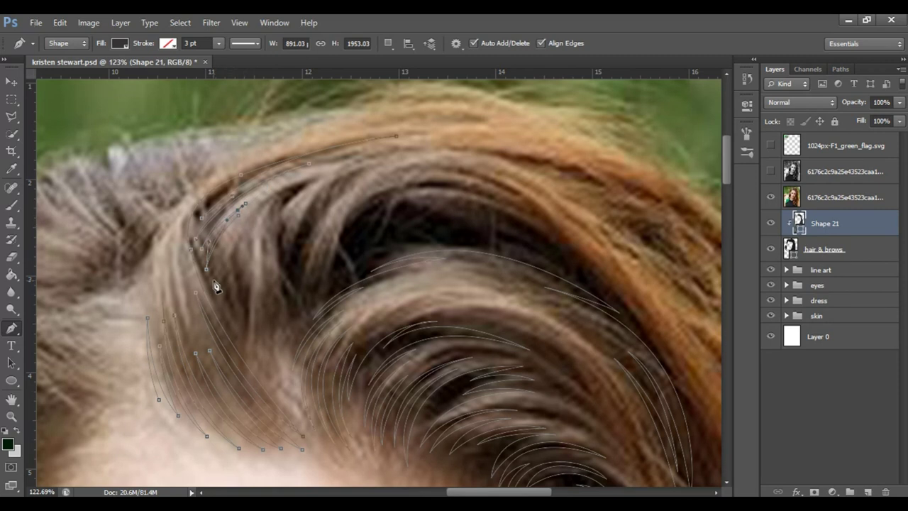
pyautogui.moveTo(217, 274); pyautogui.dragTo(217, 291)
pyautogui.moveTo(233, 285); pyautogui.dragTo(237, 313)
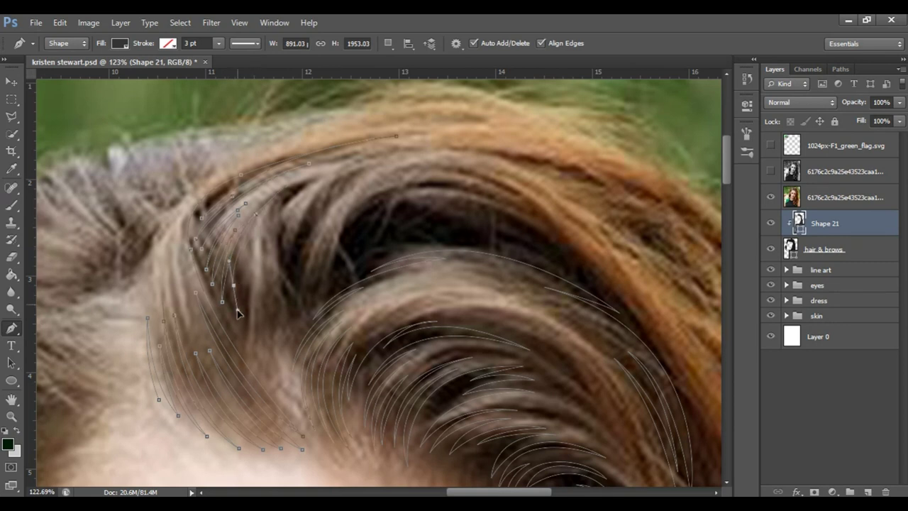
pyautogui.moveTo(248, 349); pyautogui.dragTo(256, 263)
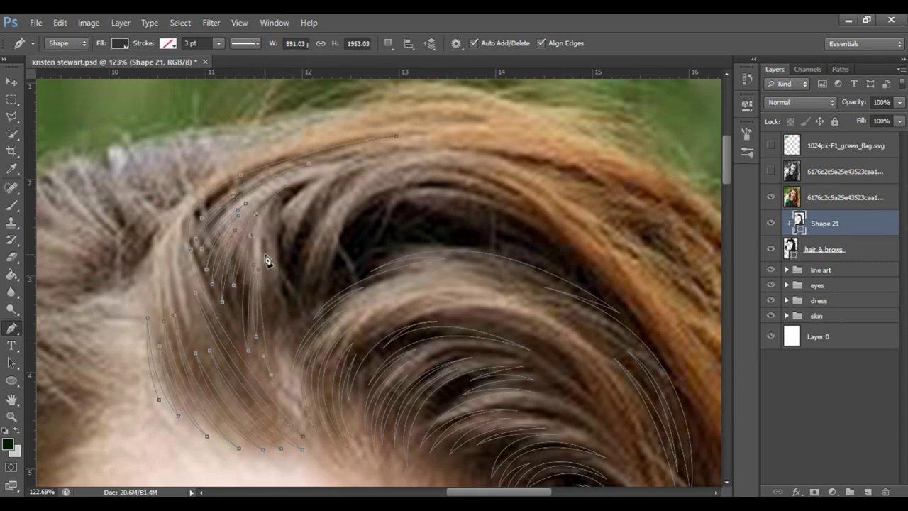
pyautogui.moveTo(282, 356); pyautogui.dragTo(276, 284)
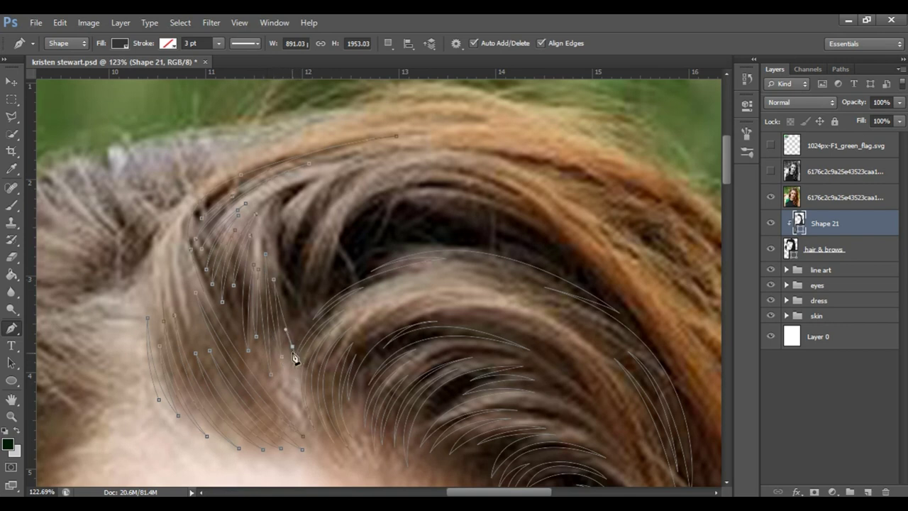
# Draw a strand from the crown down the hair, curving back to a point
pyautogui.moveTo(294, 192); pyautogui.dragTo(322, 182)
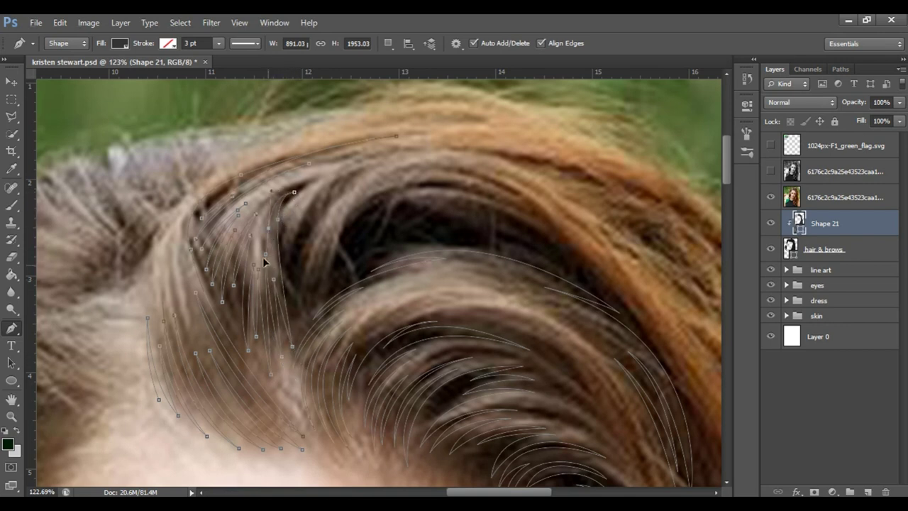
pyautogui.moveTo(281, 219); pyautogui.dragTo(322, 182)
pyautogui.moveTo(284, 270)
pyautogui.mouseDown()
pyautogui.moveTo(284, 297)
pyautogui.moveTo(305, 221)
pyautogui.mouseUp()
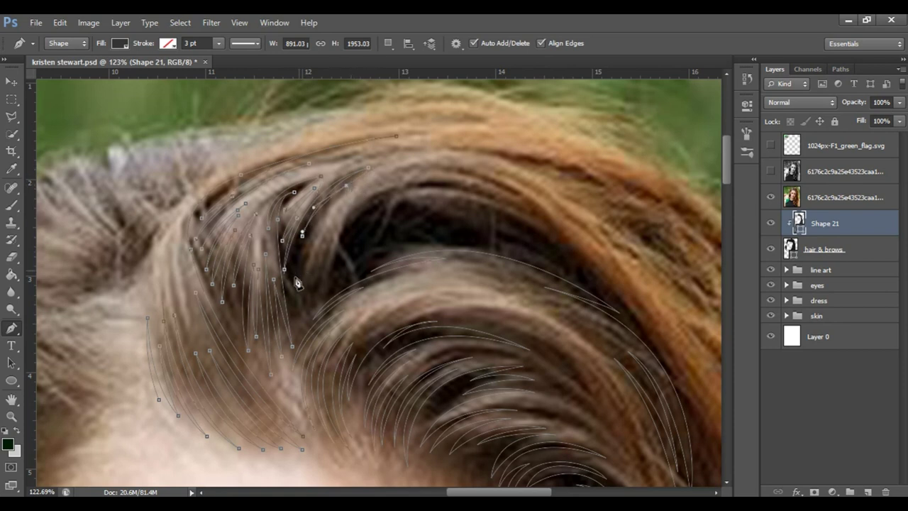
pyautogui.moveTo(298, 323); pyautogui.dragTo(304, 272)
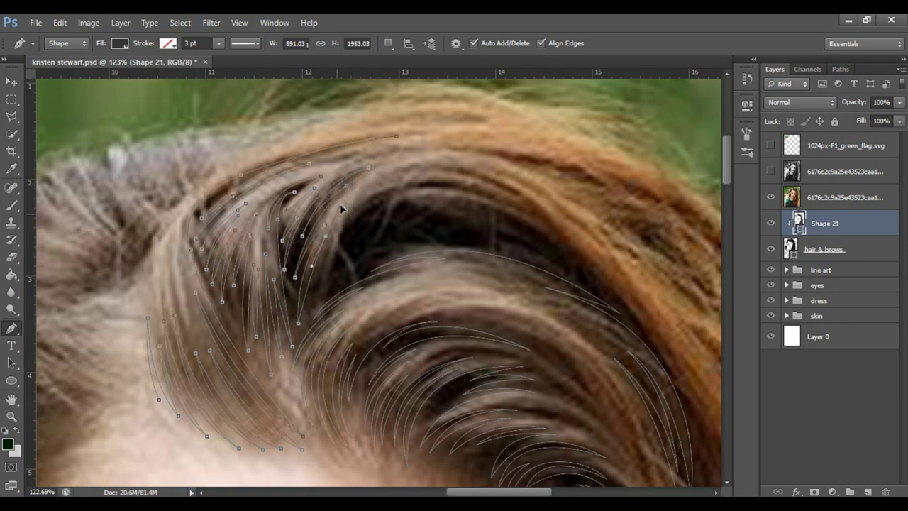
pyautogui.moveTo(310, 307); pyautogui.dragTo(334, 229)
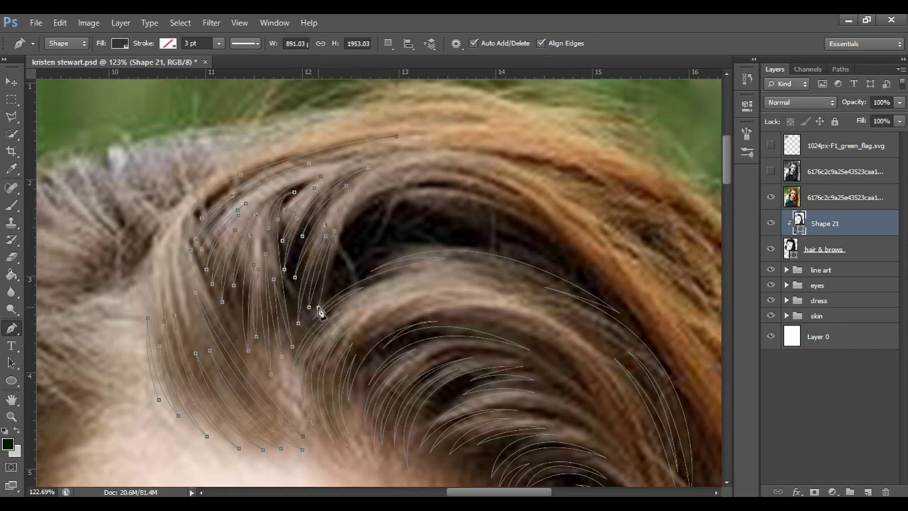
# Draw a long crown strand arcing right, with new paths set to Combine Shapes
pyautogui.moveTo(544, 218); pyautogui.dragTo(629, 286)
pyautogui.moveTo(366, 216); pyautogui.dragTo(306, 290)
pyautogui.moveTo(527, 224); pyautogui.dragTo(617, 288)
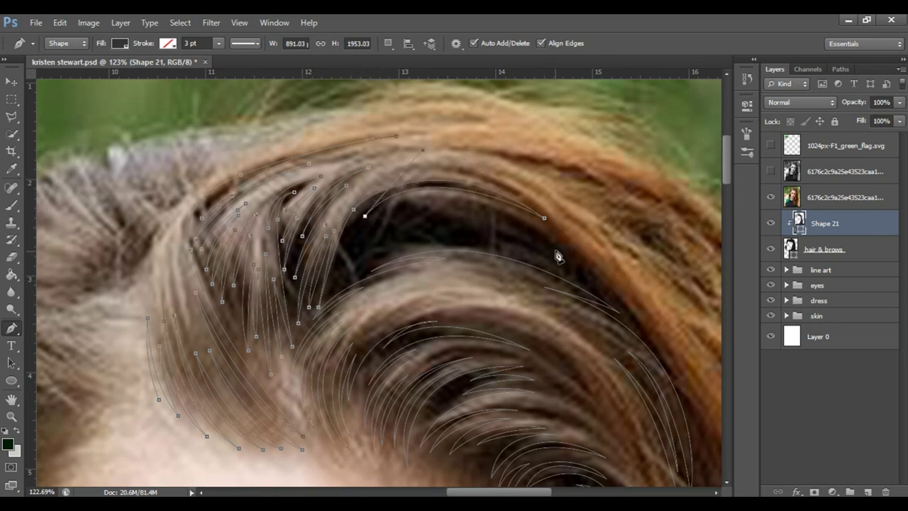
pyautogui.click(387, 43)
pyautogui.click(411, 75)
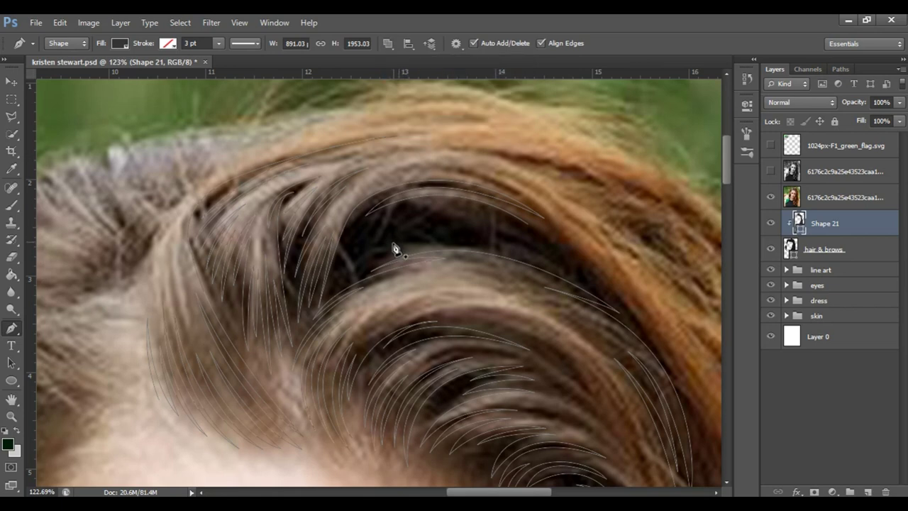
# Start another strand arcing over the crown toward the hair beside the face
pyautogui.moveTo(570, 275); pyautogui.dragTo(675, 331)
pyautogui.keyDown('alt'); pyautogui.click(570, 275); pyautogui.keyUp('alt')
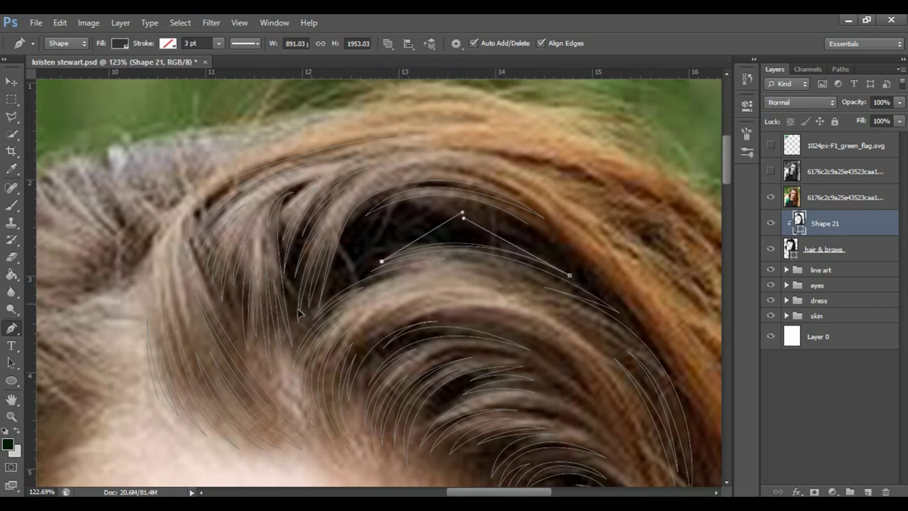
pyautogui.moveTo(523, 227); pyautogui.dragTo(339, 169)
pyautogui.keyDown('ctrl'); pyautogui.click(343, 166); pyautogui.keyUp('ctrl')
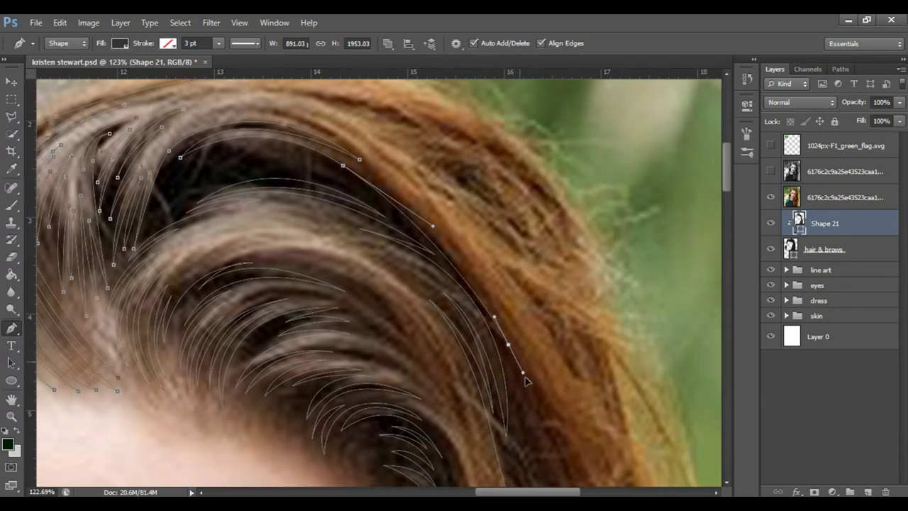
pyautogui.keyDown('ctrl'); pyautogui.keyDown('alt'); pyautogui.click(515, 362); pyautogui.keyUp('alt'); pyautogui.keyUp('ctrl')
pyautogui.keyDown('ctrl'); pyautogui.click(531, 290); pyautogui.keyUp('ctrl')
pyautogui.scroll(-3, 537, 364)
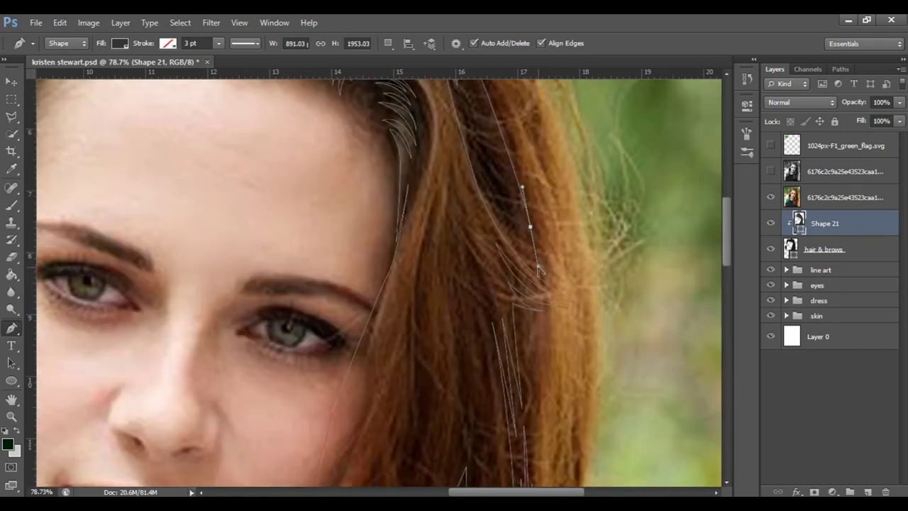
# Extend the strand down the side hair with a lower curved point
pyautogui.moveTo(530, 227); pyautogui.dragTo(530, 267)
pyautogui.scroll(-5, 563, 324)
pyautogui.scroll(-3, 533, 289)
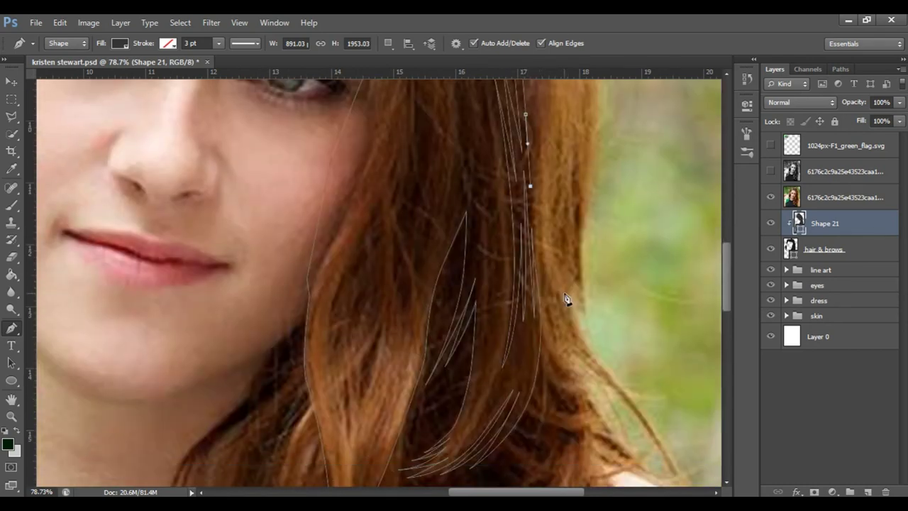
pyautogui.scroll(-2, 570, 300)
pyautogui.moveTo(543, 320); pyautogui.dragTo(544, 326)
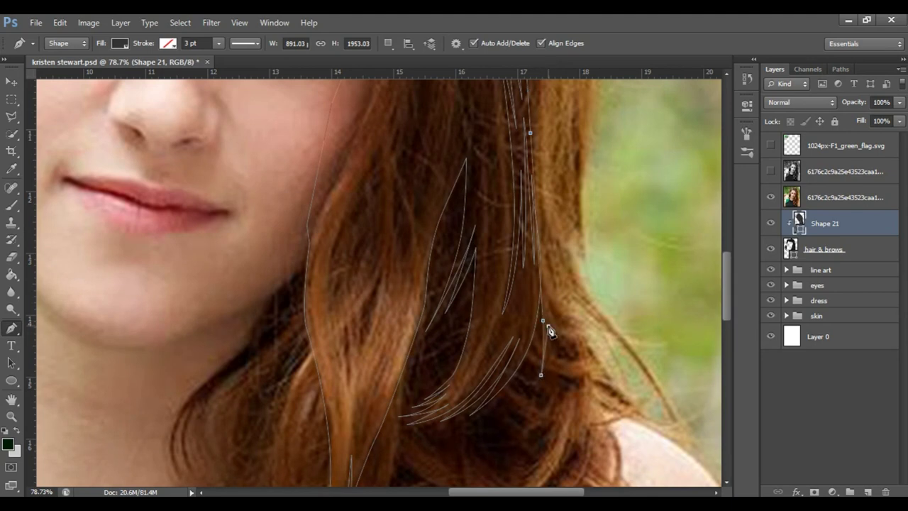
pyautogui.hscroll(2, 596, 417)
pyautogui.scroll(2, 598, 310)
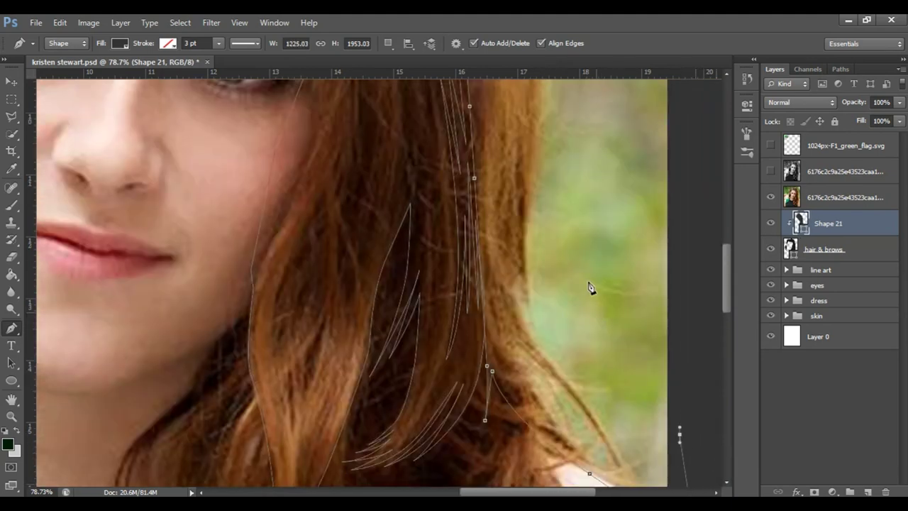
pyautogui.scroll(8, 593, 291)
pyautogui.scroll(4, 593, 291)
pyautogui.scroll(-2, 540, 330)
# Toggle the colour reference photo off and on to compare with the vector art
pyautogui.click(772, 198)
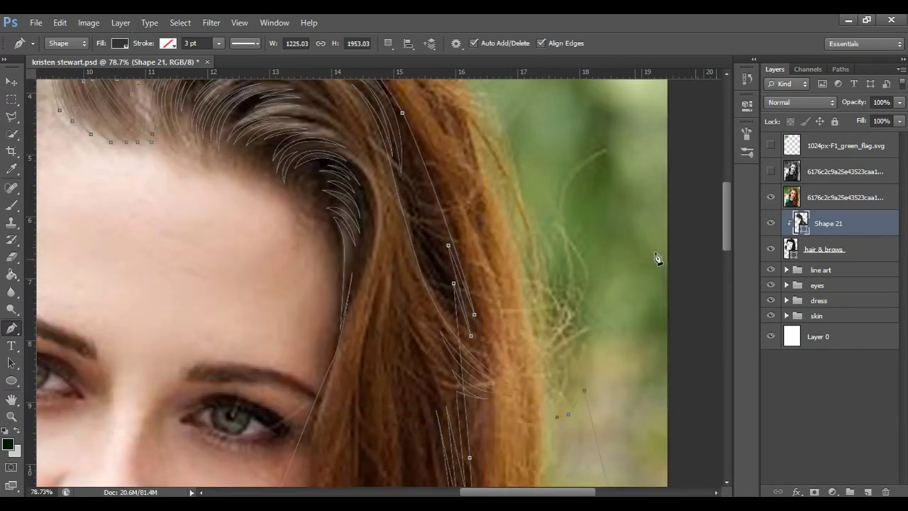
pyautogui.click(772, 198)
pyautogui.click(772, 198)
pyautogui.scroll(1, 503, 234)
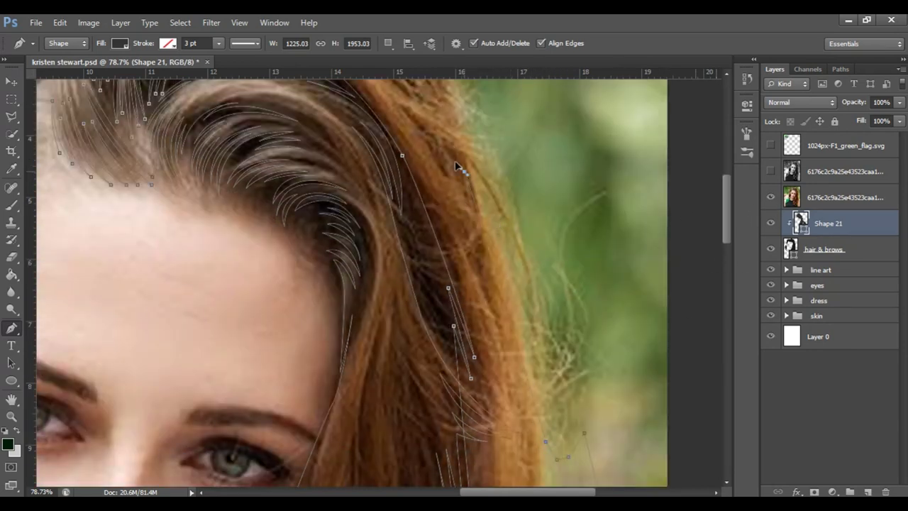
pyautogui.scroll(1, 476, 213)
# Add curved points bending the strand to follow the hair, zooming in closer
pyautogui.moveTo(424, 182); pyautogui.dragTo(471, 239)
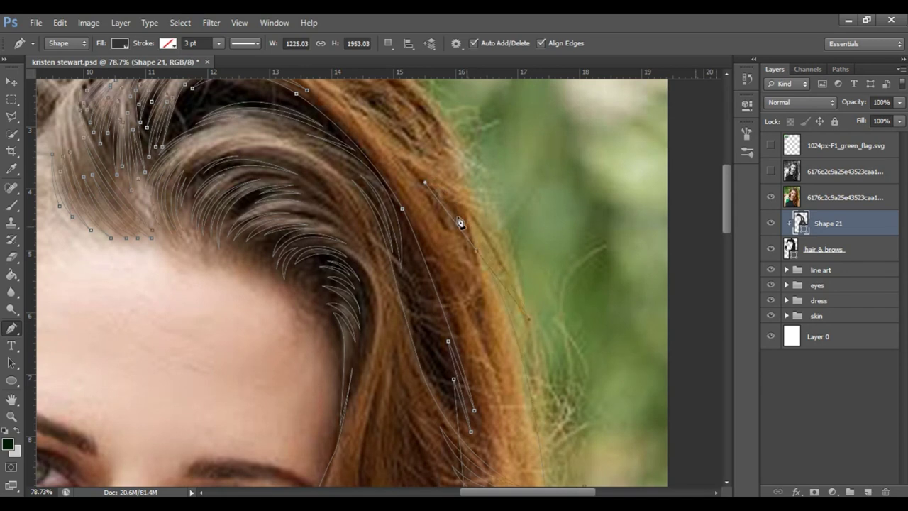
pyautogui.moveTo(407, 169); pyautogui.dragTo(494, 195)
pyautogui.press('z')
pyautogui.moveTo(503, 227); pyautogui.dragTo(521, 220)
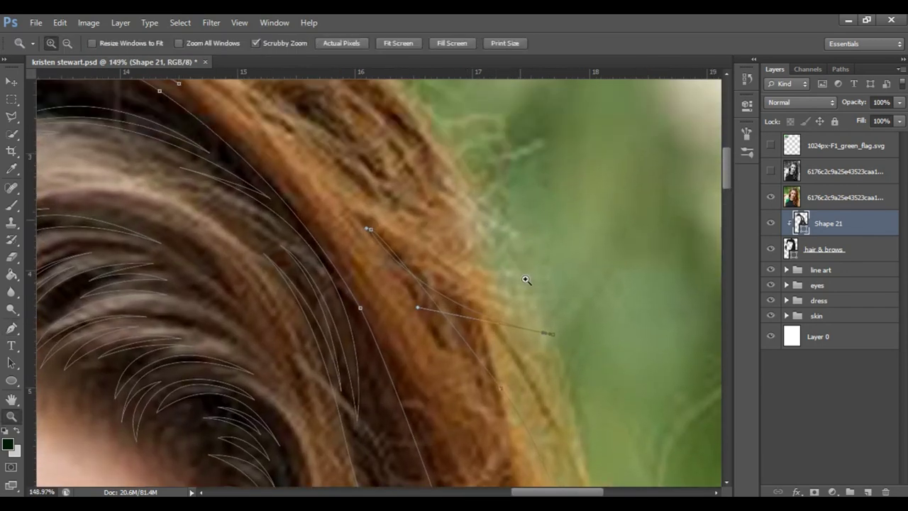
pyautogui.press('p')
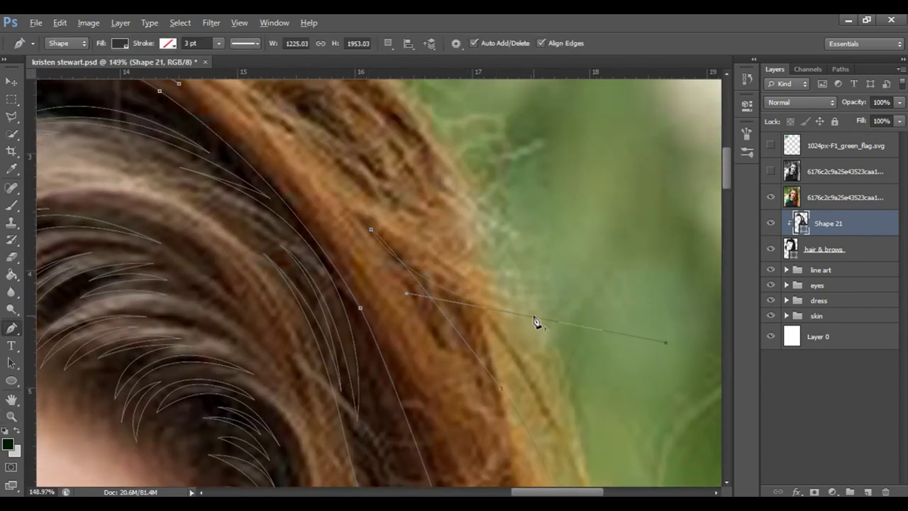
pyautogui.scroll(-3, 649, 300)
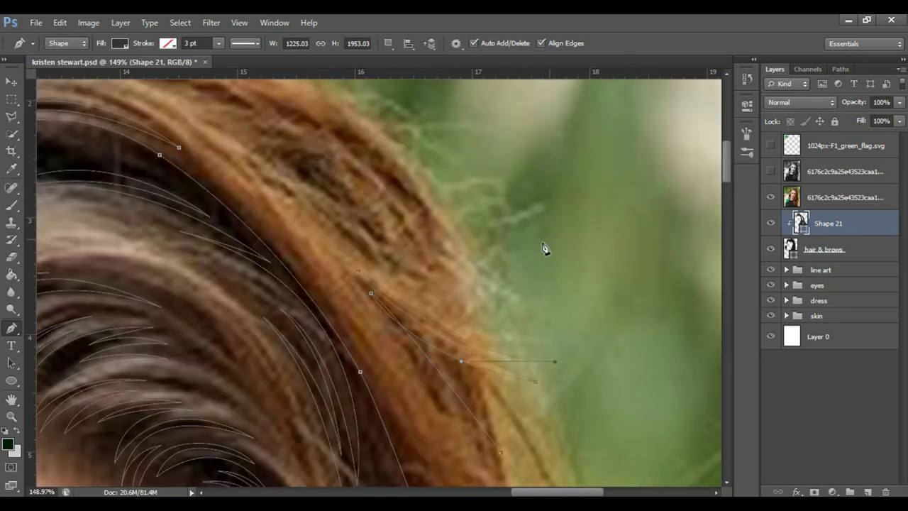
pyautogui.press('z')
pyautogui.scroll(-2, 358, 287)
pyautogui.press('p')
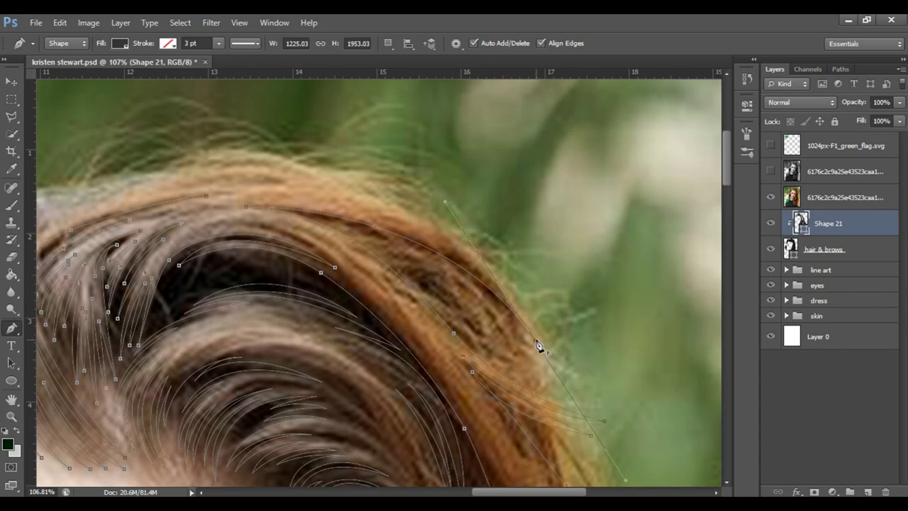
# Extend the strand path across the crown along the top of the hair
pyautogui.scroll(1, 589, 194)
pyautogui.hscroll(-3, 589, 194)
pyautogui.scroll(-1, 589, 194)
pyautogui.hscroll(1, 589, 194)
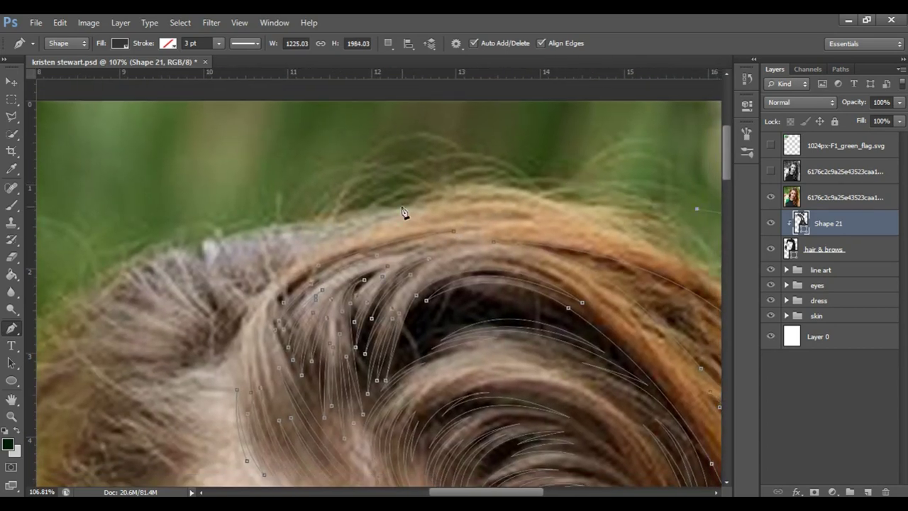
pyautogui.click(570, 212)
pyautogui.moveTo(353, 231); pyautogui.dragTo(249, 284)
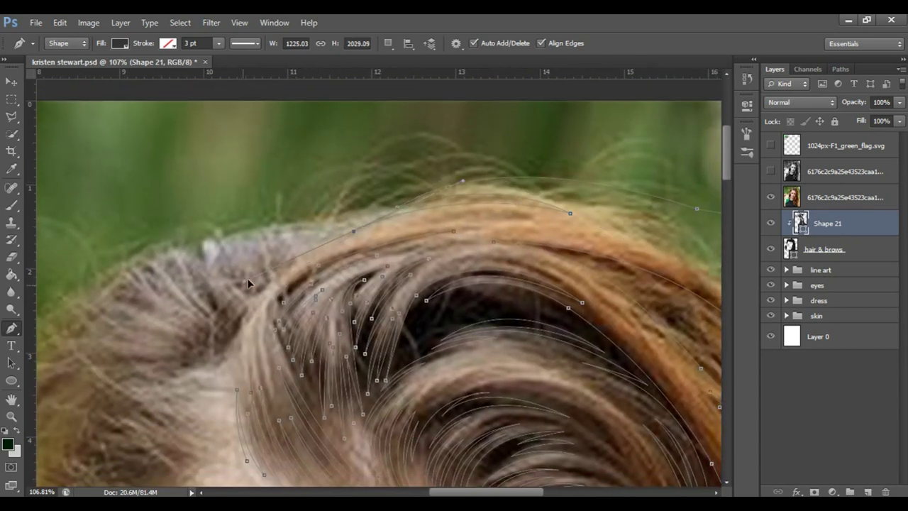
# Add a corner and curved points toward the hairline, tapering the strand's end
pyautogui.keyDown('alt'); pyautogui.click(354, 230); pyautogui.keyUp('alt')
pyautogui.moveTo(534, 216); pyautogui.dragTo(607, 245)
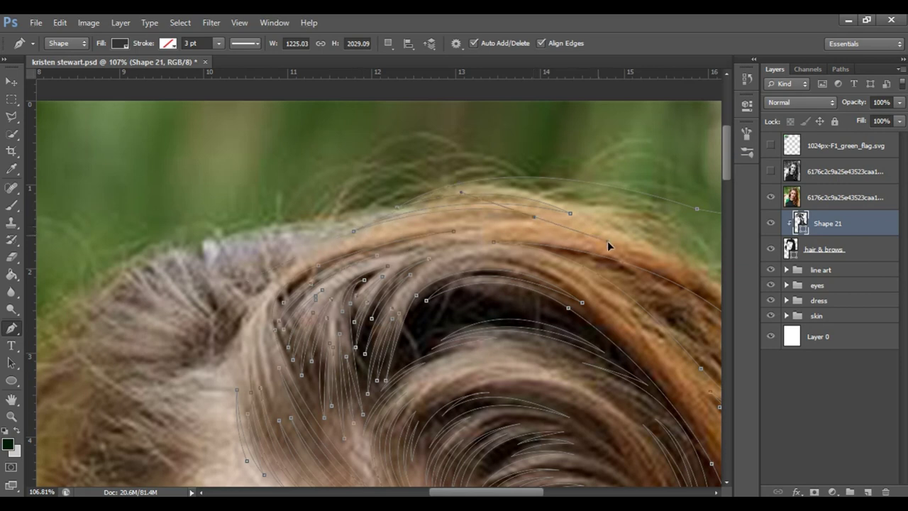
pyautogui.moveTo(292, 263); pyautogui.dragTo(190, 331)
pyautogui.scroll(-3, 213, 334)
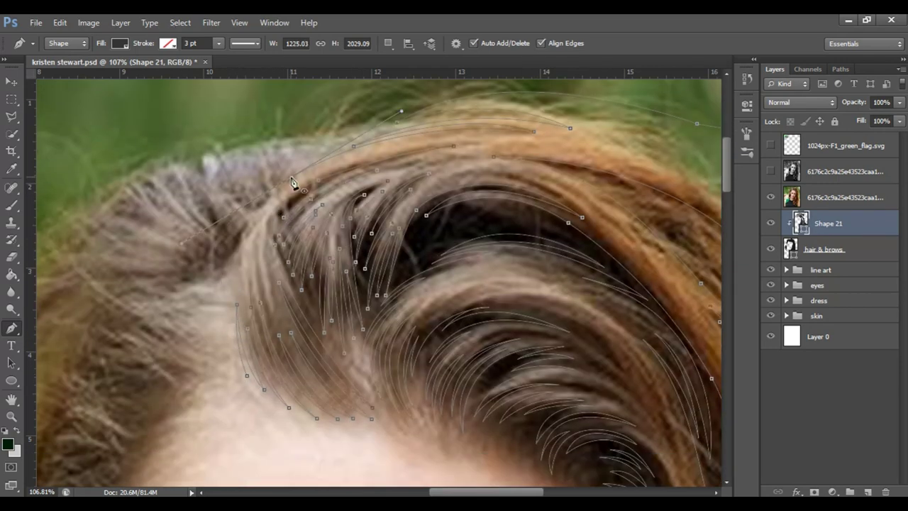
pyautogui.click(234, 369)
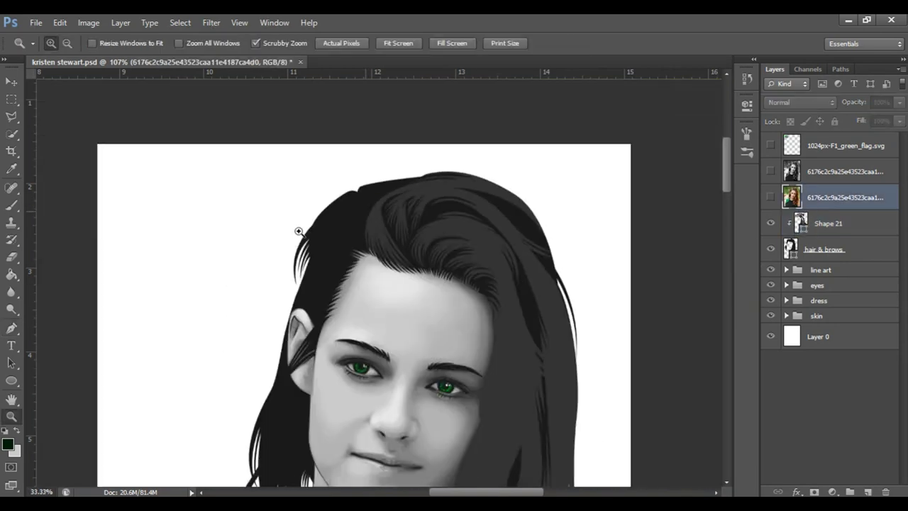
# Zoom out to check the portrait and show the colour reference photo again
pyautogui.scroll(-5, 667, 332)
pyautogui.hotkey('ctrl', '+')
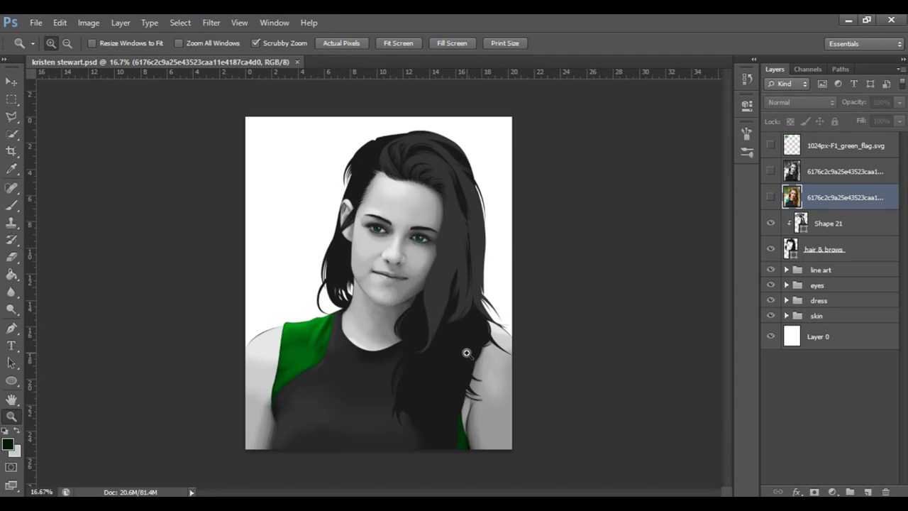
pyautogui.scroll(4, 436, 267)
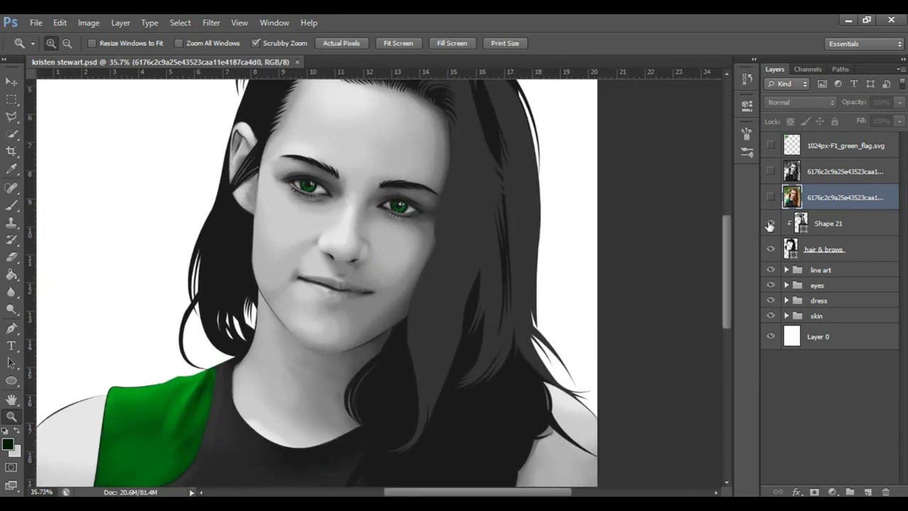
pyautogui.scroll(2, 502, 285)
pyautogui.click(771, 197)
# Select Shape 21 and set the Pen tool to combine new paths with it
pyautogui.click(816, 223)
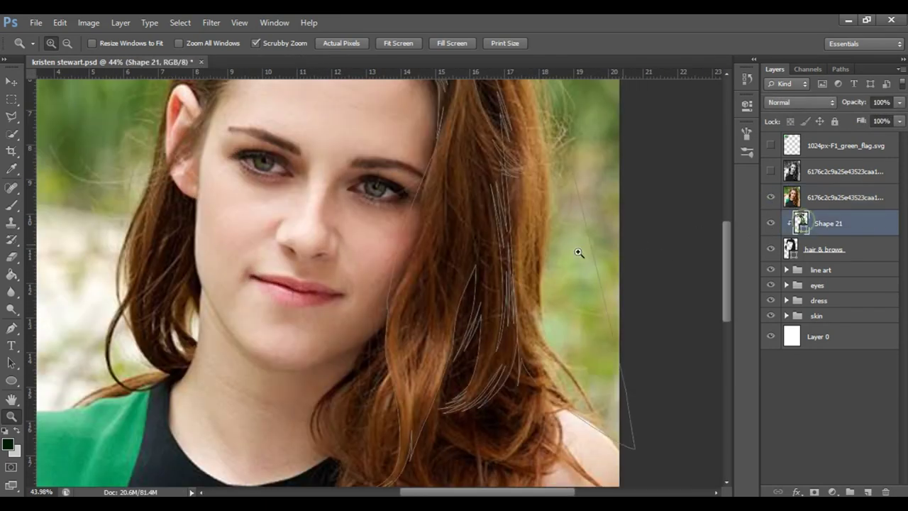
pyautogui.scroll(2, 507, 257)
pyautogui.scroll(2, 507, 257)
pyautogui.press('p')
pyautogui.click(388, 44)
pyautogui.click(435, 71)
# Draw a curved strand down the hair beside the face
pyautogui.click(447, 303)
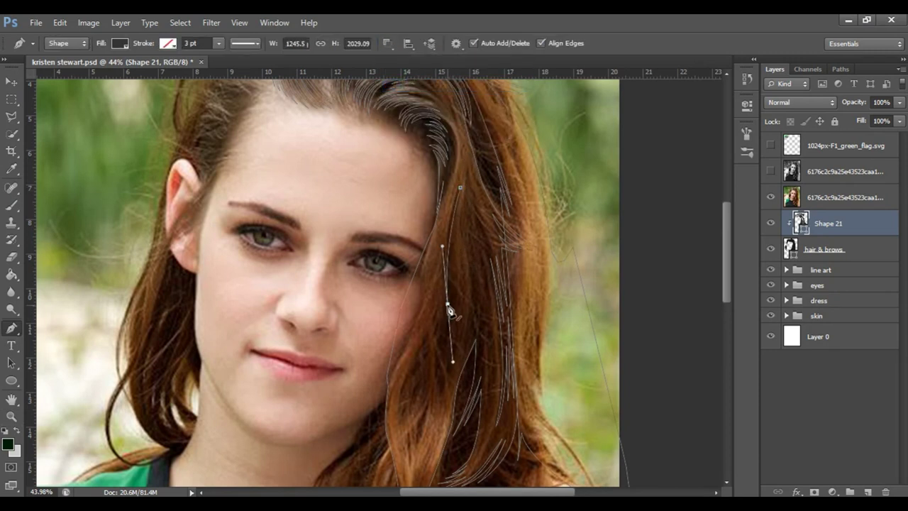
pyautogui.moveTo(453, 248); pyautogui.dragTo(444, 249)
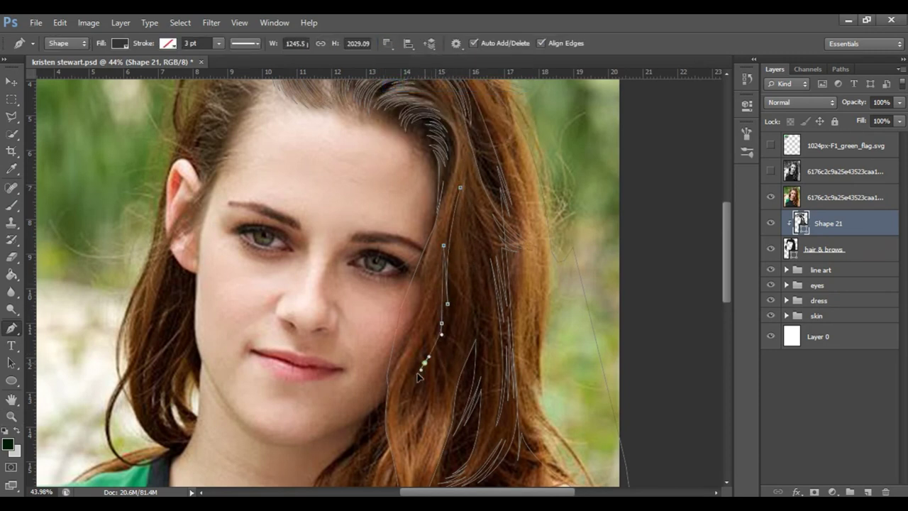
pyautogui.moveTo(415, 395); pyautogui.dragTo(419, 413)
pyautogui.moveTo(436, 356); pyautogui.dragTo(453, 331)
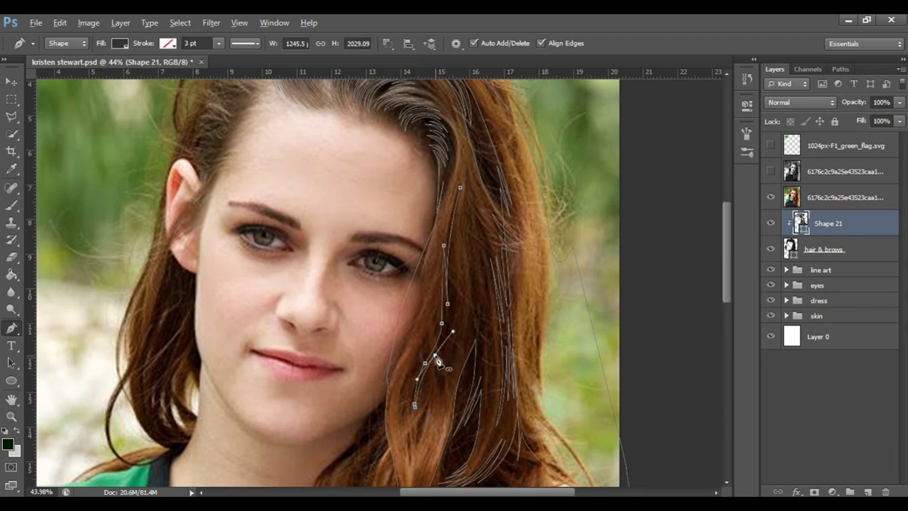
pyautogui.moveTo(455, 330); pyautogui.dragTo(438, 377)
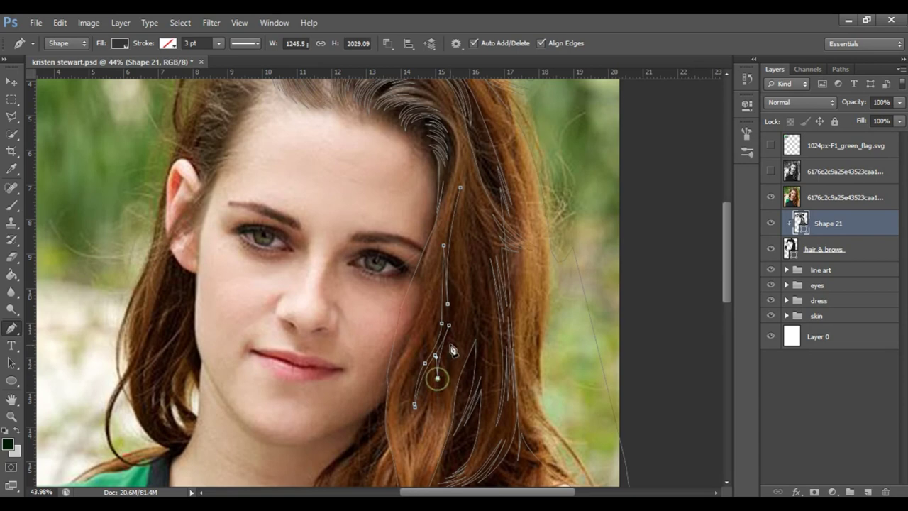
pyautogui.moveTo(457, 262); pyautogui.dragTo(457, 240)
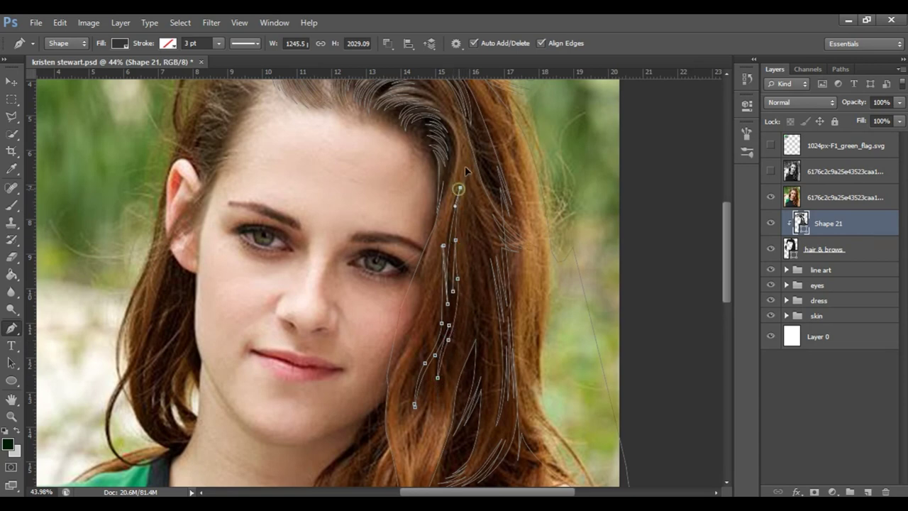
pyautogui.press('Escape')
# Add another strand lower in the hair, closing it into a finished shape
pyautogui.scroll(2, 431, 361)
pyautogui.scroll(2, 440, 249)
pyautogui.click(386, 44)
pyautogui.click(422, 85)
pyautogui.click(434, 246)
pyautogui.click(399, 318)
pyautogui.moveTo(388, 424); pyautogui.dragTo(412, 469)
pyautogui.click(390, 337)
pyautogui.scroll(-2, 425, 376)
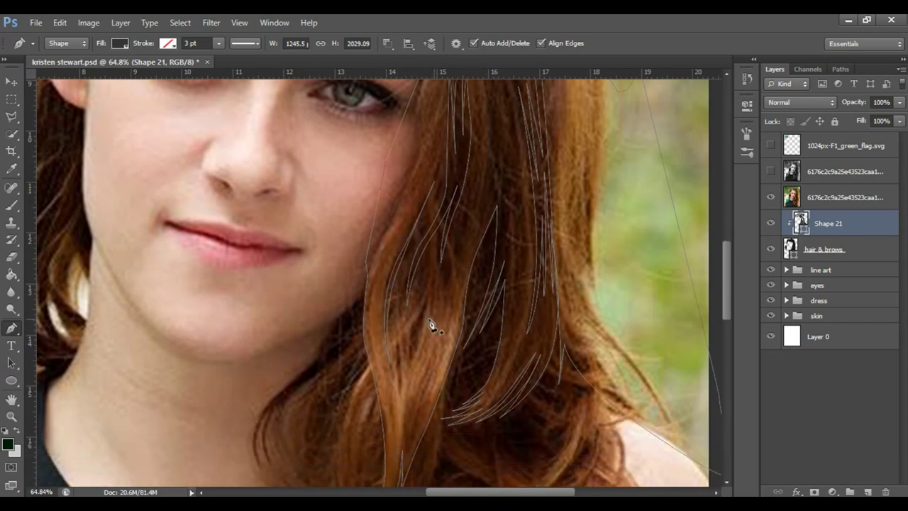
# Draw a strand down the hair by the cheek, curving its lower point upward
pyautogui.press('z')
pyautogui.scroll(-3, 563, 310)
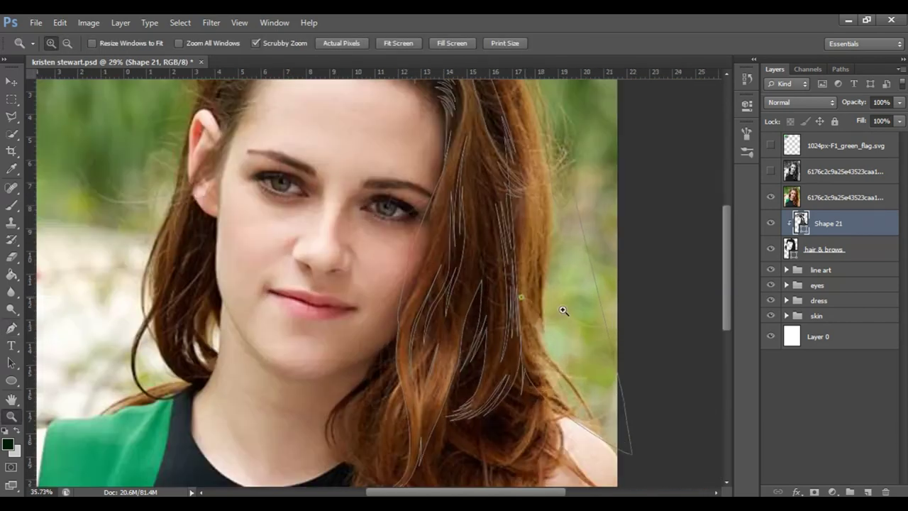
pyautogui.scroll(1, 563, 310)
pyautogui.press('p')
pyautogui.click(387, 43)
pyautogui.click(421, 85)
pyautogui.click(452, 199)
pyautogui.moveTo(469, 296); pyautogui.dragTo(470, 310)
pyautogui.moveTo(476, 365); pyautogui.dragTo(469, 380)
pyautogui.hotkey('ctrl', '+')
pyautogui.moveTo(490, 339); pyautogui.dragTo(488, 320)
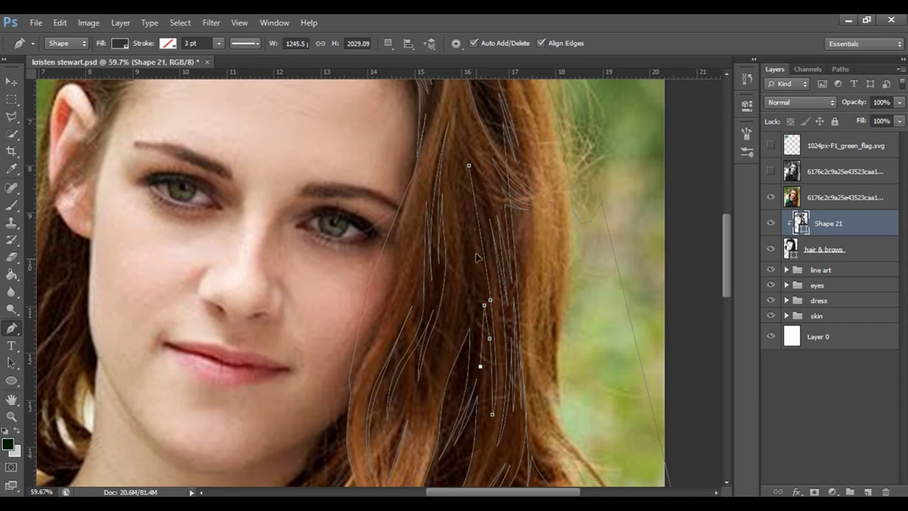
# Undo the stray Shape 22, reselect Combine Shapes, and draw a strand down the hair
pyautogui.click(459, 203)
pyautogui.hotkey('ctrl', 'z')
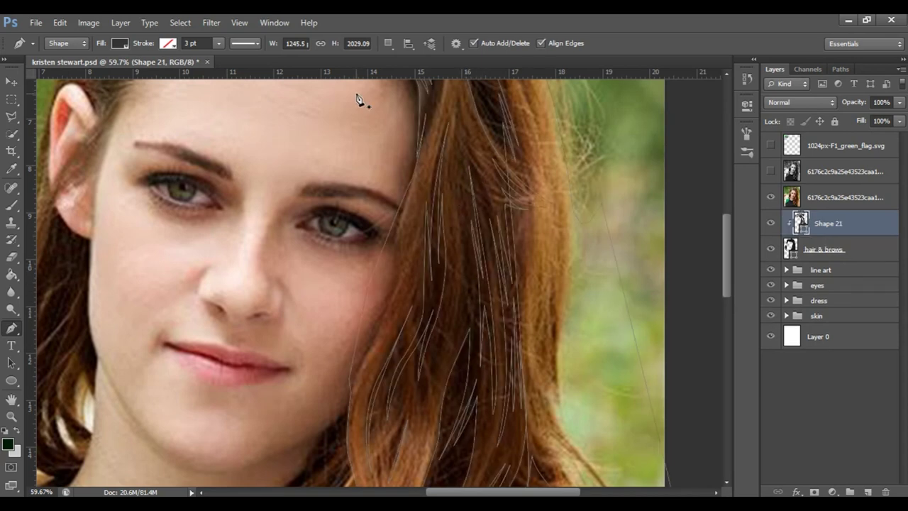
pyautogui.click(388, 43)
pyautogui.click(419, 74)
pyautogui.click(461, 198)
pyautogui.moveTo(470, 283); pyautogui.dragTo(458, 329)
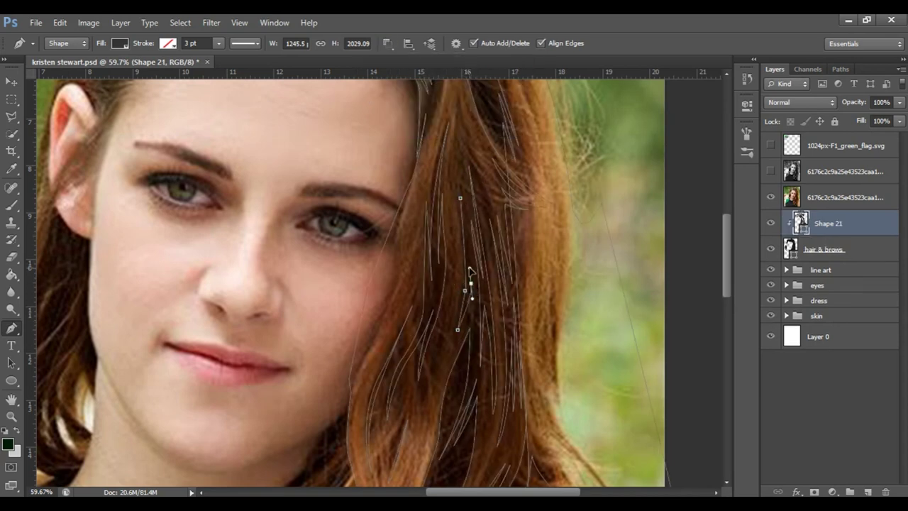
pyautogui.scroll(5, 552, 255)
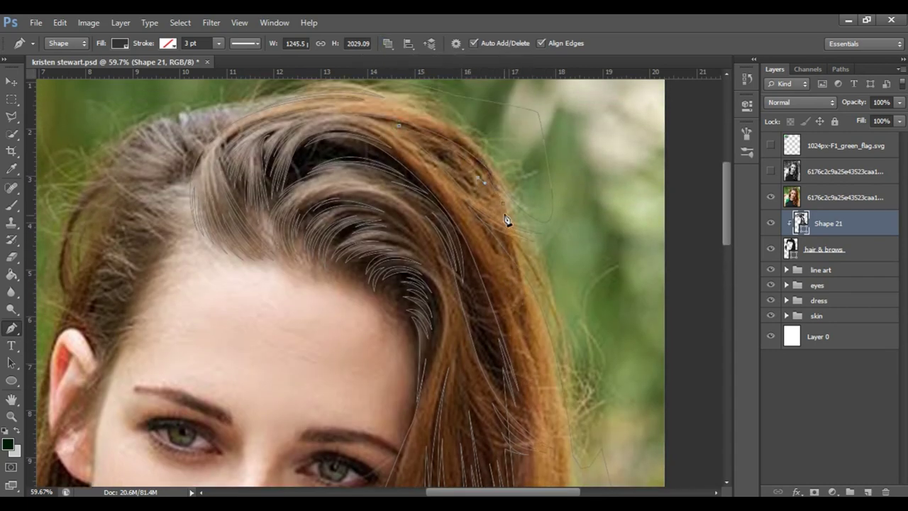
# Hide the photo, zoom on the forehead hair, and trace a strand with Combine Shapes
pyautogui.click(771, 197)
pyautogui.click(837, 171)
pyautogui.press('z')
pyautogui.moveTo(472, 219); pyautogui.dragTo(511, 229)
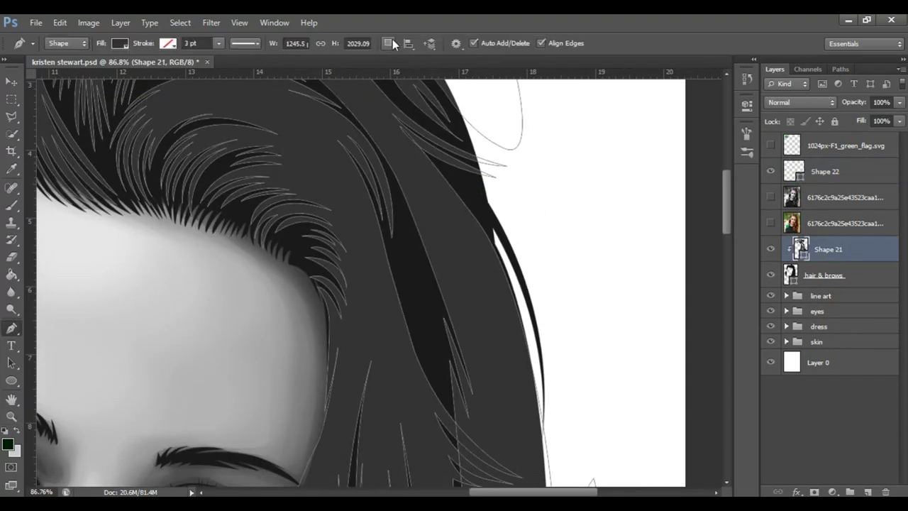
pyautogui.click(389, 44)
pyautogui.click(419, 73)
pyautogui.click(476, 181)
pyautogui.click(395, 250)
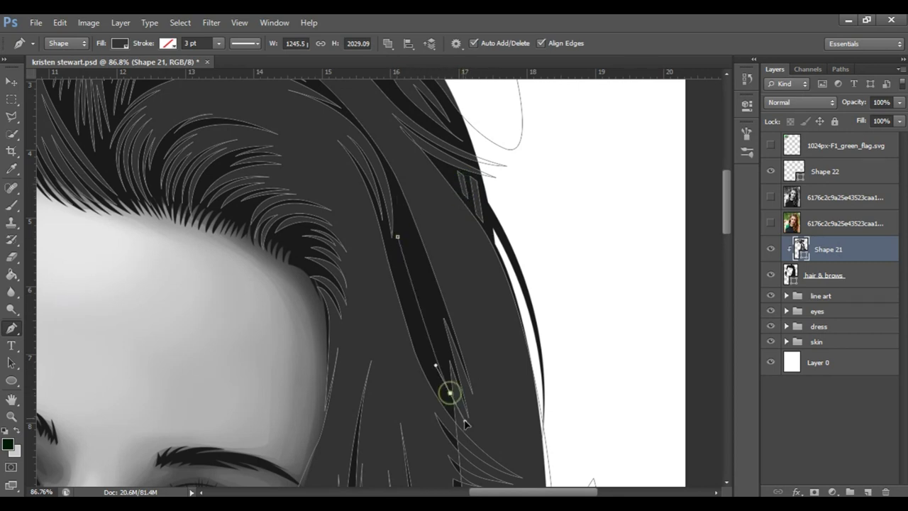
pyautogui.click(462, 417)
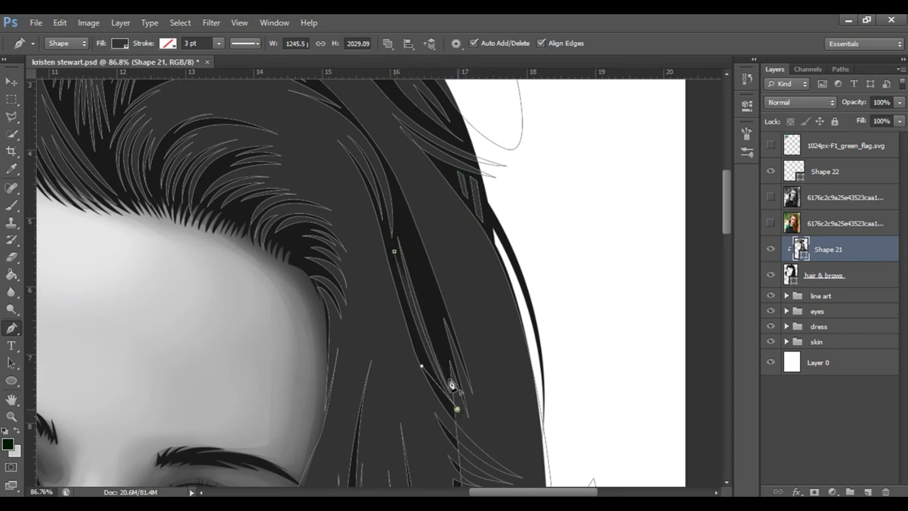
pyautogui.click(393, 186)
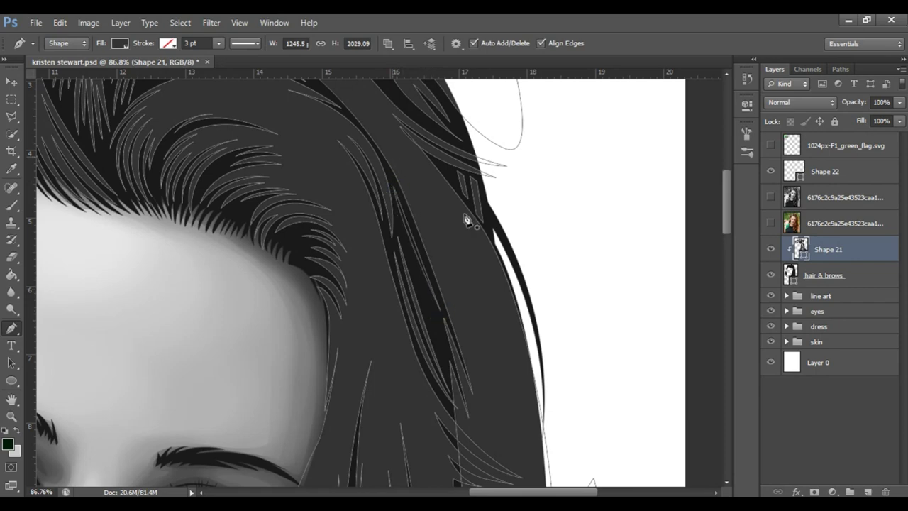
# Zoom out, show the colour reference photo, zoom beside the face and select Shape 21
pyautogui.scroll(-4, 490, 264)
pyautogui.scroll(-2, 531, 277)
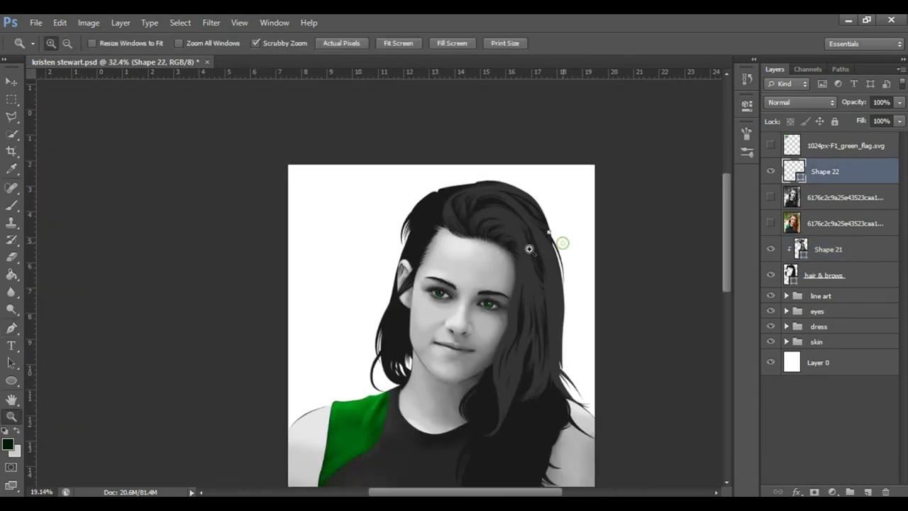
pyautogui.click(859, 343)
pyautogui.press('z')
pyautogui.scroll(-2, 461, 302)
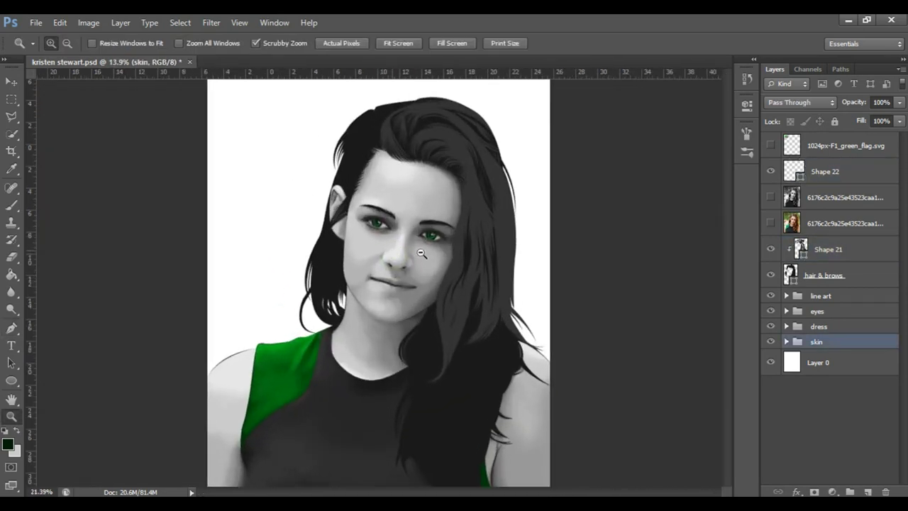
pyautogui.click(772, 222)
pyautogui.click(562, 251)
pyautogui.click(828, 249)
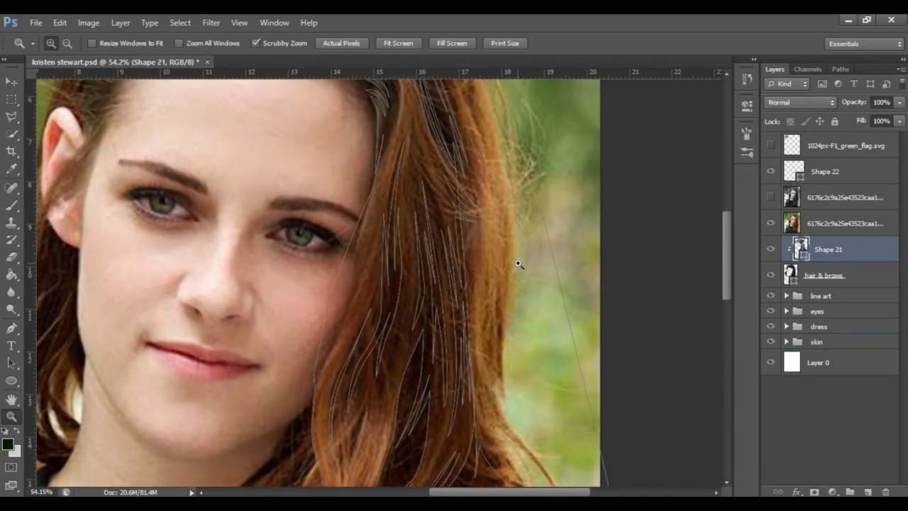
# With the Pen tool, trace curved anchors of a new strand along the hair's right edge
pyautogui.scroll(1, 547, 319)
pyautogui.press('p')
pyautogui.click(387, 44)
pyautogui.click(486, 378)
pyautogui.moveTo(472, 241); pyautogui.dragTo(477, 187)
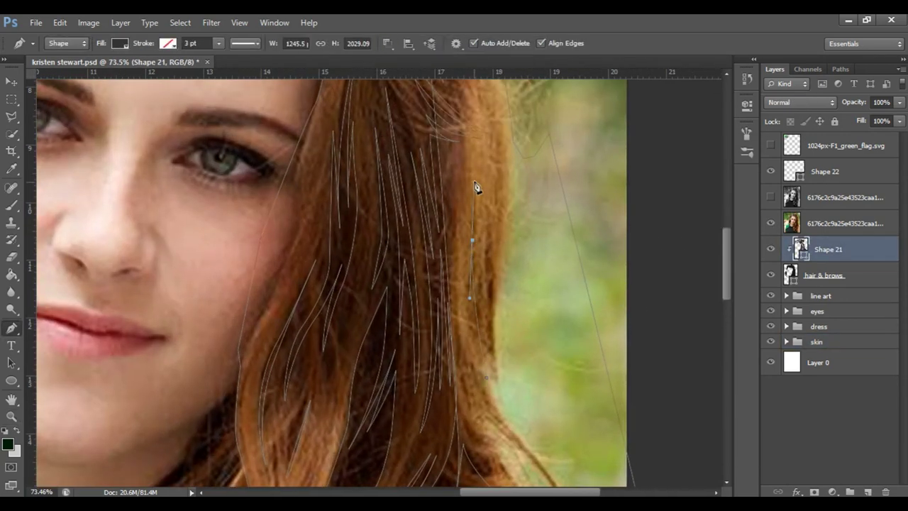
pyautogui.moveTo(495, 372); pyautogui.dragTo(497, 384)
# Drag a smooth anchor further up the strand toward the temple, then pan down to the neck
pyautogui.scroll(5, 533, 269)
pyautogui.moveTo(455, 242); pyautogui.dragTo(446, 221)
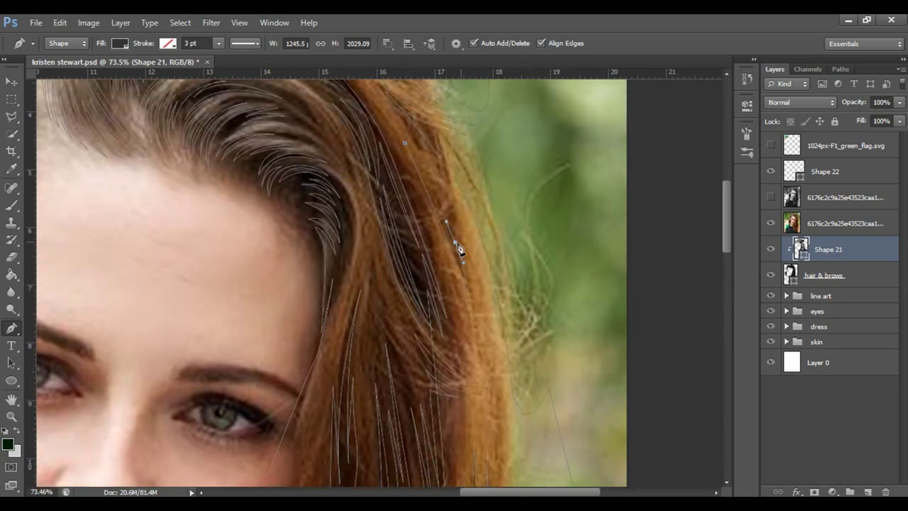
pyautogui.scroll(3, 482, 312)
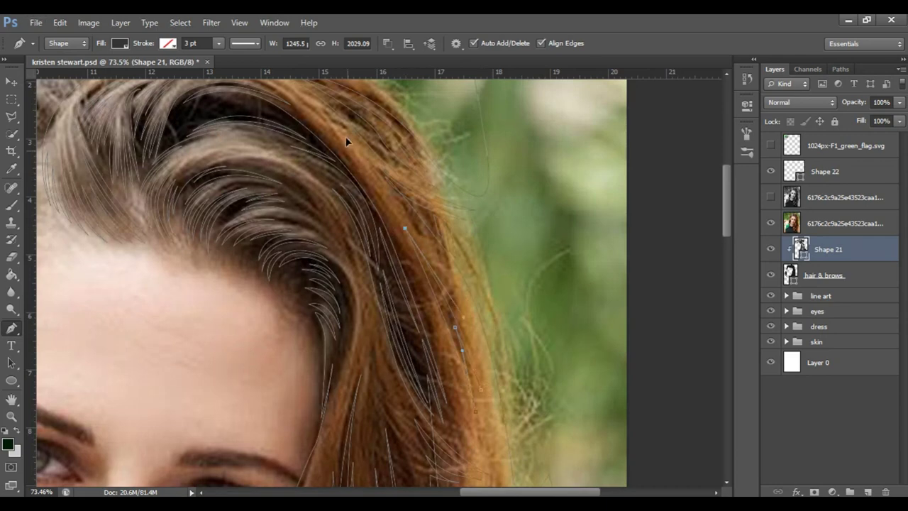
pyautogui.scroll(2, 401, 222)
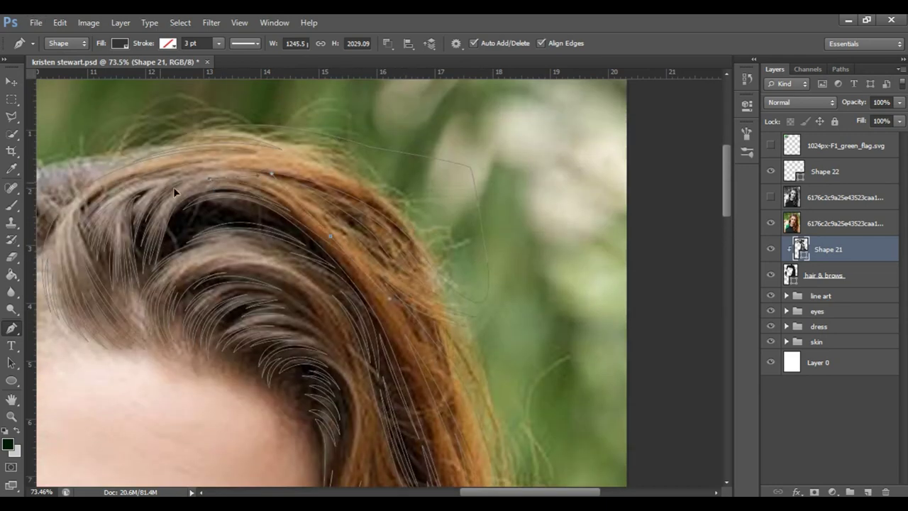
pyautogui.moveTo(239, 258); pyautogui.dragTo(523, 237)
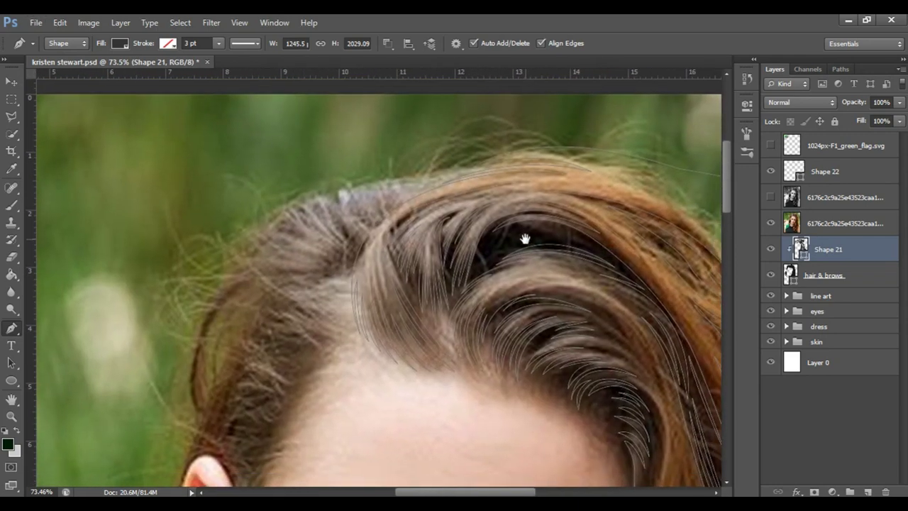
pyautogui.moveTo(414, 393)
pyautogui.mouseDown()
pyautogui.moveTo(533, 311)
pyautogui.moveTo(480, 194)
pyautogui.mouseUp()
pyautogui.scroll(-3, 483, 304)
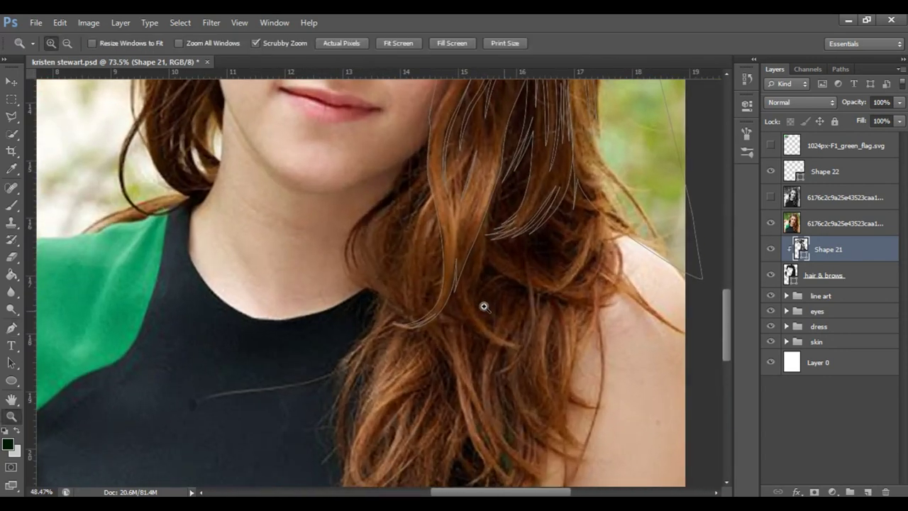
# Zoom out and trace a curved strand up the wavy lock beside the neck
pyautogui.click(387, 43)
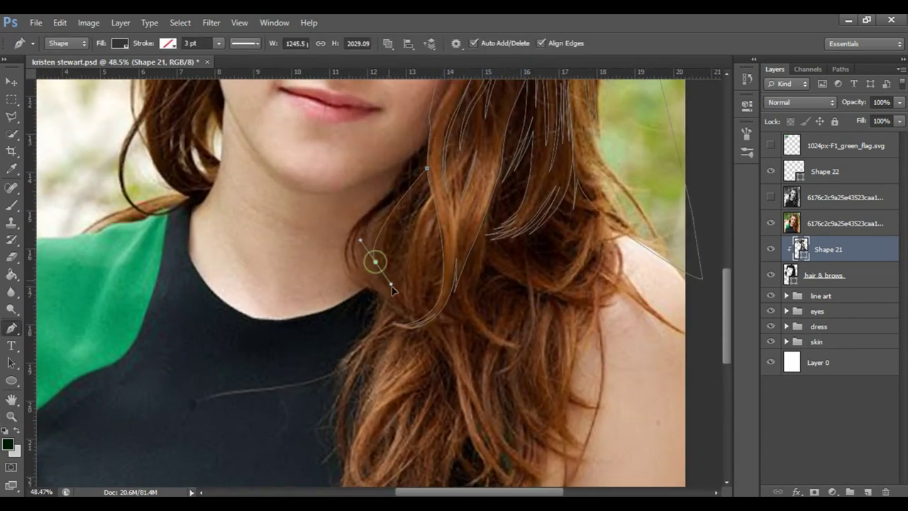
pyautogui.moveTo(371, 215); pyautogui.dragTo(380, 206)
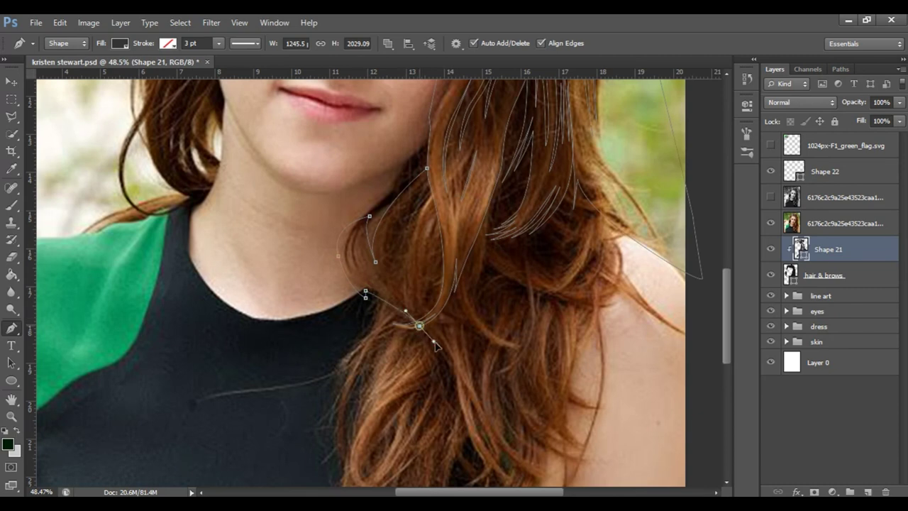
pyautogui.scroll(-2, 465, 371)
pyautogui.moveTo(501, 428); pyautogui.dragTo(469, 360)
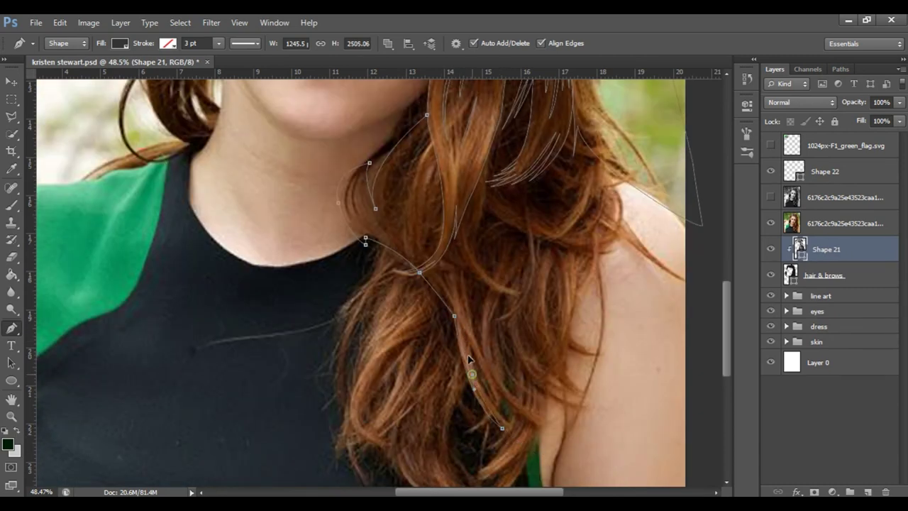
pyautogui.moveTo(468, 360); pyautogui.dragTo(500, 413)
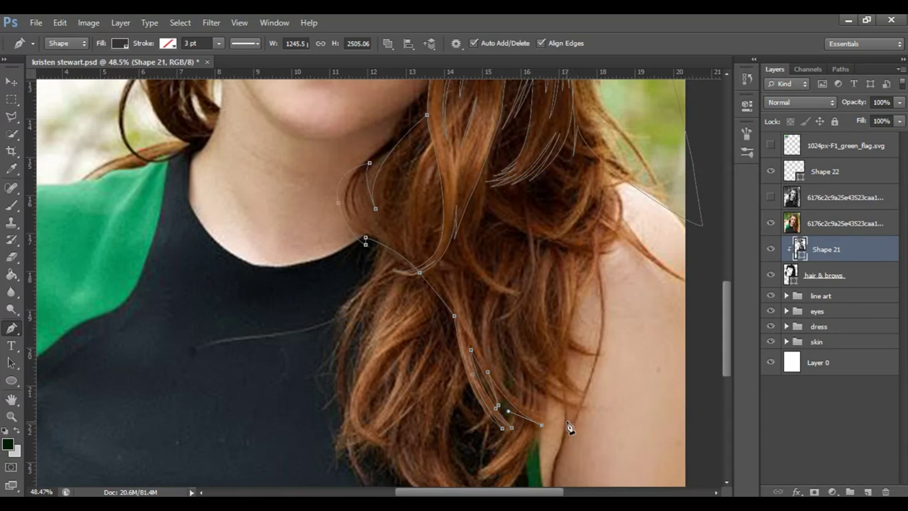
pyautogui.moveTo(520, 424); pyautogui.dragTo(469, 302)
pyautogui.moveTo(527, 253); pyautogui.dragTo(578, 205)
pyautogui.moveTo(497, 236)
pyautogui.mouseDown()
pyautogui.moveTo(495, 375)
pyautogui.moveTo(455, 244)
pyautogui.moveTo(454, 296)
pyautogui.mouseUp()
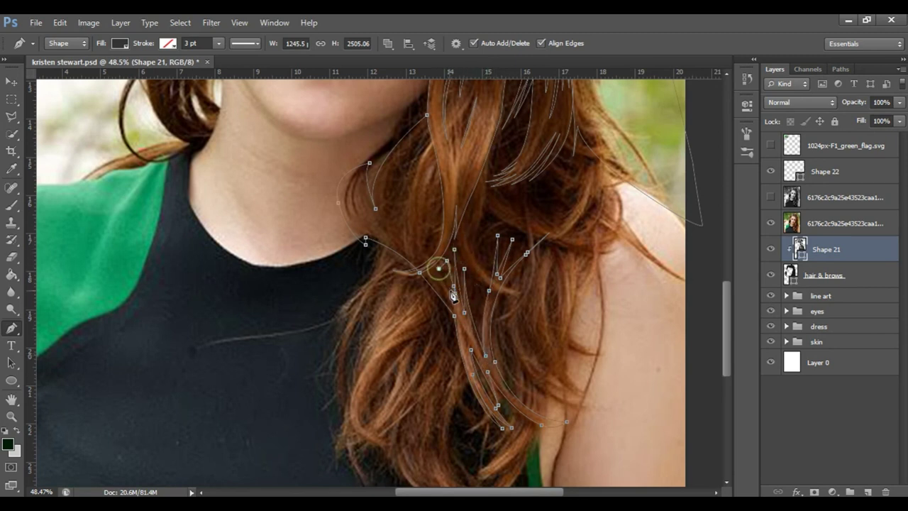
# Add another curved strand along the lock, extending it up toward the chin
pyautogui.moveTo(439, 173); pyautogui.dragTo(429, 218)
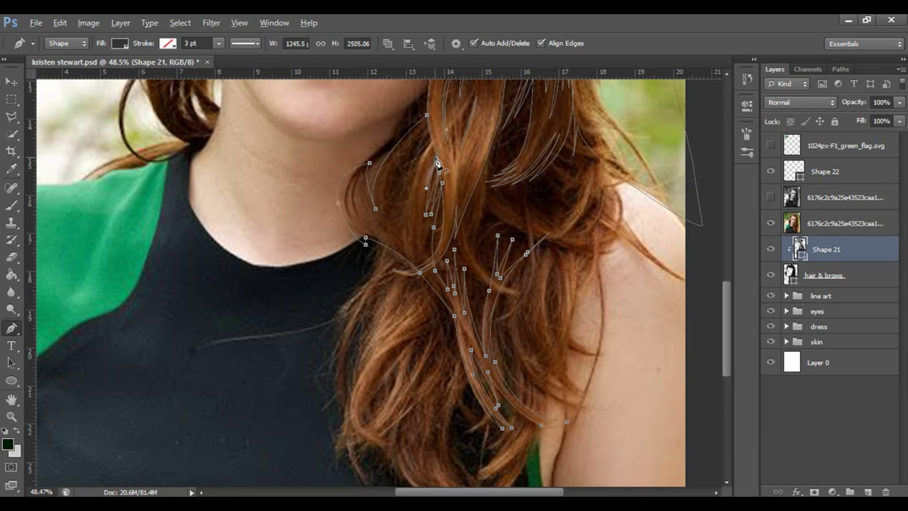
pyautogui.moveTo(407, 196); pyautogui.dragTo(408, 173)
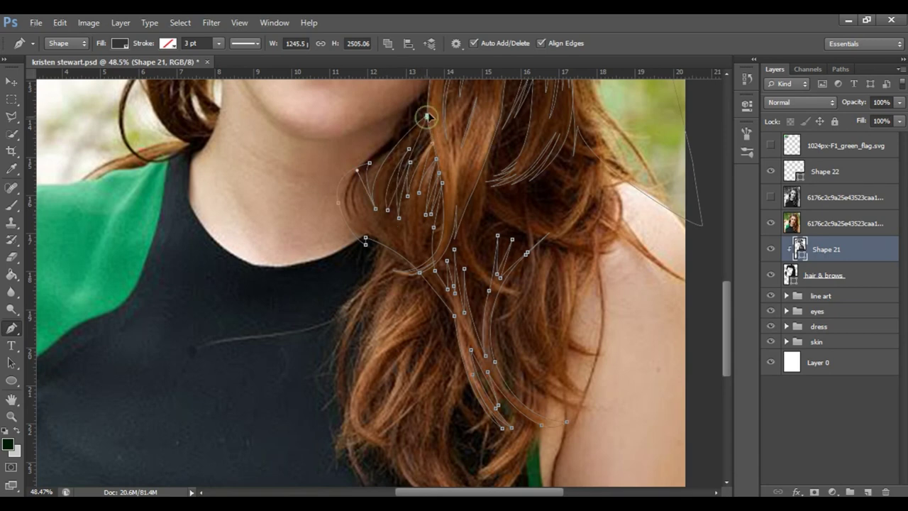
pyautogui.scroll(2, 426, 121)
pyautogui.scroll(-2, 452, 234)
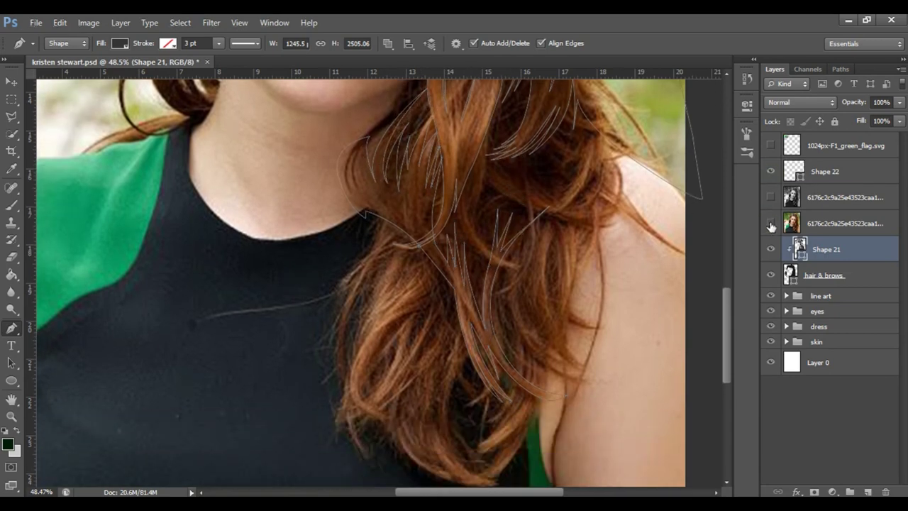
# Hide the colour photo to check the vector art and save the document
pyautogui.click(772, 226)
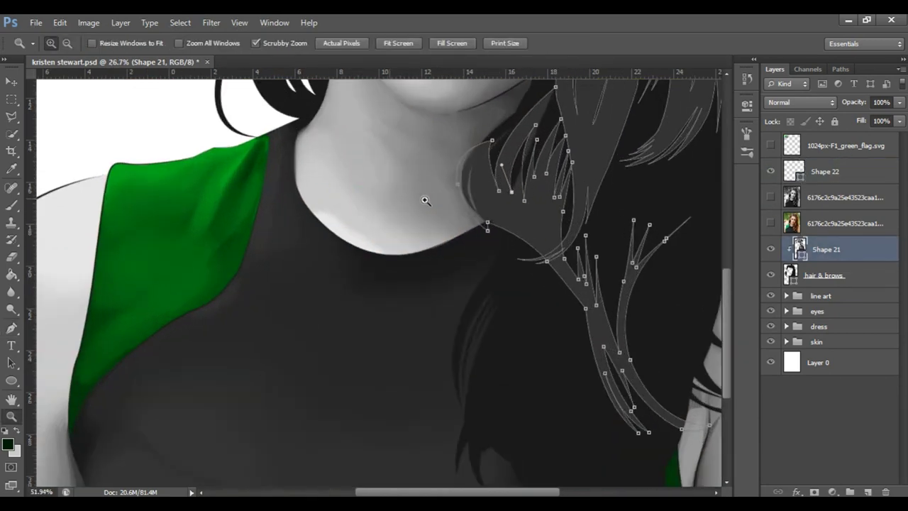
pyautogui.press('p')
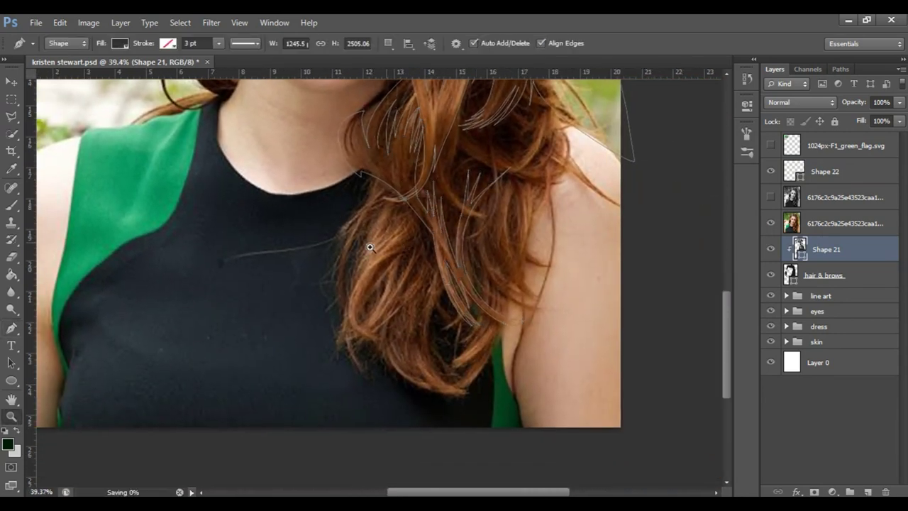
pyautogui.scroll(2, 405, 243)
pyautogui.hotkey('ctrl', 's')
# Trace and close a long strand along the lock's outer edge, toggling the photo to check
pyautogui.click(402, 174)
pyautogui.moveTo(339, 339); pyautogui.dragTo(352, 431)
pyautogui.click(771, 226)
pyautogui.click(301, 266)
pyautogui.moveTo(325, 201); pyautogui.dragTo(360, 172)
pyautogui.click(402, 174)
pyautogui.click(772, 222)
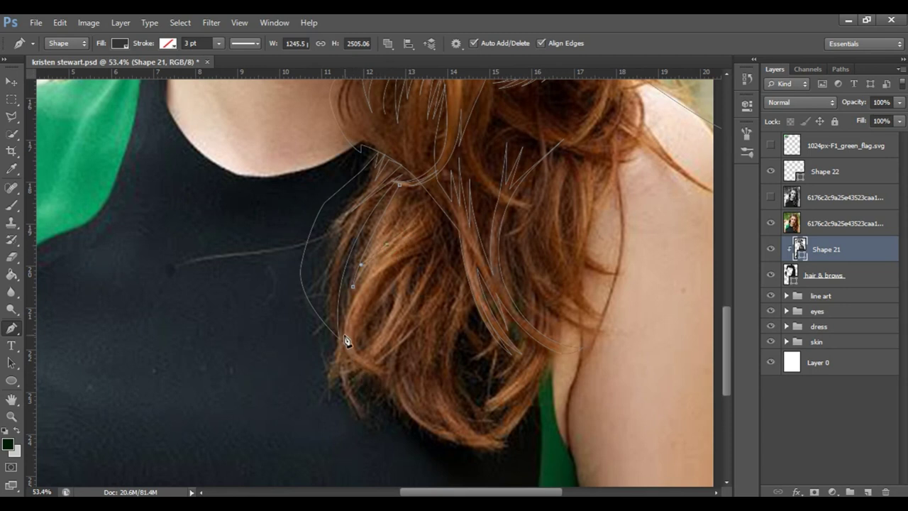
# Trace another strand inside it, running from the lock's tip up the hair
pyautogui.moveTo(327, 393)
pyautogui.mouseDown()
pyautogui.moveTo(330, 403)
pyautogui.moveTo(353, 370)
pyautogui.mouseUp()
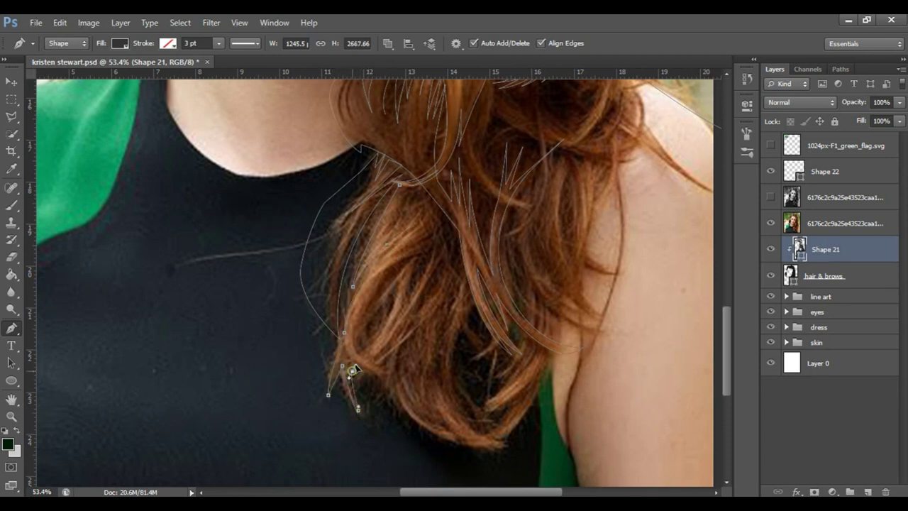
pyautogui.moveTo(376, 359); pyautogui.dragTo(445, 250)
pyautogui.moveTo(394, 320); pyautogui.dragTo(375, 346)
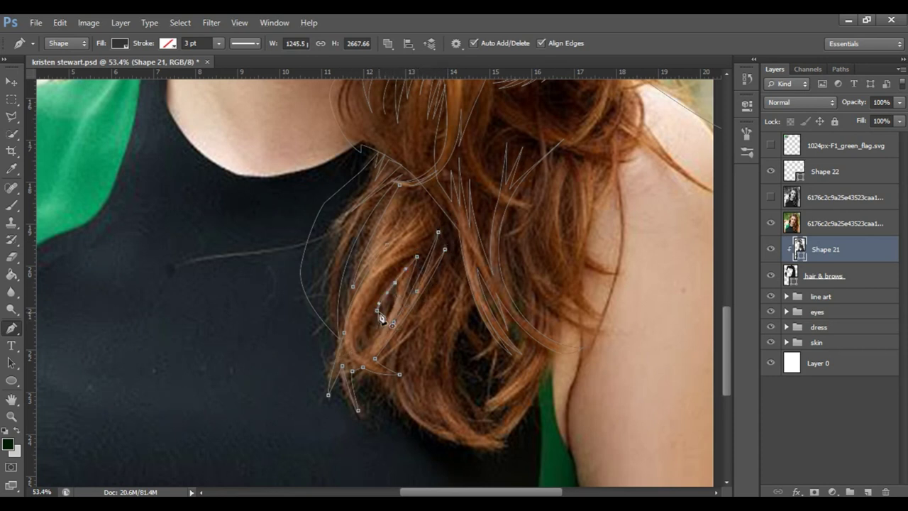
pyautogui.moveTo(398, 262); pyautogui.dragTo(446, 223)
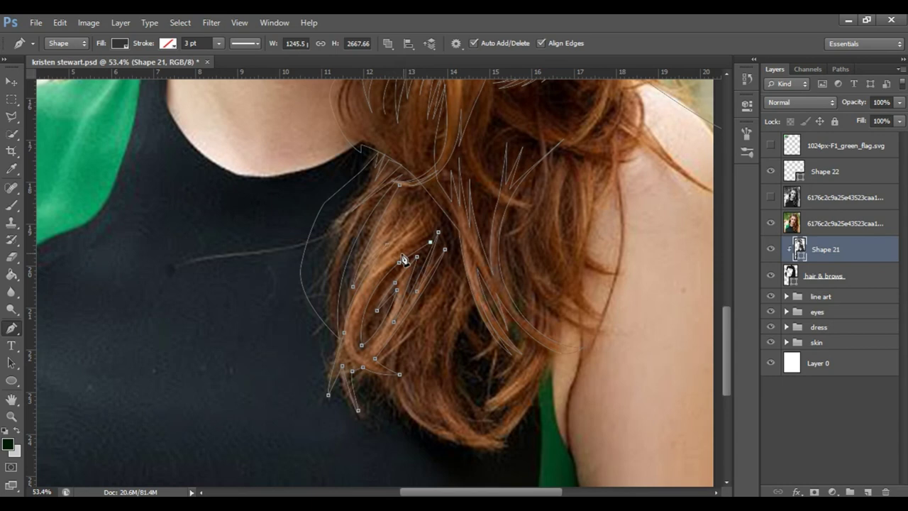
# Finish the current strand, fit the whole image in the window, and save
pyautogui.click(427, 201)
pyautogui.press('z')
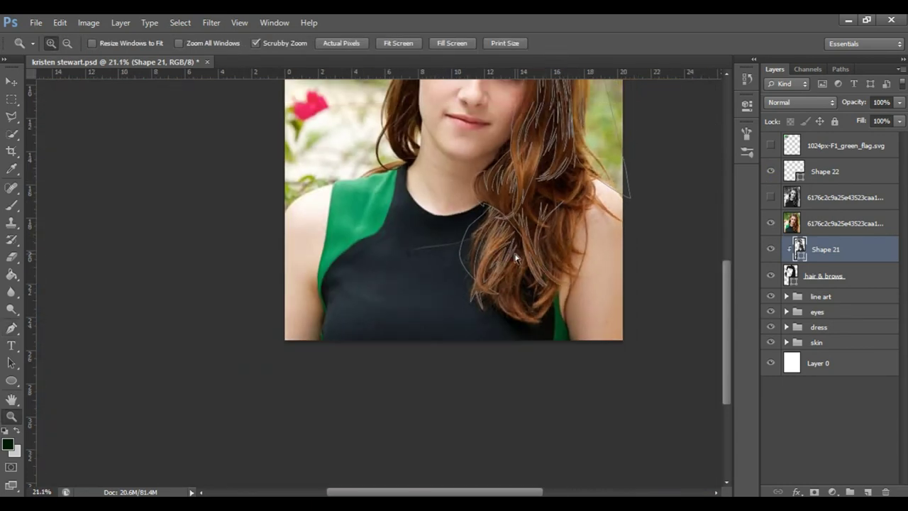
pyautogui.hotkey('ctrl', '0')
pyautogui.hotkey('ctrl', 's')
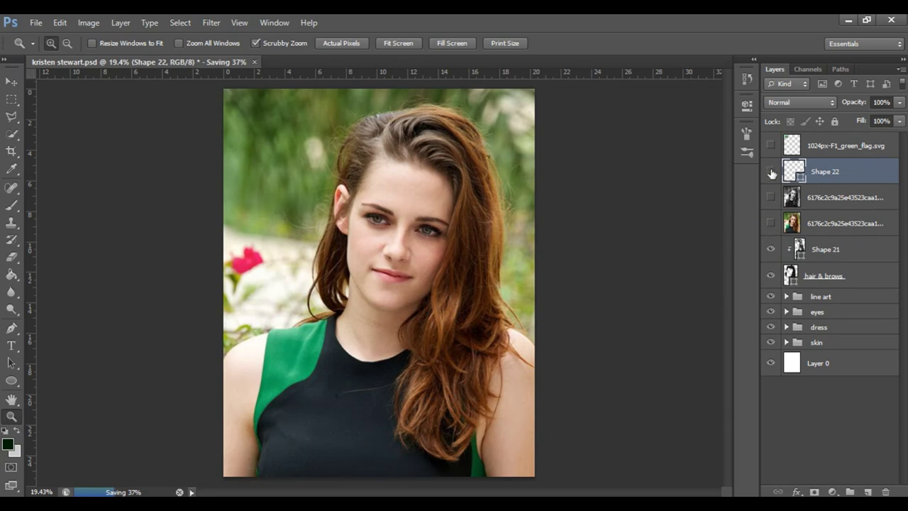
# Darken Shape 21's fill to grey 262626 by setting Brightness to 15
pyautogui.hotkey('alt', '[')
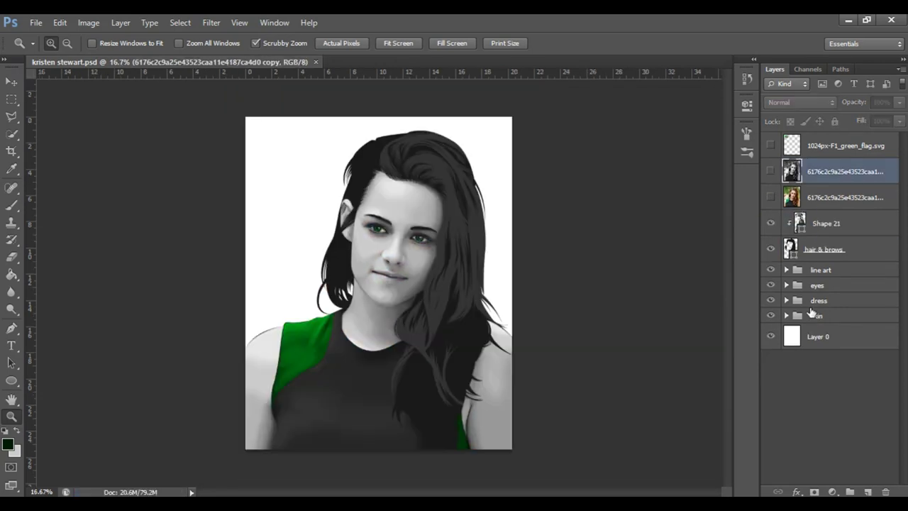
pyautogui.doubleClick(801, 223)
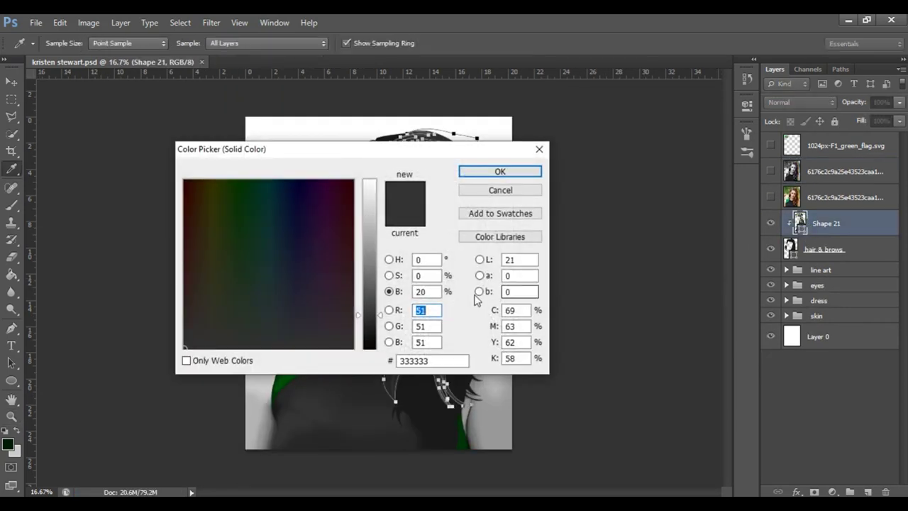
pyautogui.write('15')
pyautogui.click(499, 171)
# Zoom into the lower portrait and reselect Shape 21 with the Pen tool
pyautogui.press('z')
pyautogui.click(873, 330)
pyautogui.moveTo(465, 353); pyautogui.dragTo(497, 326)
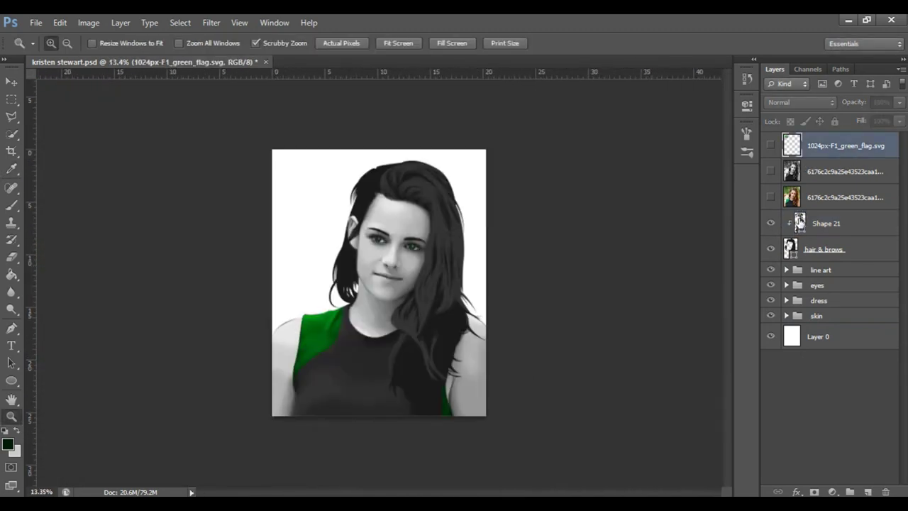
pyautogui.click(799, 222)
pyautogui.press('p')
pyautogui.scroll(5, 511, 263)
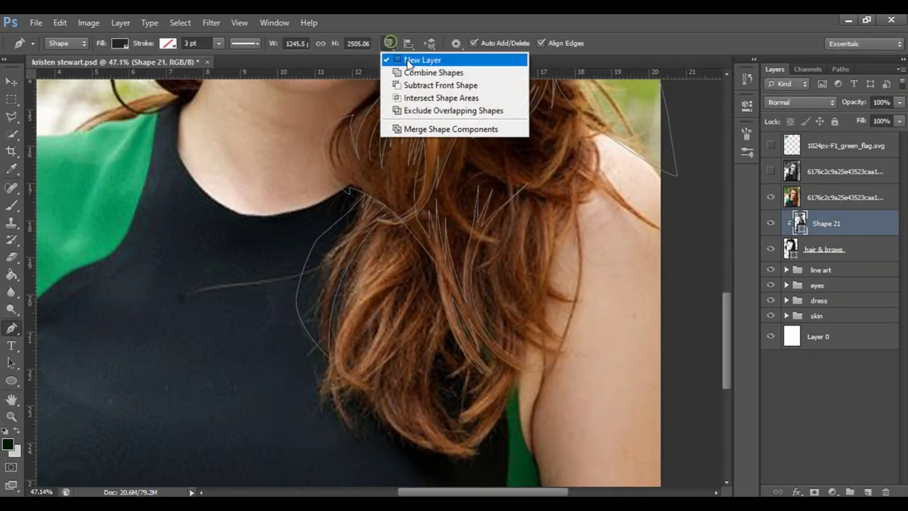
pyautogui.click(408, 61)
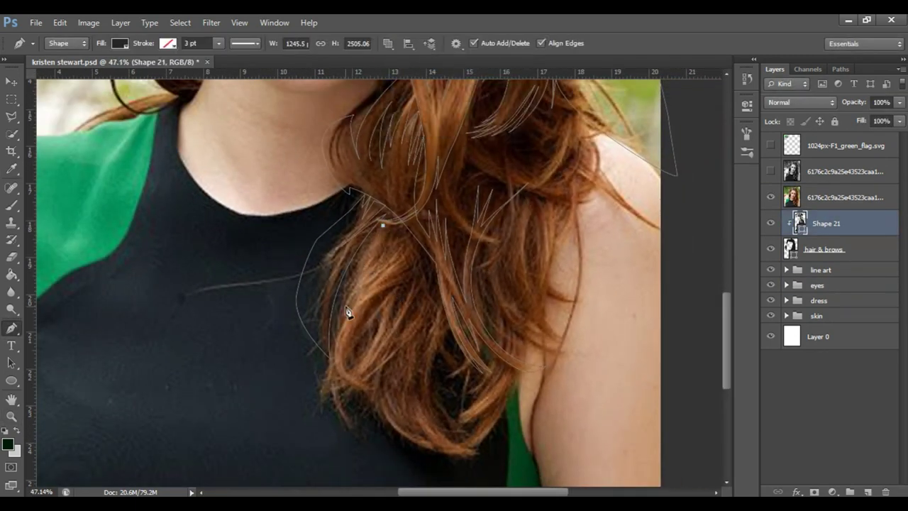
# Trace a thin strand from the lower lock tip up its middle, then start one on the right hair
pyautogui.click(322, 415)
pyautogui.click(356, 440)
pyautogui.click(329, 383)
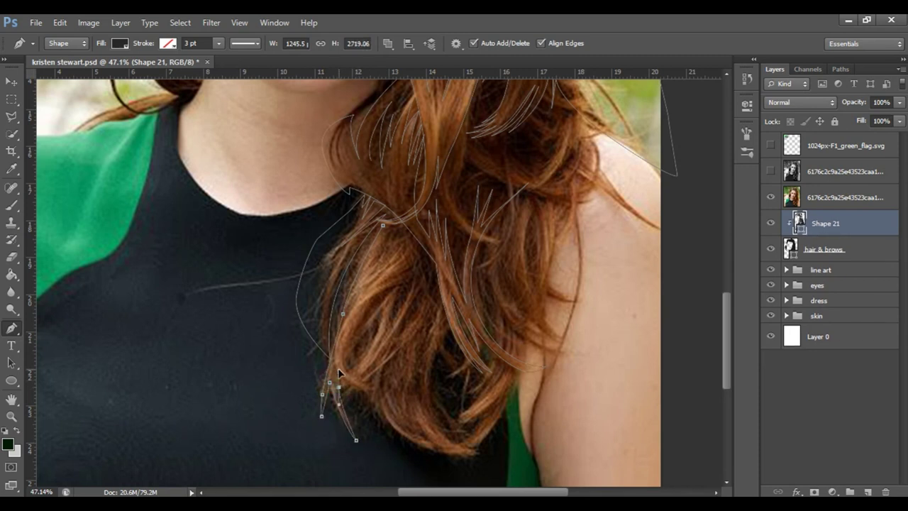
pyautogui.moveTo(384, 353)
pyautogui.mouseDown()
pyautogui.moveTo(406, 315)
pyautogui.moveTo(363, 328)
pyautogui.mouseUp()
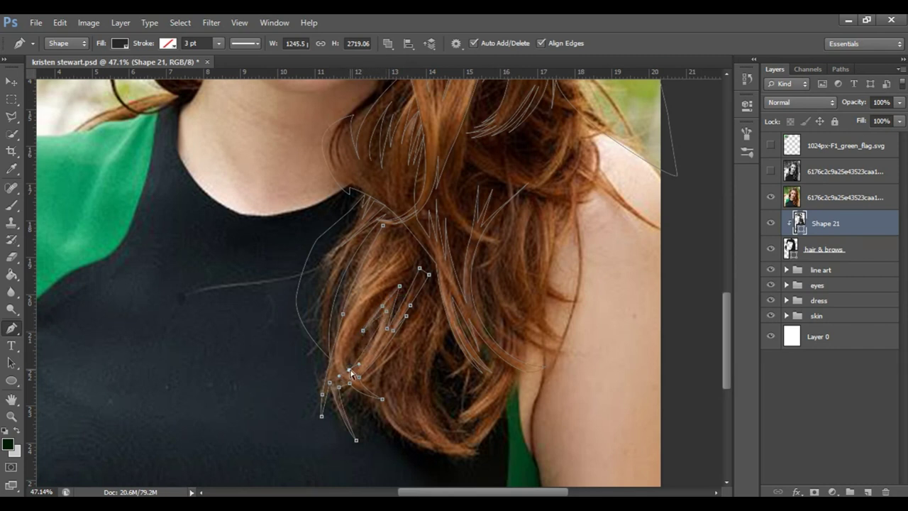
pyautogui.moveTo(391, 287); pyautogui.dragTo(372, 305)
pyautogui.moveTo(406, 267)
pyautogui.mouseDown()
pyautogui.moveTo(420, 259)
pyautogui.moveTo(370, 288)
pyautogui.mouseUp()
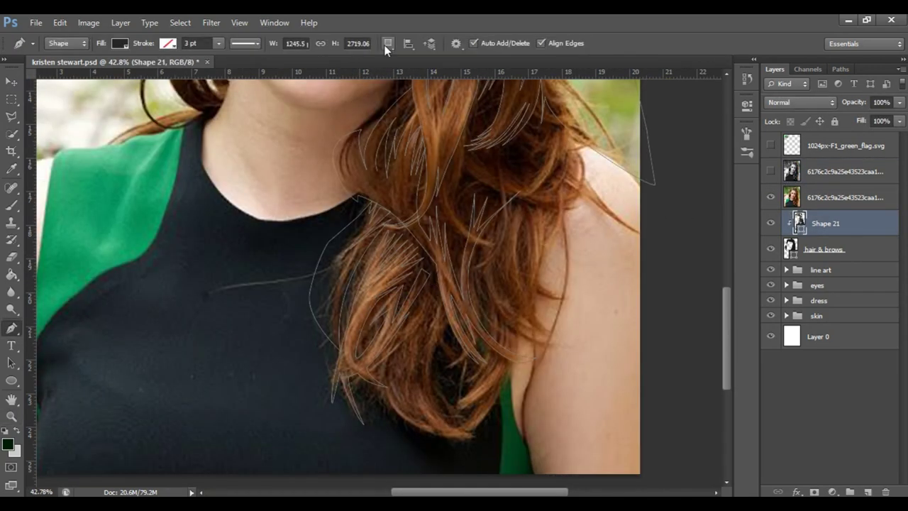
pyautogui.click(443, 315)
# Outline and close a tapered strand along the hair curling over the right shoulder
pyautogui.moveTo(474, 436); pyautogui.dragTo(548, 474)
pyautogui.moveTo(381, 360); pyautogui.dragTo(392, 265)
pyautogui.click(395, 337)
pyautogui.click(403, 405)
pyautogui.click(413, 311)
pyautogui.click(400, 359)
pyautogui.click(433, 281)
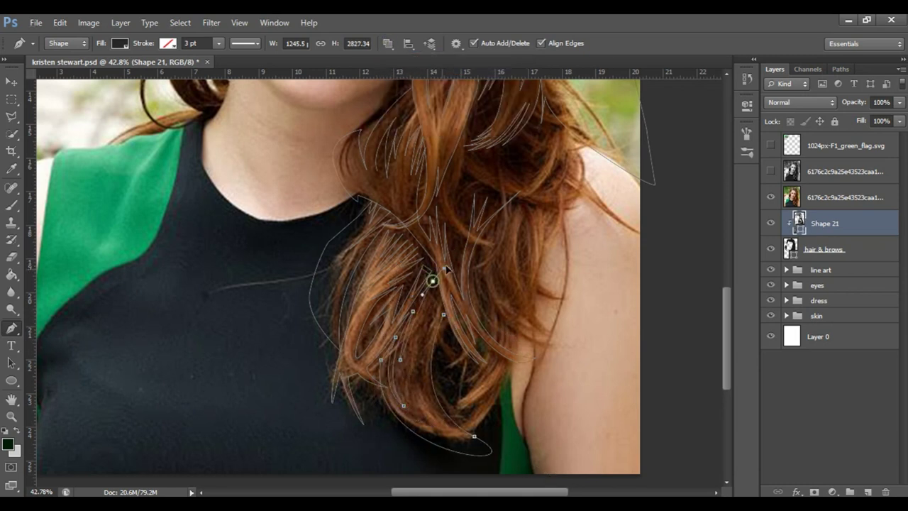
pyautogui.click(434, 413)
pyautogui.click(415, 326)
pyautogui.click(438, 303)
pyautogui.click(428, 355)
# Adjust the finished strand's lower tip and trace a new strand higher in the hair
pyautogui.keyDown('ctrl'); pyautogui.click(465, 451); pyautogui.keyUp('ctrl')
pyautogui.click(414, 409)
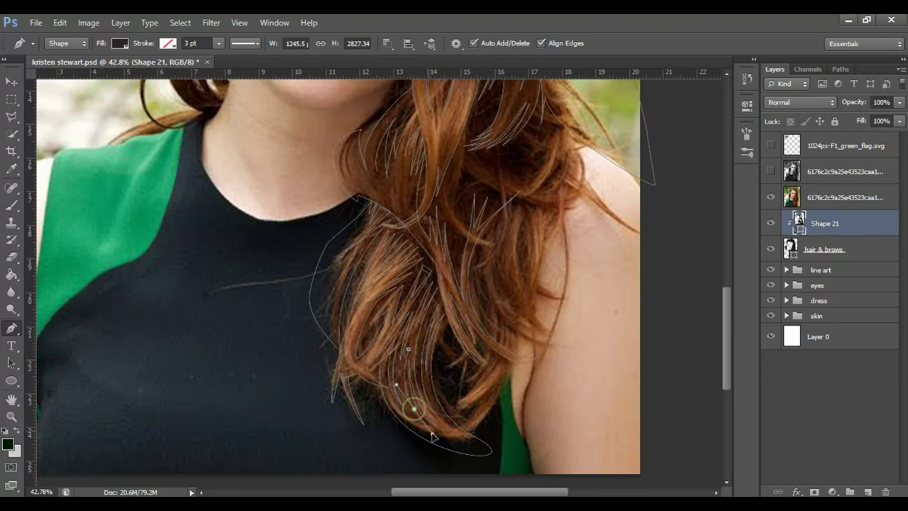
pyautogui.scroll(2, 537, 367)
pyautogui.click(466, 146)
pyautogui.moveTo(456, 219)
pyautogui.mouseDown()
pyautogui.moveTo(452, 232)
pyautogui.moveTo(460, 185)
pyautogui.mouseUp()
pyautogui.moveTo(429, 246); pyautogui.dragTo(493, 265)
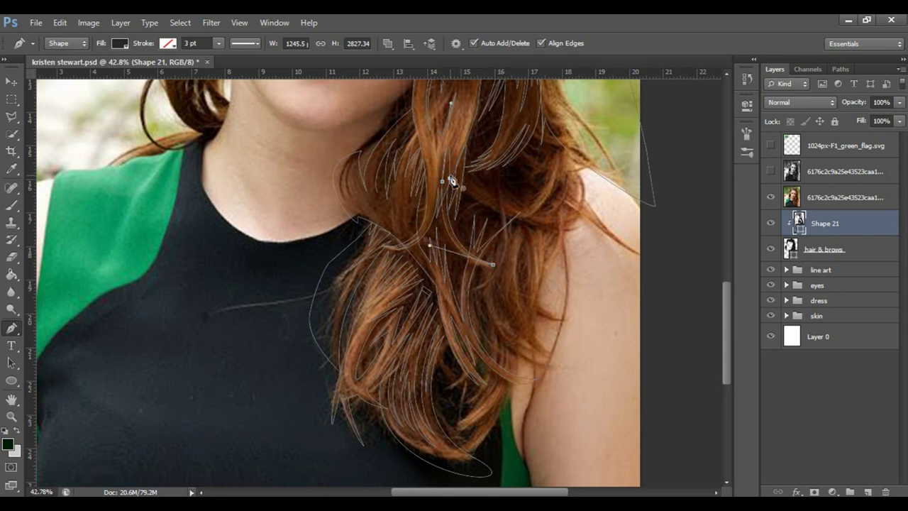
pyautogui.scroll(2, 519, 290)
pyautogui.scroll(-1, 516, 288)
# Trace and close more curved strands near the shoulder, then zoom in on the curls
pyautogui.click(560, 190)
pyautogui.moveTo(512, 252); pyautogui.dragTo(544, 234)
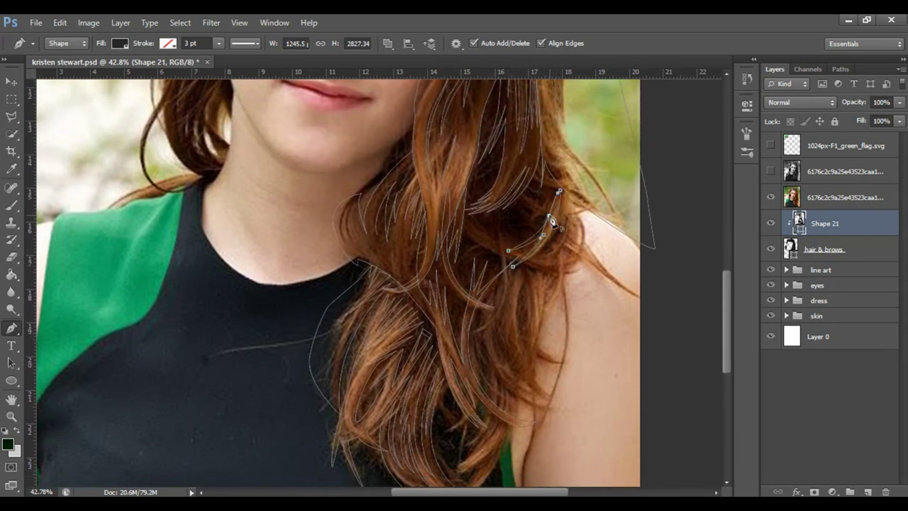
pyautogui.moveTo(554, 193); pyautogui.dragTo(557, 197)
pyautogui.press('Escape')
pyautogui.click(481, 218)
pyautogui.moveTo(504, 242); pyautogui.dragTo(489, 236)
pyautogui.keyDown('alt'); pyautogui.click(505, 244); pyautogui.keyUp('alt')
pyautogui.moveTo(579, 267); pyautogui.dragTo(594, 266)
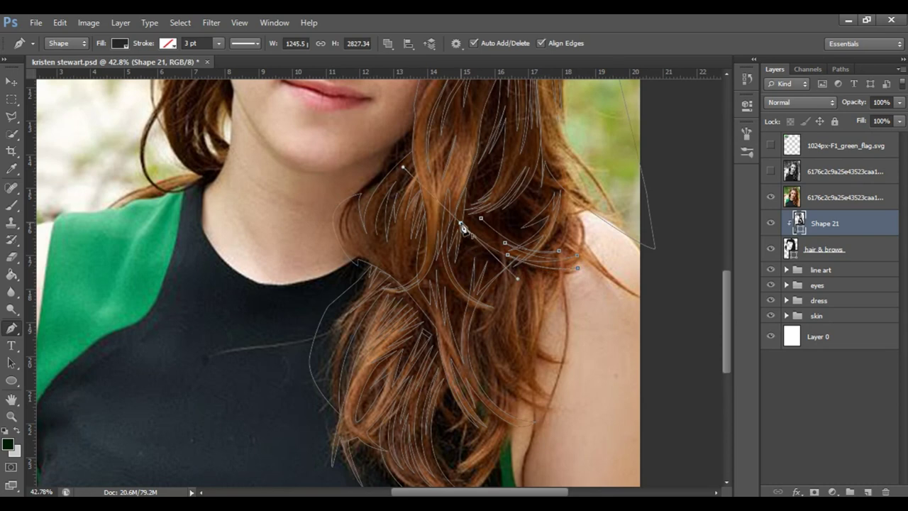
pyautogui.click(481, 218)
pyautogui.moveTo(564, 193); pyautogui.dragTo(577, 210)
pyautogui.click(773, 197)
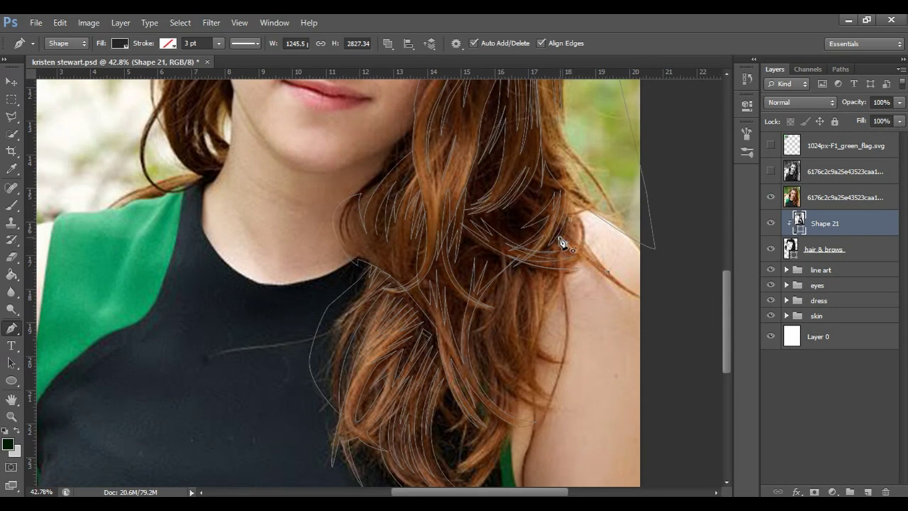
pyautogui.keyDown('ctrl'); pyautogui.click(576, 240); pyautogui.keyUp('ctrl')
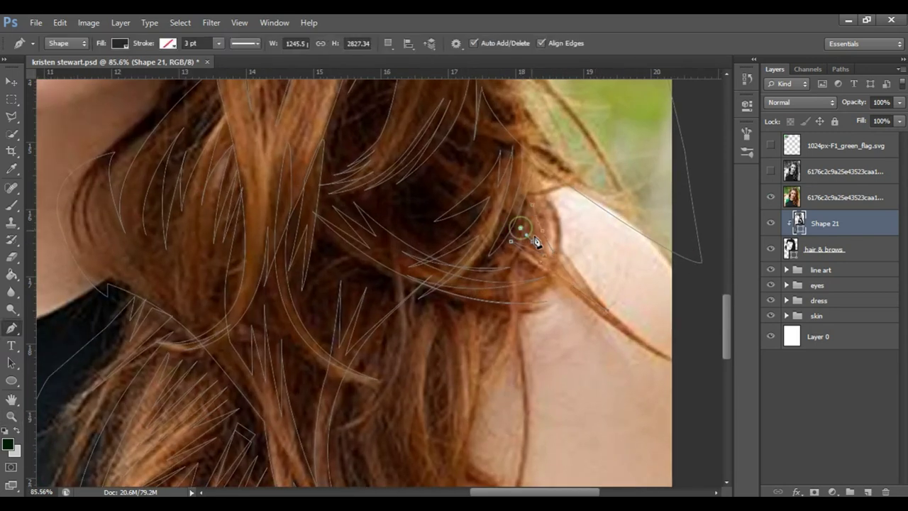
# Draw a long, thin tapered strand down the curl over the right shoulder
pyautogui.moveTo(546, 318); pyautogui.dragTo(501, 266)
pyautogui.click(477, 181)
pyautogui.moveTo(453, 352); pyautogui.dragTo(411, 422)
pyautogui.moveTo(452, 173); pyautogui.dragTo(447, 187)
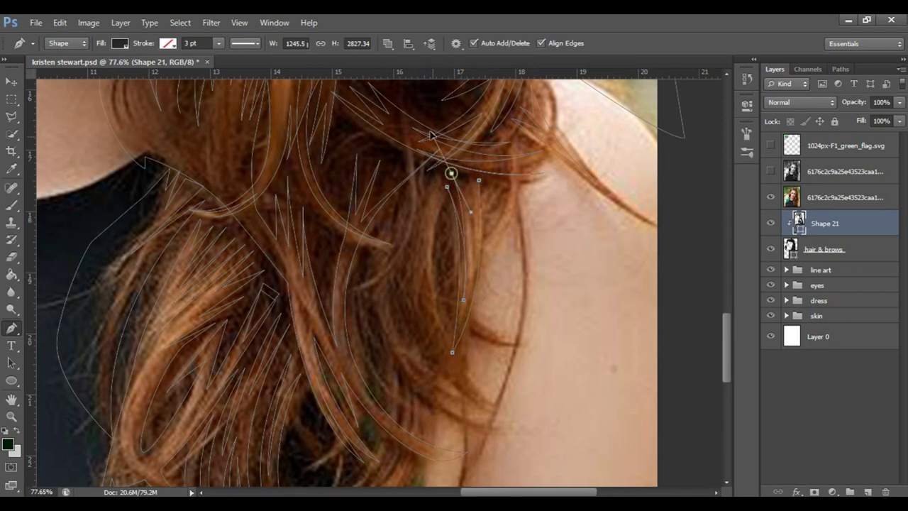
# Add a second curved strand beside it, running down the curl
pyautogui.click(449, 180)
pyautogui.moveTo(511, 407); pyautogui.dragTo(621, 474)
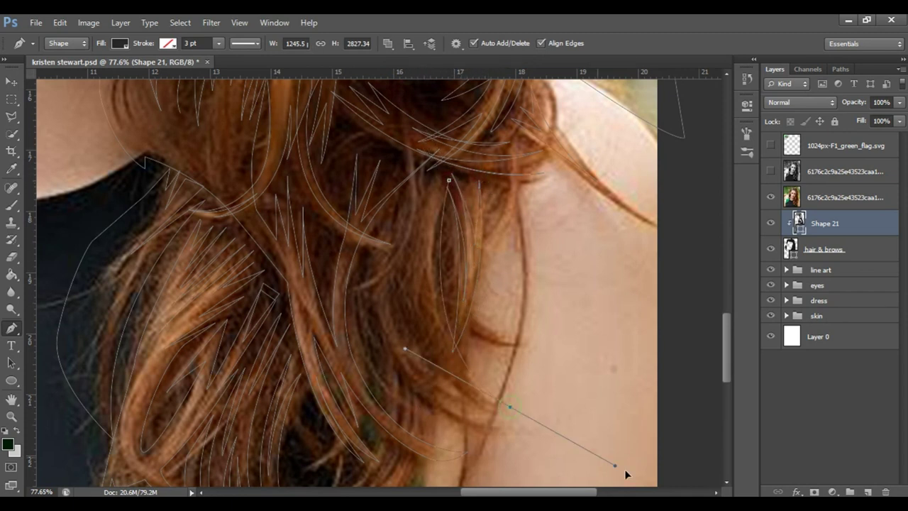
pyautogui.moveTo(423, 300); pyautogui.dragTo(441, 380)
pyautogui.moveTo(396, 270); pyautogui.dragTo(395, 383)
pyautogui.moveTo(511, 416); pyautogui.dragTo(514, 431)
pyautogui.moveTo(362, 368); pyautogui.dragTo(422, 380)
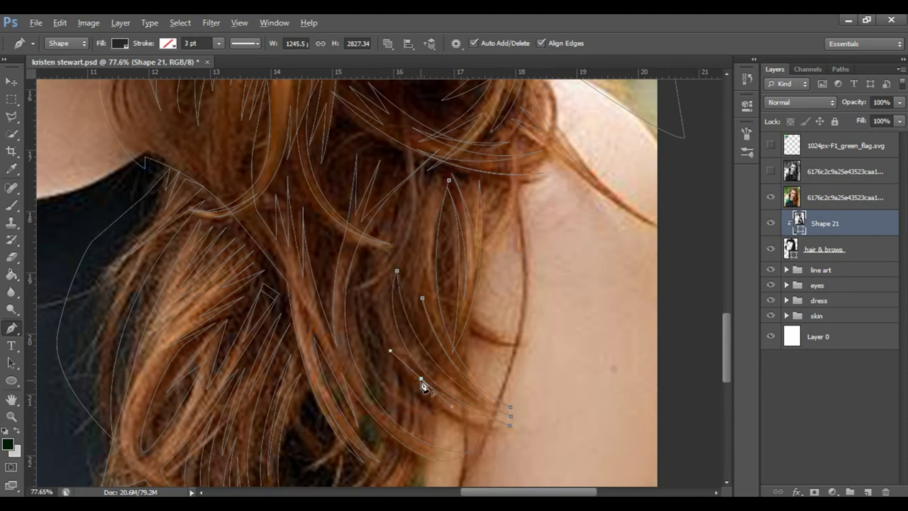
# Trace another strand along the hair in the curl and extend its shape
pyautogui.moveTo(364, 252); pyautogui.dragTo(370, 342)
pyautogui.scroll(2, 361, 156)
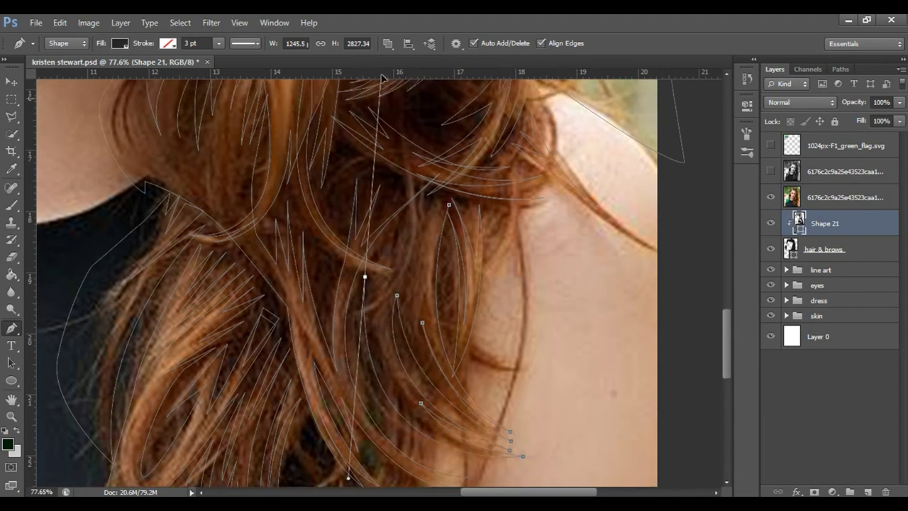
pyautogui.moveTo(389, 250); pyautogui.dragTo(392, 290)
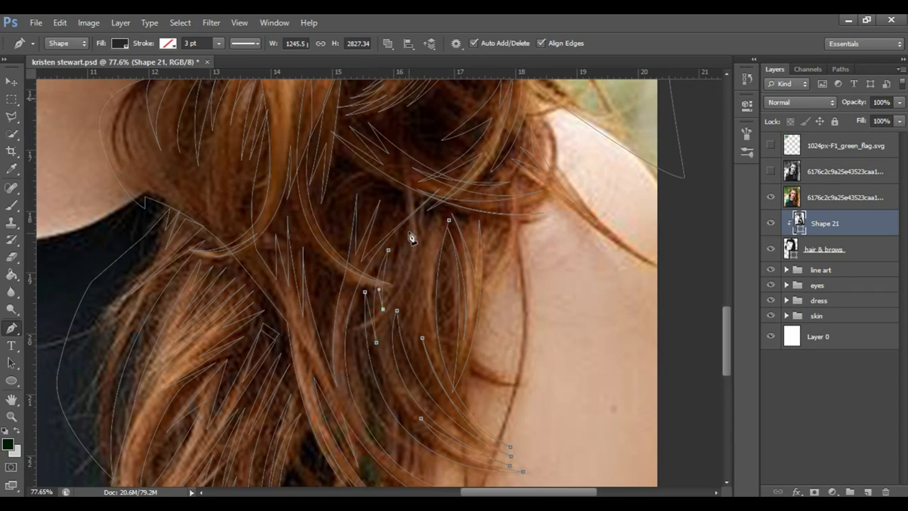
pyautogui.click(430, 220)
pyautogui.moveTo(422, 318); pyautogui.dragTo(432, 347)
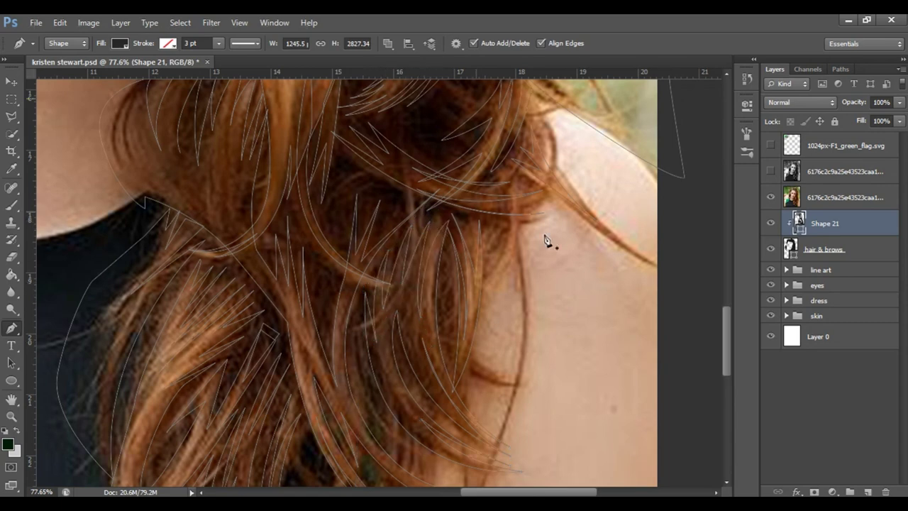
# Start a strand lower in the curls and adjust its starting curve
pyautogui.scroll(-3, 543, 239)
pyautogui.scroll(-3, 524, 290)
pyautogui.click(356, 149)
pyautogui.moveTo(407, 262); pyautogui.dragTo(454, 295)
pyautogui.moveTo(357, 149); pyautogui.dragTo(369, 86)
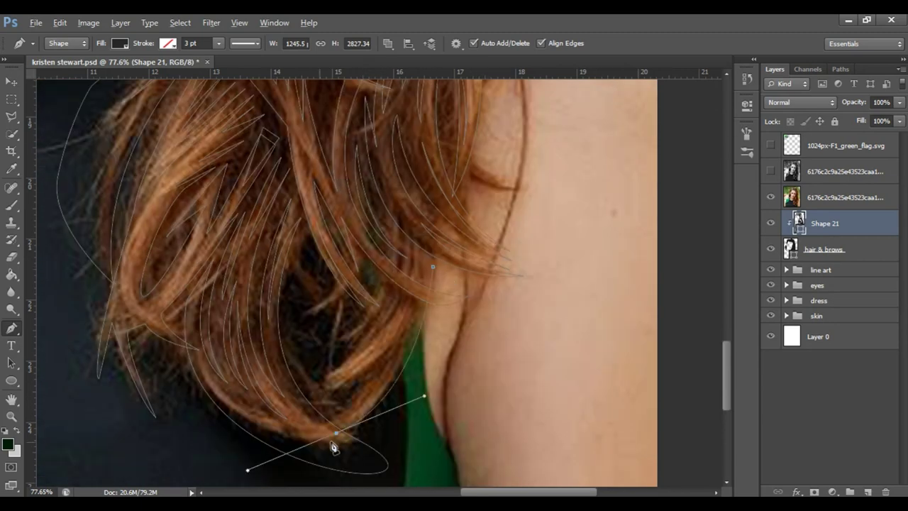
# Draw a strand wrapping around the lower curl's end, then begin one in the dark curl
pyautogui.moveTo(393, 353); pyautogui.dragTo(398, 362)
pyautogui.click(334, 419)
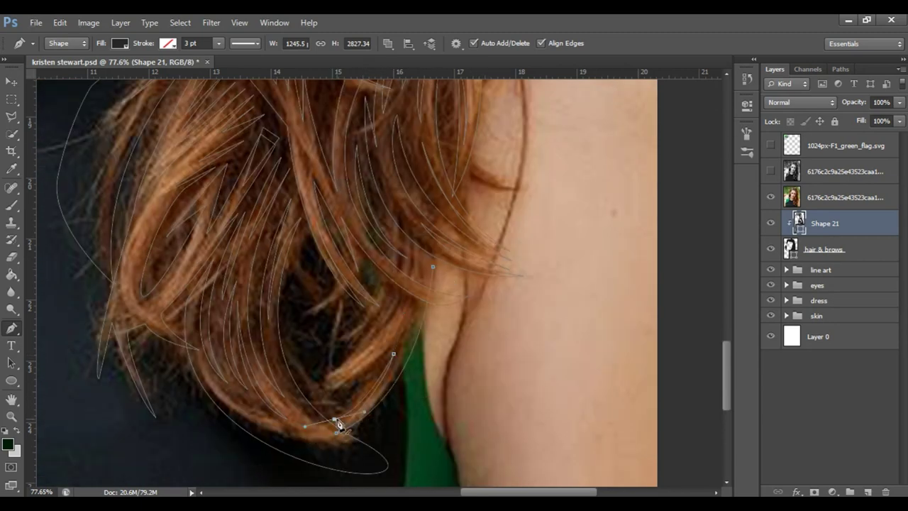
pyautogui.moveTo(315, 405); pyautogui.dragTo(336, 392)
pyautogui.click(311, 387)
pyautogui.click(331, 367)
pyautogui.moveTo(383, 299); pyautogui.dragTo(394, 276)
pyautogui.moveTo(389, 299); pyautogui.dragTo(408, 250)
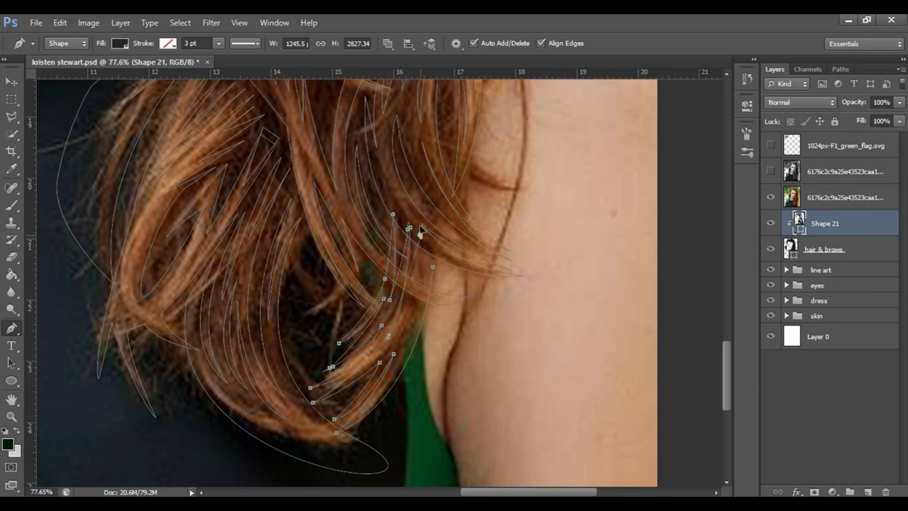
pyautogui.click(340, 269)
pyautogui.moveTo(304, 315); pyautogui.dragTo(284, 328)
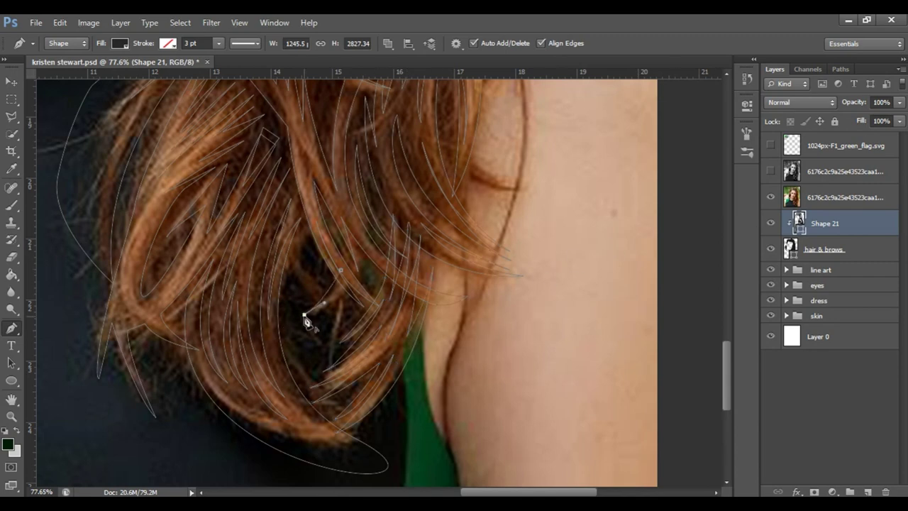
pyautogui.scroll(-3, 321, 247)
# Zoom out and briefly hide the reference photo to preview the vector portrait
pyautogui.press('z')
pyautogui.click(771, 197)
pyautogui.click(824, 336)
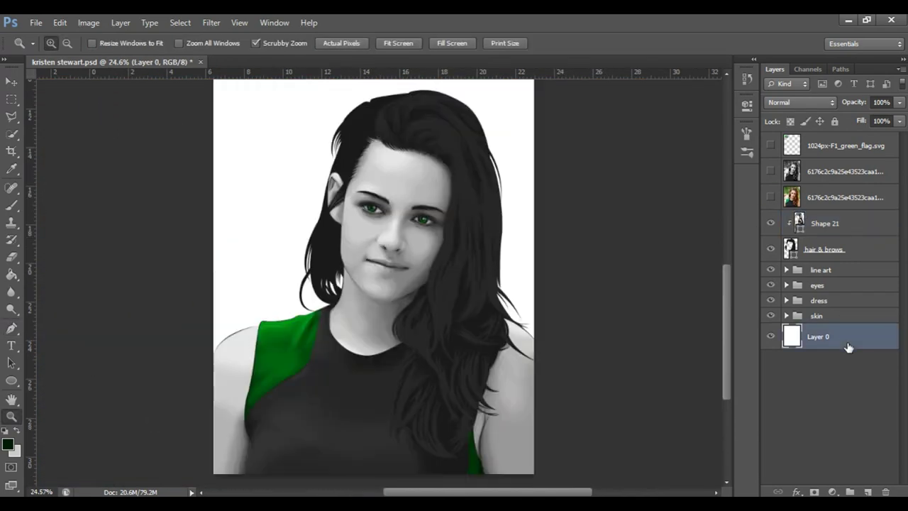
pyautogui.click(771, 197)
pyautogui.hotkey('ctrl', '+')
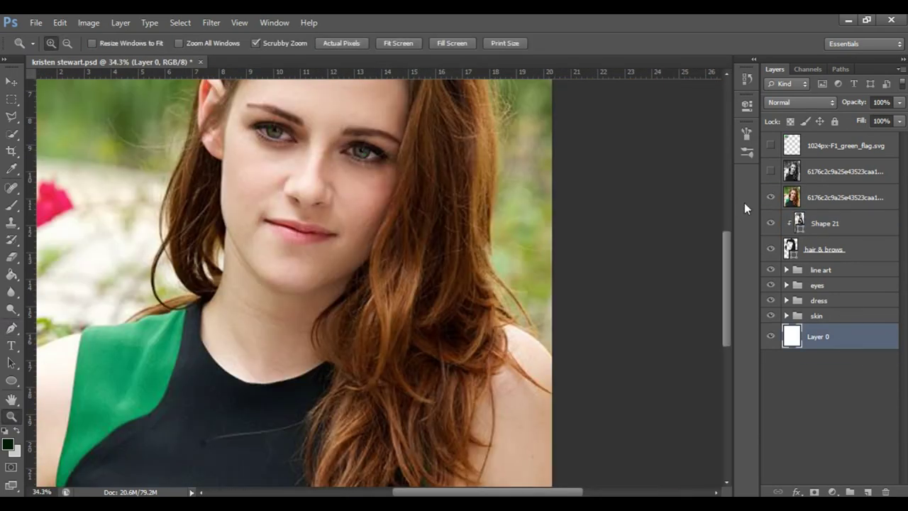
pyautogui.hotkey('ctrl', '+')
# Reselect Shape 21 and zoom in on the hair with the Pen tool ready
pyautogui.click(824, 222)
pyautogui.moveTo(440, 284); pyautogui.dragTo(473, 263)
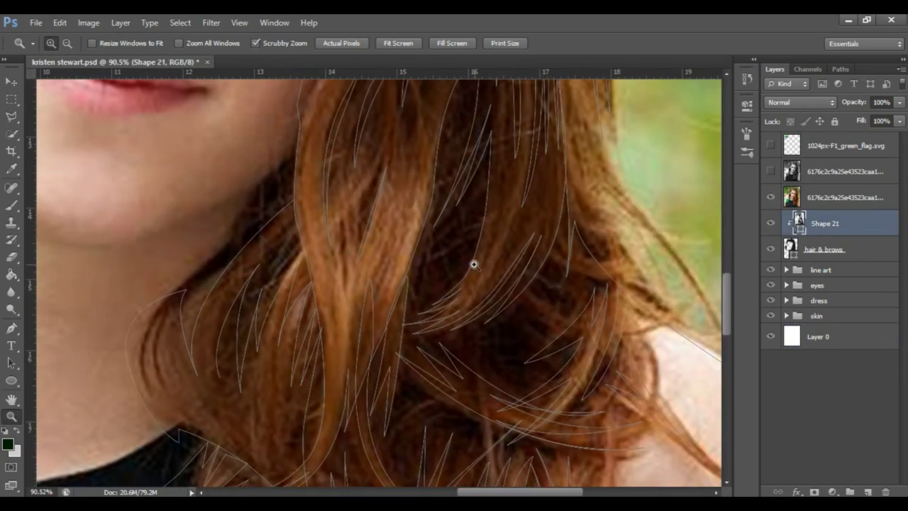
pyautogui.press('p')
pyautogui.click(480, 189)
pyautogui.press('z')
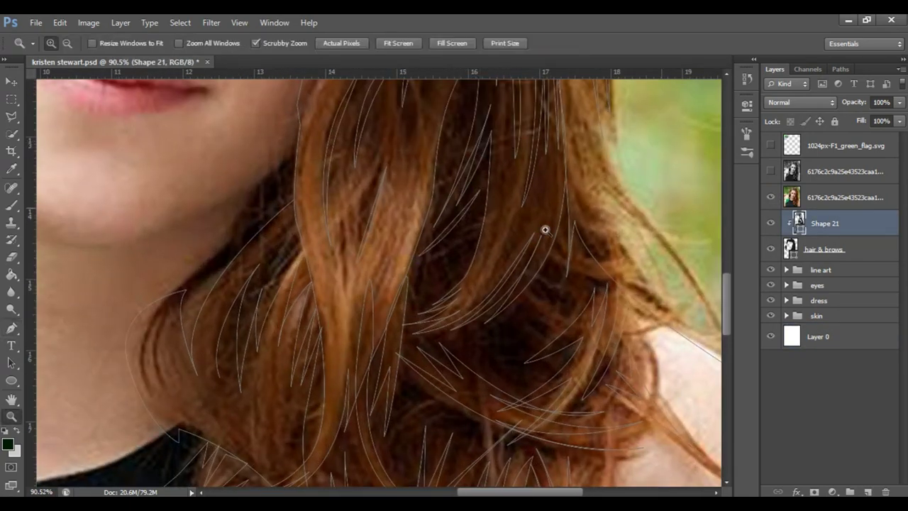
pyautogui.scroll(-3, 401, 200)
pyautogui.scroll(1, 401, 199)
pyautogui.scroll(1, 396, 182)
pyautogui.scroll(1, 376, 182)
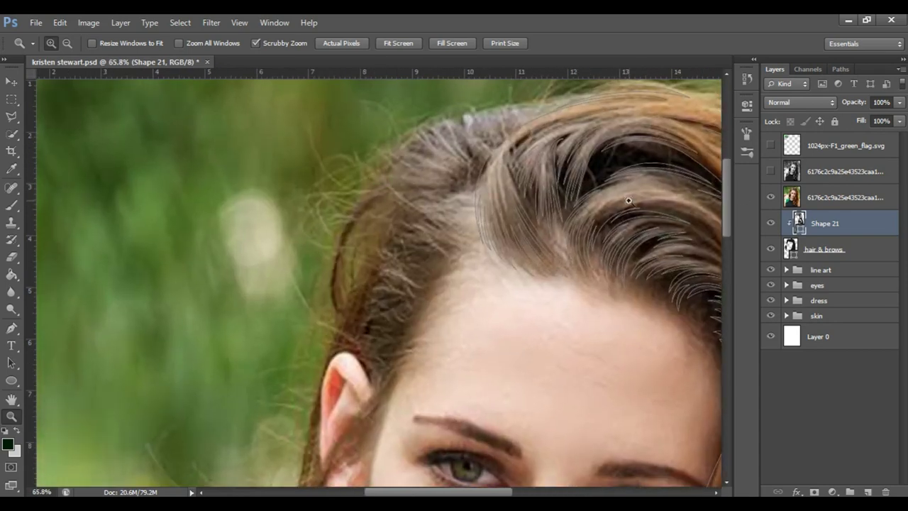
# Draw a strand along the hairline, curving across the top of the head
pyautogui.press('p')
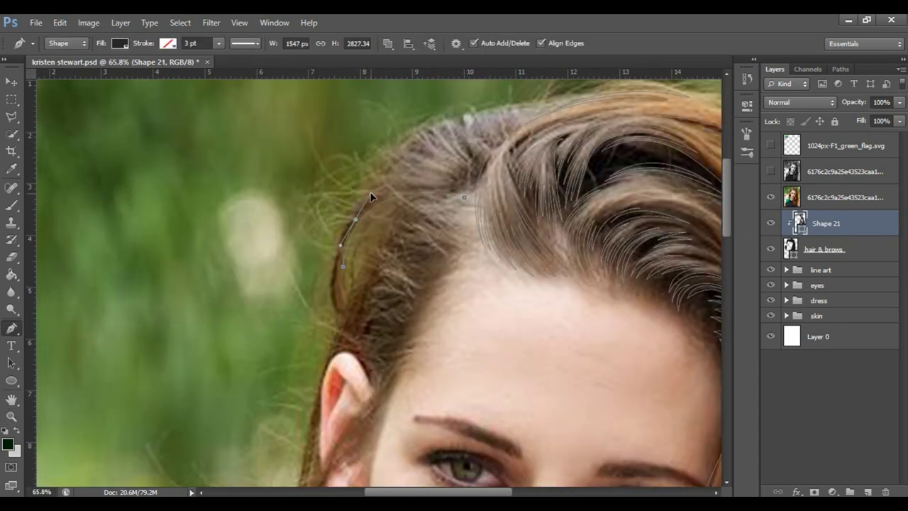
pyautogui.moveTo(342, 310); pyautogui.dragTo(353, 334)
pyautogui.click(324, 205)
pyautogui.scroll(1, 333, 184)
pyautogui.click(410, 132)
pyautogui.moveTo(566, 125); pyautogui.dragTo(592, 136)
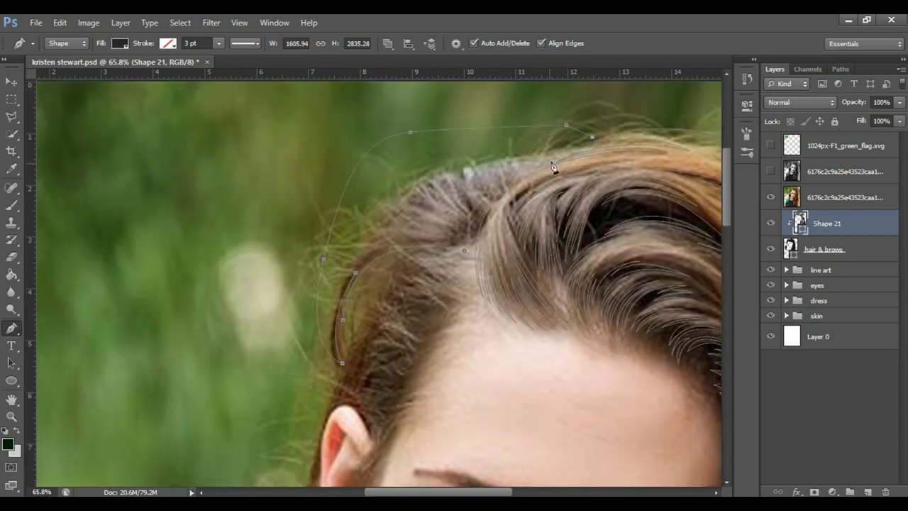
pyautogui.moveTo(511, 190); pyautogui.dragTo(518, 208)
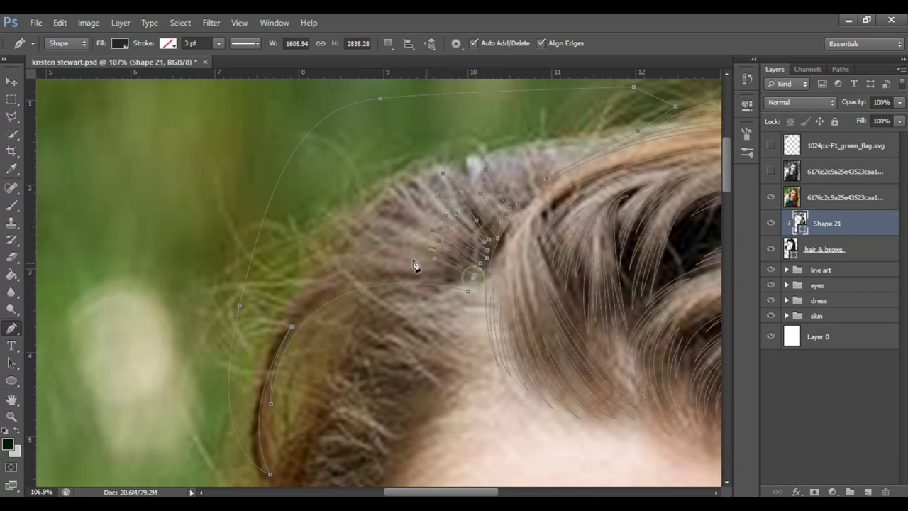
# Finish the hairline strand and hide the photo to check the strands
pyautogui.moveTo(363, 273); pyautogui.dragTo(339, 274)
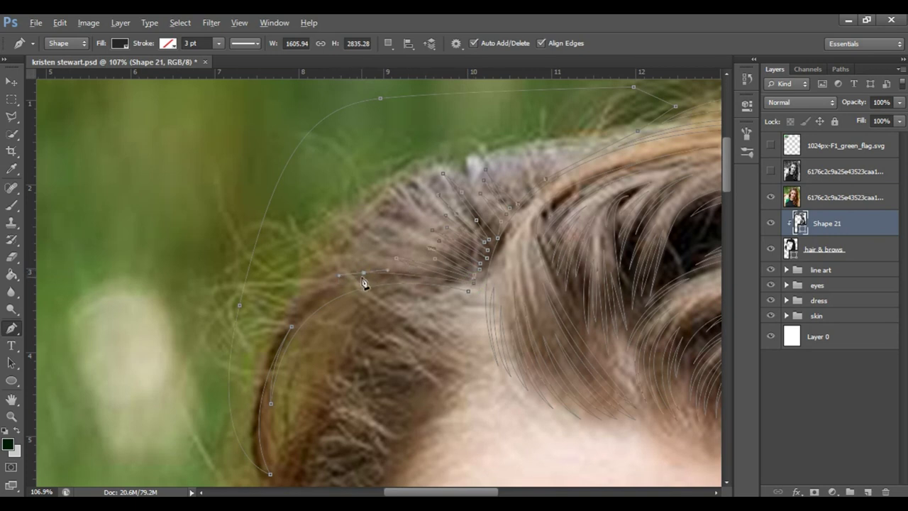
pyautogui.scroll(2, 487, 305)
pyautogui.press('Escape')
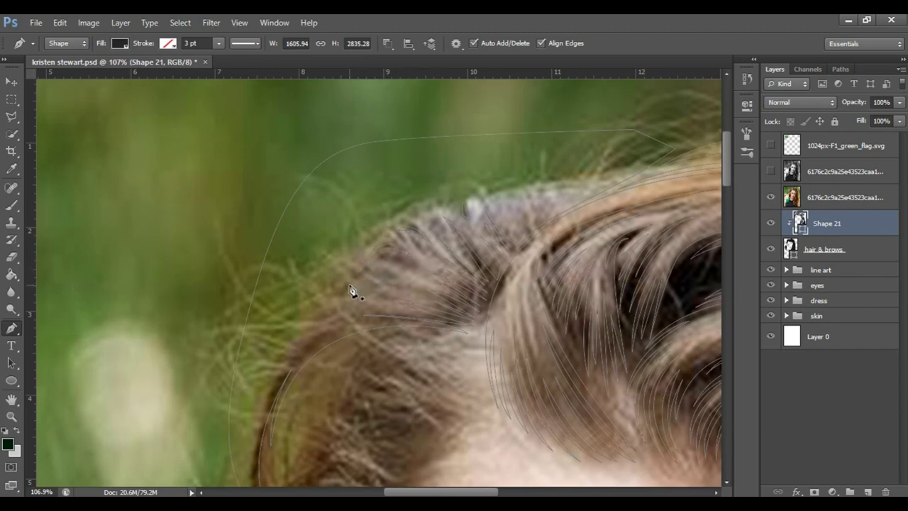
pyautogui.click(771, 199)
pyautogui.hotkey('ctrl', '-')
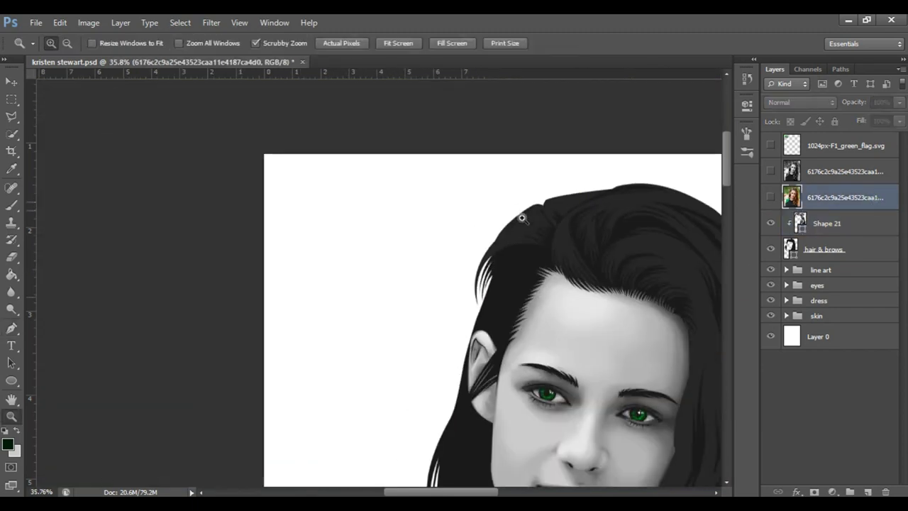
pyautogui.hotkey('ctrl', '+')
# Set path operations to Combine Shapes and draw a strand on the dark hair
pyautogui.click(388, 43)
pyautogui.click(416, 76)
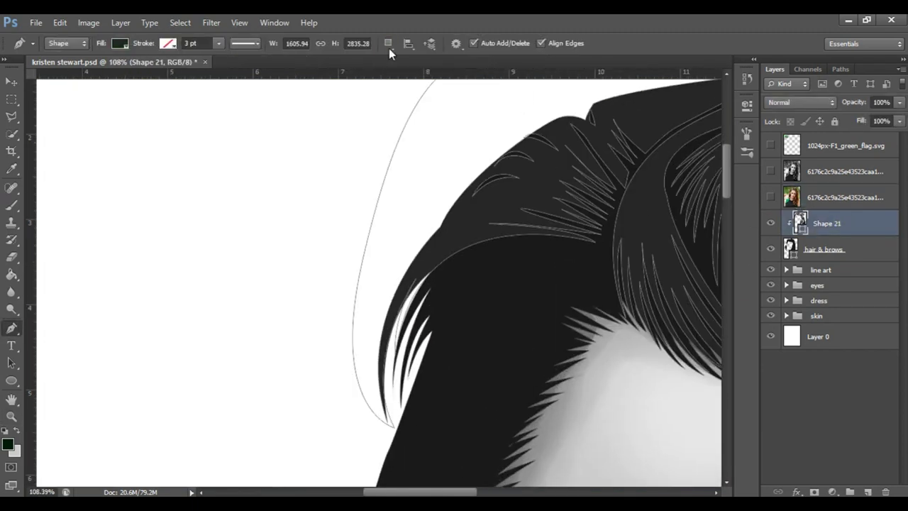
pyautogui.click(497, 206)
pyautogui.moveTo(415, 265); pyautogui.dragTo(431, 232)
pyautogui.press('Escape')
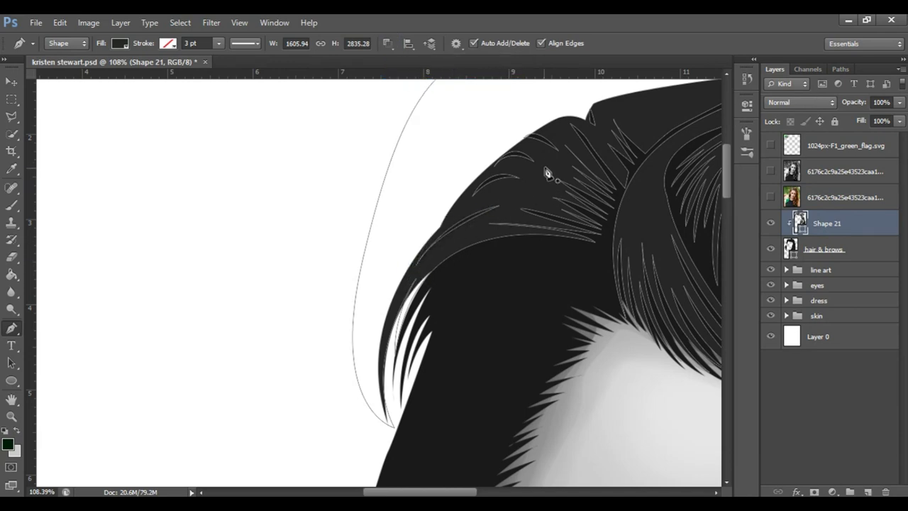
pyautogui.click(516, 158)
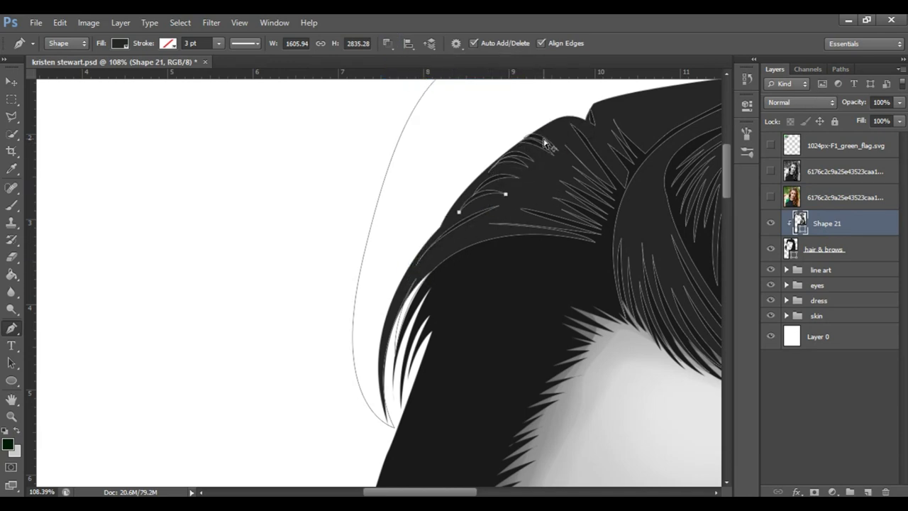
# Zoom out to the whole face, reselect Shape 21 and pick strand subpaths
pyautogui.click(845, 145)
pyautogui.press('z')
pyautogui.moveTo(537, 146)
pyautogui.mouseDown()
pyautogui.moveTo(501, 146)
pyautogui.moveTo(582, 145)
pyautogui.mouseUp()
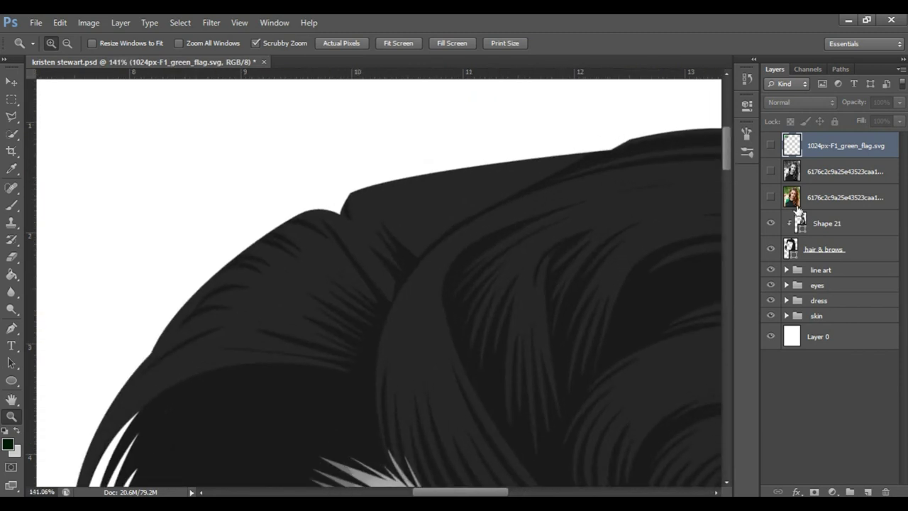
pyautogui.press('p')
pyautogui.click(827, 223)
pyautogui.keyDown('ctrl'); pyautogui.click(419, 86); pyautogui.keyUp('ctrl')
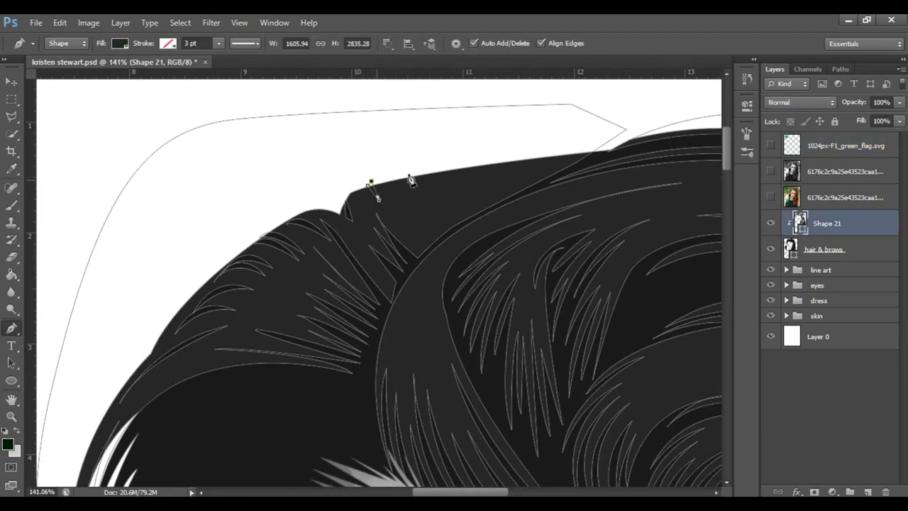
pyautogui.keyDown('ctrl'); pyautogui.click(376, 191); pyautogui.keyUp('ctrl')
pyautogui.keyDown('ctrl'); pyautogui.click(433, 233); pyautogui.keyUp('ctrl')
# Fit the portrait in view, show the colour reference photo and reselect Shape 21
pyautogui.hotkey('alt', '.')
pyautogui.press('z')
pyautogui.hotkey('ctrl', '0')
pyautogui.click(501, 136)
pyautogui.hotkey('ctrl', '0')
pyautogui.click(771, 197)
pyautogui.click(398, 234)
pyautogui.click(827, 222)
pyautogui.click(426, 185)
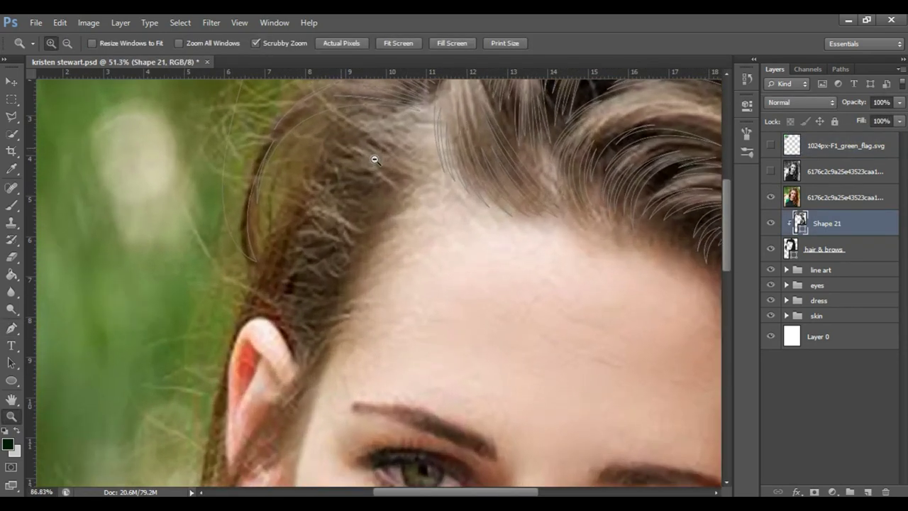
# Draw a curved strand from the hairline bending toward the temple
pyautogui.press('p')
pyautogui.scroll(1, 385, 147)
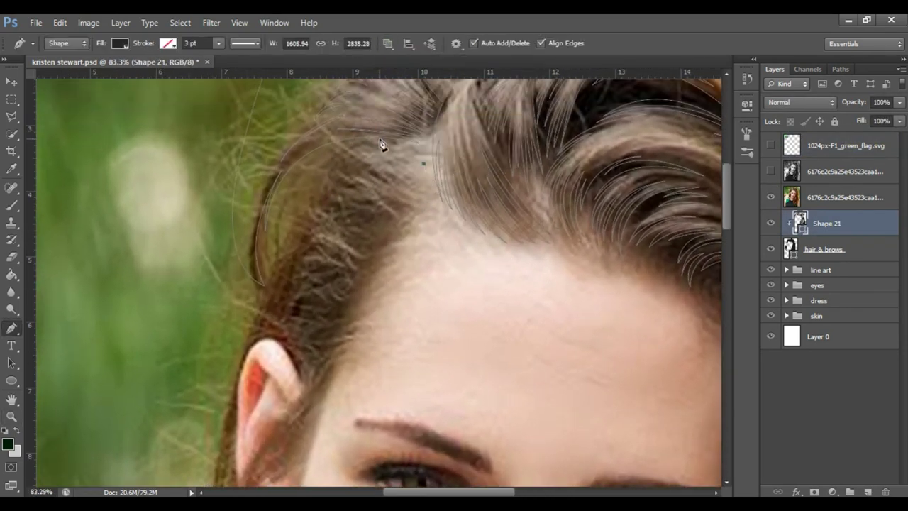
pyautogui.scroll(1, 398, 136)
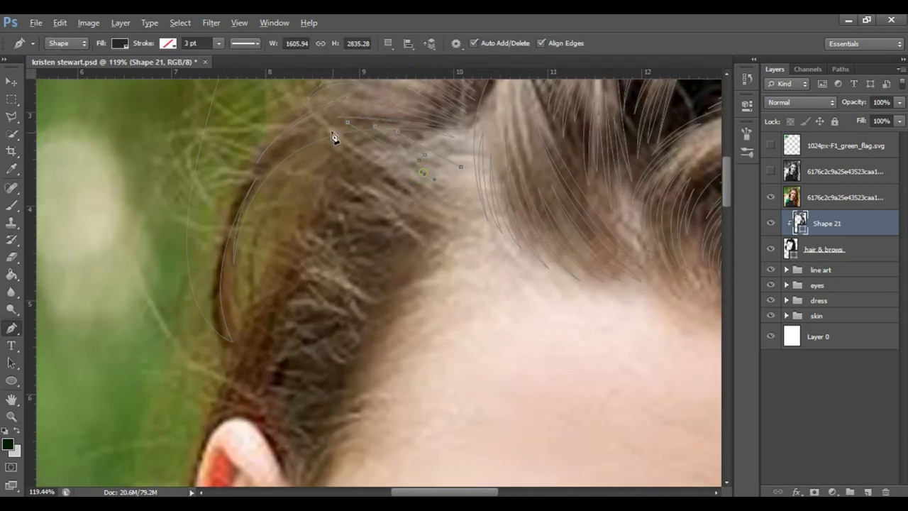
pyautogui.moveTo(347, 169); pyautogui.dragTo(335, 150)
pyautogui.click(403, 207)
pyautogui.moveTo(440, 266); pyautogui.dragTo(458, 288)
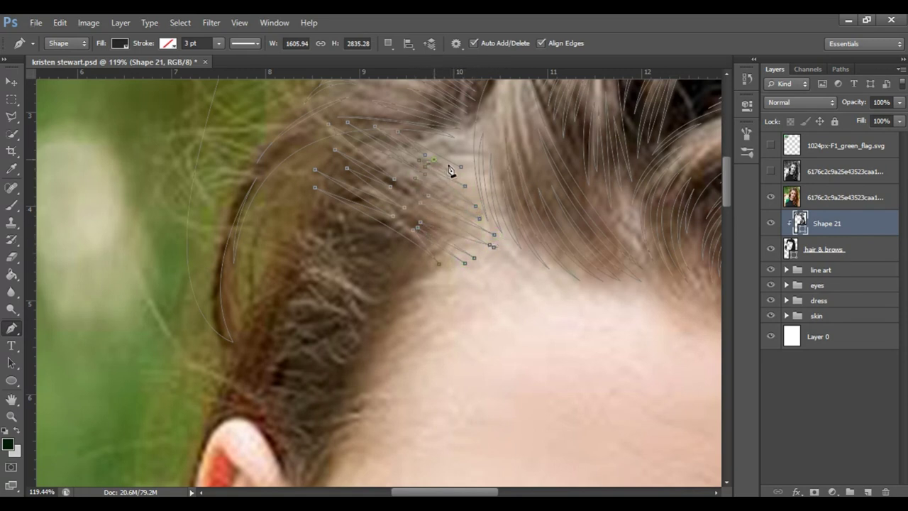
# Set Combine Shapes and add another strand curving toward the temple
pyautogui.click(389, 44)
pyautogui.click(425, 75)
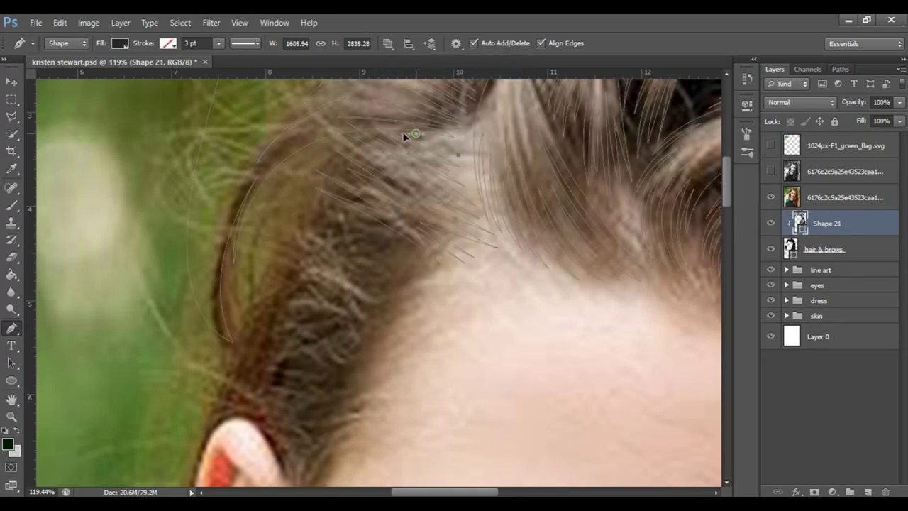
pyautogui.scroll(-1, 505, 249)
pyautogui.click(413, 225)
pyautogui.moveTo(339, 208); pyautogui.dragTo(315, 191)
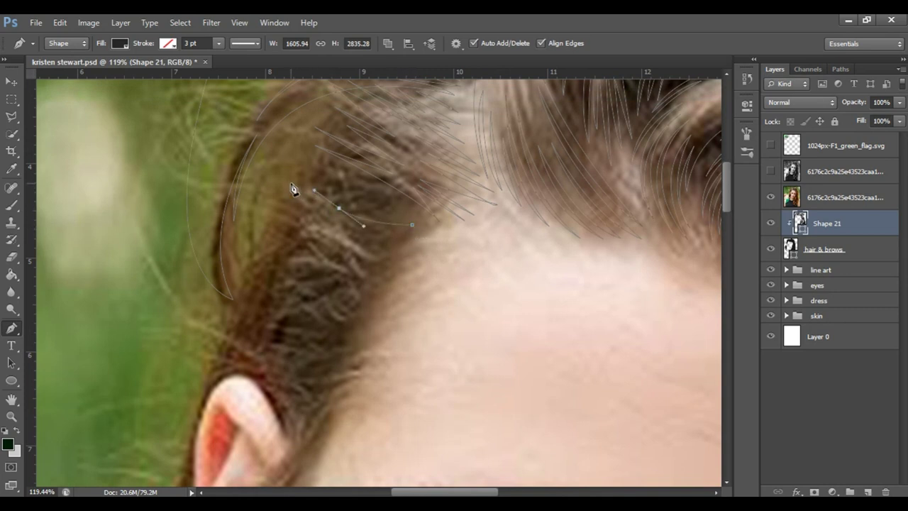
pyautogui.press('Return')
pyautogui.moveTo(298, 215); pyautogui.dragTo(336, 239)
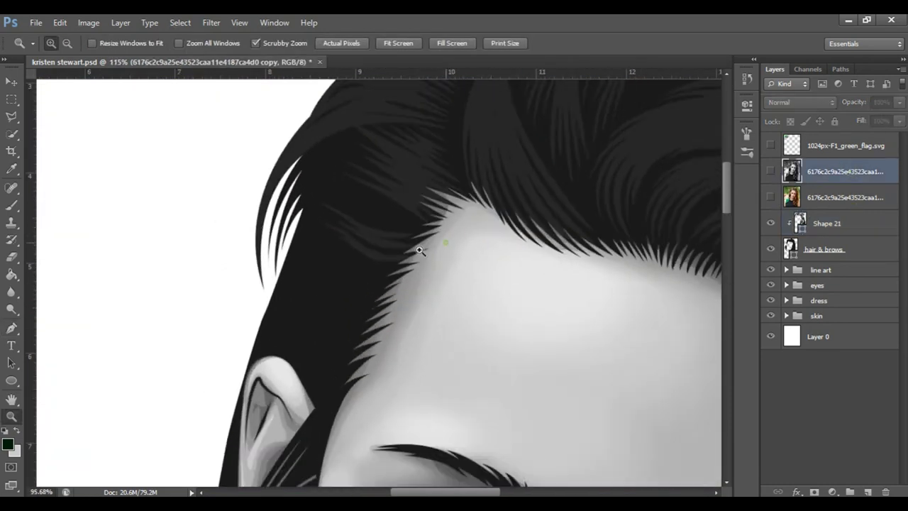
# Show the reference photo and draw strands along the hairline above the ear
pyautogui.click(770, 197)
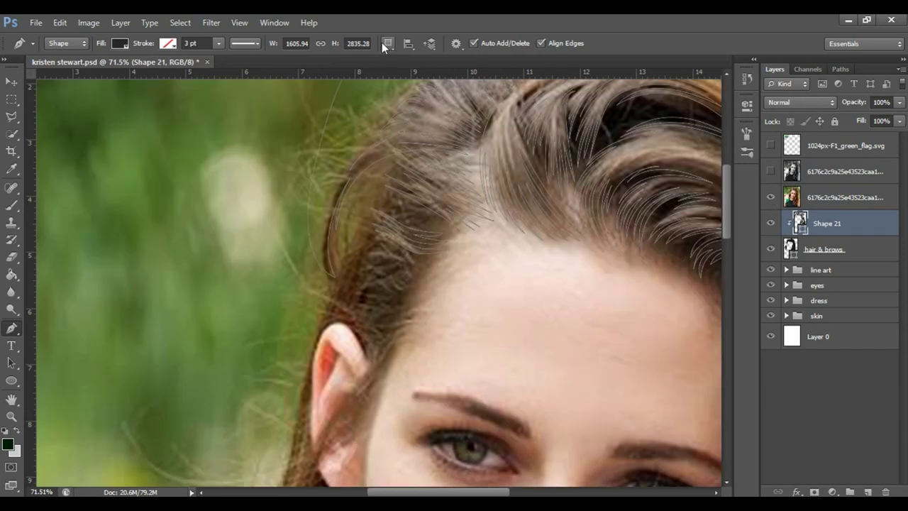
pyautogui.moveTo(428, 220); pyautogui.dragTo(421, 210)
pyautogui.moveTo(369, 192); pyautogui.dragTo(377, 196)
pyautogui.scroll(-3, 488, 266)
pyautogui.moveTo(390, 165); pyautogui.dragTo(354, 163)
pyautogui.click(330, 194)
pyautogui.moveTo(392, 173)
pyautogui.mouseDown()
pyautogui.moveTo(424, 173)
pyautogui.moveTo(416, 175)
pyautogui.mouseUp()
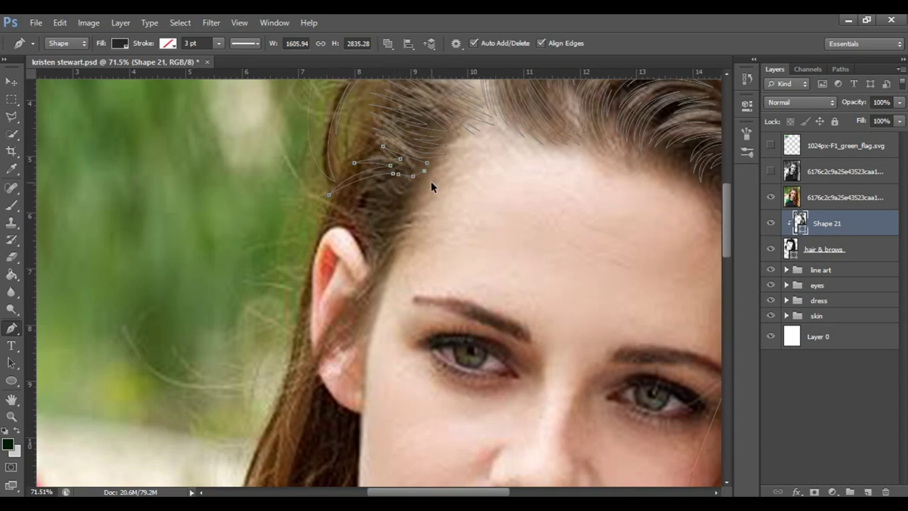
# Save the document and add two more strands near the temple hairline
pyautogui.scroll(3, 414, 183)
pyautogui.hotkey('ctrl', 's')
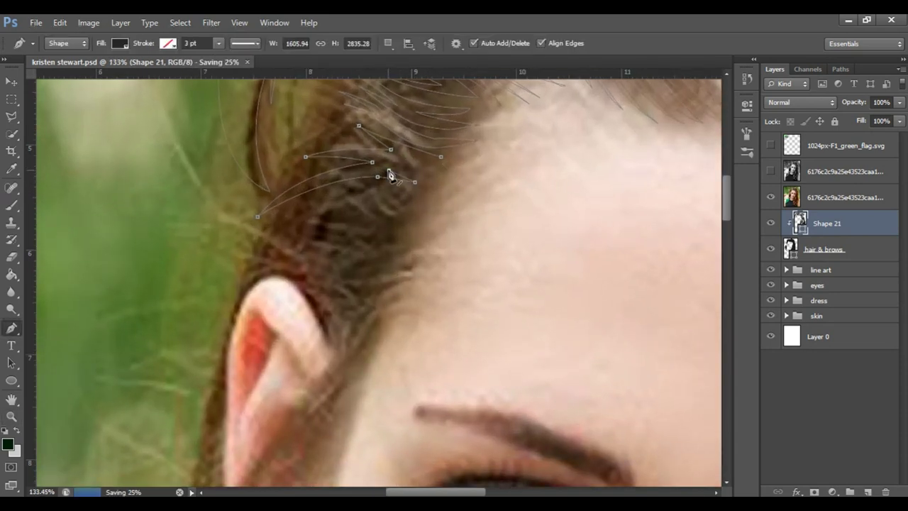
pyautogui.moveTo(395, 173); pyautogui.dragTo(434, 165)
pyautogui.press('Escape')
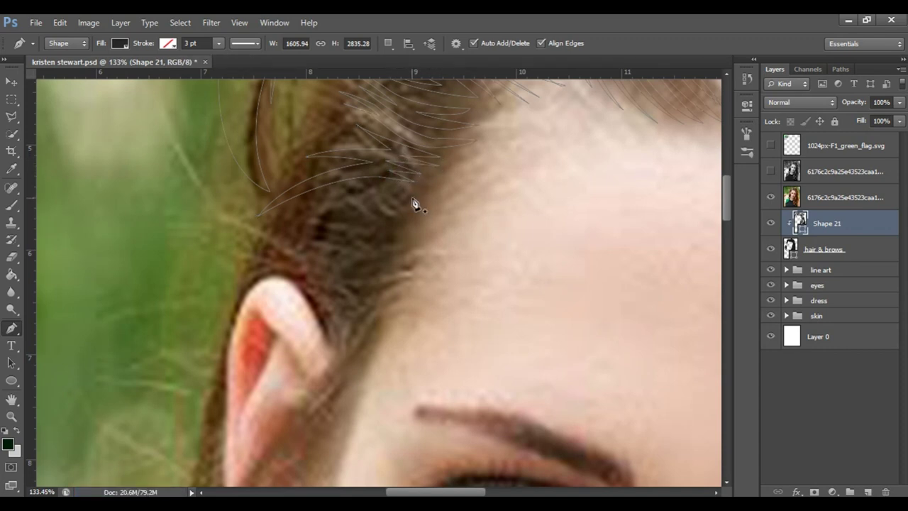
pyautogui.click(298, 214)
pyautogui.moveTo(363, 199); pyautogui.dragTo(392, 202)
pyautogui.press('Escape')
# Draw a downward-bowing strand above the ear, start a short one, then zoom out
pyautogui.click(385, 228)
pyautogui.moveTo(258, 226); pyautogui.dragTo(339, 245)
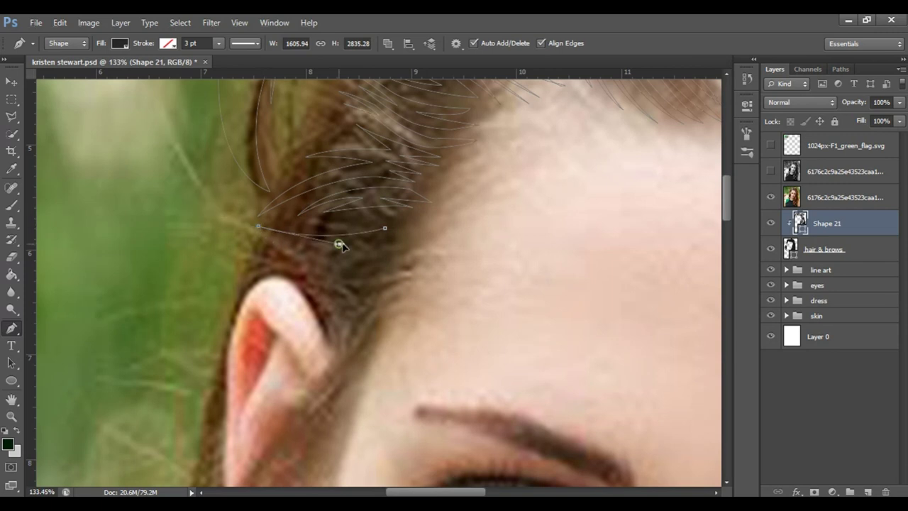
pyautogui.click(330, 256)
pyautogui.click(237, 284)
pyautogui.click(345, 282)
pyautogui.moveTo(399, 282)
pyautogui.mouseDown()
pyautogui.moveTo(428, 279)
pyautogui.moveTo(351, 270)
pyautogui.mouseUp()
pyautogui.moveTo(443, 238); pyautogui.dragTo(453, 226)
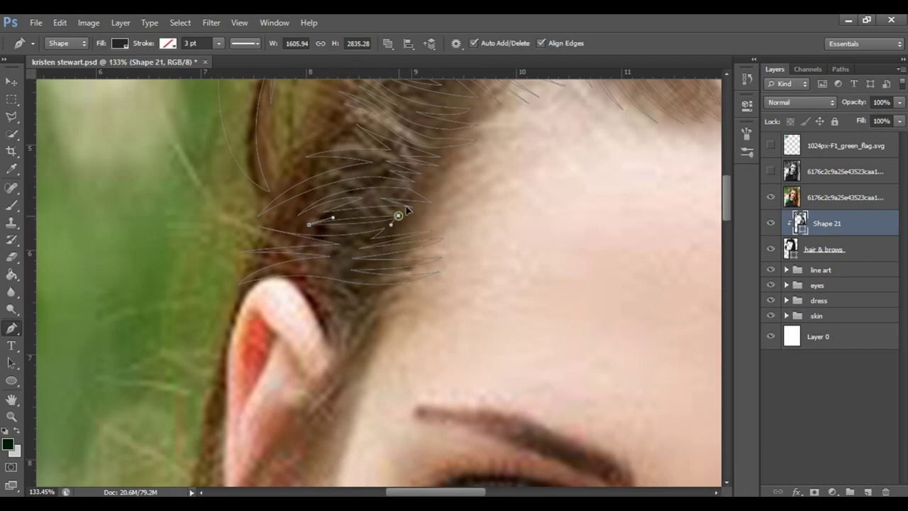
pyautogui.scroll(-3, 401, 224)
pyautogui.click(305, 207)
pyautogui.press('z')
pyautogui.moveTo(334, 254)
pyautogui.mouseDown()
pyautogui.moveTo(318, 365)
pyautogui.moveTo(340, 366)
pyautogui.mouseUp()
# Draw a long Pen strand down the side hair, curving up past the ear toward the temple
pyautogui.press('p')
pyautogui.click(247, 342)
pyautogui.click(235, 407)
pyautogui.click(228, 437)
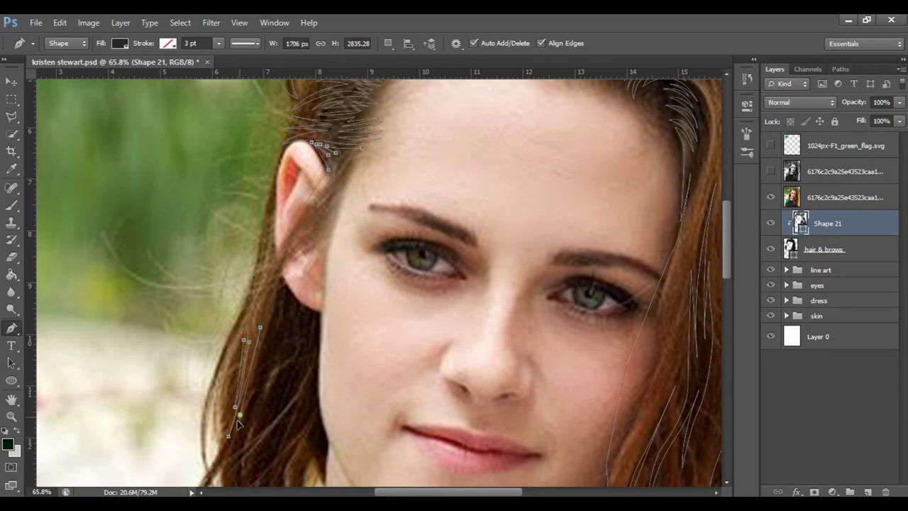
pyautogui.moveTo(275, 308); pyautogui.dragTo(279, 288)
pyautogui.click(317, 236)
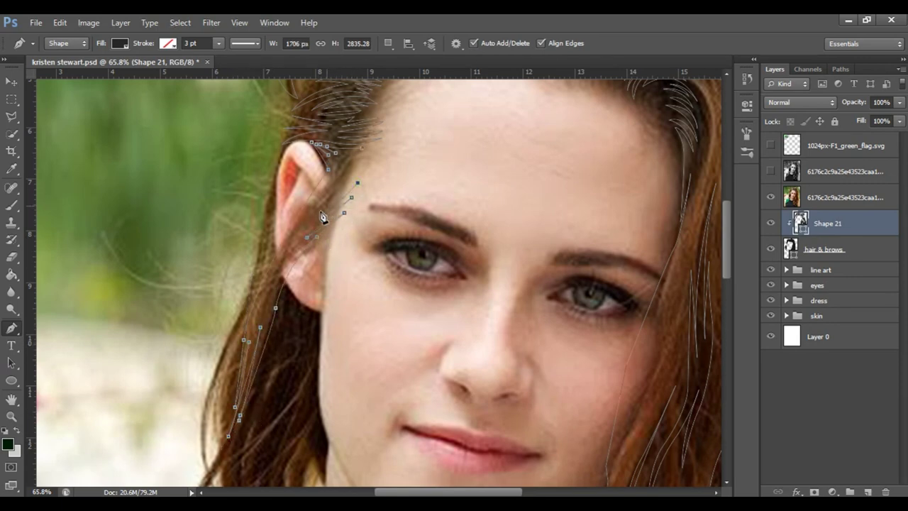
pyautogui.moveTo(358, 163); pyautogui.dragTo(448, 166)
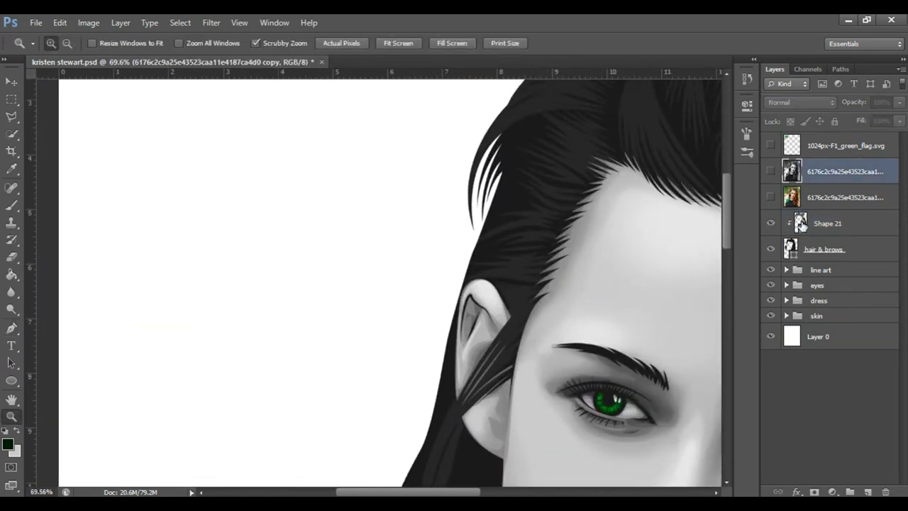
# On Shape 21, add a Combine Shapes strand in the temple hair
pyautogui.click(801, 224)
pyautogui.press('p')
pyautogui.click(389, 43)
pyautogui.click(436, 71)
pyautogui.click(481, 188)
pyautogui.click(492, 132)
pyautogui.click(530, 121)
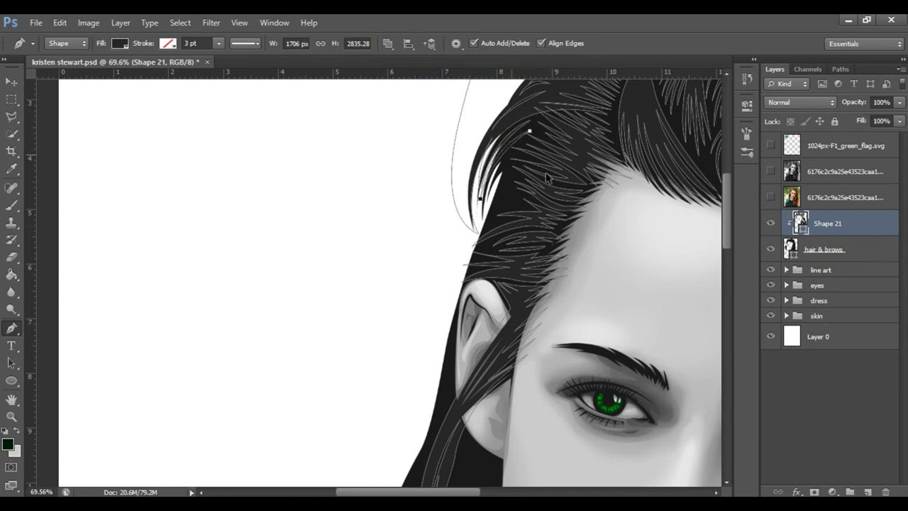
# Combine another closed strand into Shape 21, running from the temple toward the ear
pyautogui.click(388, 43)
pyautogui.click(447, 71)
pyautogui.click(512, 178)
pyautogui.click(477, 281)
pyautogui.click(513, 177)
# Zoom out to review the hair, show the colour reference photo, and zoom into the lower lock
pyautogui.click(845, 171)
pyautogui.hotkey('ctrl', '0')
pyautogui.click(771, 197)
pyautogui.click(527, 239)
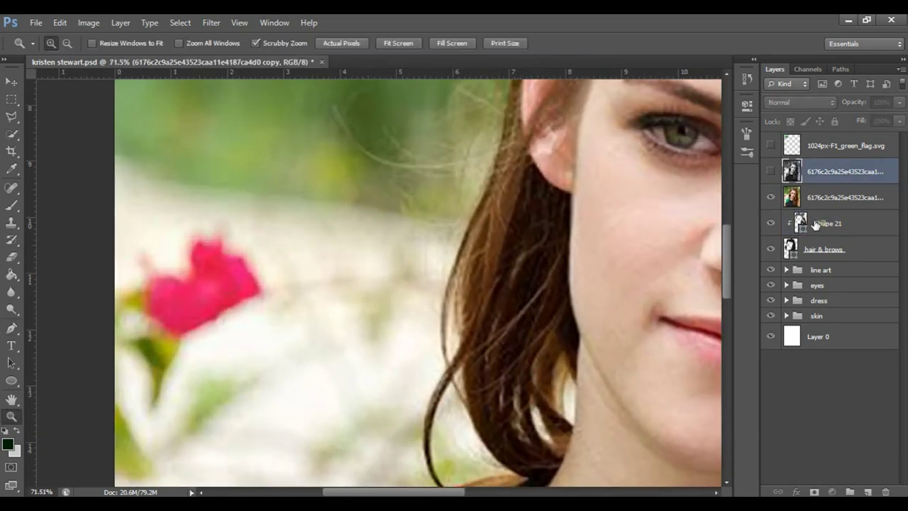
# On Shape 21, trace a curved strand down the lower hair lock toward the neck
pyautogui.click(816, 225)
pyautogui.scroll(-3, 598, 348)
pyautogui.press('p')
pyautogui.moveTo(482, 432); pyautogui.dragTo(618, 450)
pyautogui.moveTo(501, 210); pyautogui.dragTo(526, 146)
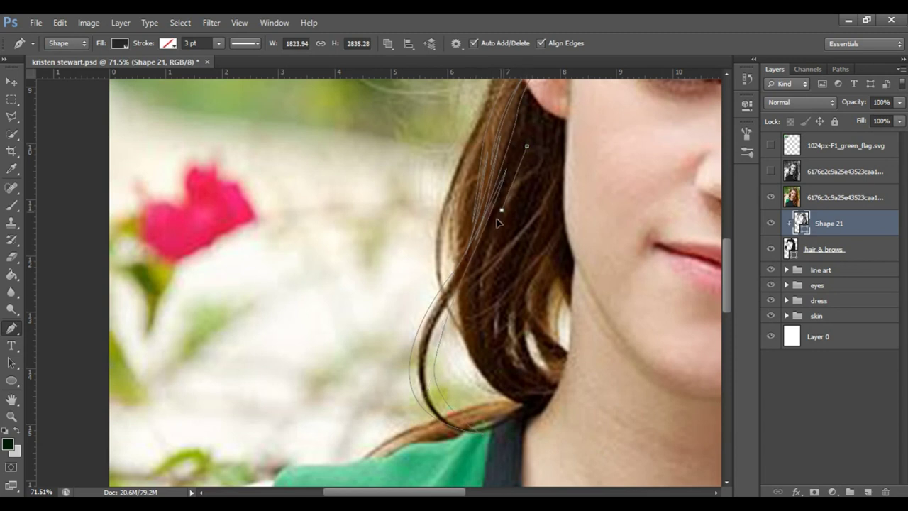
pyautogui.click(481, 253)
pyautogui.moveTo(481, 336); pyautogui.dragTo(480, 351)
pyautogui.moveTo(471, 268); pyautogui.dragTo(463, 300)
pyautogui.moveTo(528, 406); pyautogui.dragTo(600, 418)
pyautogui.keyDown('ctrl'); pyautogui.click(509, 225); pyautogui.keyUp('ctrl')
# Start a second curved strand inside the hair lock, zooming in closer
pyautogui.moveTo(504, 280); pyautogui.dragTo(516, 322)
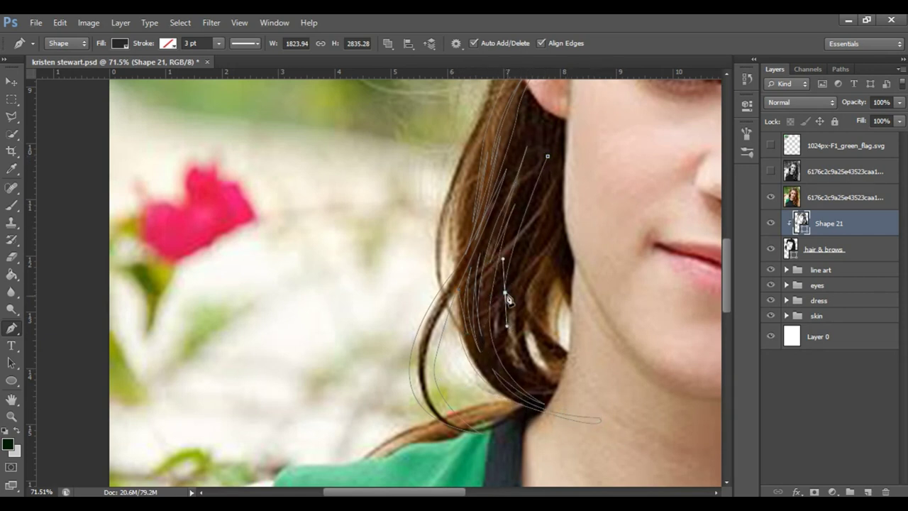
pyautogui.click(558, 163)
pyautogui.moveTo(557, 186); pyautogui.dragTo(555, 205)
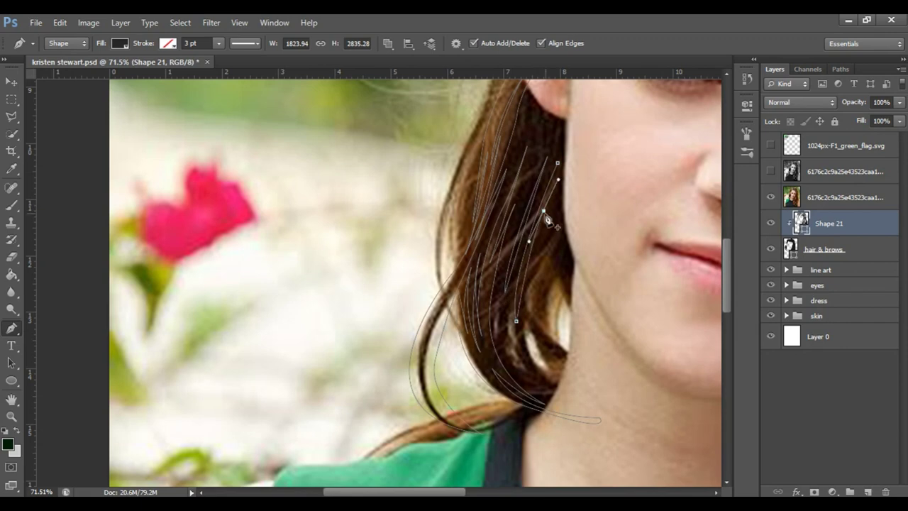
pyautogui.moveTo(538, 242); pyautogui.dragTo(580, 260)
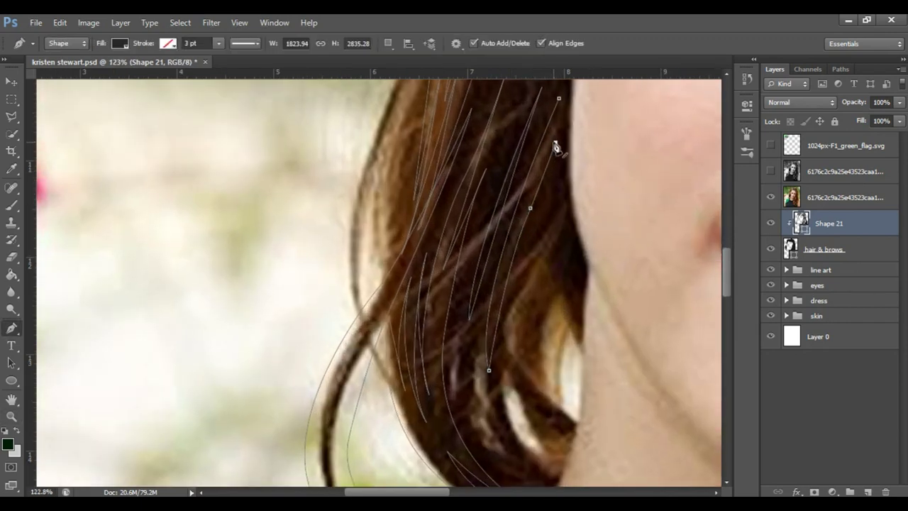
pyautogui.click(564, 207)
# Combine a strand into Shape 21 that curves to the lock's tip and back up
pyautogui.click(388, 44)
pyautogui.click(436, 71)
pyautogui.click(535, 385)
pyautogui.moveTo(542, 301)
pyautogui.mouseDown()
pyautogui.moveTo(570, 243)
pyautogui.moveTo(548, 291)
pyautogui.mouseUp()
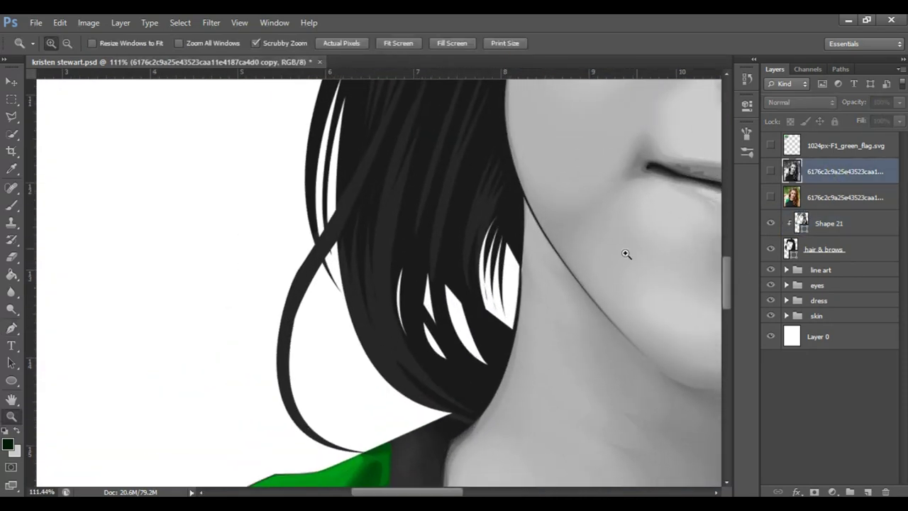
pyautogui.moveTo(395, 292); pyautogui.dragTo(456, 344)
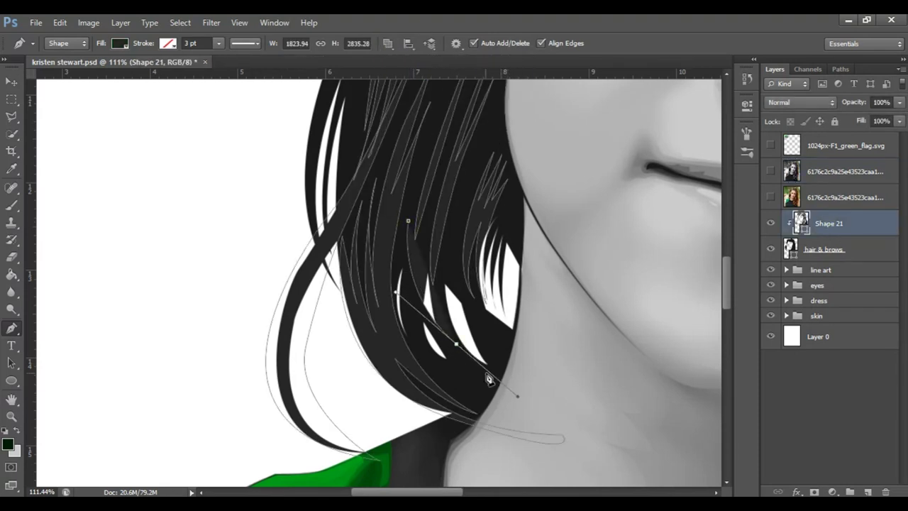
pyautogui.moveTo(495, 371); pyautogui.dragTo(466, 342)
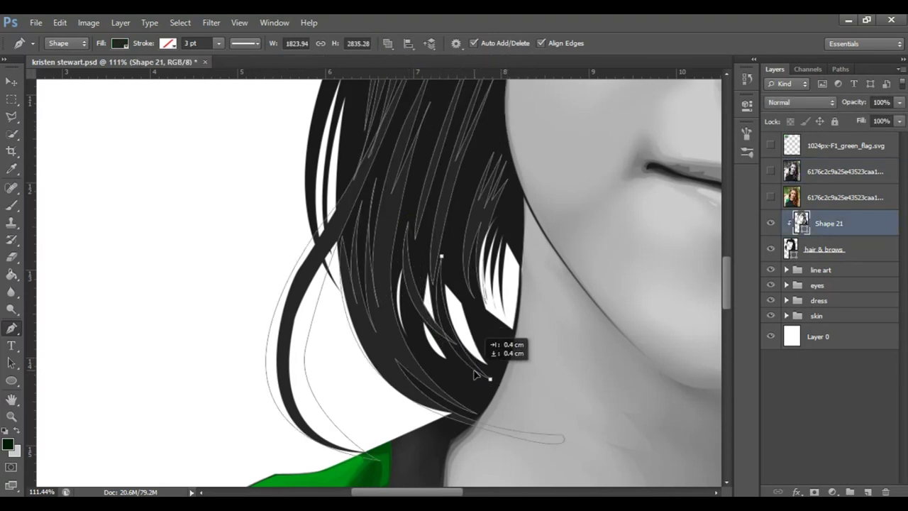
pyautogui.moveTo(460, 247); pyautogui.dragTo(465, 270)
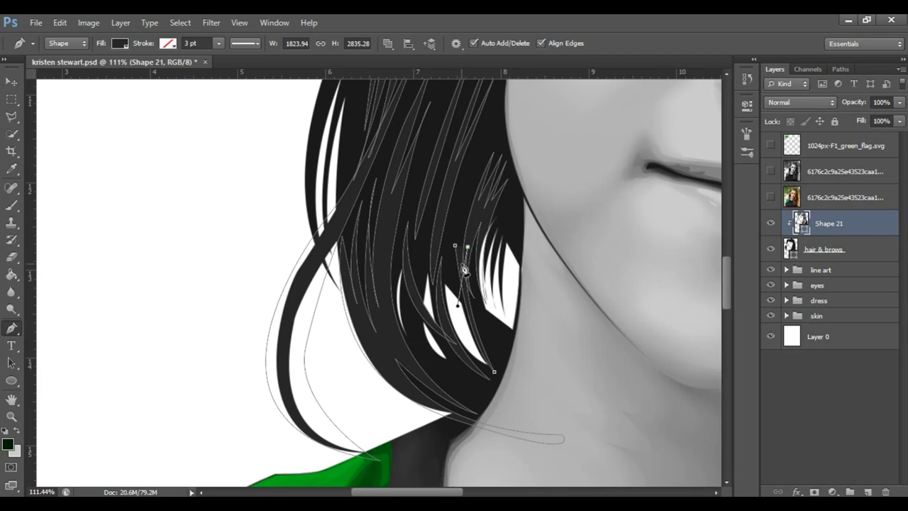
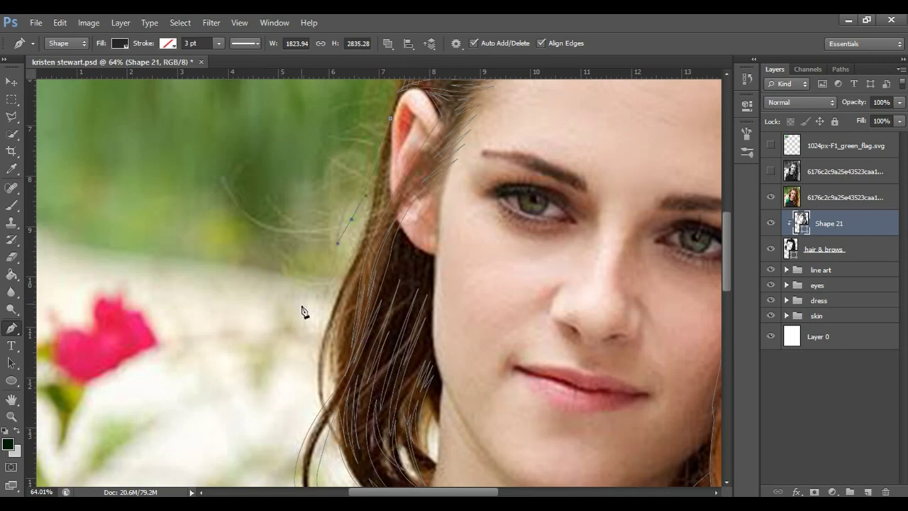
# Extend the Shape 21 hair outline with anchors along the lower strand edge
pyautogui.moveTo(325, 408); pyautogui.dragTo(306, 397)
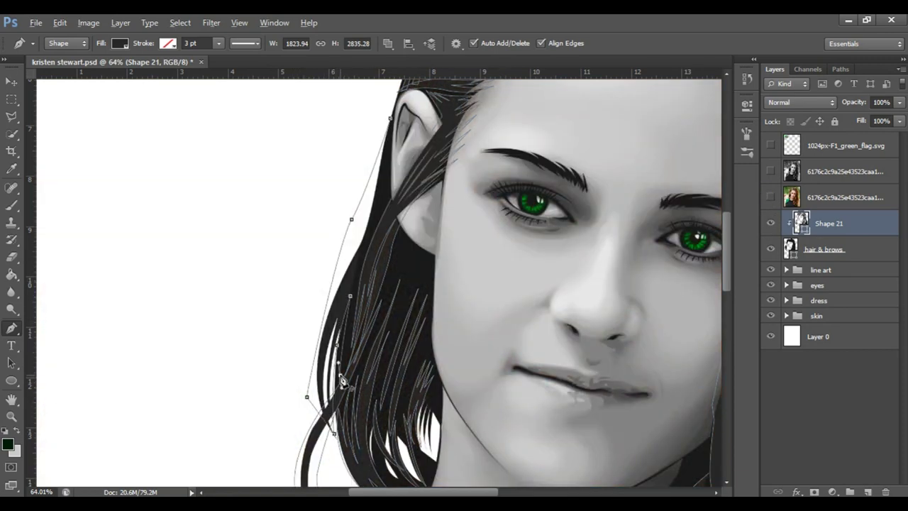
pyautogui.press('z')
pyautogui.click(341, 338)
pyautogui.press('p')
pyautogui.moveTo(336, 408); pyautogui.dragTo(340, 412)
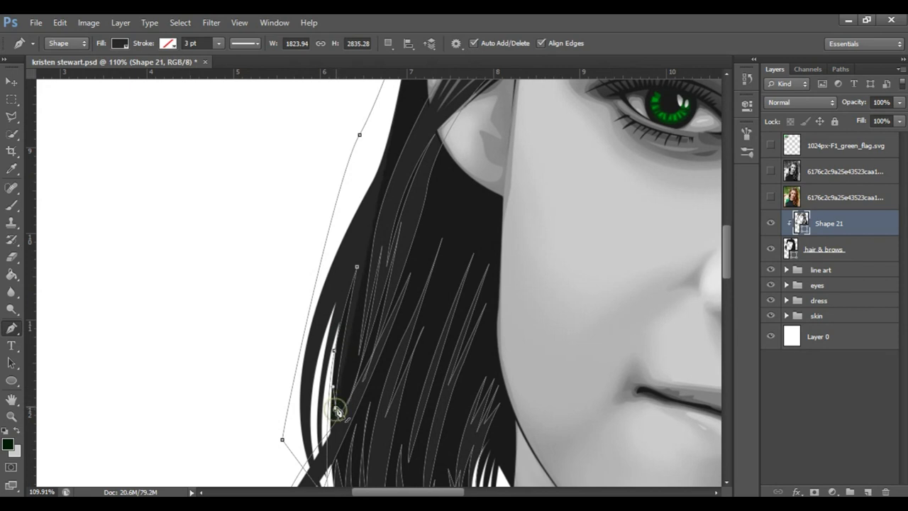
pyautogui.click(354, 316)
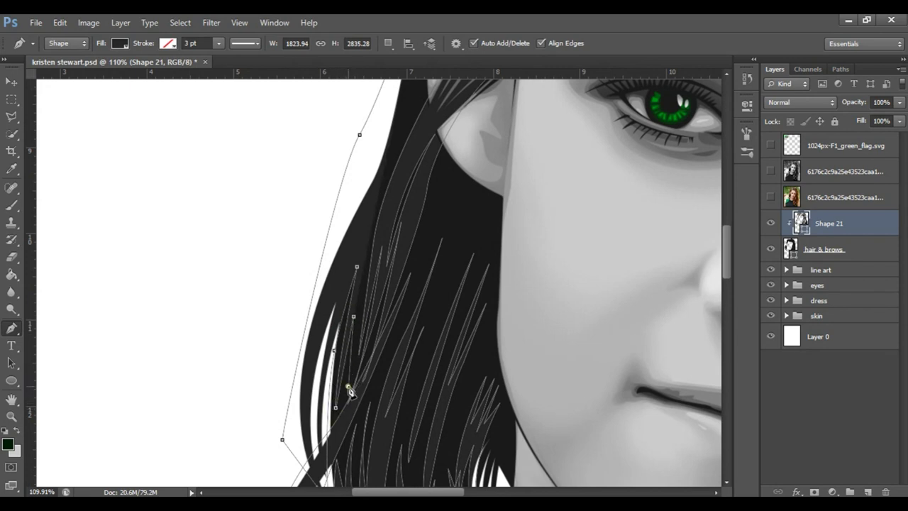
pyautogui.click(368, 250)
pyautogui.scroll(3, 383, 212)
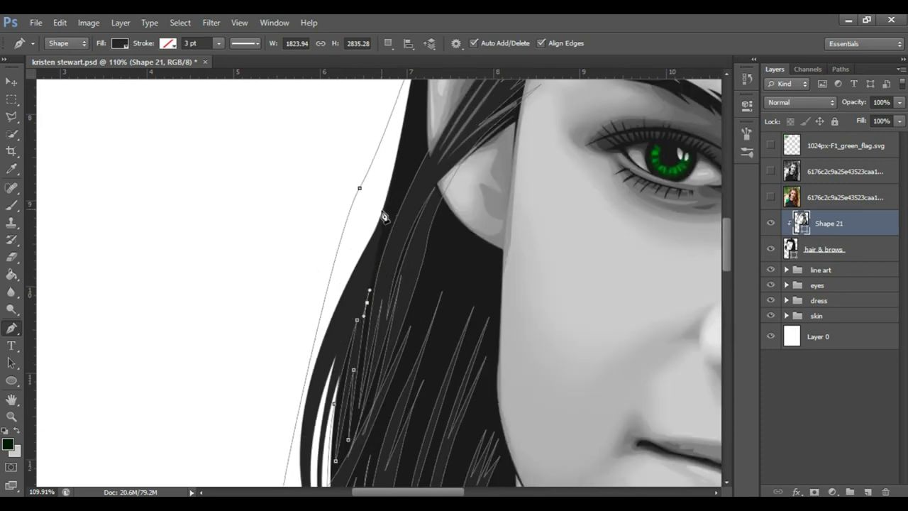
# Curve the hair outline up to the ear, close it and commit the shape
pyautogui.moveTo(420, 187); pyautogui.dragTo(428, 172)
pyautogui.keyDown('alt'); pyautogui.click(419, 187); pyautogui.keyUp('alt')
pyautogui.moveTo(390, 248); pyautogui.dragTo(395, 242)
pyautogui.moveTo(424, 160); pyautogui.dragTo(397, 210)
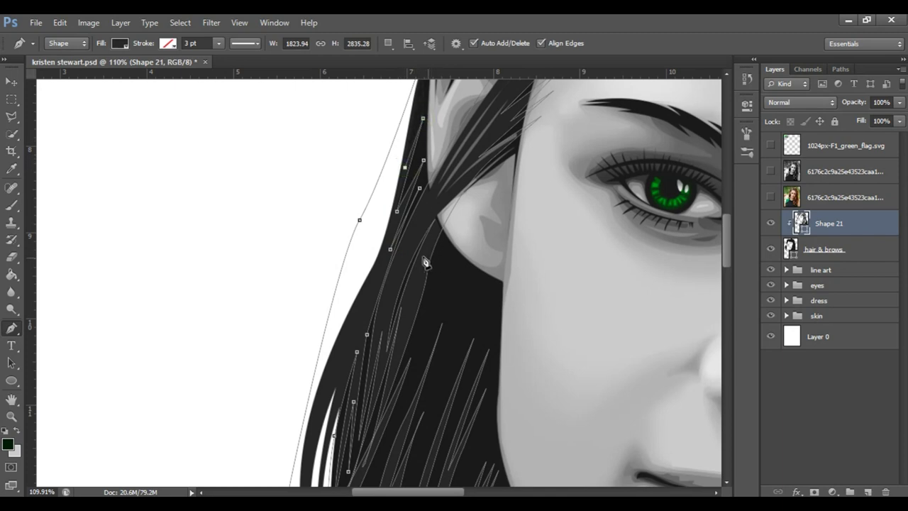
pyautogui.scroll(3, 424, 244)
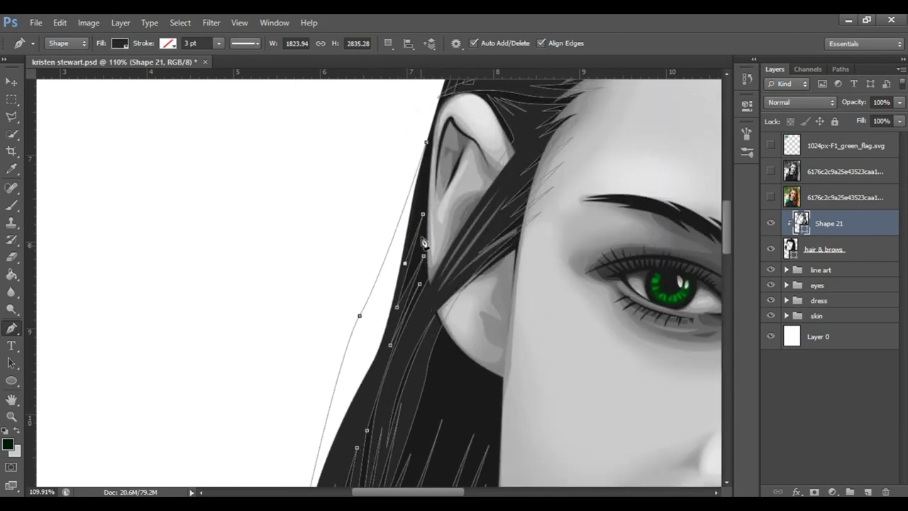
pyautogui.click(428, 146)
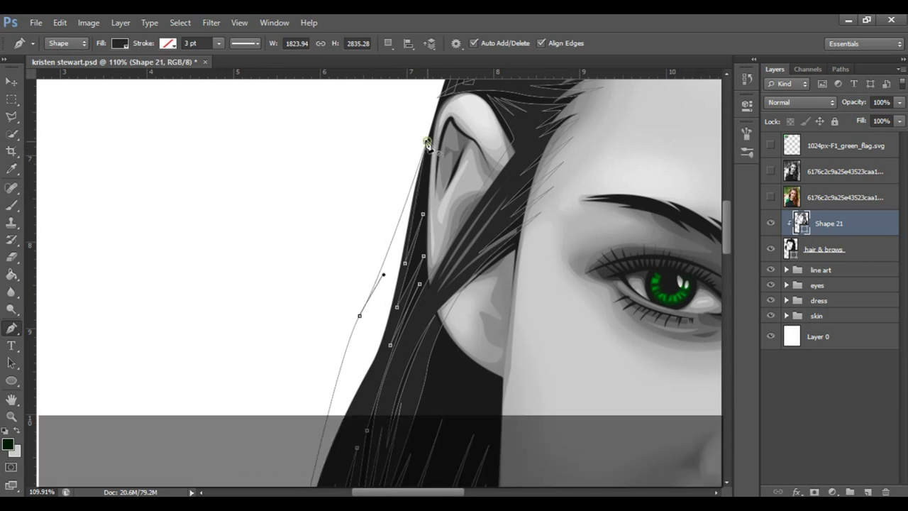
pyautogui.press('Return')
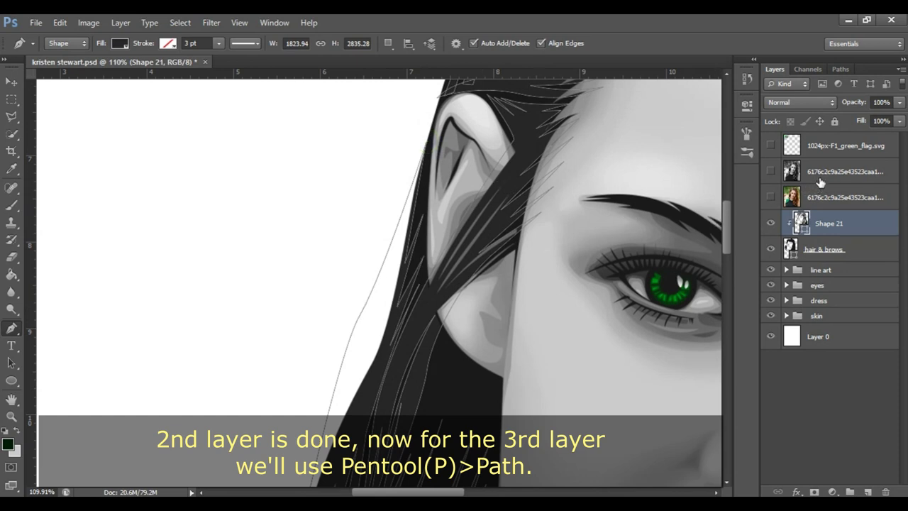
pyautogui.click(807, 171)
# Zoom out to the whole portrait and save the document with Ctrl+S
pyautogui.press('z')
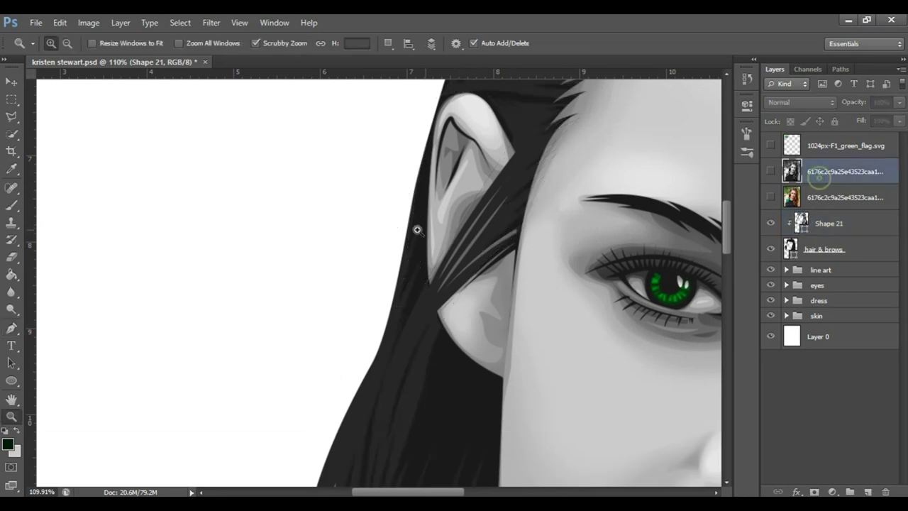
pyautogui.moveTo(417, 230); pyautogui.dragTo(290, 227)
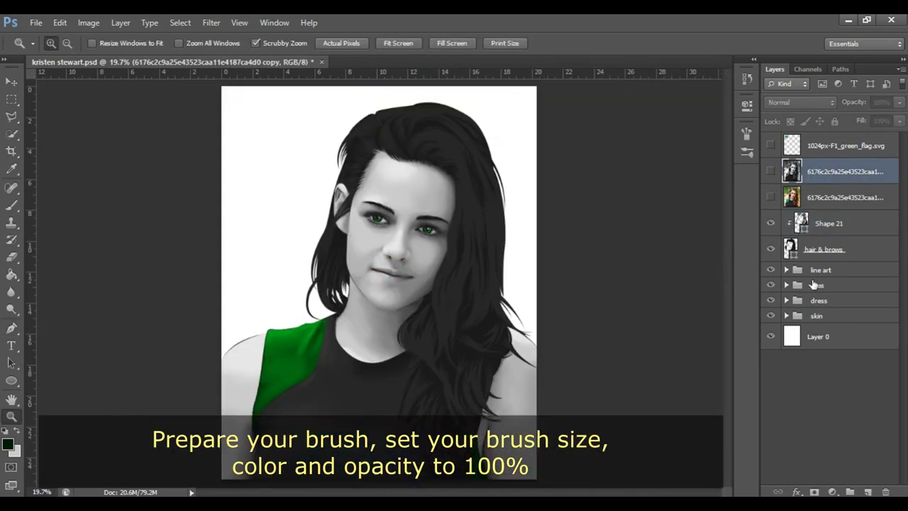
pyautogui.hotkey('ctrl', 's')
pyautogui.moveTo(438, 296); pyautogui.dragTo(441, 293)
# Set the Pen tool to Path mode and add a new empty layer above the hair shape
pyautogui.click(11, 206)
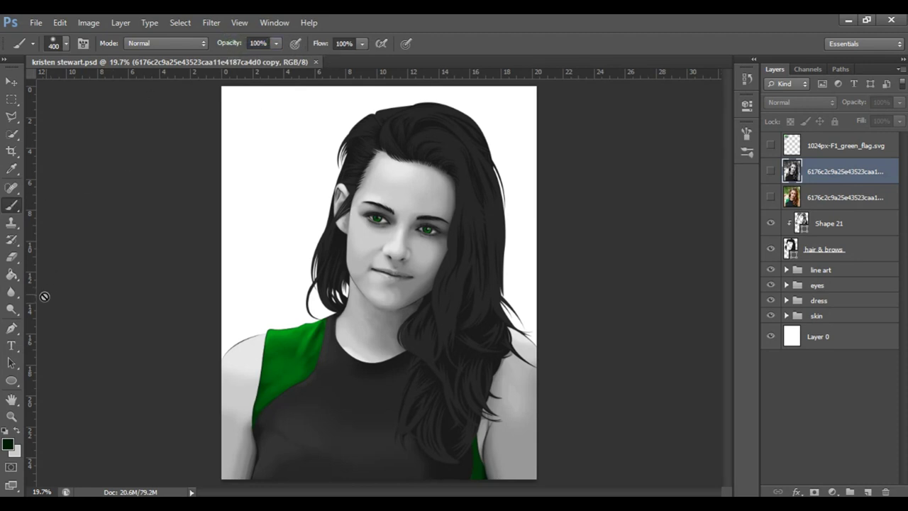
pyautogui.click(11, 327)
pyautogui.click(67, 43)
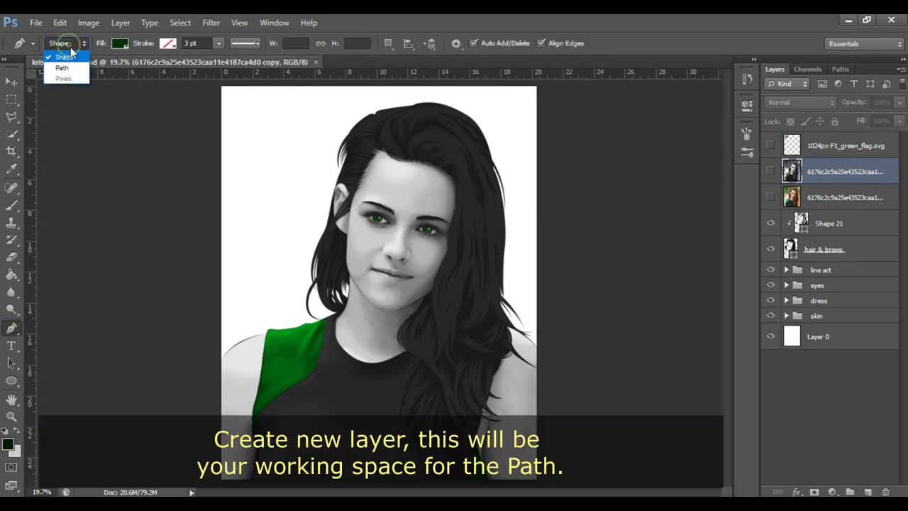
pyautogui.click(68, 63)
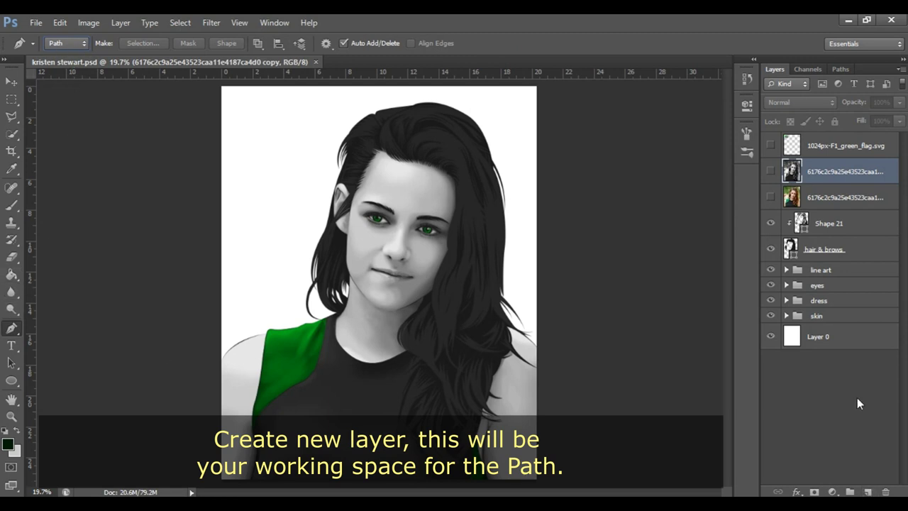
pyautogui.click(869, 491)
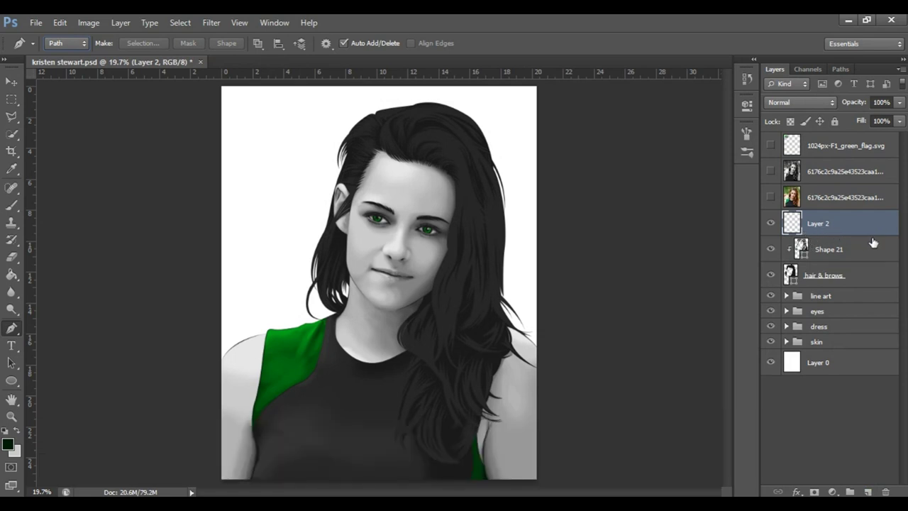
pyautogui.click(12, 206)
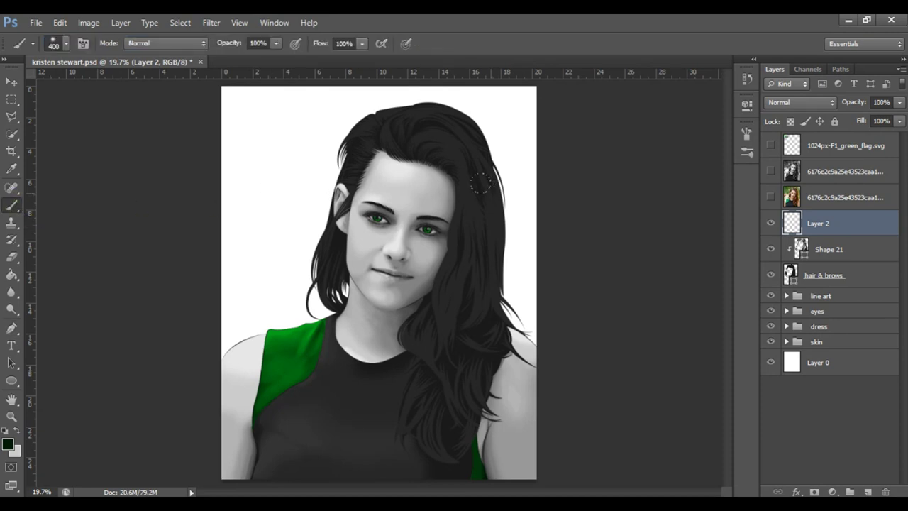
# Shrink the brush to 3 px in the preset picker
pyautogui.press('[')
pyautogui.press('[')
pyautogui.press('[')
pyautogui.click(67, 43)
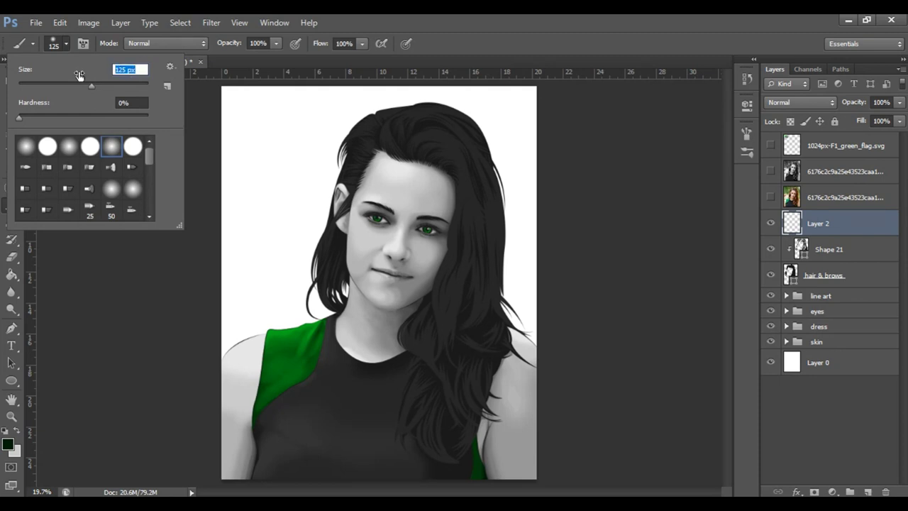
pyautogui.write('3')
pyautogui.press('Return')
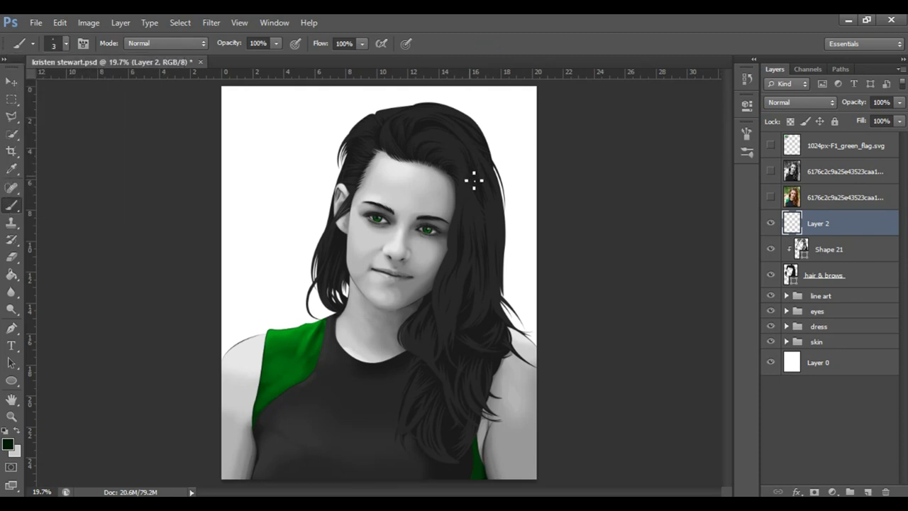
pyautogui.press('p')
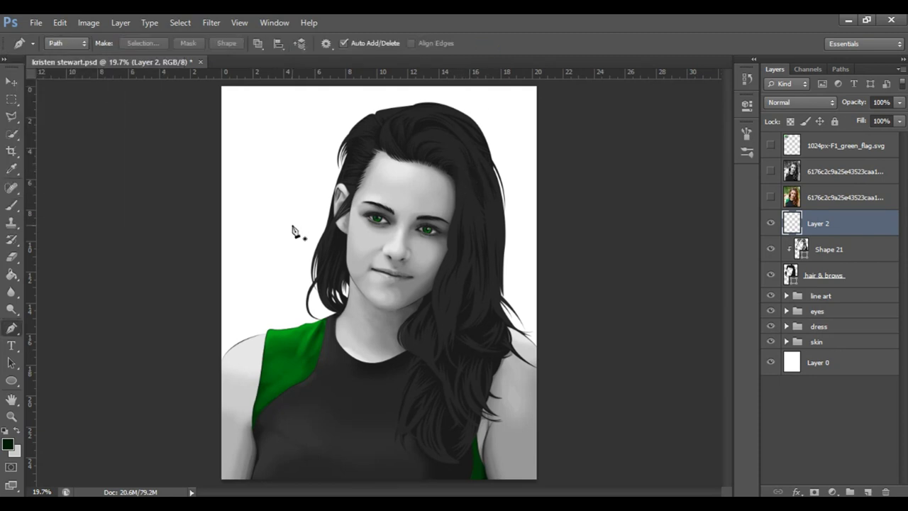
pyautogui.press('b')
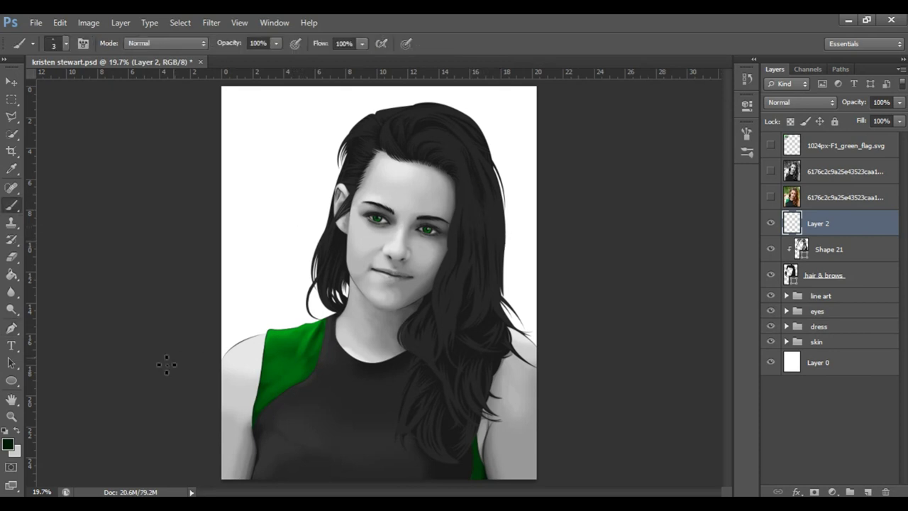
# Set the foreground colour to dark green with brightness 30, zoomed in on the face
pyautogui.click(8, 445)
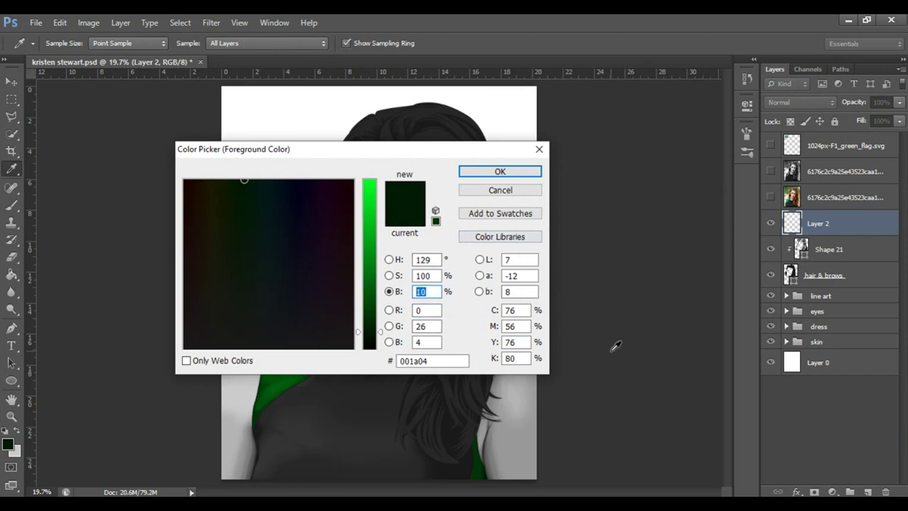
pyautogui.write('30')
pyautogui.press('Return')
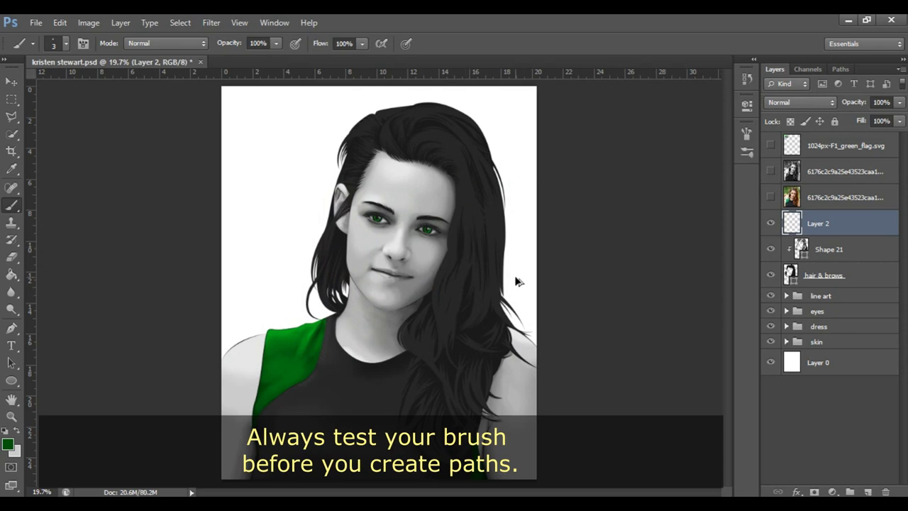
pyautogui.press('z')
pyautogui.moveTo(471, 240); pyautogui.dragTo(522, 248)
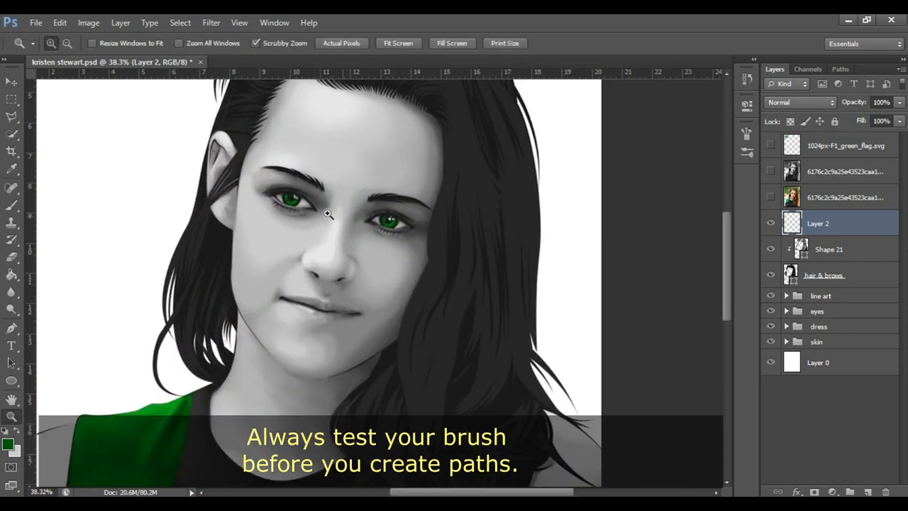
# Slightly enlarge the brush and paint a thin green test strand down the hair
pyautogui.scroll(3, 362, 241)
pyautogui.press('b')
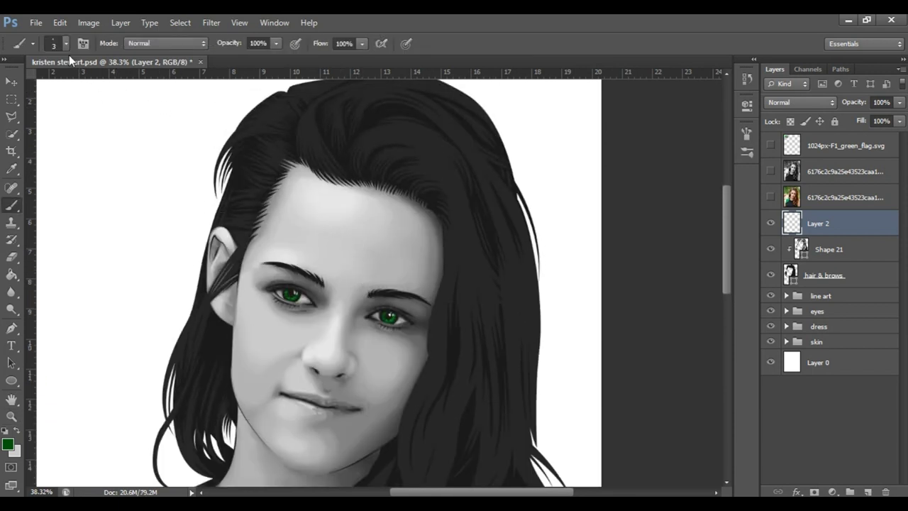
pyautogui.press(']')
pyautogui.moveTo(462, 230); pyautogui.dragTo(457, 309)
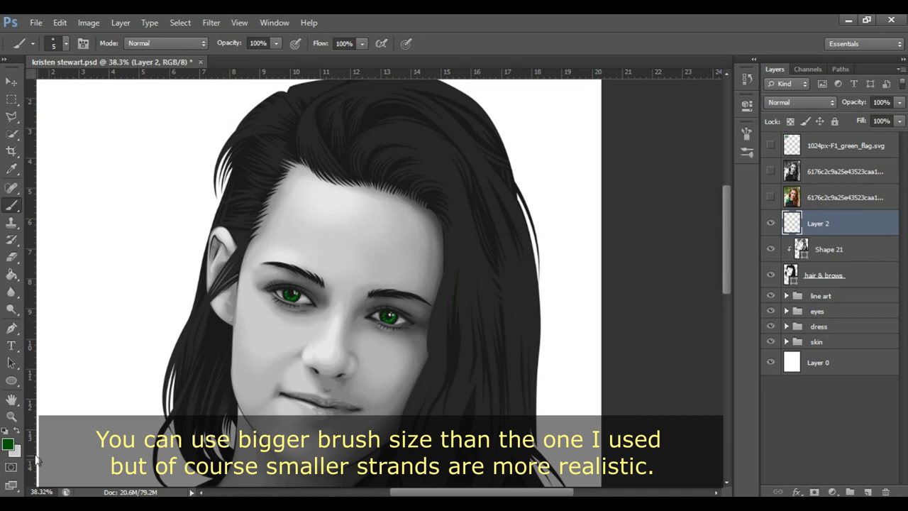
# Raise the foreground brightness to 40 and paint another strand above the eye
pyautogui.click(9, 446)
pyautogui.write('40')
pyautogui.press('Return')
pyautogui.moveTo(457, 206); pyautogui.dragTo(447, 289)
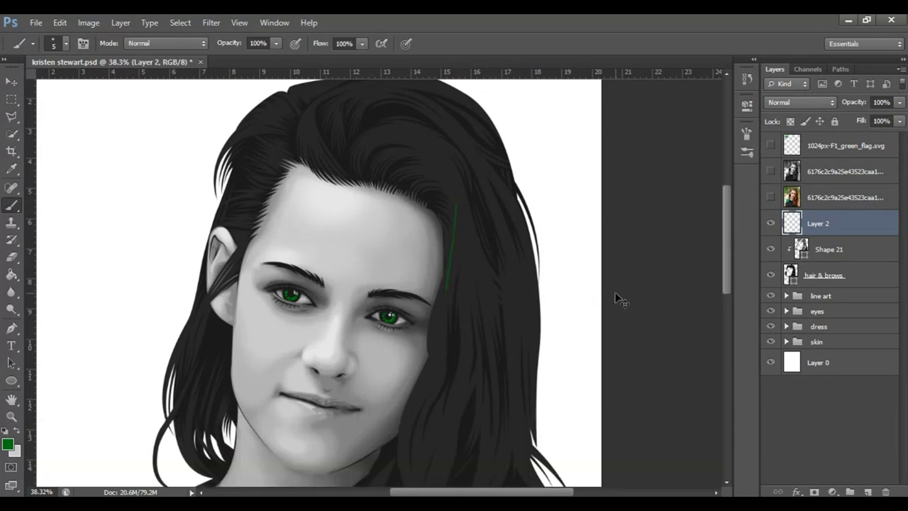
# Show the colour reference photo layer and zoom onto its hair
pyautogui.press('z')
pyautogui.moveTo(511, 247); pyautogui.dragTo(482, 248)
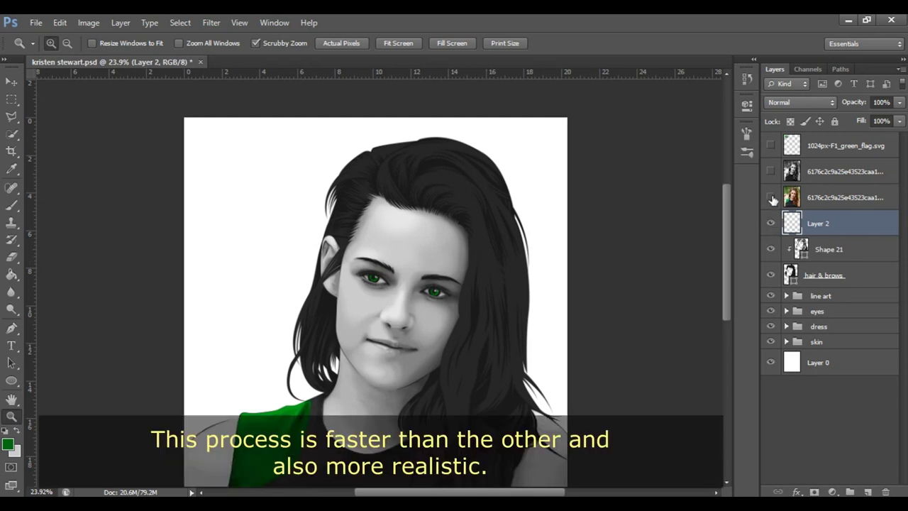
pyautogui.click(770, 197)
pyautogui.moveTo(493, 205)
pyautogui.mouseDown()
pyautogui.moveTo(510, 202)
pyautogui.moveTo(470, 209)
pyautogui.moveTo(497, 217)
pyautogui.mouseUp()
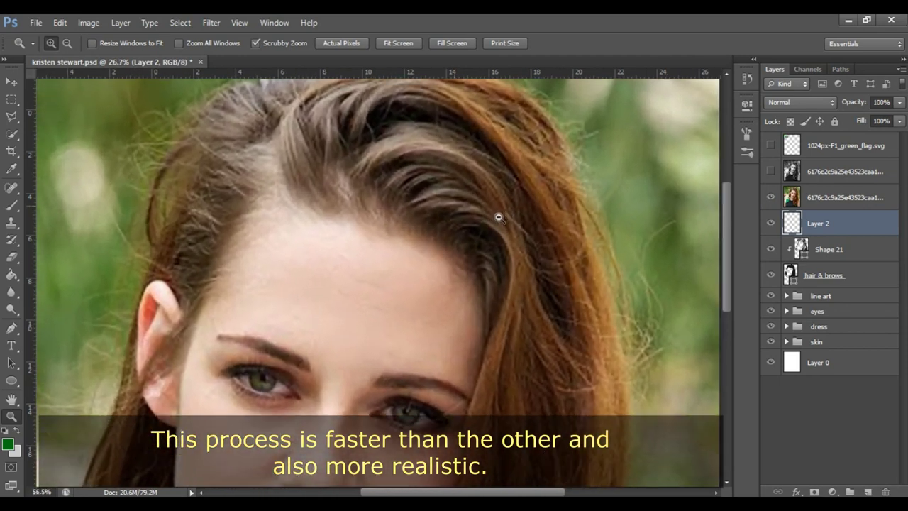
# Hide the reference photo and try a green test stroke on the hair, then undo it
pyautogui.click(10, 445)
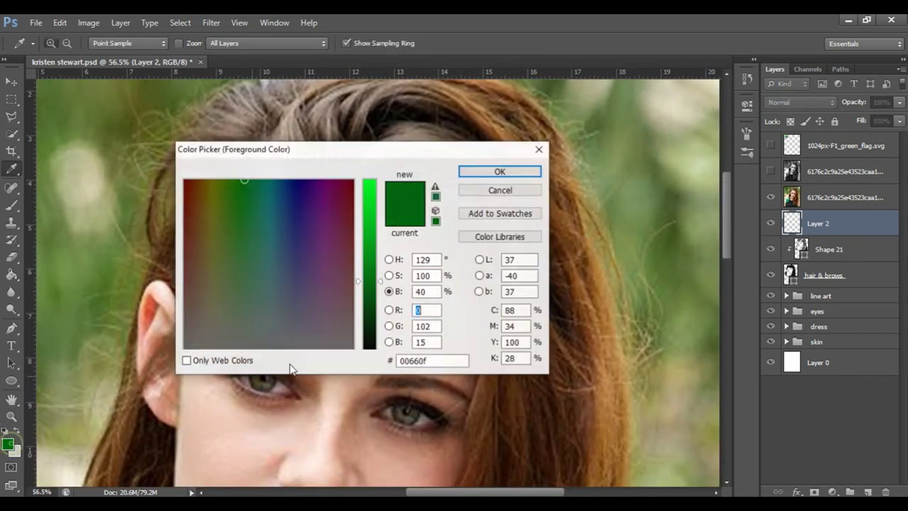
pyautogui.click(499, 188)
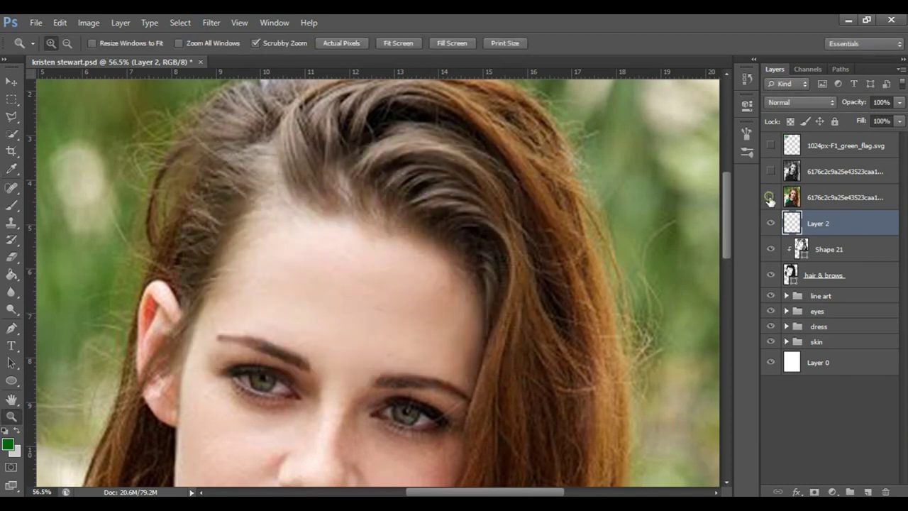
pyautogui.click(770, 198)
pyautogui.press('b')
pyautogui.moveTo(412, 162); pyautogui.dragTo(470, 150)
pyautogui.hotkey('ctrl', 'z')
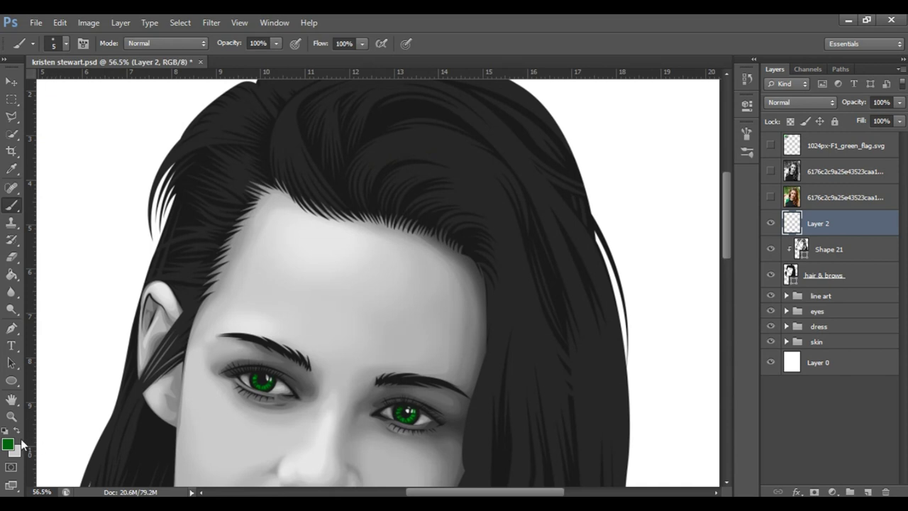
# Darken the foreground green to brightness 30 and test it with an undone stroke
pyautogui.click(9, 445)
pyautogui.doubleClick(426, 291)
pyautogui.write('30')
pyautogui.press('Return')
pyautogui.moveTo(447, 157); pyautogui.dragTo(448, 154)
pyautogui.hotkey('ctrl', 'z')
# Show the reference photo again and zoom in on the top of the hair
pyautogui.click(772, 197)
pyautogui.press('z')
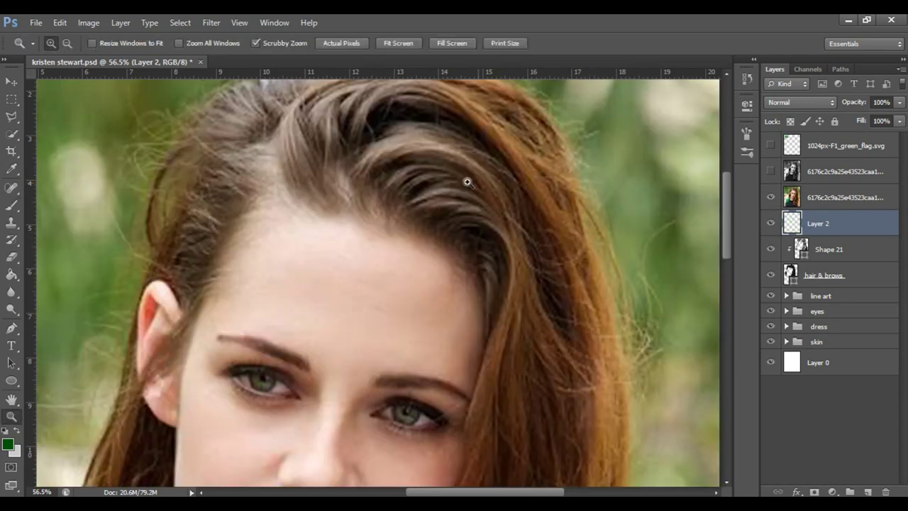
pyautogui.moveTo(466, 182)
pyautogui.mouseDown()
pyautogui.moveTo(462, 188)
pyautogui.moveTo(509, 181)
pyautogui.mouseUp()
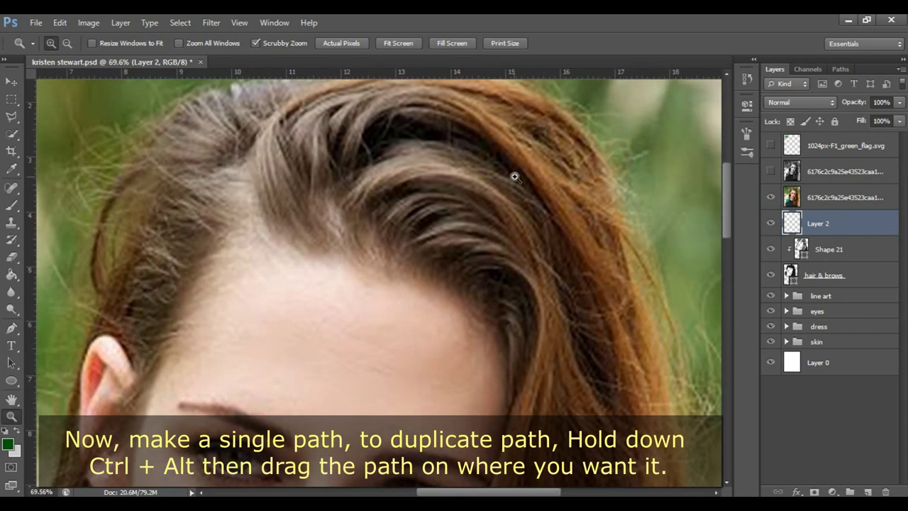
pyautogui.press('p')
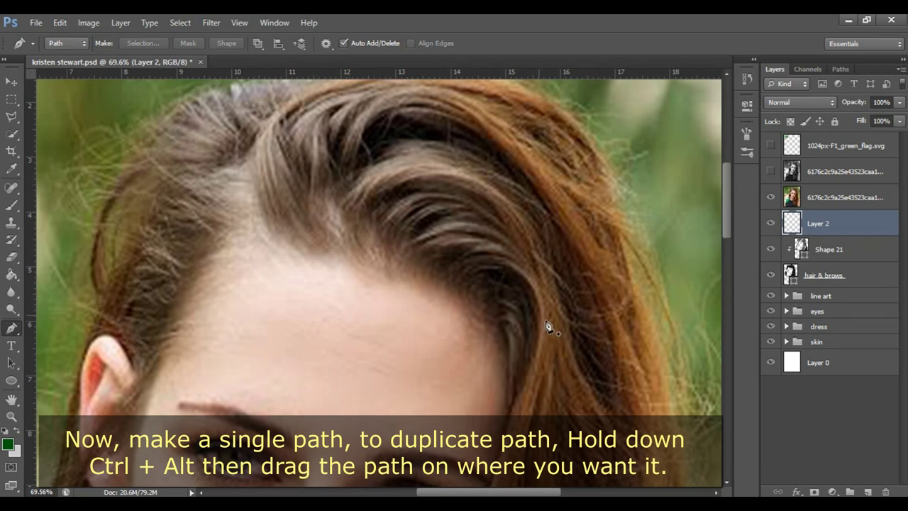
# Attempt a curved strand path, undoing the misplaced anchors
pyautogui.click(356, 216)
pyautogui.moveTo(541, 274)
pyautogui.mouseDown()
pyautogui.moveTo(620, 465)
pyautogui.moveTo(608, 435)
pyautogui.mouseUp()
pyautogui.hotkey('ctrl', 'z')
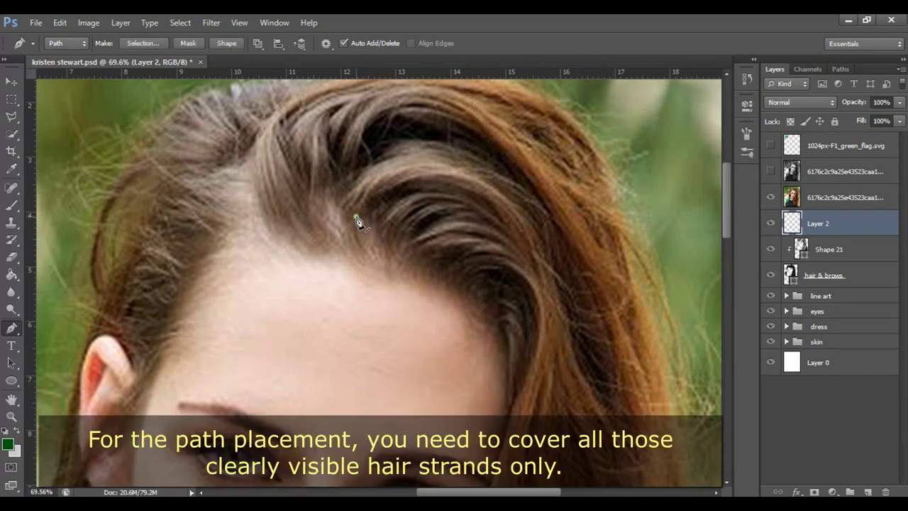
pyautogui.hotkey('ctrl', 'z')
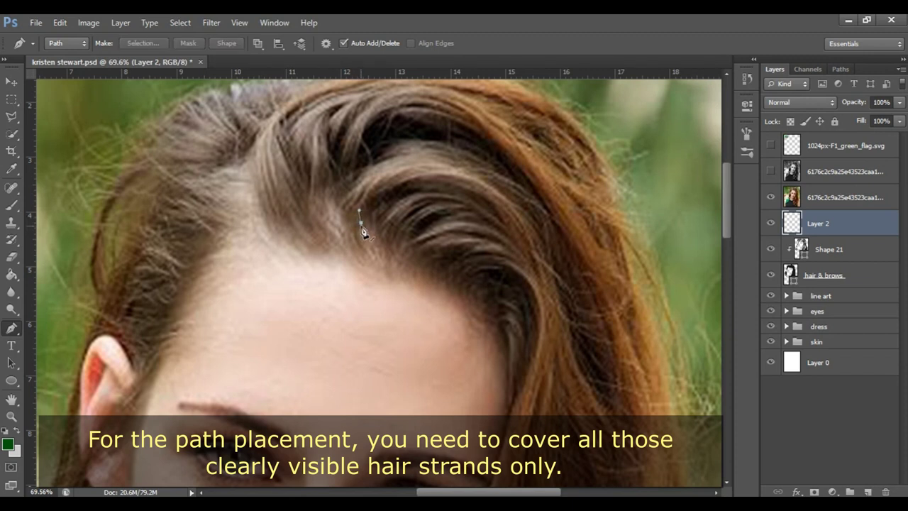
pyautogui.moveTo(536, 260); pyautogui.dragTo(539, 273)
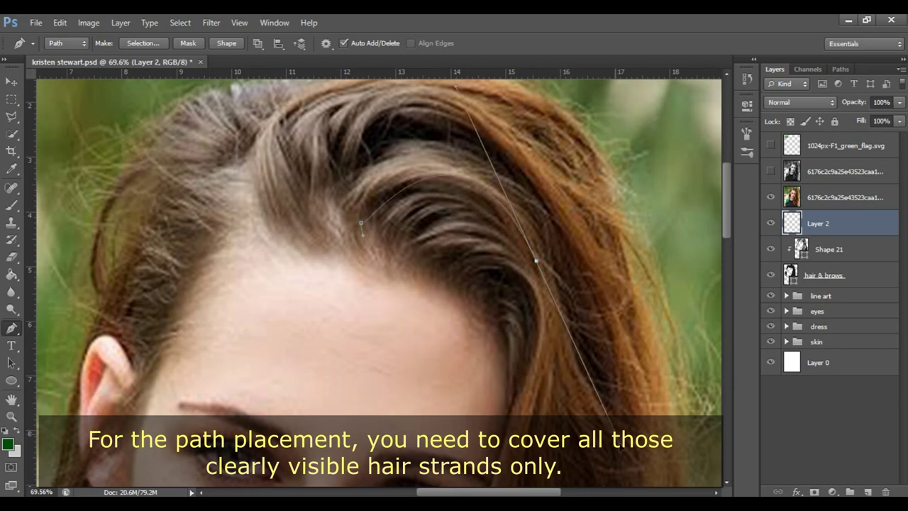
pyautogui.hotkey('ctrl', 'z')
pyautogui.hotkey('ctrl', 'alt', 'z')
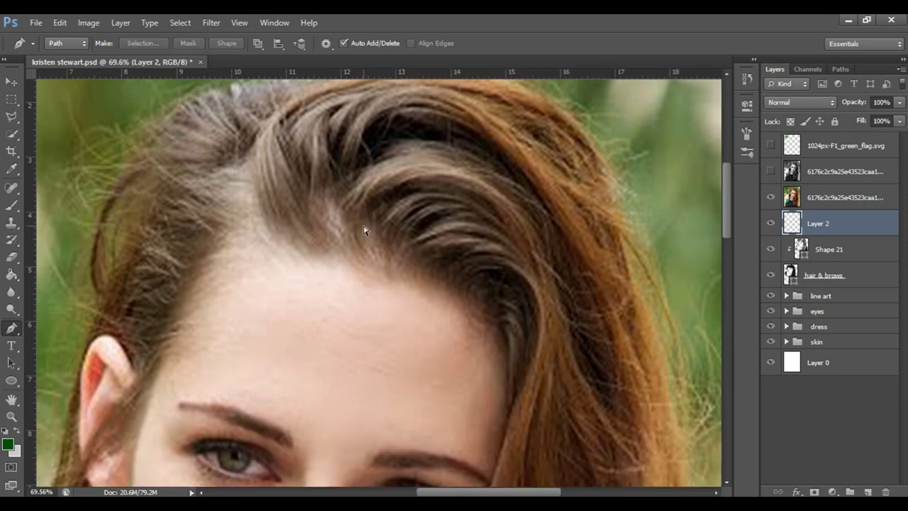
# Trace a curved strand path along the top hair and duplicate it onto a neighbouring strand
pyautogui.moveTo(362, 225); pyautogui.dragTo(358, 208)
pyautogui.moveTo(535, 254); pyautogui.dragTo(595, 407)
pyautogui.keyDown('ctrl'); pyautogui.click(600, 292); pyautogui.keyUp('ctrl')
pyautogui.moveTo(472, 181); pyautogui.dragTo(460, 161)
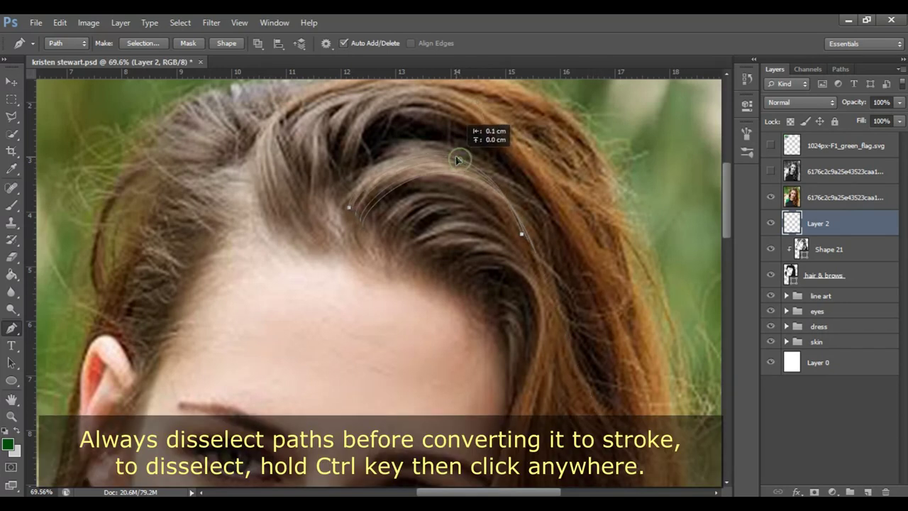
pyautogui.moveTo(460, 163)
pyautogui.mouseDown()
pyautogui.moveTo(454, 157)
pyautogui.moveTo(475, 187)
pyautogui.mouseUp()
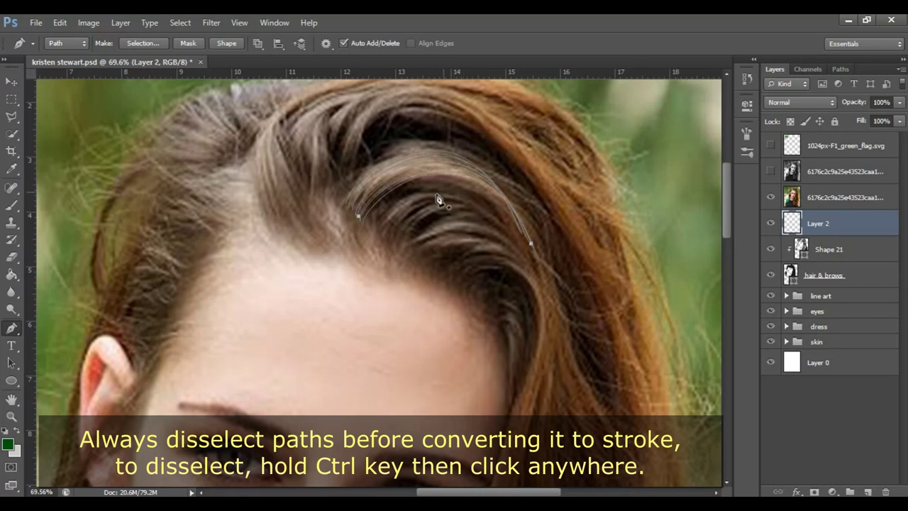
pyautogui.keyDown('ctrl'); pyautogui.click(383, 223); pyautogui.keyUp('ctrl')
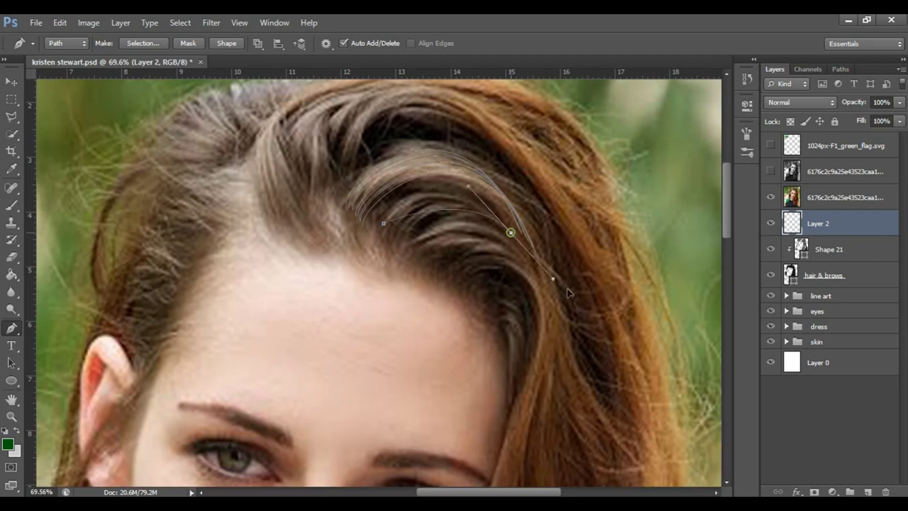
pyautogui.keyDown('ctrl'); pyautogui.click(462, 260); pyautogui.keyUp('ctrl')
# Add another strand curve lower on the hair, undoing a stray path move
pyautogui.moveTo(442, 201); pyautogui.dragTo(455, 204)
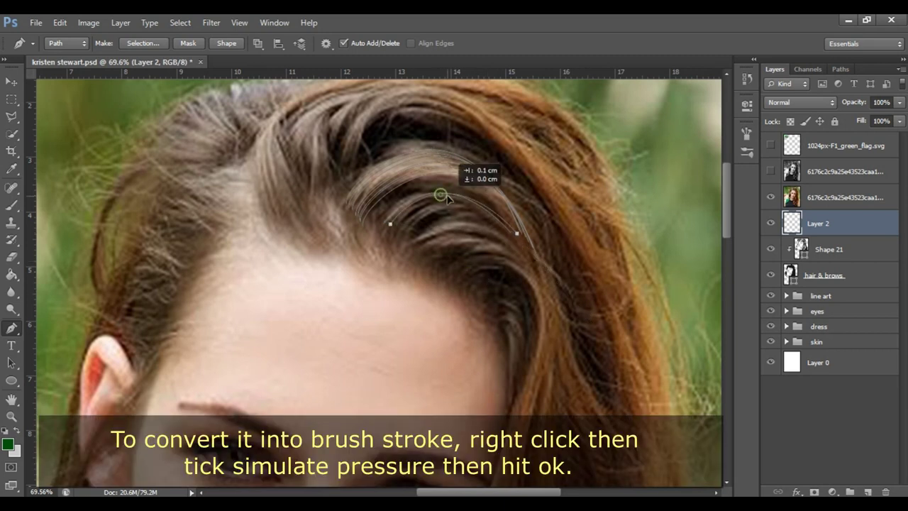
pyautogui.moveTo(456, 205); pyautogui.dragTo(440, 194)
pyautogui.hotkey('ctrl', 'z')
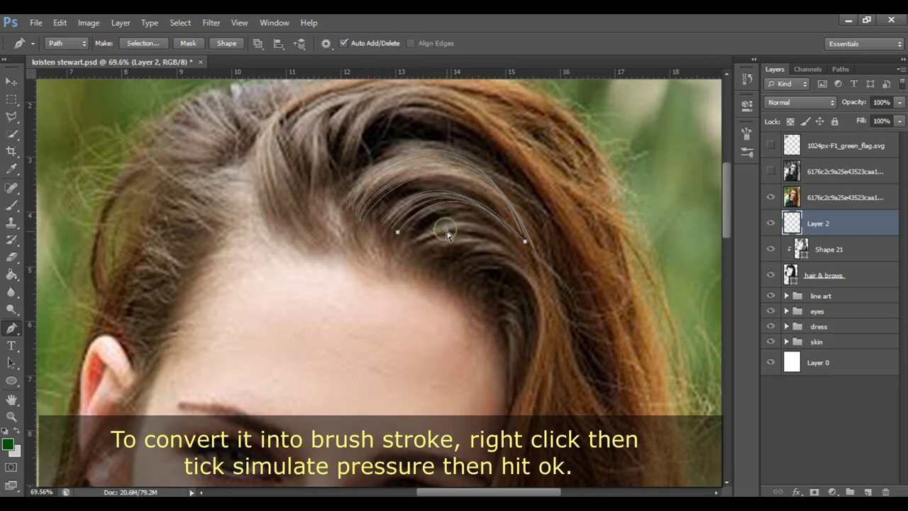
pyautogui.rightClick(446, 232)
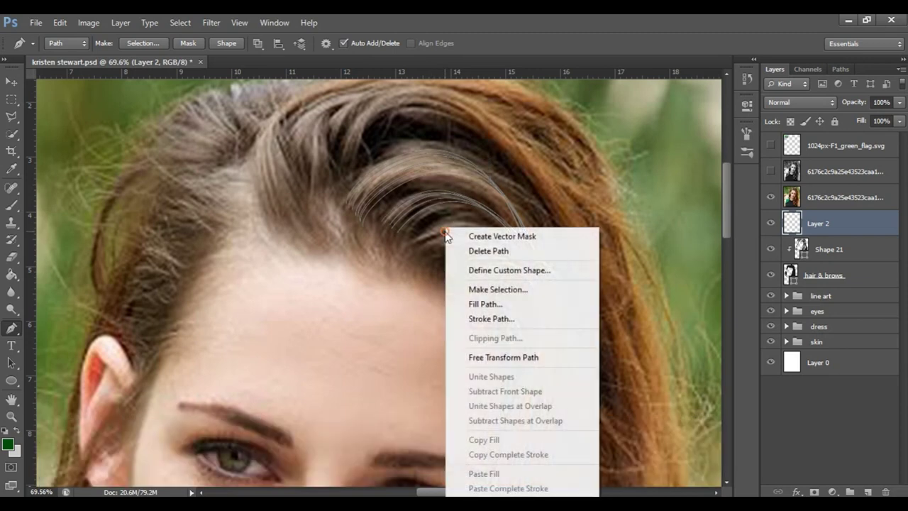
# Stroke the strand paths with the brush using Simulate Pressure, review them, then undo
pyautogui.click(502, 324)
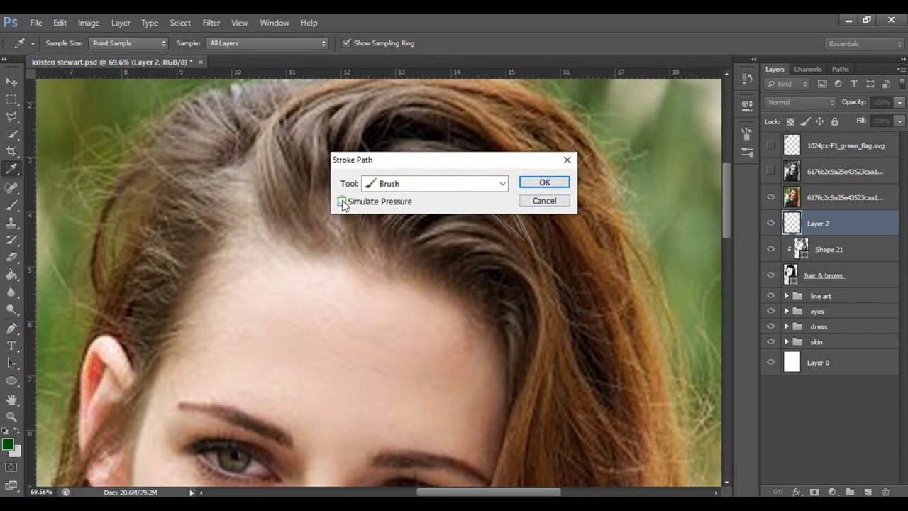
pyautogui.click(543, 184)
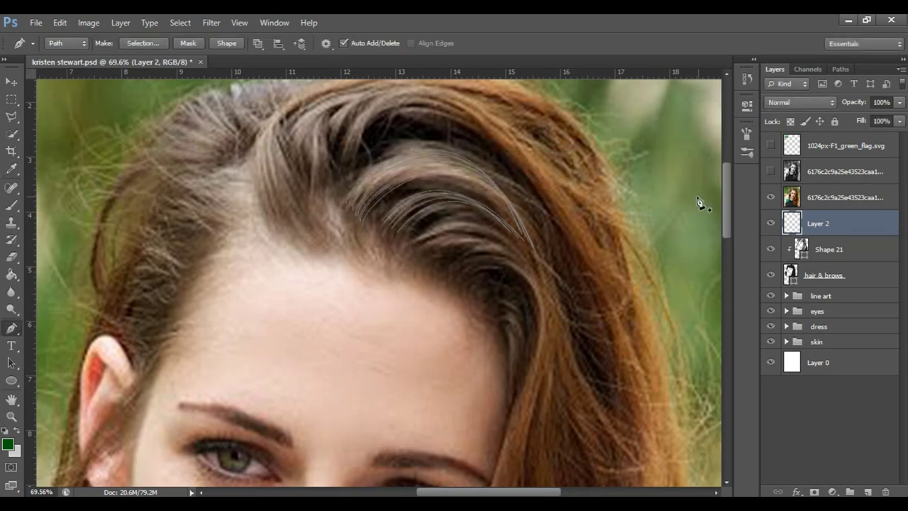
pyautogui.click(771, 198)
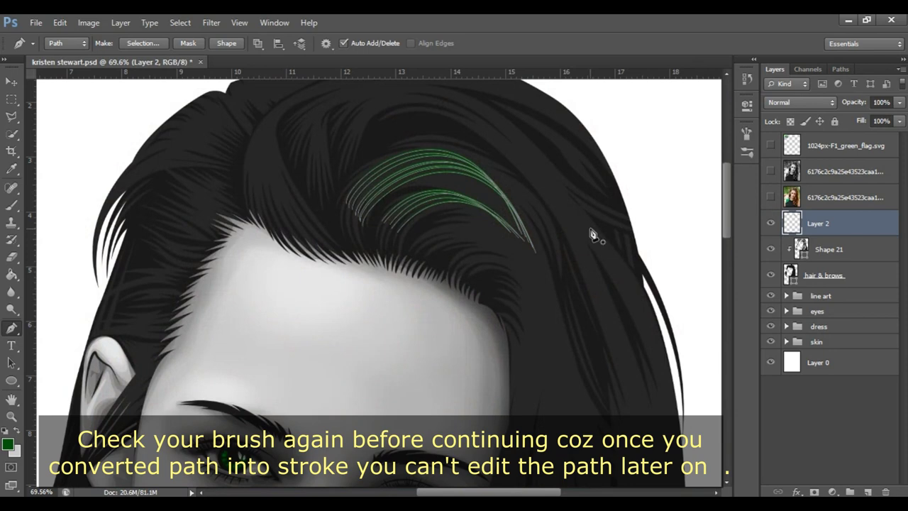
pyautogui.press('Return')
pyautogui.press('z')
pyautogui.moveTo(594, 234)
pyautogui.mouseDown()
pyautogui.moveTo(451, 238)
pyautogui.moveTo(501, 223)
pyautogui.mouseUp()
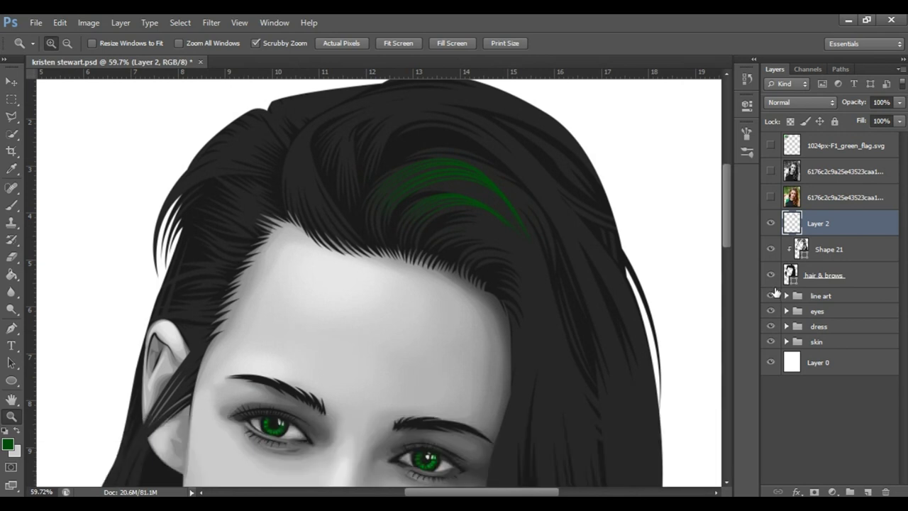
pyautogui.hotkey('ctrl', 'z')
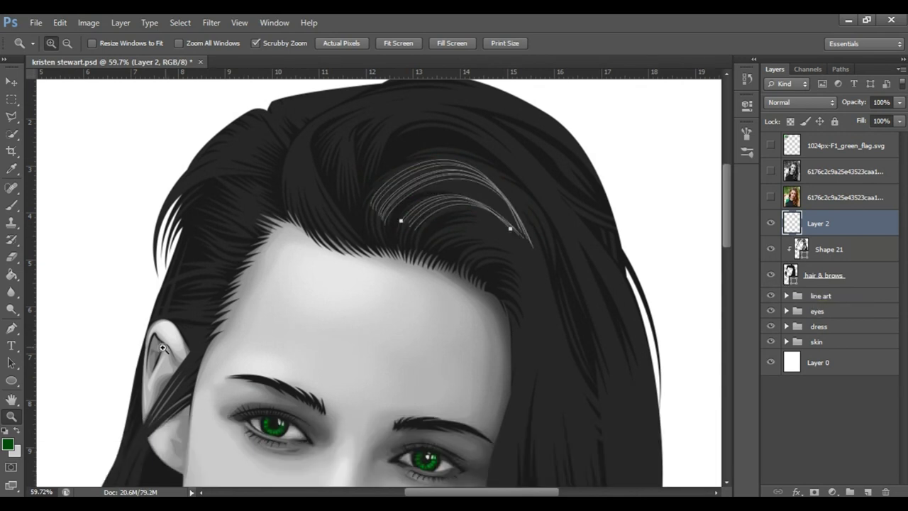
# Change the foreground brightness to 2, restroke the path, then undo the strokes
pyautogui.press('p')
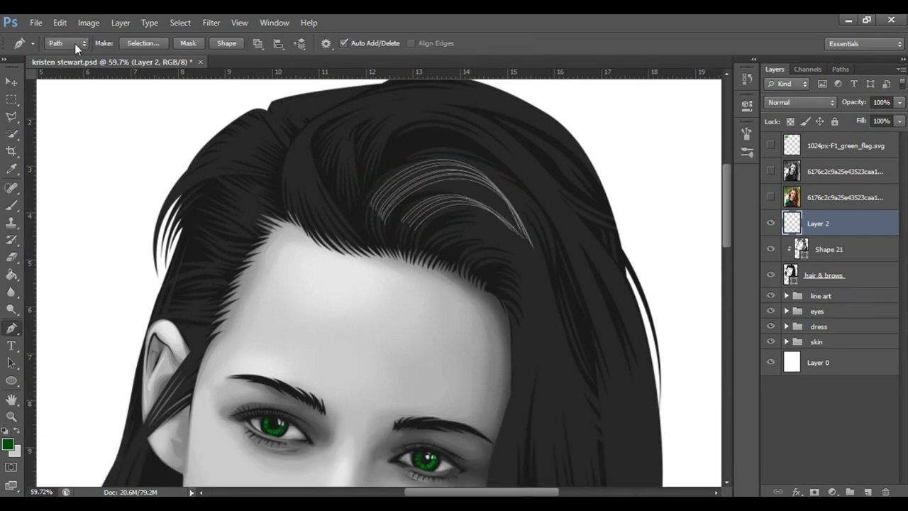
pyautogui.press('b')
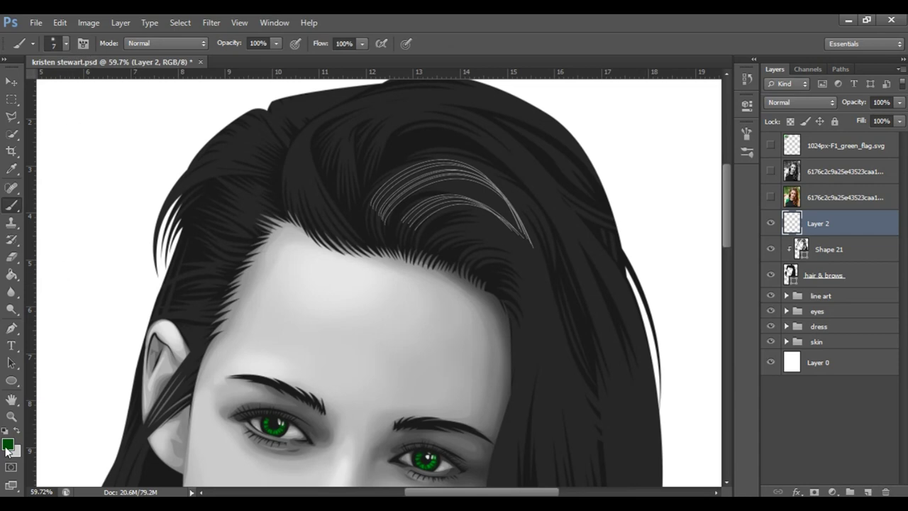
pyautogui.click(8, 445)
pyautogui.doubleClick(425, 291)
pyautogui.write('2')
pyautogui.press('Return')
pyautogui.press('p')
pyautogui.rightClick(410, 270)
pyautogui.click(440, 319)
pyautogui.press('Escape')
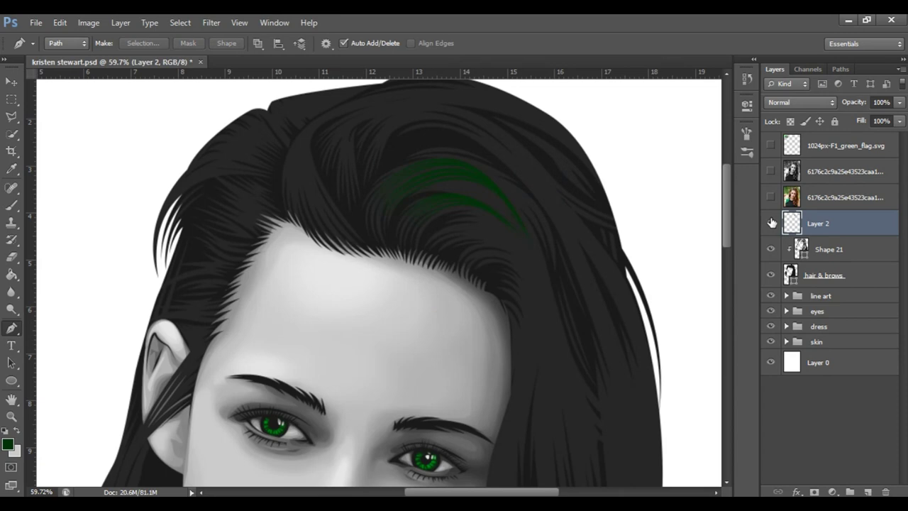
pyautogui.press('z')
pyautogui.moveTo(532, 203)
pyautogui.mouseDown()
pyautogui.moveTo(504, 258)
pyautogui.moveTo(546, 257)
pyautogui.mouseUp()
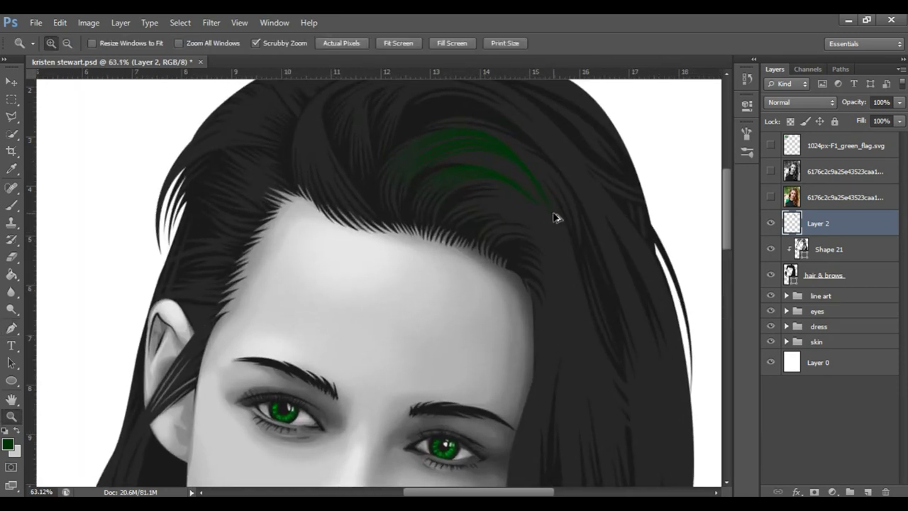
pyautogui.hotkey('ctrl', 'z')
# Set the foreground brightness to 25 and stroke the path as dark-green hair strands
pyautogui.press('p')
pyautogui.click(8, 444)
pyautogui.write('25')
pyautogui.press('Return')
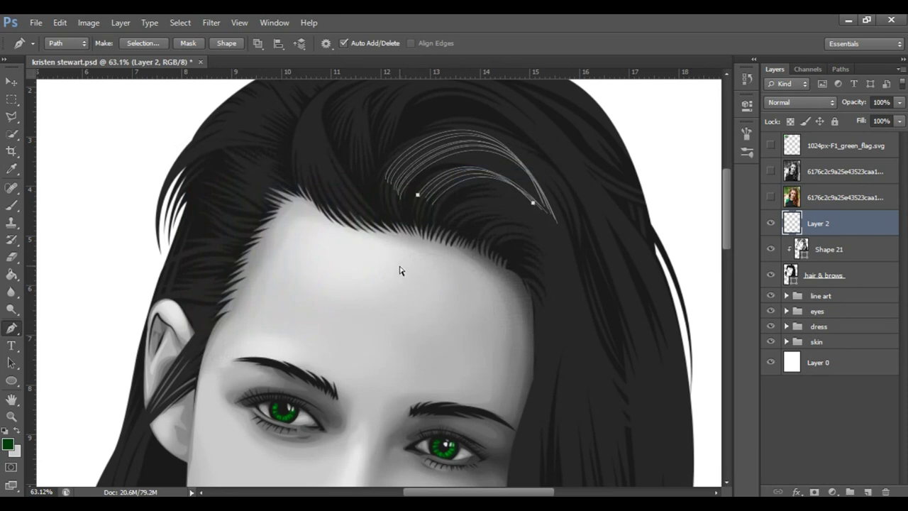
pyautogui.press('b')
pyautogui.press('p')
pyautogui.rightClick(311, 175)
pyautogui.click(353, 260)
pyautogui.press('Return')
pyautogui.press('Return')
# Compare the green strands against the reference photo by toggling its visibility
pyautogui.press('z')
pyautogui.moveTo(344, 261)
pyautogui.mouseDown()
pyautogui.moveTo(294, 197)
pyautogui.moveTo(475, 175)
pyautogui.moveTo(480, 184)
pyautogui.moveTo(511, 186)
pyautogui.moveTo(462, 186)
pyautogui.moveTo(497, 187)
pyautogui.mouseUp()
pyautogui.click(771, 198)
pyautogui.moveTo(649, 215)
pyautogui.mouseDown()
pyautogui.moveTo(326, 242)
pyautogui.moveTo(440, 243)
pyautogui.mouseUp()
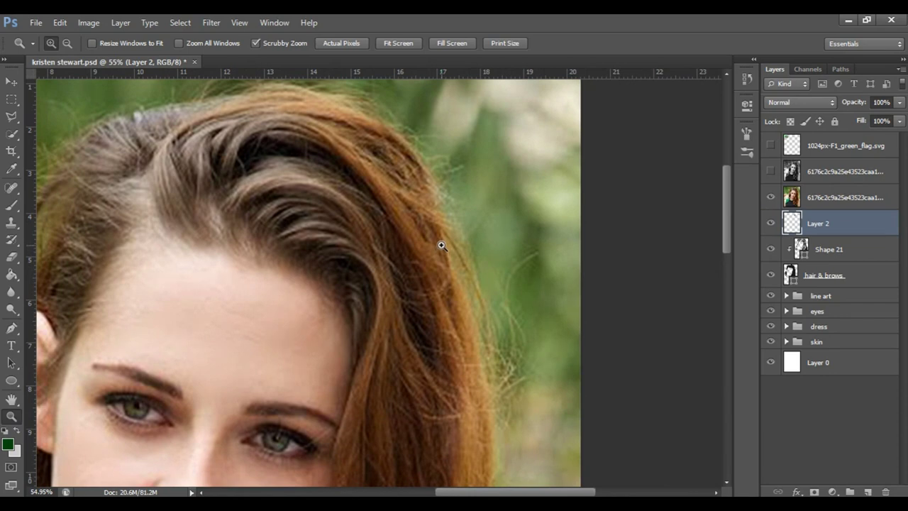
pyautogui.click(771, 197)
pyautogui.click(771, 197)
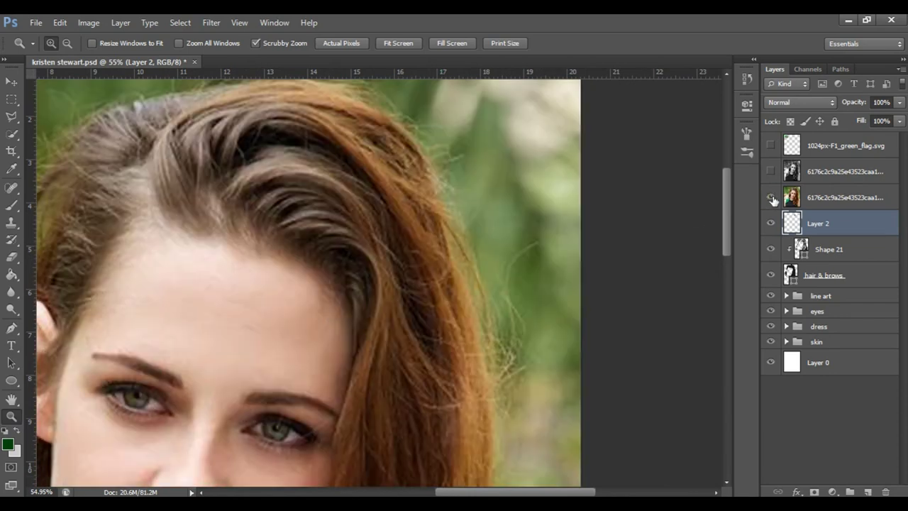
# Start a new curved strand path over the photo's hair
pyautogui.press('p')
pyautogui.click(290, 228)
pyautogui.moveTo(376, 255); pyautogui.dragTo(406, 322)
# Trace several curved strand paths down the right-hand lock of hair
pyautogui.moveTo(298, 259); pyautogui.dragTo(337, 260)
pyautogui.press('p')
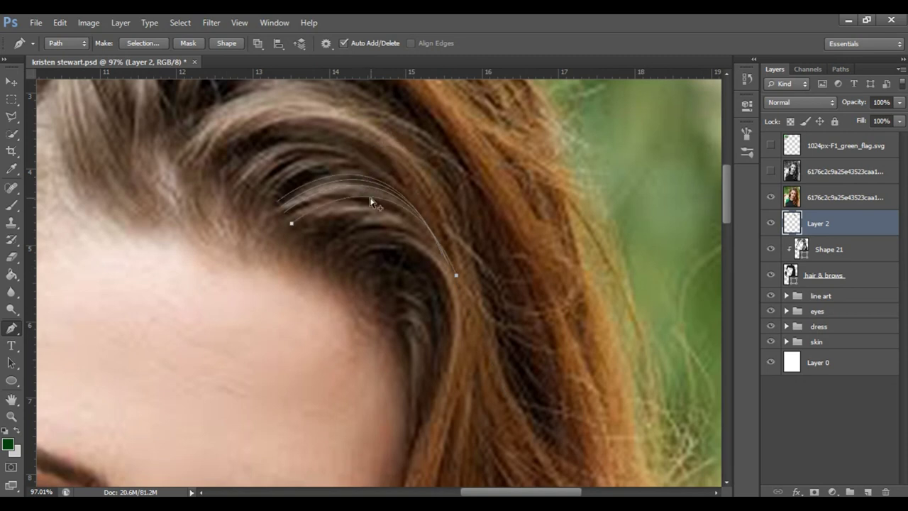
pyautogui.scroll(2, 397, 206)
pyautogui.click(342, 137)
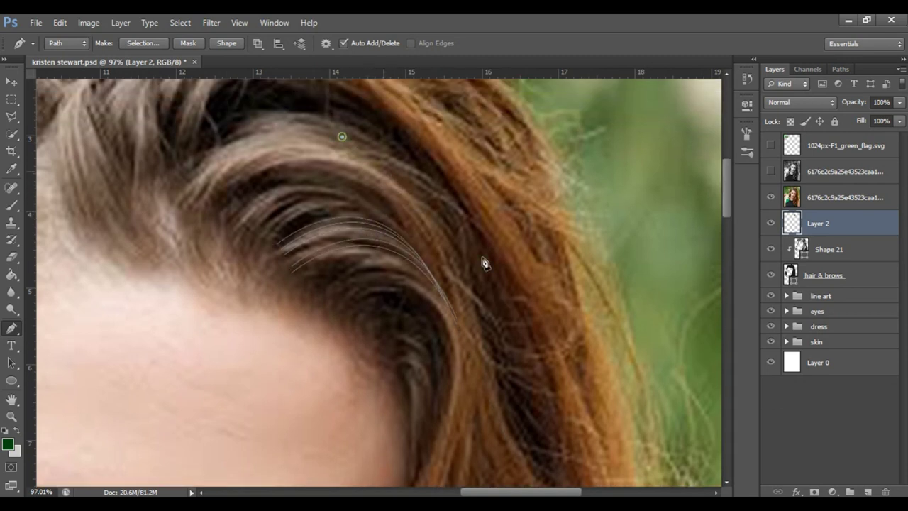
pyautogui.moveTo(471, 289); pyautogui.dragTo(487, 381)
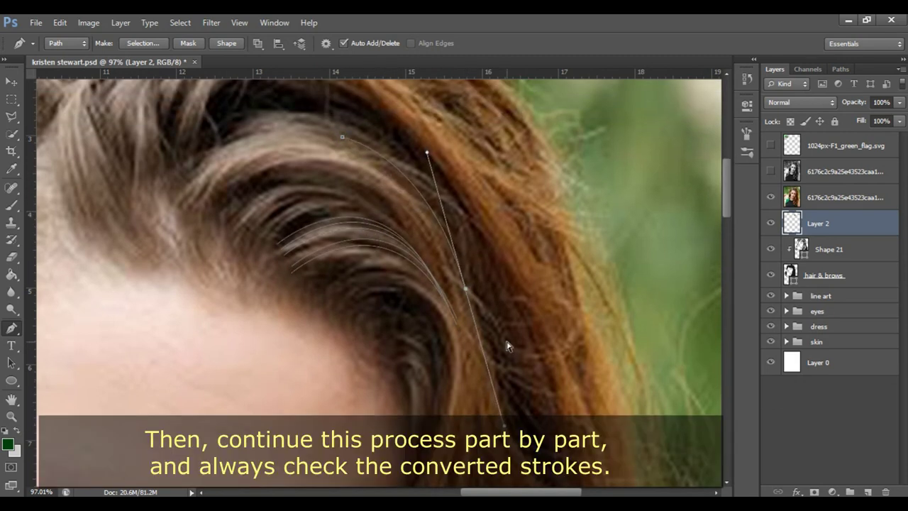
pyautogui.moveTo(440, 229); pyautogui.dragTo(448, 245)
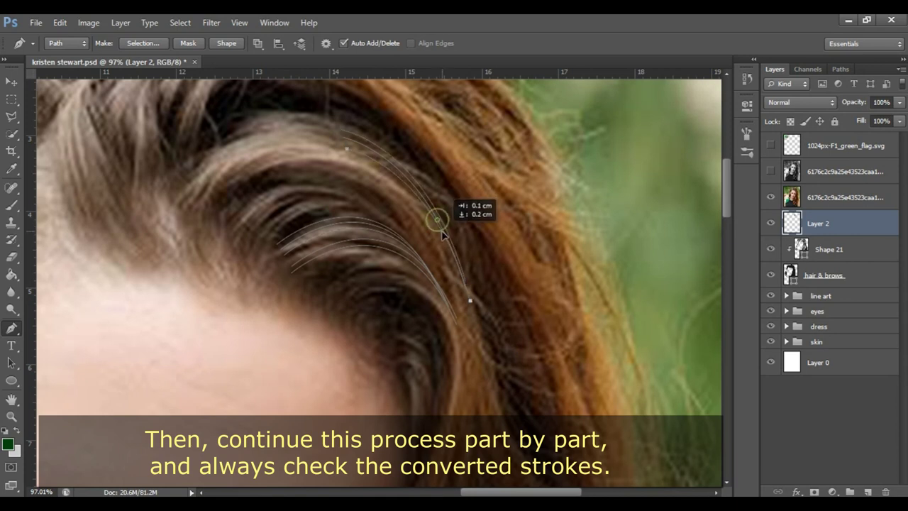
pyautogui.scroll(-2, 487, 213)
pyautogui.scroll(-2, 487, 213)
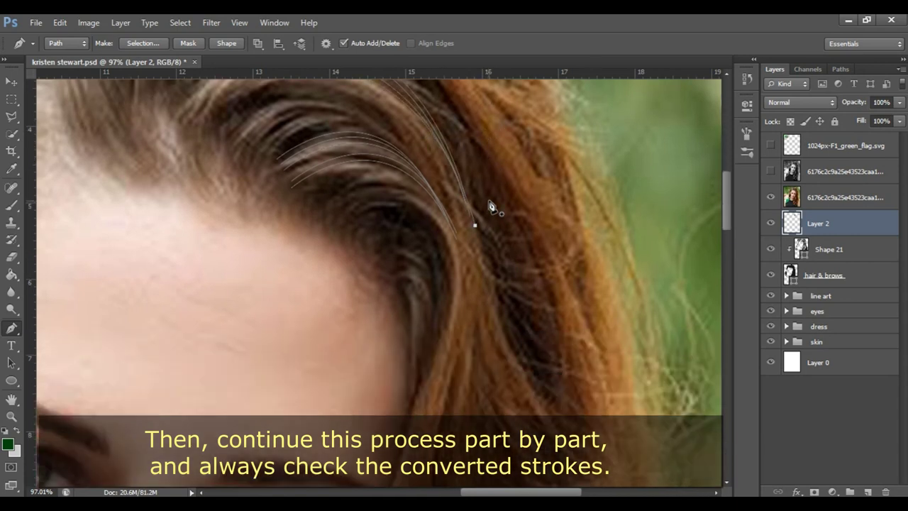
pyautogui.click(343, 210)
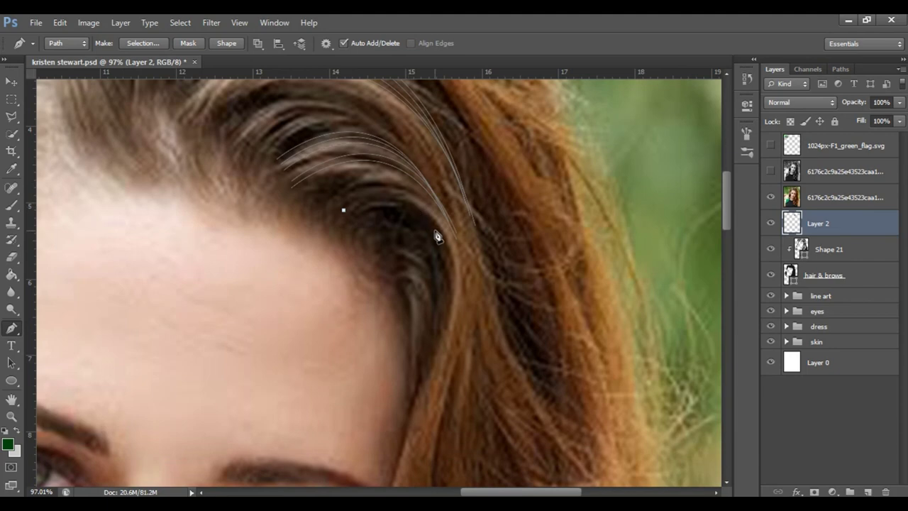
pyautogui.moveTo(428, 203); pyautogui.dragTo(457, 240)
pyautogui.moveTo(419, 422)
pyautogui.mouseDown()
pyautogui.moveTo(547, 345)
pyautogui.moveTo(503, 320)
pyautogui.moveTo(482, 202)
pyautogui.mouseUp()
pyautogui.click(482, 204)
# Toggle the colour photo off and on, zooming to compare the strands with the hair
pyautogui.scroll(2, 490, 121)
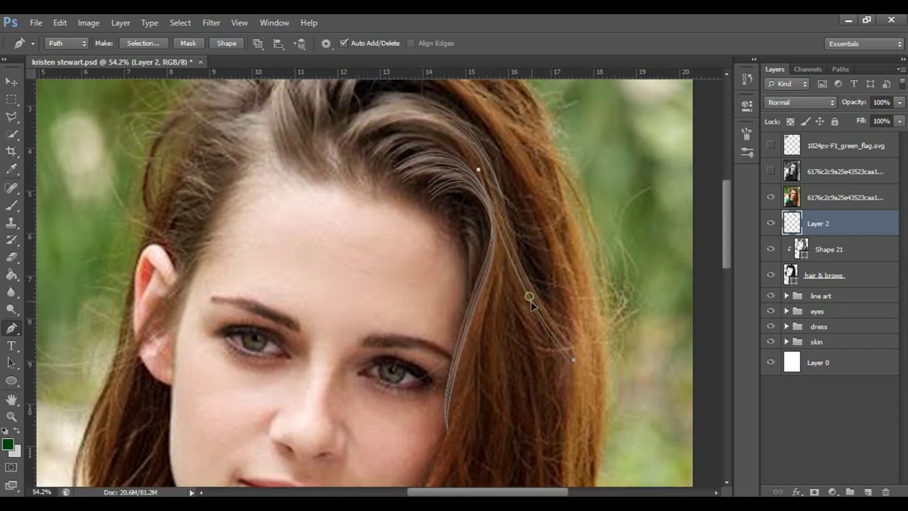
pyautogui.scroll(-1, 511, 277)
pyautogui.click(772, 198)
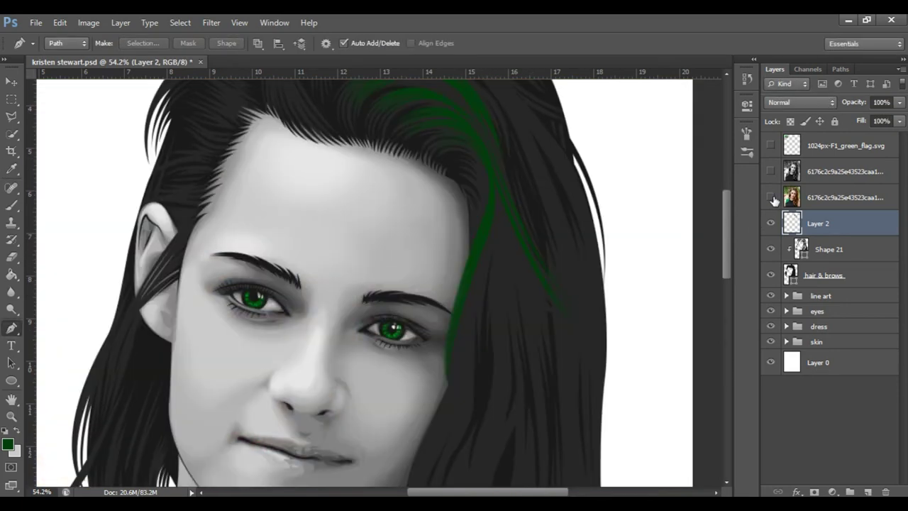
pyautogui.click(772, 197)
pyautogui.press('z')
pyautogui.moveTo(567, 232)
pyautogui.mouseDown()
pyautogui.moveTo(511, 231)
pyautogui.moveTo(552, 232)
pyautogui.mouseUp()
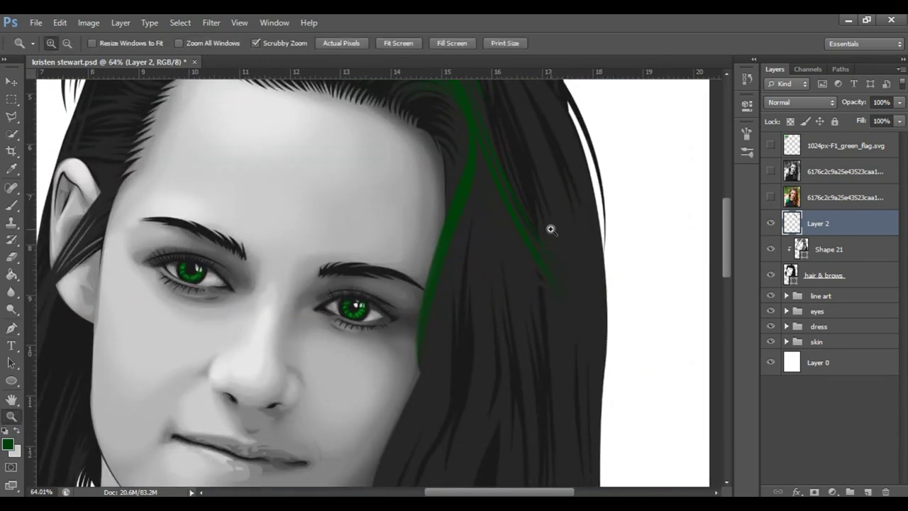
pyautogui.click(771, 198)
pyautogui.moveTo(596, 328); pyautogui.dragTo(551, 329)
# Trace a long strand down the right lock and stroke the paths onto Layer 2
pyautogui.press('p')
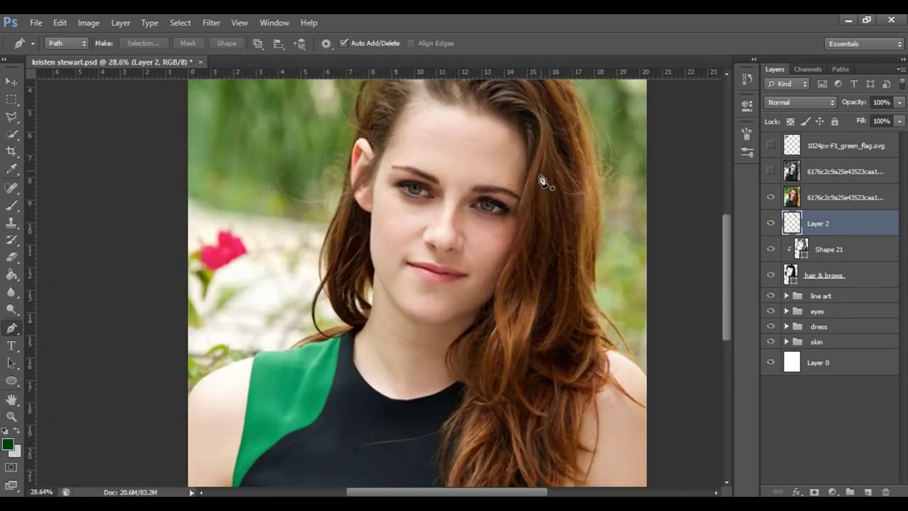
pyautogui.moveTo(537, 186); pyautogui.dragTo(555, 224)
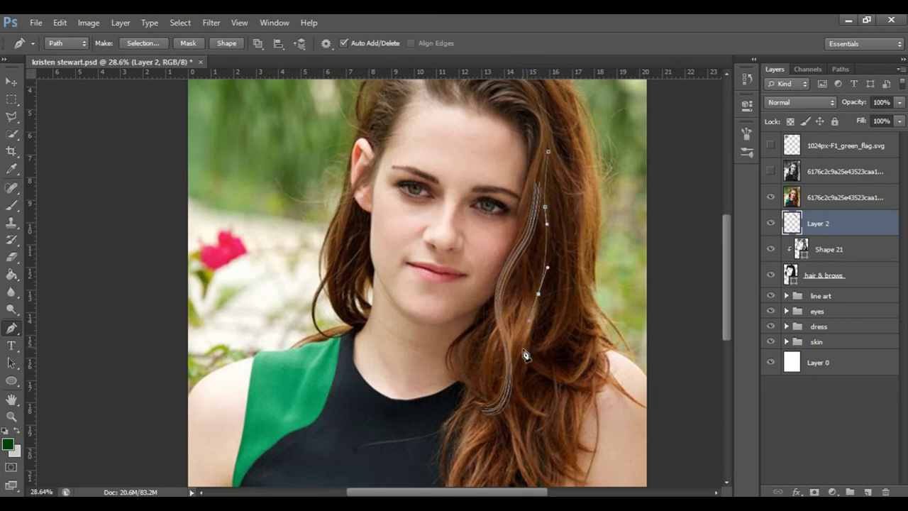
pyautogui.moveTo(539, 293); pyautogui.dragTo(532, 292)
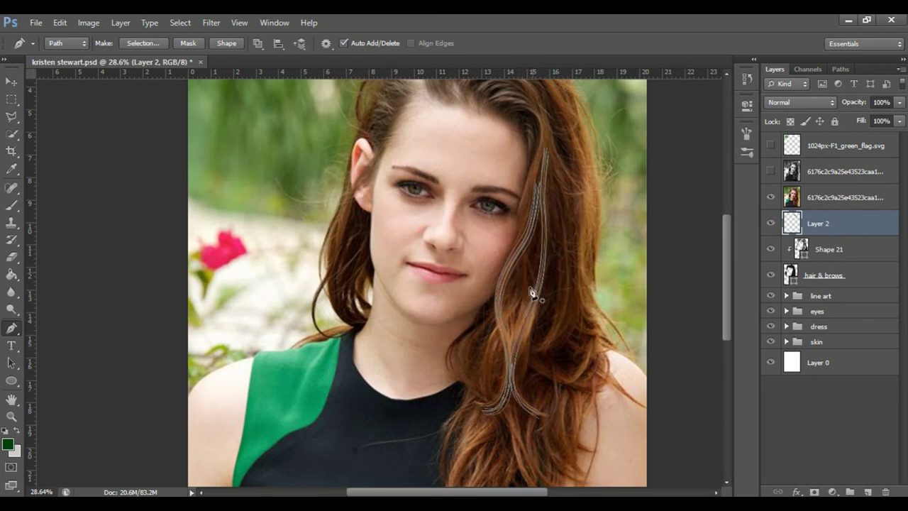
pyautogui.click(517, 299)
pyautogui.click(521, 298)
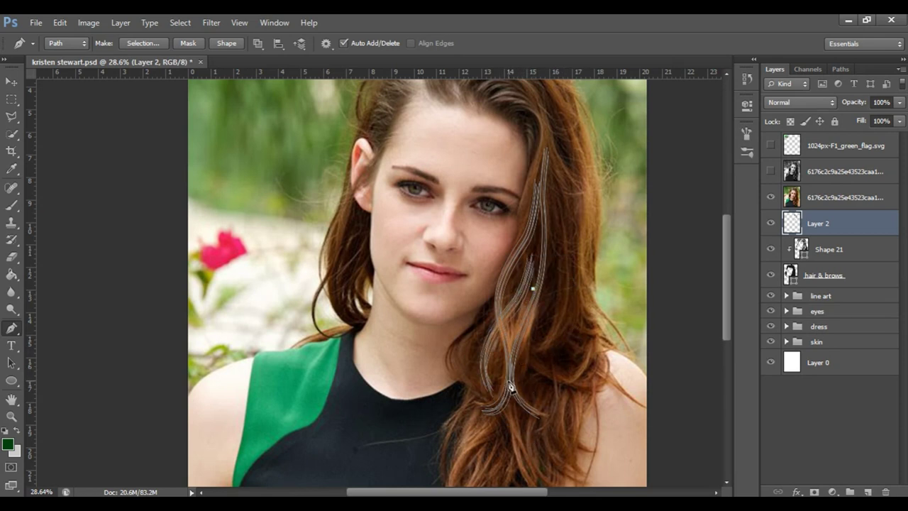
pyautogui.rightClick(568, 288)
pyautogui.click(603, 318)
pyautogui.press('Return')
# Hide the colour photo and zoom in to inspect the stroked strands
pyautogui.click(770, 197)
pyautogui.press('z')
pyautogui.click(553, 216)
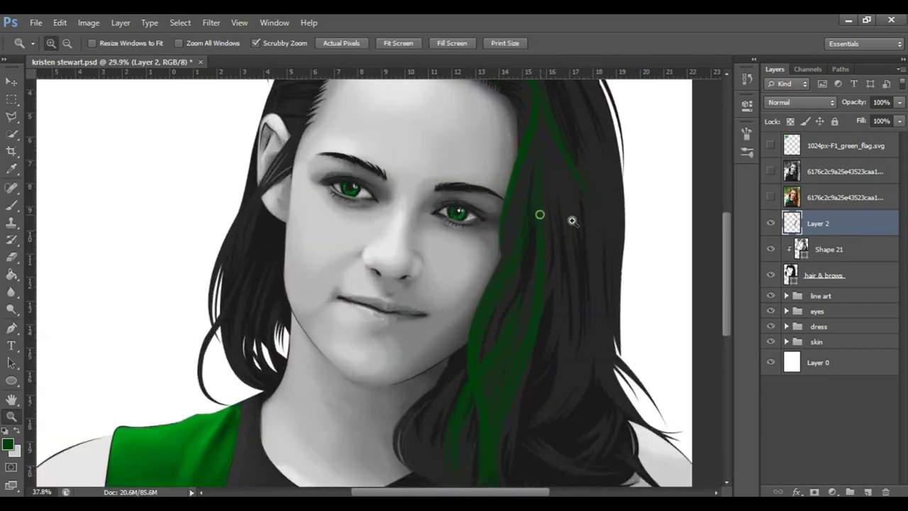
pyautogui.scroll(4, 573, 186)
# Draw one more strand path on the lock and stroke it green
pyautogui.press('p')
pyautogui.click(550, 237)
pyautogui.moveTo(545, 306); pyautogui.dragTo(541, 317)
pyautogui.scroll(-3, 539, 316)
pyautogui.click(518, 346)
pyautogui.click(552, 153)
pyautogui.rightClick(560, 227)
pyautogui.click(608, 319)
# Zoom out to fit the whole portrait and select the green flag layer
pyautogui.press('z')
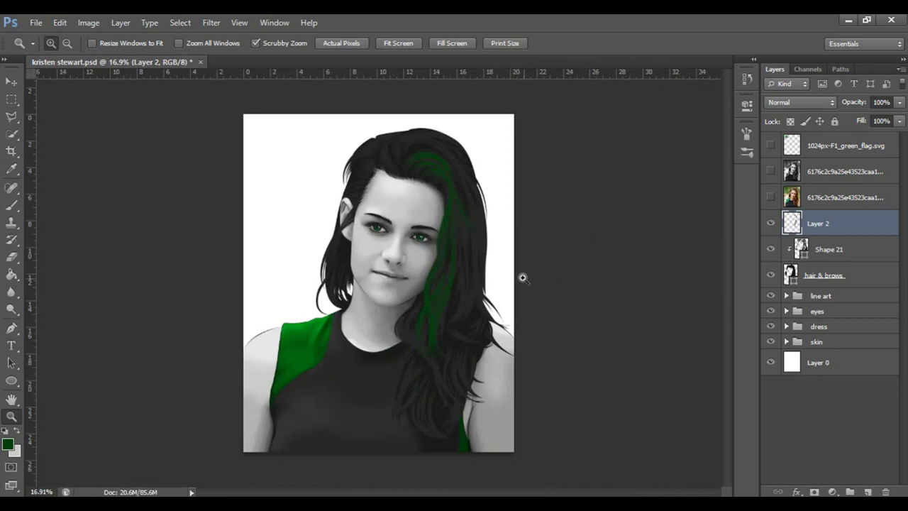
pyautogui.moveTo(523, 278); pyautogui.dragTo(650, 257)
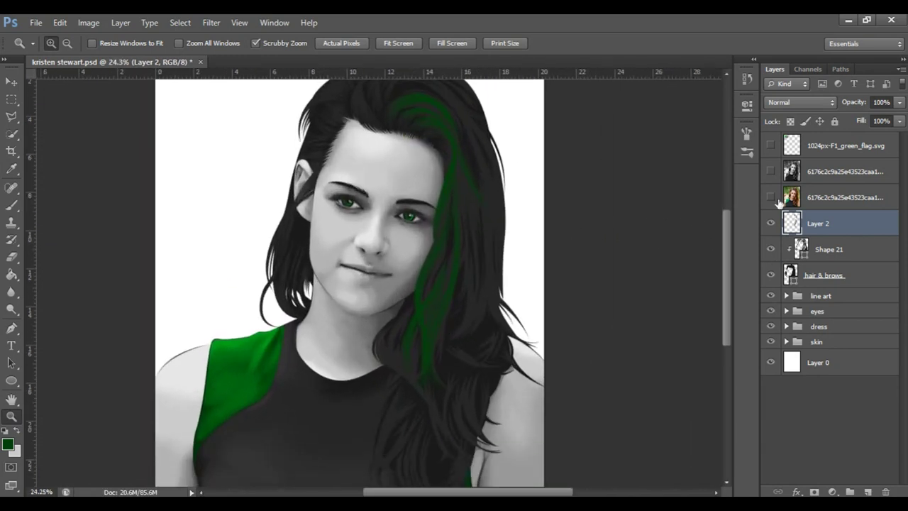
pyautogui.moveTo(568, 238); pyautogui.dragTo(551, 285)
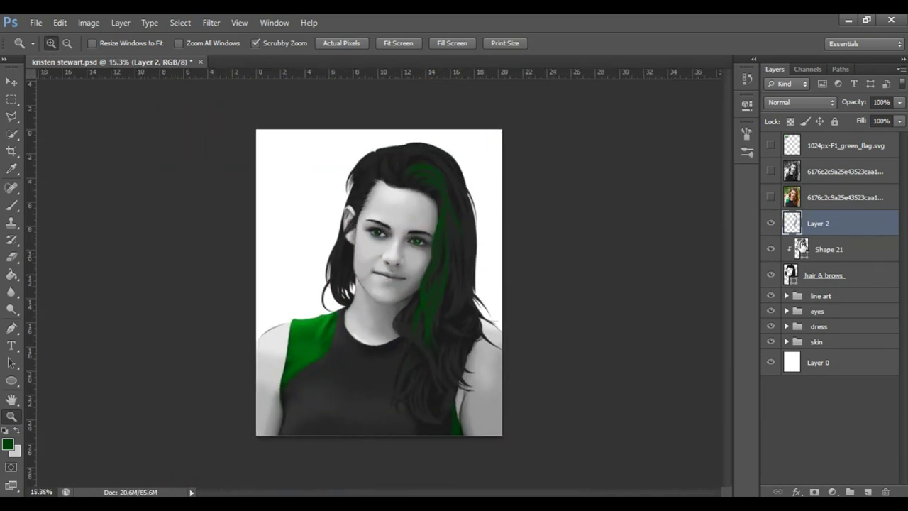
pyautogui.click(839, 148)
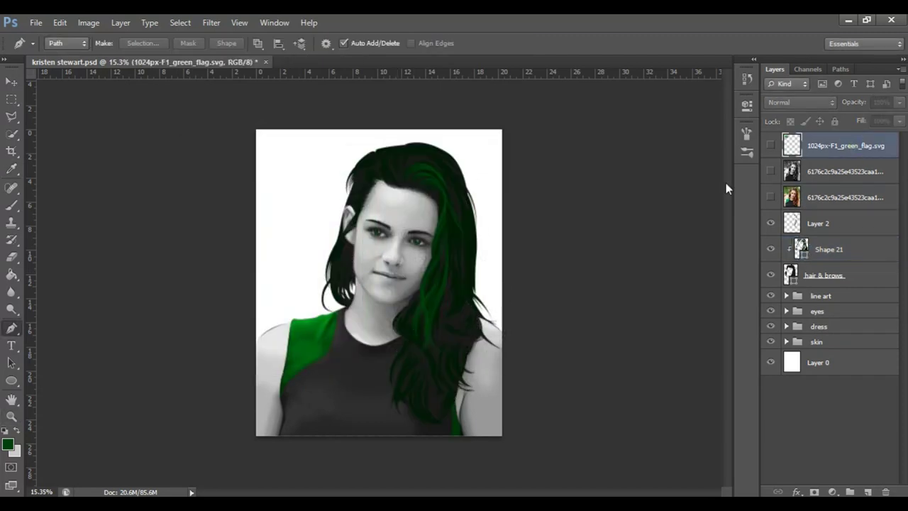
# Adjust the hair shape's fill colour, then reselect Layer 2 and the greyscale photo layer
pyautogui.doubleClick(802, 247)
pyautogui.click(486, 170)
pyautogui.click(851, 222)
pyautogui.click(853, 170)
# Zoom in on the lower hair with the Pen tool active on Layer 2
pyautogui.moveTo(421, 266); pyautogui.dragTo(469, 217)
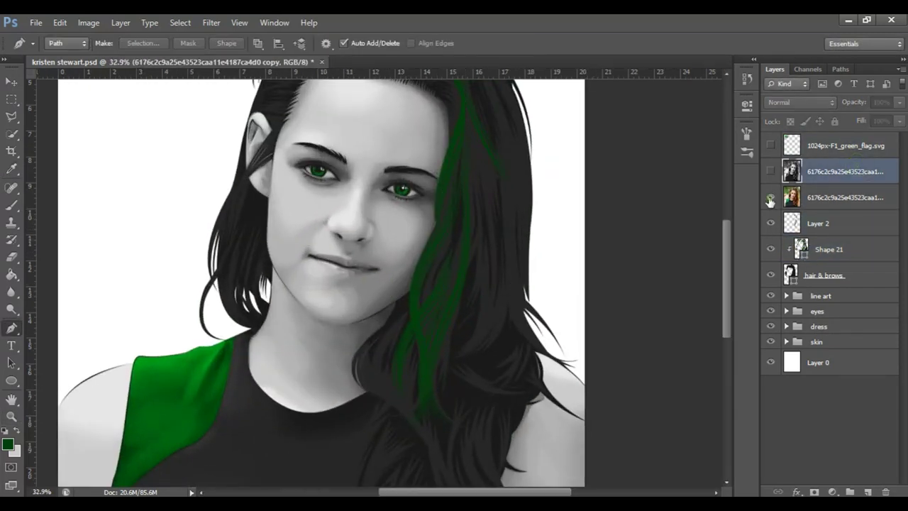
pyautogui.click(771, 198)
pyautogui.click(772, 198)
pyautogui.press('z')
pyautogui.moveTo(410, 310)
pyautogui.mouseDown()
pyautogui.moveTo(426, 311)
pyautogui.moveTo(440, 272)
pyautogui.mouseUp()
pyautogui.press('p')
pyautogui.hotkey('alt', '[')
pyautogui.hotkey('alt', '[')
# Trace a curved strand path down the lower lock against the photo
pyautogui.click(407, 218)
pyautogui.moveTo(391, 346); pyautogui.dragTo(402, 291)
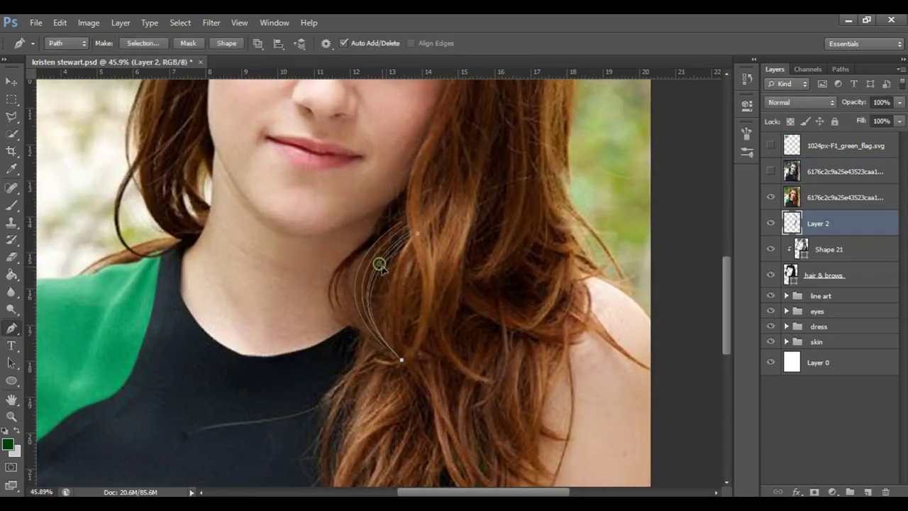
pyautogui.moveTo(418, 353)
pyautogui.mouseDown()
pyautogui.moveTo(533, 400)
pyautogui.moveTo(345, 292)
pyautogui.mouseUp()
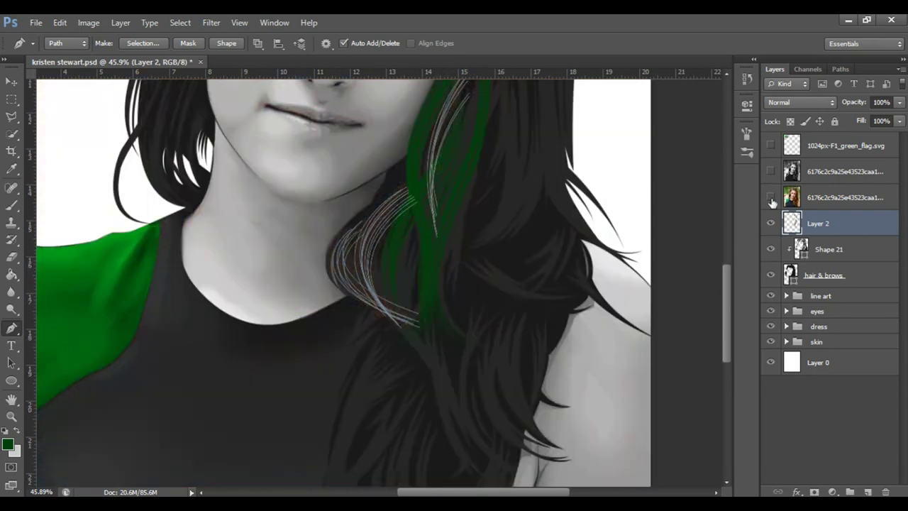
pyautogui.click(771, 198)
pyautogui.moveTo(412, 212); pyautogui.dragTo(401, 250)
pyautogui.scroll(-2, 440, 221)
pyautogui.keyDown('alt'); pyautogui.click(487, 388); pyautogui.keyUp('alt')
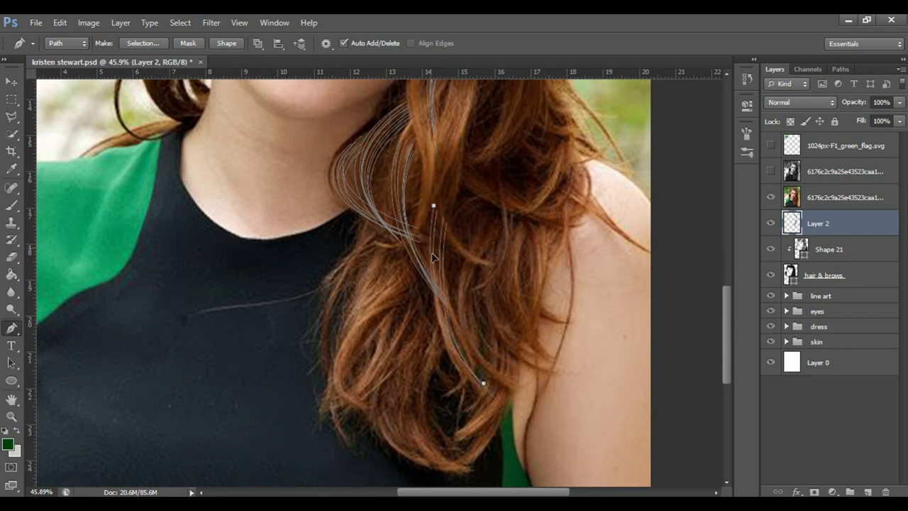
pyautogui.moveTo(489, 211); pyautogui.dragTo(466, 260)
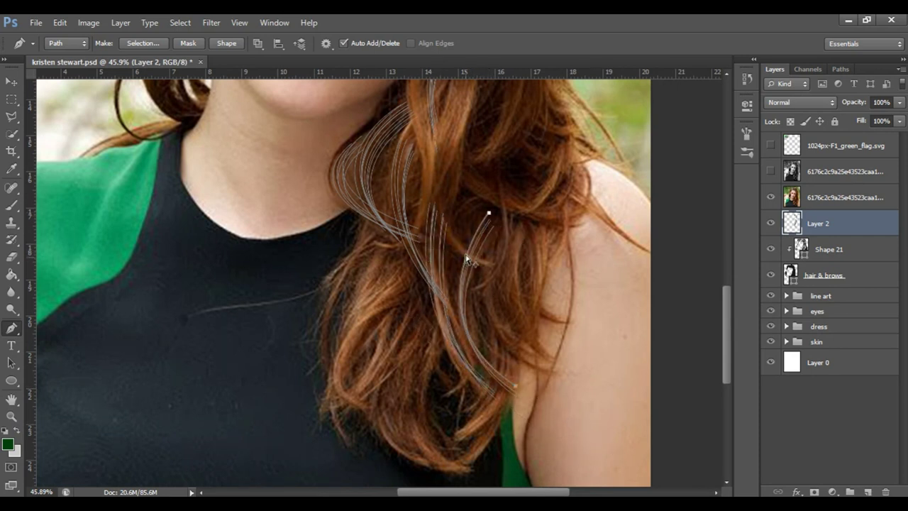
pyautogui.scroll(-1, 414, 287)
pyautogui.moveTo(368, 401); pyautogui.dragTo(395, 335)
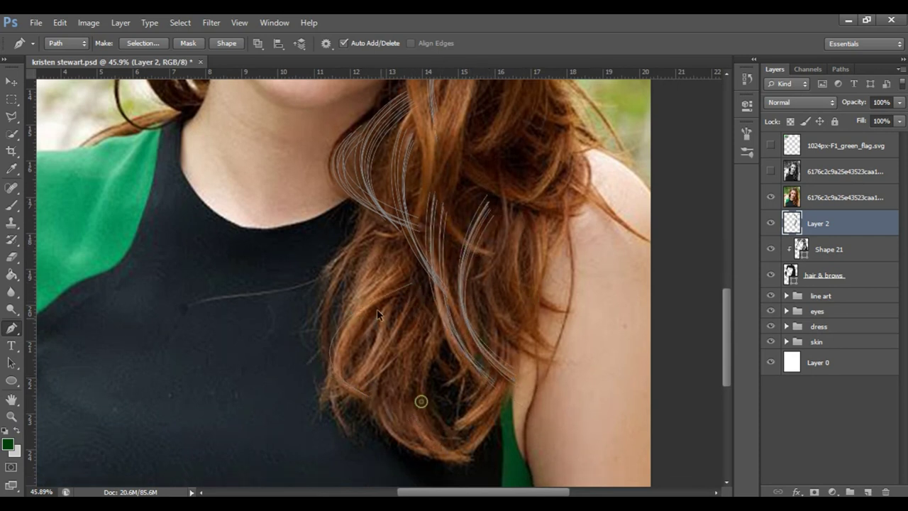
pyautogui.moveTo(345, 365); pyautogui.dragTo(356, 341)
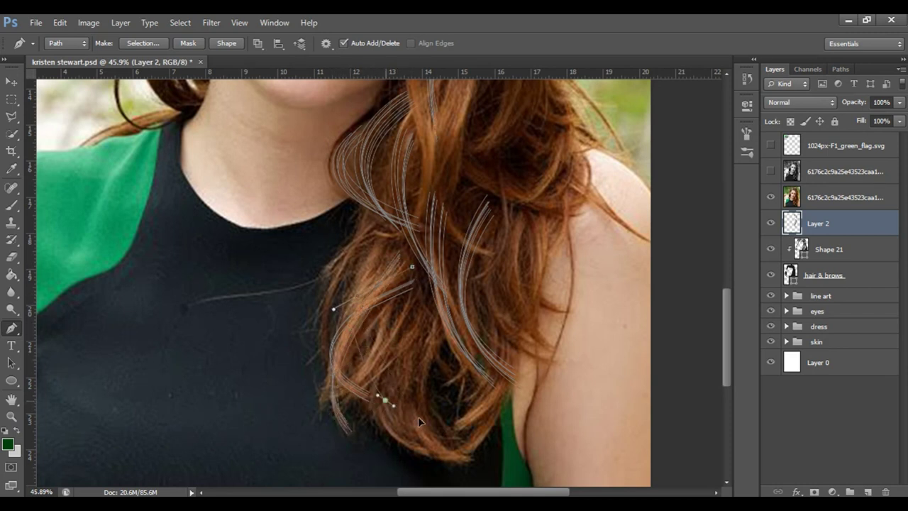
# Draw several more curved strand paths across the lower curls
pyautogui.moveTo(390, 259); pyautogui.dragTo(383, 253)
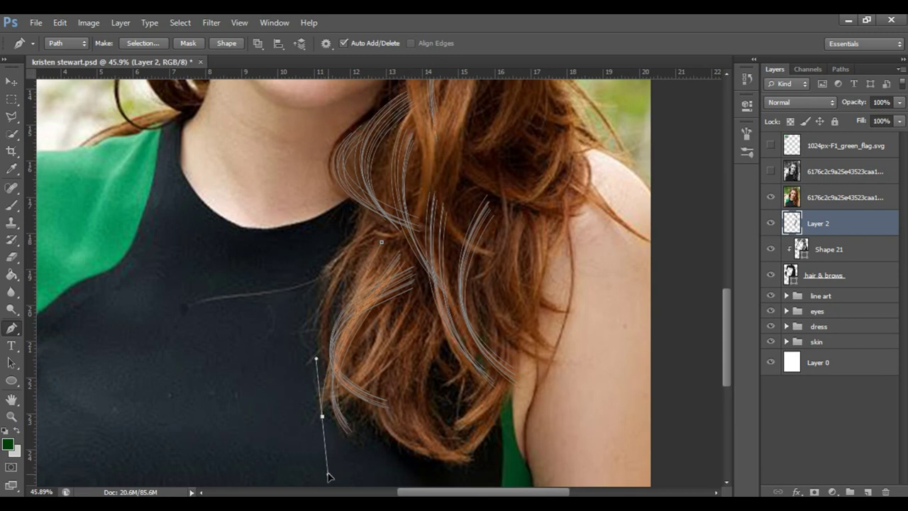
pyautogui.moveTo(329, 477); pyautogui.dragTo(348, 254)
pyautogui.click(424, 308)
pyautogui.moveTo(309, 419); pyautogui.dragTo(395, 345)
pyautogui.click(400, 321)
pyautogui.moveTo(428, 452); pyautogui.dragTo(389, 424)
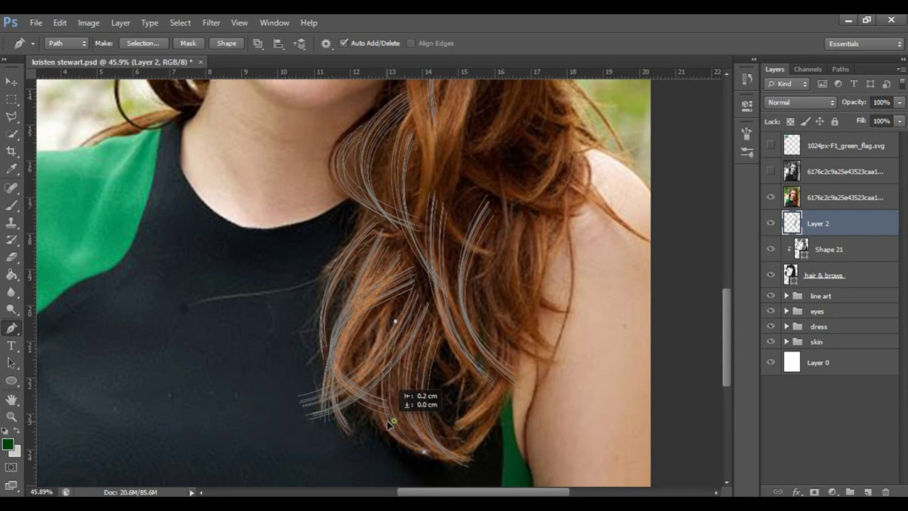
pyautogui.click(393, 310)
pyautogui.moveTo(283, 411); pyautogui.dragTo(189, 442)
pyautogui.moveTo(403, 246); pyautogui.dragTo(412, 257)
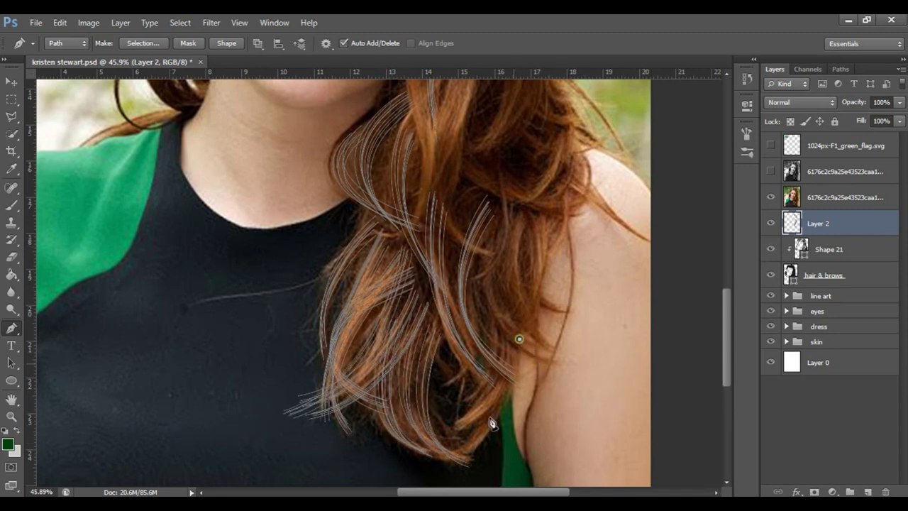
pyautogui.moveTo(469, 457); pyautogui.dragTo(503, 442)
pyautogui.moveTo(523, 332); pyautogui.dragTo(530, 328)
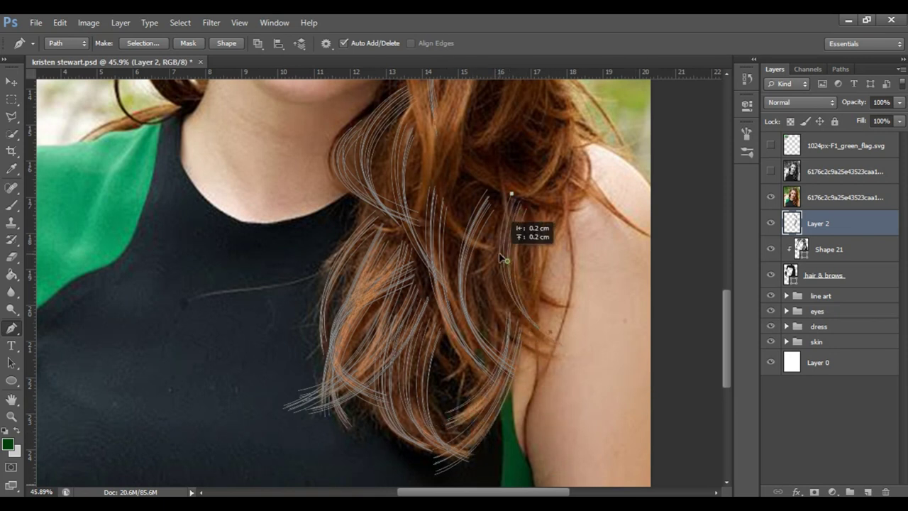
# Add strands curving down toward the shoulder, then hide the reference photo layer
pyautogui.click(496, 193)
pyautogui.moveTo(563, 357); pyautogui.dragTo(653, 412)
pyautogui.moveTo(490, 294); pyautogui.dragTo(484, 290)
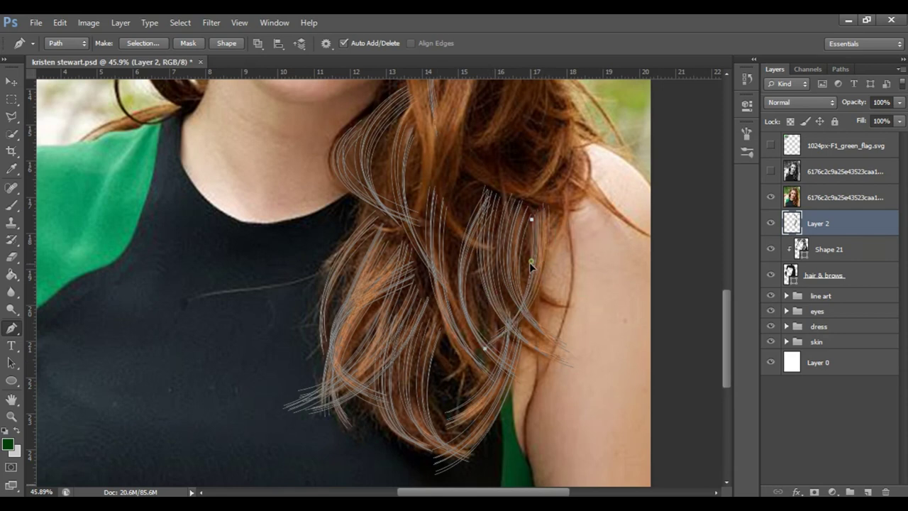
pyautogui.scroll(3, 568, 266)
pyautogui.moveTo(604, 359); pyautogui.dragTo(561, 312)
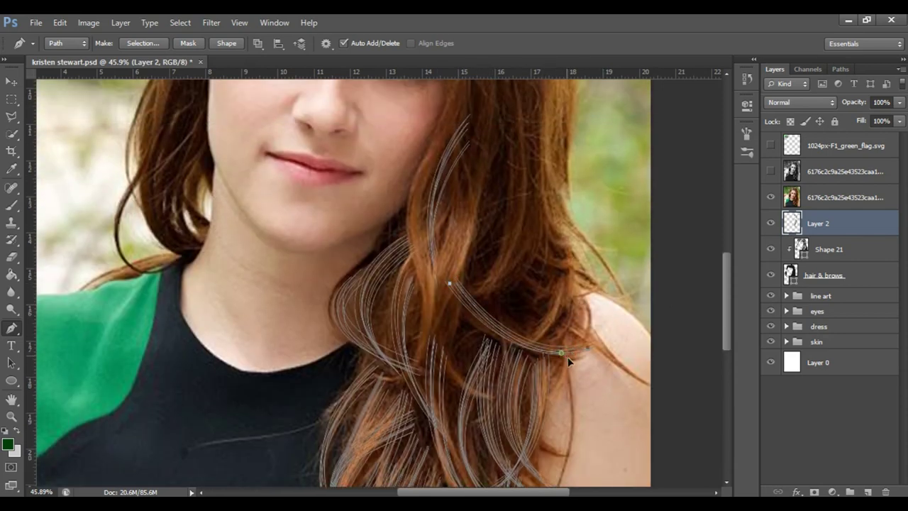
pyautogui.moveTo(653, 393); pyautogui.dragTo(657, 391)
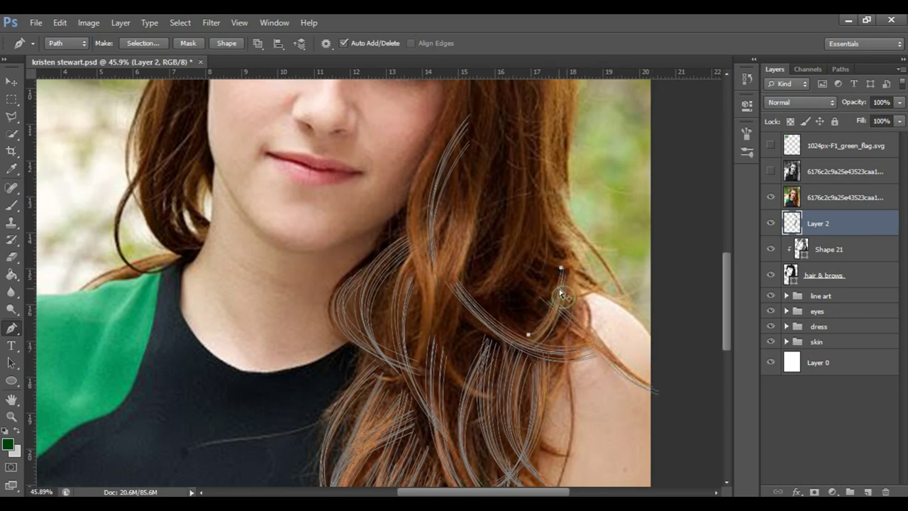
pyautogui.click(569, 298)
pyautogui.click(771, 197)
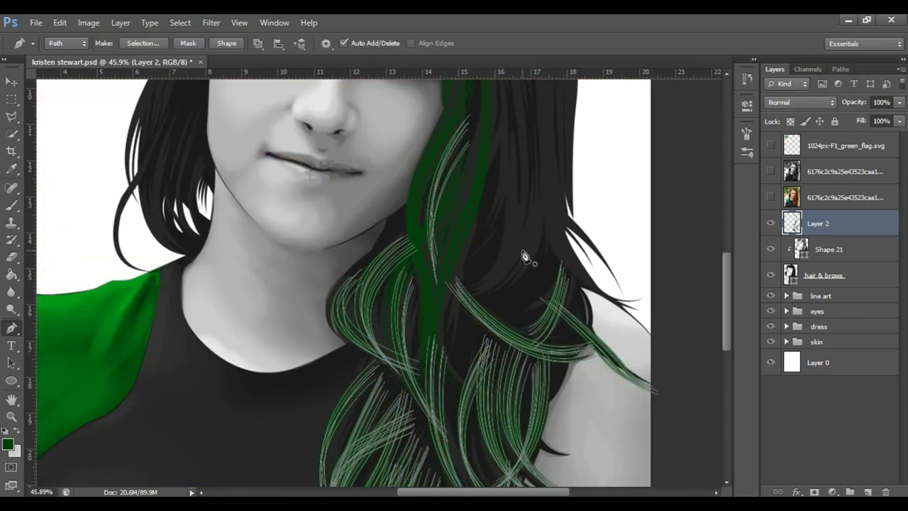
pyautogui.press('z')
pyautogui.scroll(-3, 525, 341)
pyautogui.scroll(1, 416, 366)
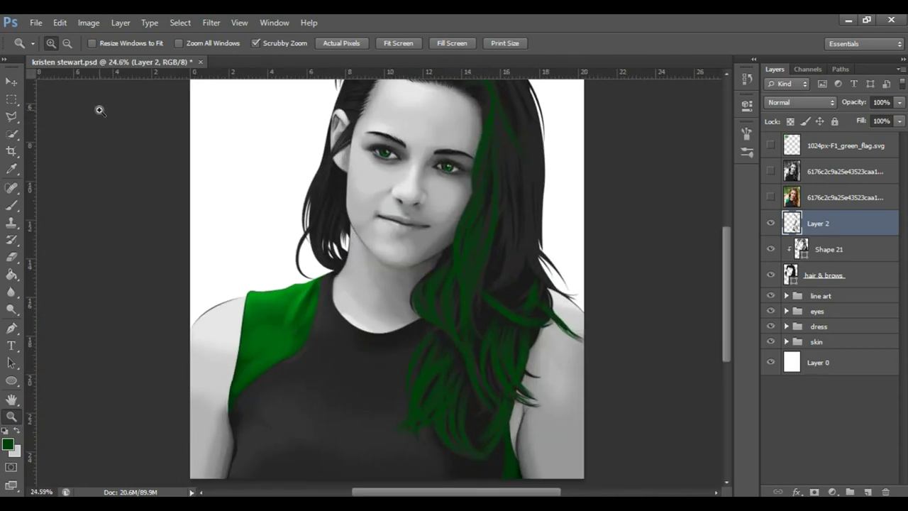
pyautogui.moveTo(419, 286)
pyautogui.mouseDown()
pyautogui.moveTo(574, 278)
pyautogui.moveTo(433, 290)
pyautogui.moveTo(637, 313)
pyautogui.mouseUp()
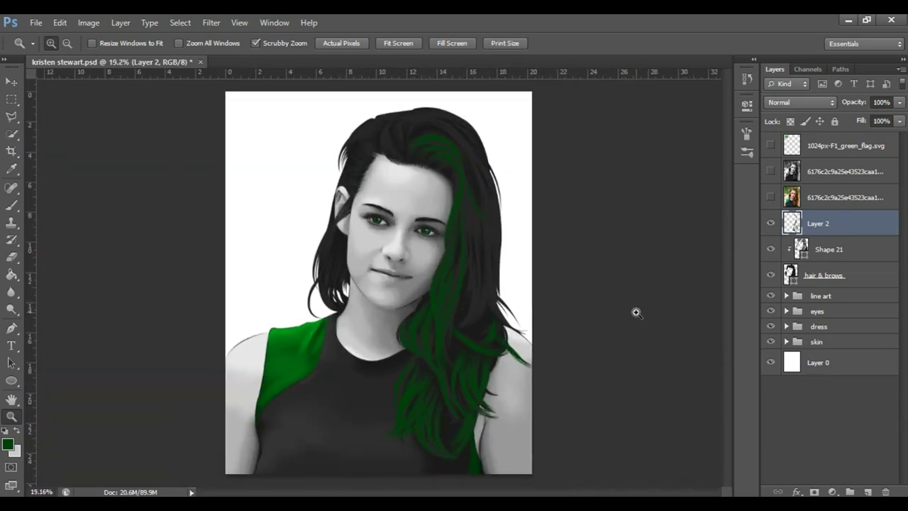
pyautogui.moveTo(625, 278)
pyautogui.mouseDown()
pyautogui.moveTo(483, 286)
pyautogui.moveTo(501, 293)
pyautogui.moveTo(508, 262)
pyautogui.mouseUp()
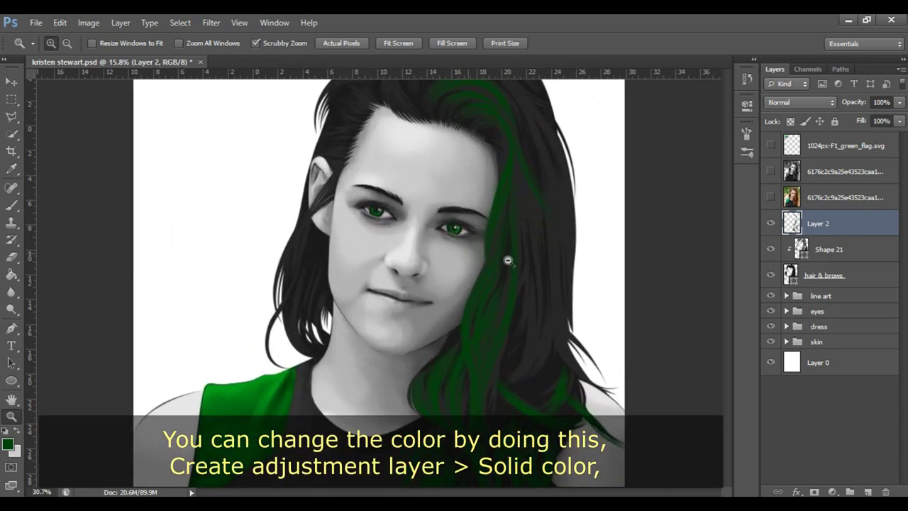
pyautogui.moveTo(508, 261); pyautogui.dragTo(484, 267)
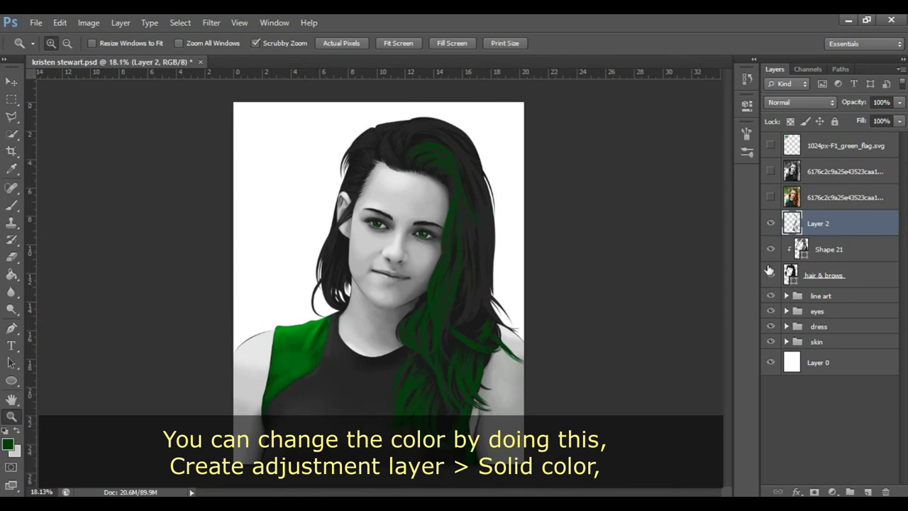
# Add a dark green Solid Color fill layer clipped to Layer 2
pyautogui.click(833, 492)
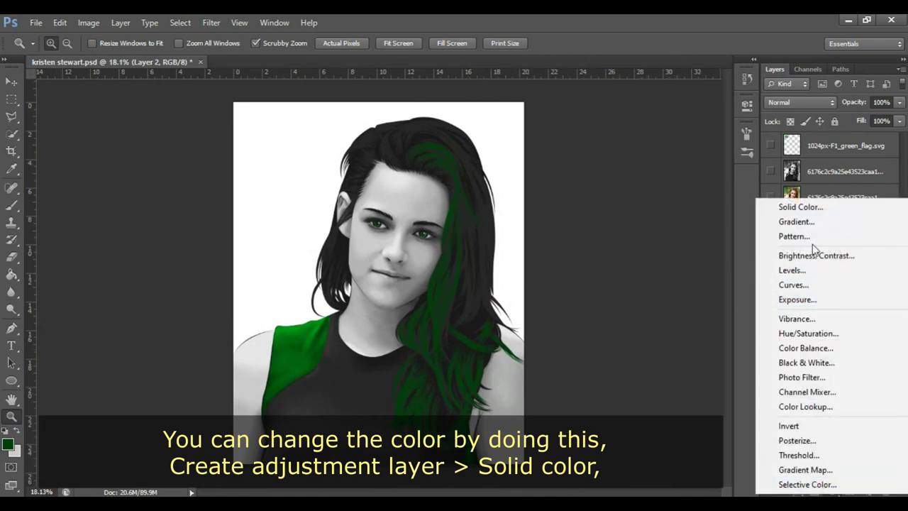
pyautogui.click(817, 205)
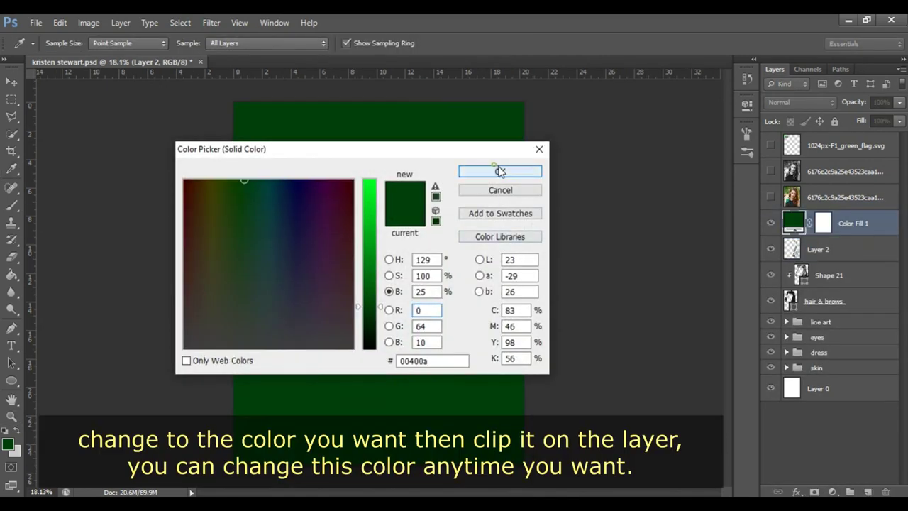
pyautogui.click(523, 171)
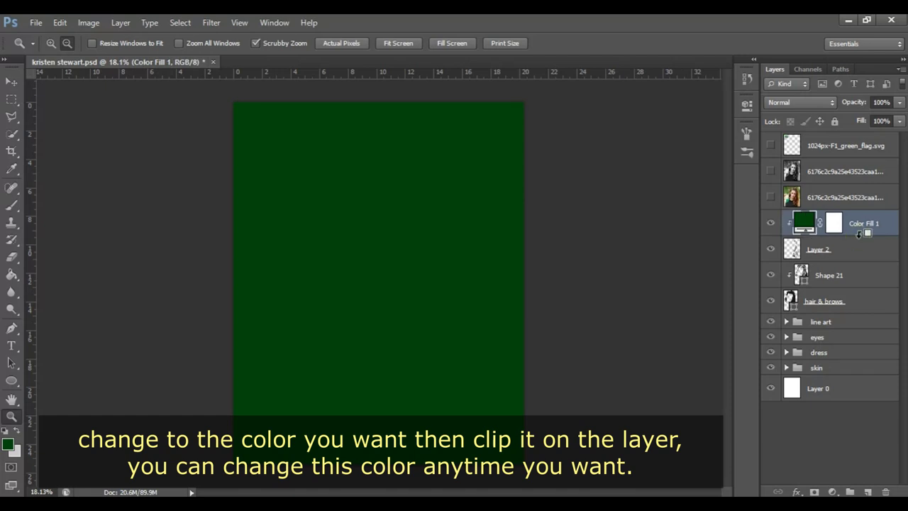
pyautogui.hotkey('ctrl', 'alt', 'g')
# Raise the fill colour's Brightness to 30 and view the whole portrait
pyautogui.doubleClick(804, 225)
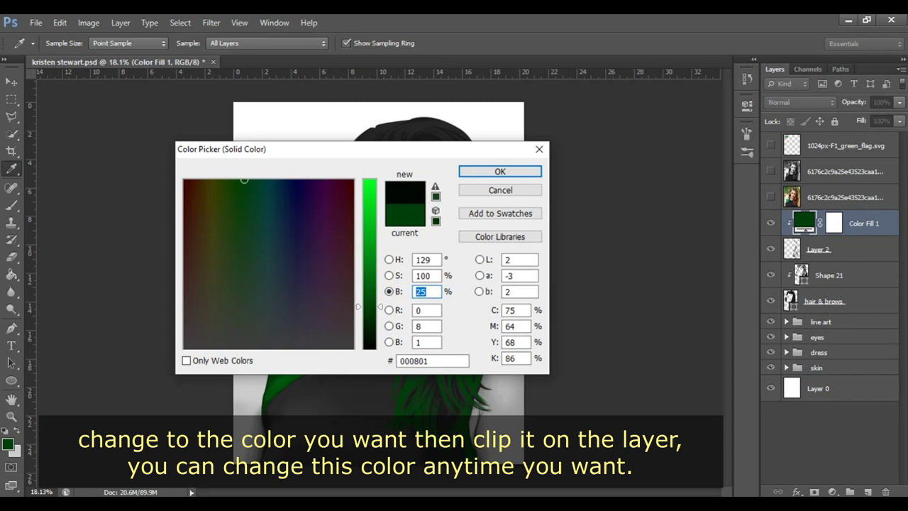
pyautogui.write('30')
pyautogui.press('Return')
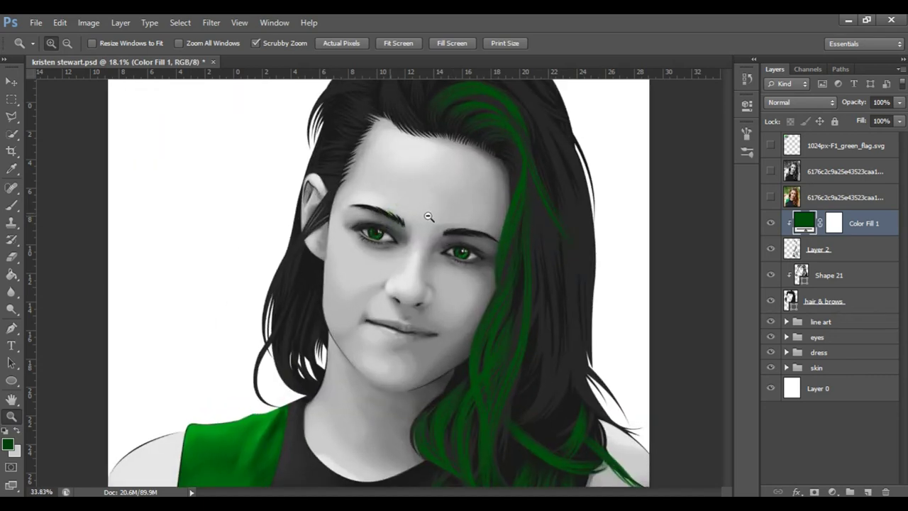
pyautogui.moveTo(390, 213); pyautogui.dragTo(384, 214)
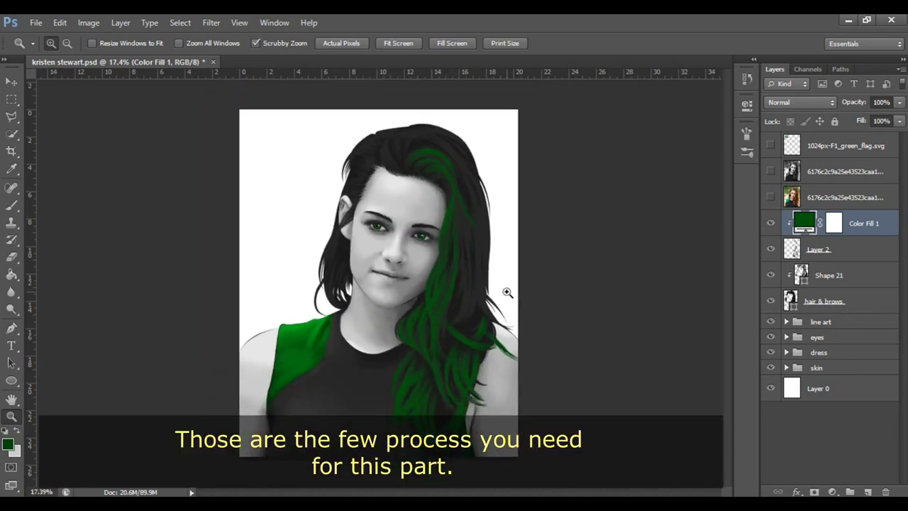
# Zoom in on the face and hair, select Layer 2 and switch to the Pen tool
pyautogui.moveTo(487, 290)
pyautogui.mouseDown()
pyautogui.moveTo(519, 258)
pyautogui.moveTo(527, 278)
pyautogui.moveTo(642, 273)
pyautogui.mouseUp()
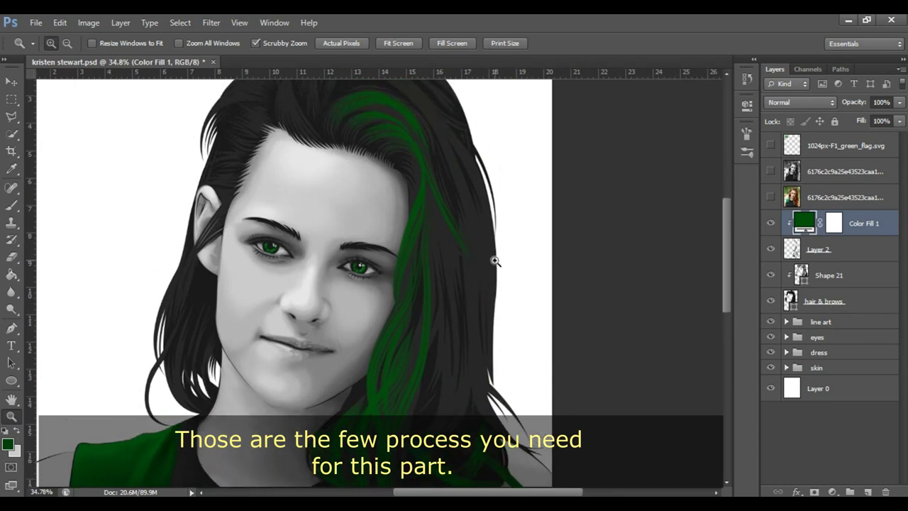
pyautogui.scroll(3, 494, 259)
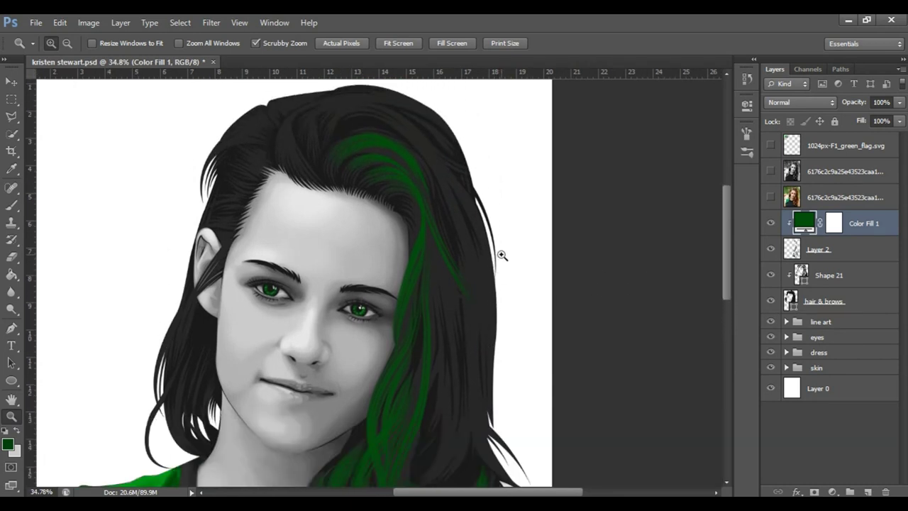
pyautogui.scroll(-2, 412, 250)
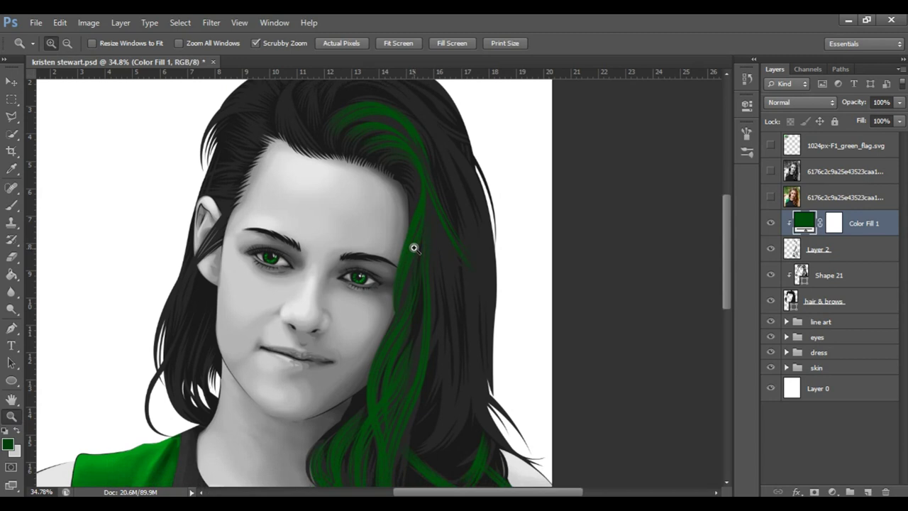
pyautogui.click(787, 253)
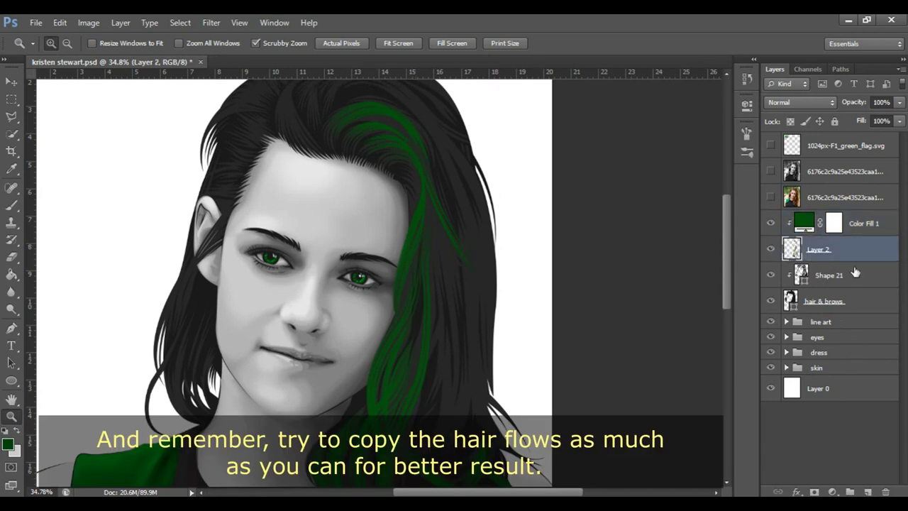
pyautogui.press('p')
pyautogui.scroll(-2, 490, 242)
pyautogui.scroll(-1, 496, 249)
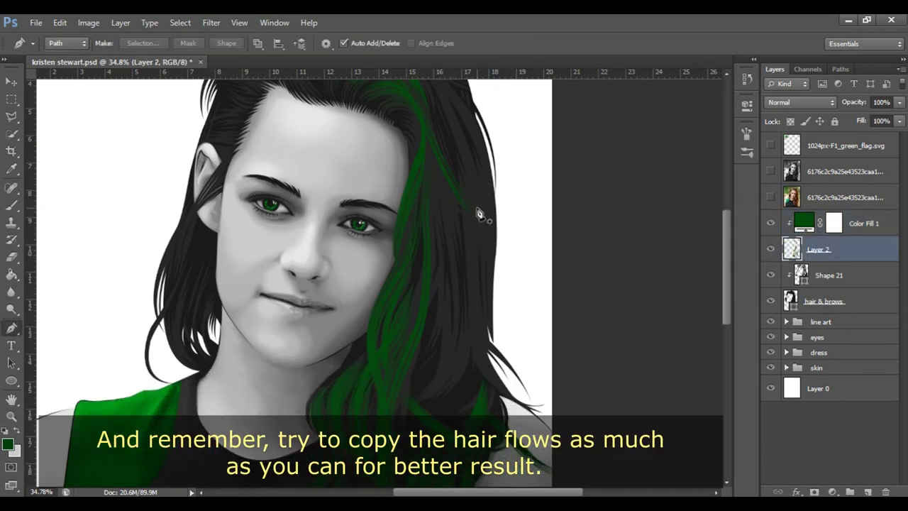
pyautogui.scroll(1, 500, 347)
pyautogui.scroll(3, 496, 338)
pyautogui.scroll(2, 491, 332)
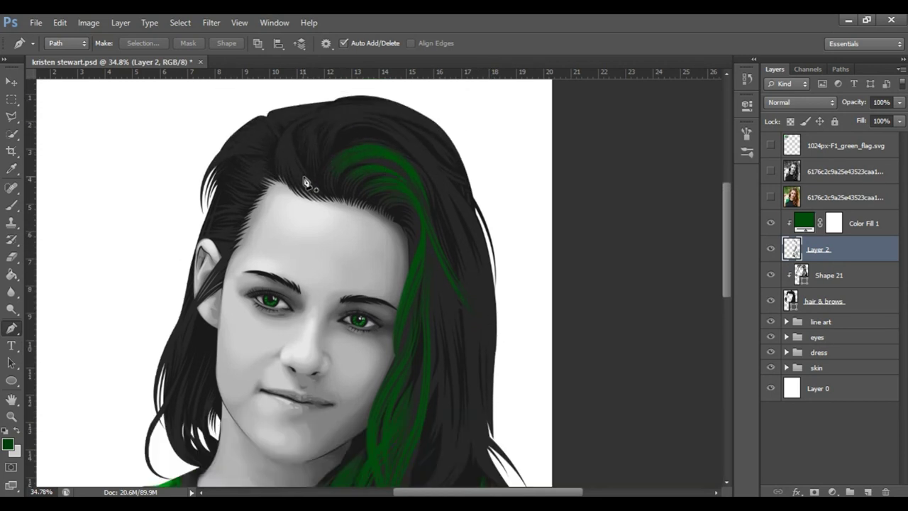
# Draw and stroke green strand paths across the crown and along the right hair edge
pyautogui.click(303, 176)
pyautogui.moveTo(410, 110); pyautogui.dragTo(427, 107)
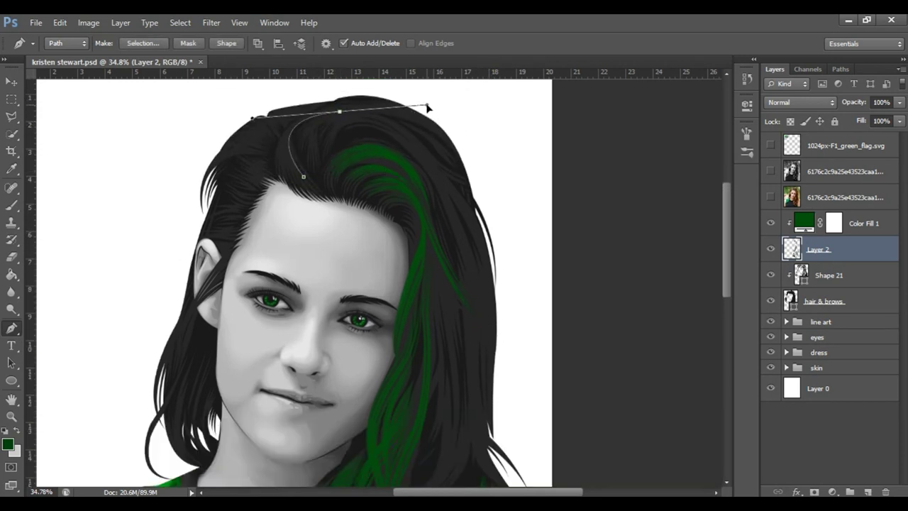
pyautogui.press('Return')
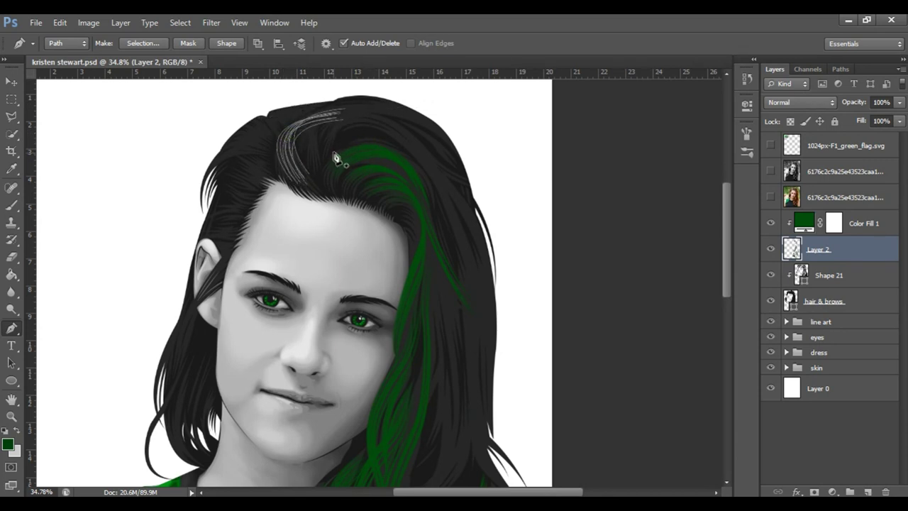
pyautogui.click(458, 156)
pyautogui.moveTo(320, 96); pyautogui.dragTo(223, 92)
pyautogui.press('Return')
pyautogui.moveTo(467, 229); pyautogui.dragTo(462, 213)
pyautogui.rightClick(470, 188)
pyautogui.click(528, 279)
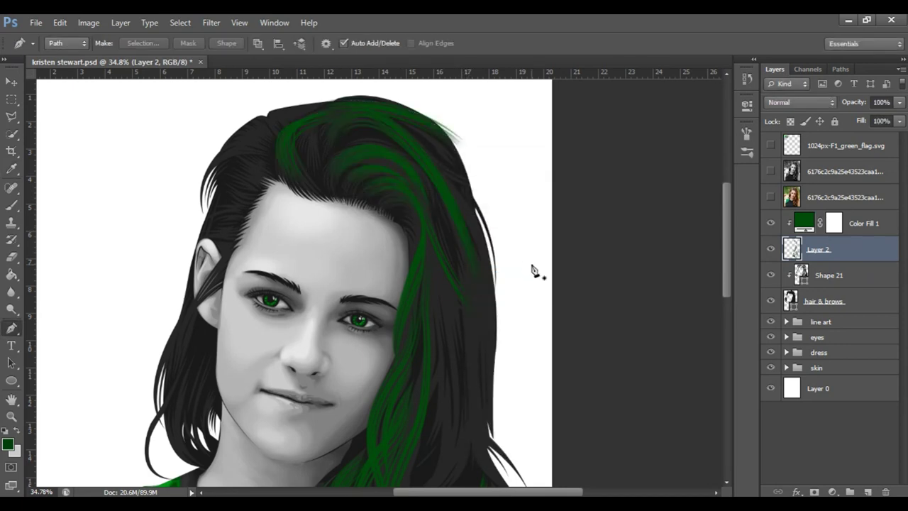
# Erase the stray strand tip at upper right with a size 20 eraser
pyautogui.press('z')
pyautogui.keyDown('alt'); pyautogui.click(457, 176); pyautogui.keyUp('alt')
pyautogui.click(57, 294)
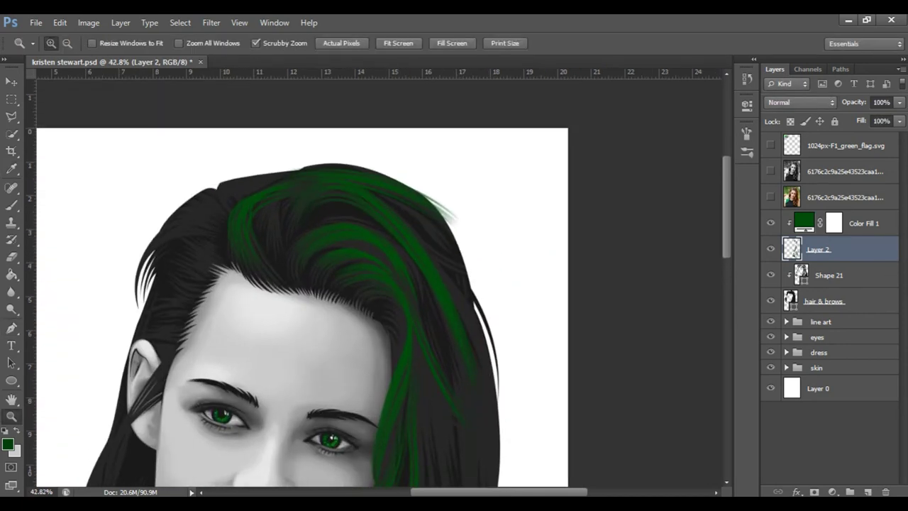
pyautogui.press('e')
pyautogui.press(']')
pyautogui.moveTo(478, 217); pyautogui.dragTo(435, 199)
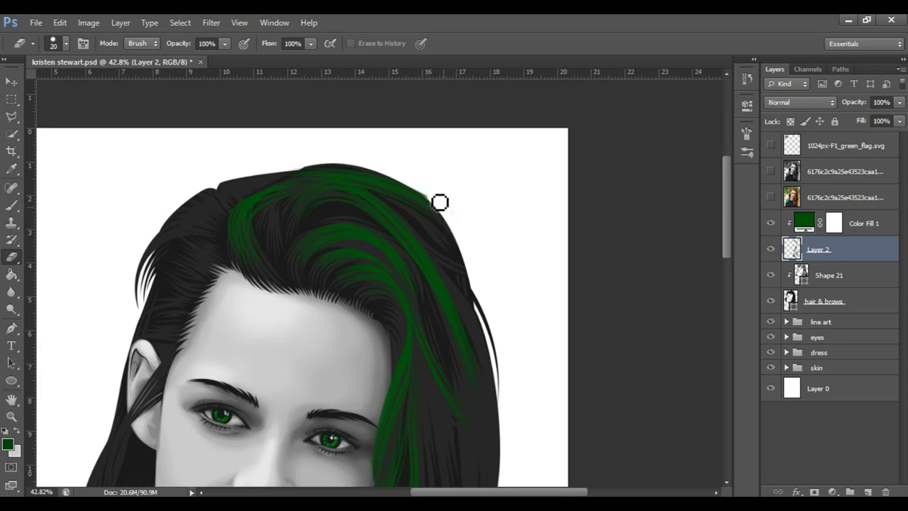
pyautogui.press('z')
pyautogui.keyDown('alt'); pyautogui.click(501, 237); pyautogui.keyUp('alt')
pyautogui.click(521, 330)
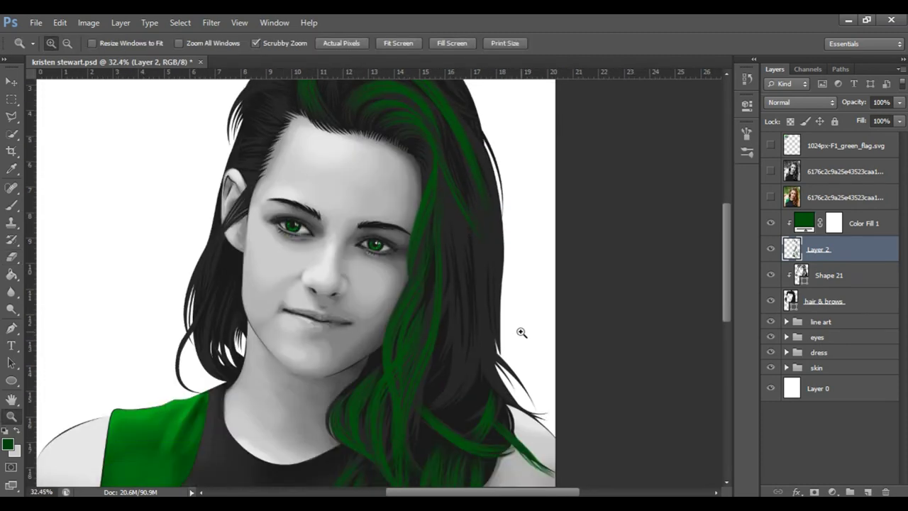
# Draw a narrow curved strand path down the hair's right edge, undoing a misplaced point
pyautogui.press('p')
pyautogui.click(464, 142)
pyautogui.moveTo(499, 407); pyautogui.dragTo(543, 420)
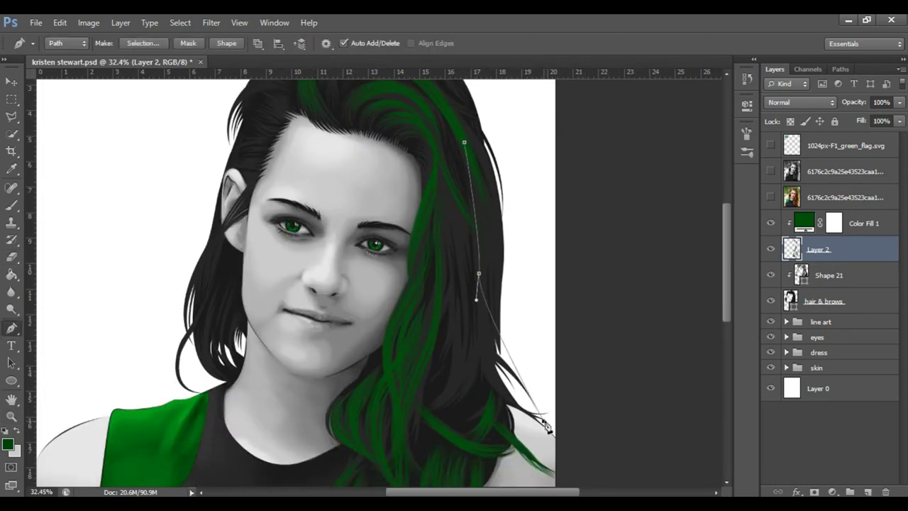
pyautogui.click(479, 273)
pyautogui.moveTo(479, 315); pyautogui.dragTo(472, 152)
pyautogui.scroll(1, 469, 169)
pyautogui.press('z')
pyautogui.keyDown('alt'); pyautogui.click(563, 290); pyautogui.keyUp('alt')
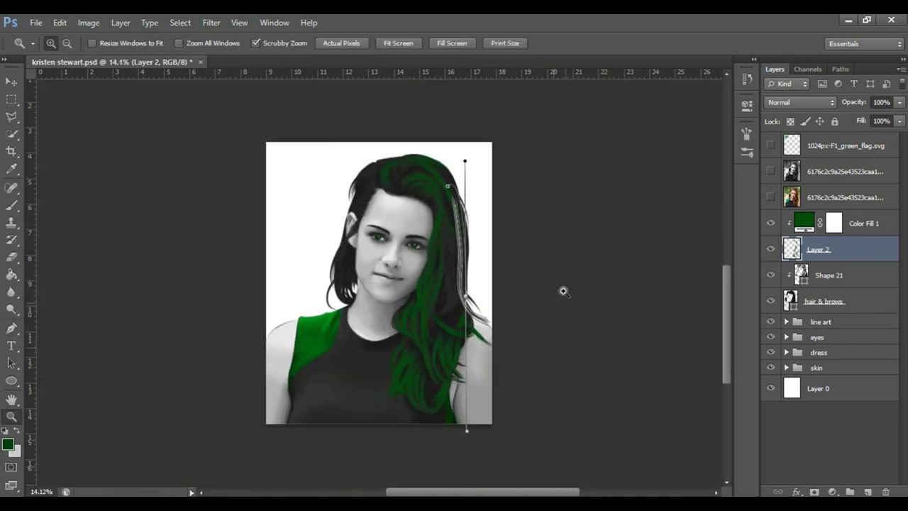
pyautogui.click(508, 331)
pyautogui.hotkey('ctrl', 'z')
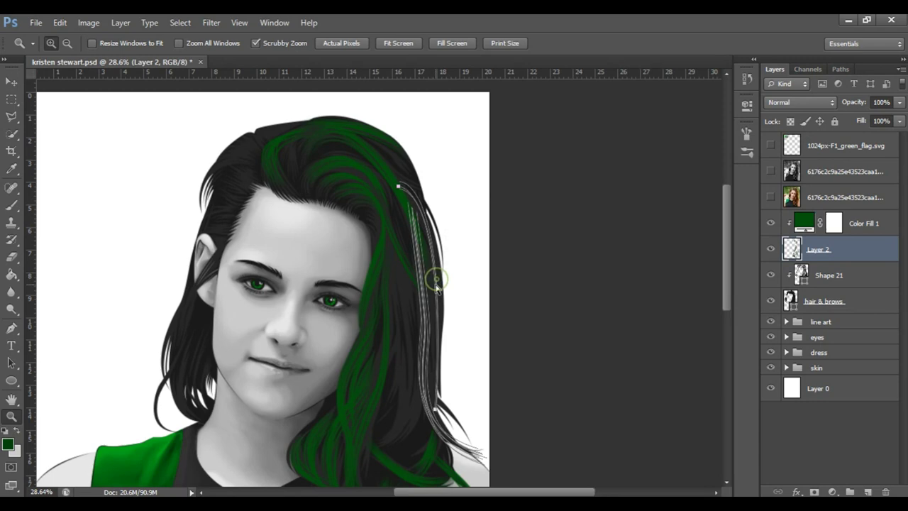
# Zoom in on the right-side hair strands to continue the path
pyautogui.press('p')
pyautogui.rightClick(431, 281)
pyautogui.press('Escape')
pyautogui.press('z')
pyautogui.moveTo(486, 320)
pyautogui.mouseDown()
pyautogui.moveTo(427, 348)
pyautogui.moveTo(465, 269)
pyautogui.mouseUp()
pyautogui.scroll(1, 466, 269)
pyautogui.press('p')
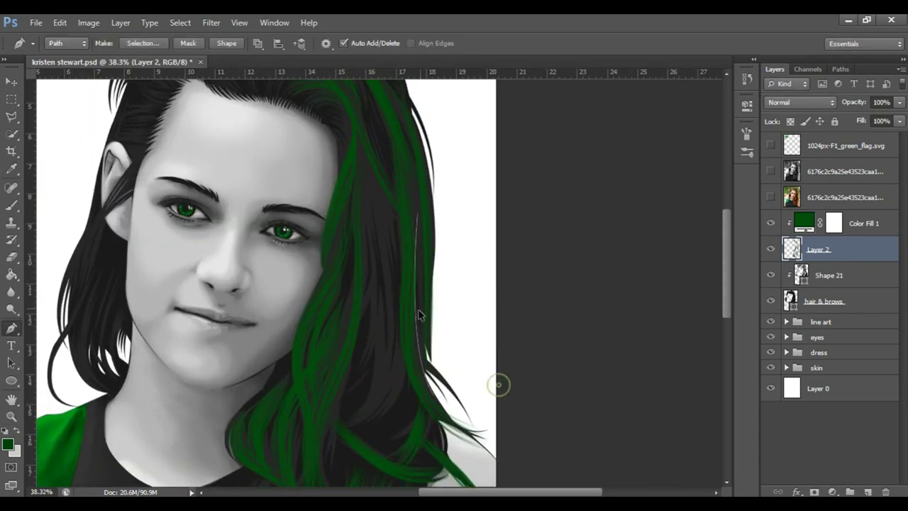
pyautogui.scroll(1, 420, 325)
pyautogui.scroll(-3, 384, 275)
# Extend the strand path and stroke it in green with the brush
pyautogui.moveTo(346, 359); pyautogui.dragTo(317, 390)
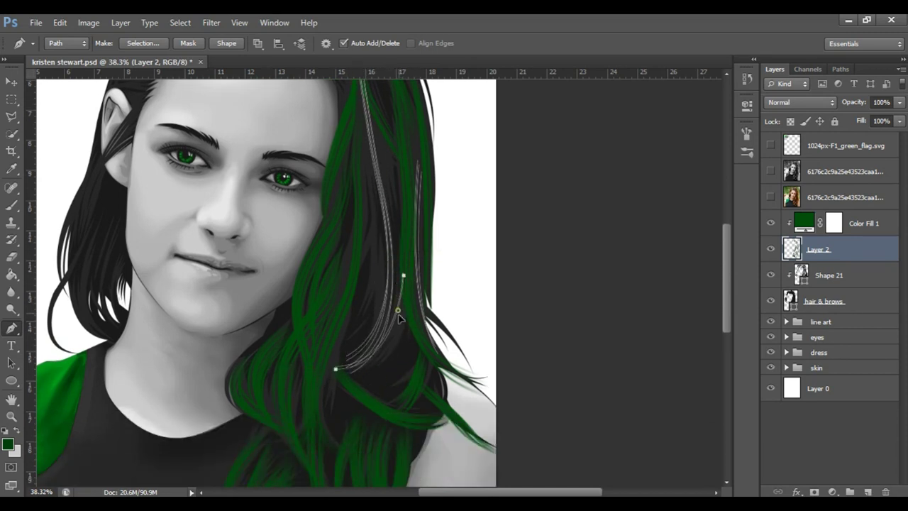
pyautogui.scroll(1, 414, 355)
pyautogui.moveTo(357, 347); pyautogui.dragTo(381, 291)
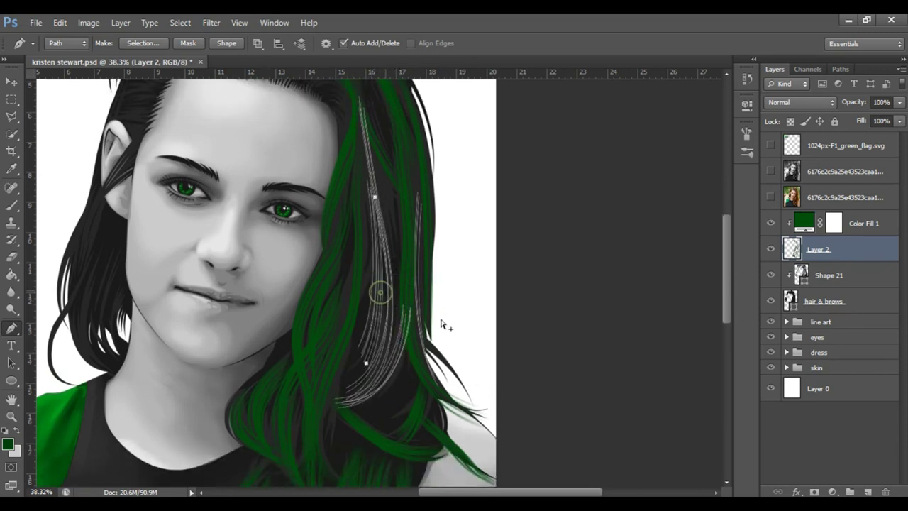
pyautogui.scroll(1, 398, 234)
pyautogui.rightClick(405, 227)
pyautogui.click(436, 322)
pyautogui.press('Return')
# Draw a new curved strand path along the top of the hair
pyautogui.press('z')
pyautogui.scroll(-5, 518, 340)
pyautogui.scroll(3, 413, 270)
pyautogui.scroll(2, 357, 155)
pyautogui.scroll(2, 497, 182)
pyautogui.scroll(-2, 551, 195)
pyautogui.scroll(2, 595, 192)
pyautogui.press('p')
pyautogui.click(459, 173)
pyautogui.moveTo(549, 226); pyautogui.dragTo(543, 230)
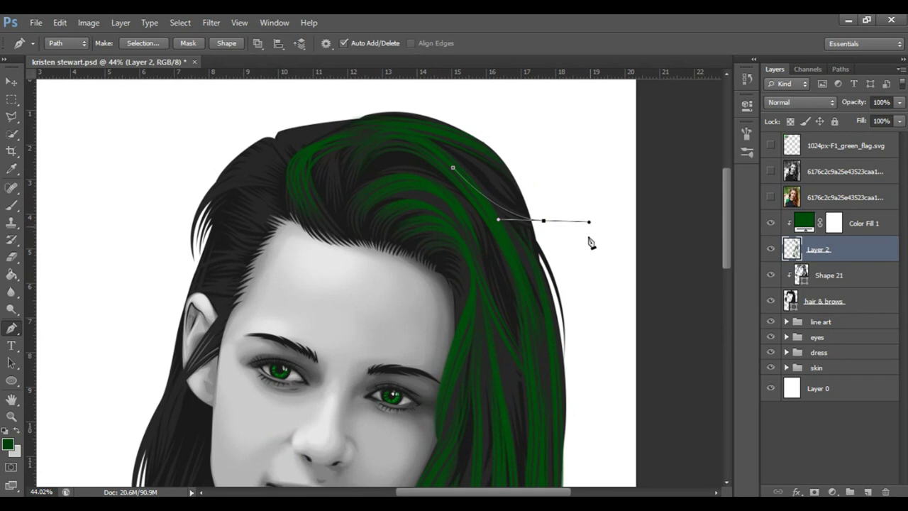
# Reframe the view around the new top-of-hair strand path
pyautogui.rightClick(556, 229)
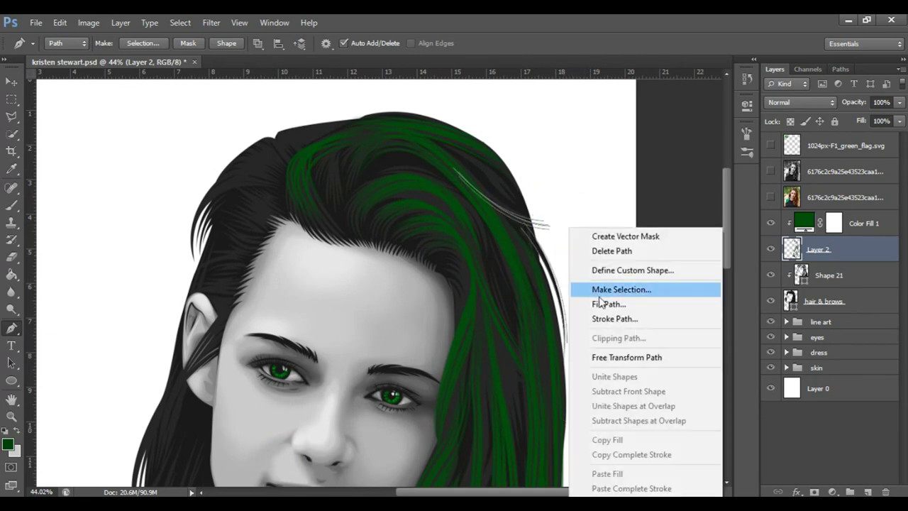
pyautogui.press('z')
pyautogui.scroll(-2, 558, 275)
pyautogui.scroll(1, 558, 274)
pyautogui.scroll(2, 568, 244)
pyautogui.press('p')
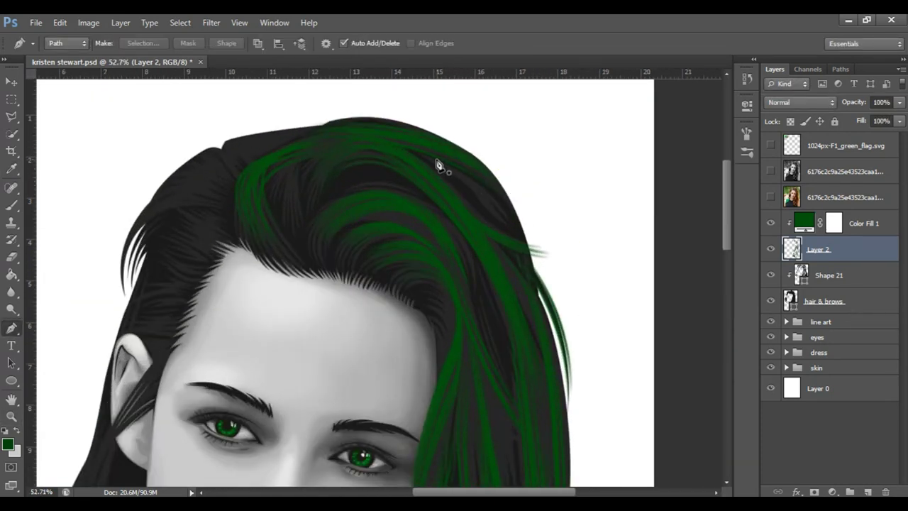
pyautogui.press('z')
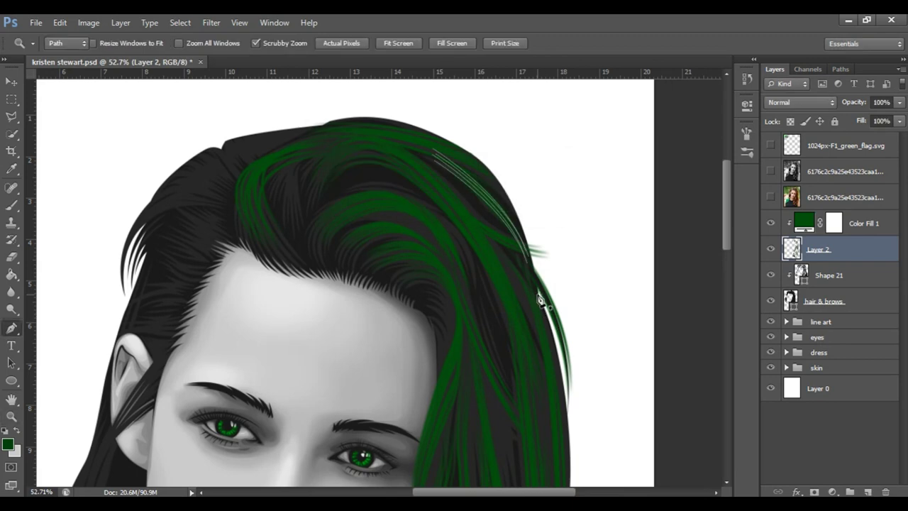
pyautogui.scroll(-3, 427, 304)
pyautogui.scroll(2, 365, 196)
pyautogui.scroll(2, 414, 197)
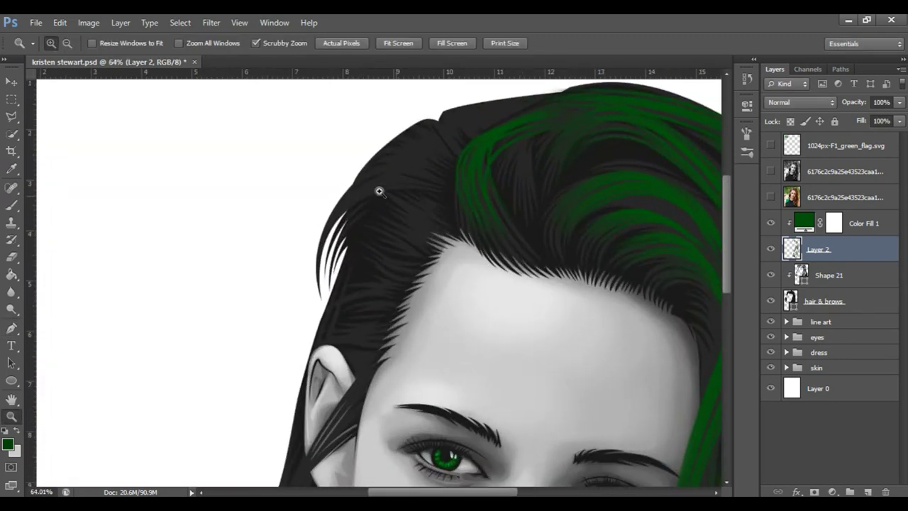
pyautogui.press('p')
# Draw a curved strand path following the hair and stroke it green
pyautogui.click(308, 274)
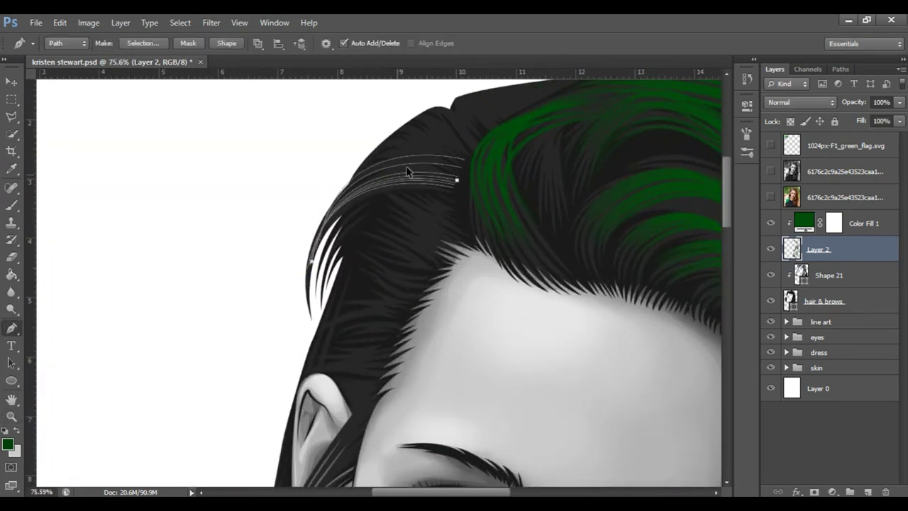
pyautogui.moveTo(458, 131); pyautogui.dragTo(393, 154)
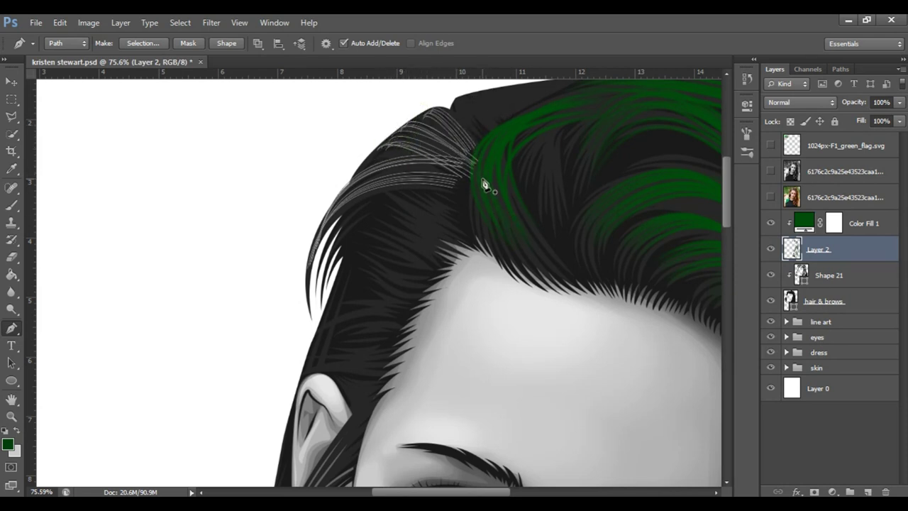
pyautogui.scroll(2, 503, 220)
pyautogui.scroll(1, 503, 220)
pyautogui.moveTo(456, 166)
pyautogui.mouseDown()
pyautogui.moveTo(488, 193)
pyautogui.moveTo(503, 186)
pyautogui.moveTo(501, 171)
pyautogui.moveTo(525, 166)
pyautogui.mouseUp()
pyautogui.rightClick(529, 213)
pyautogui.click(544, 284)
pyautogui.press('Return')
pyautogui.press('Return')
# Draw a crescent-shaped strand path on the hair
pyautogui.click(560, 299)
pyautogui.moveTo(558, 200); pyautogui.dragTo(600, 166)
pyautogui.moveTo(557, 239); pyautogui.dragTo(565, 250)
pyautogui.click(544, 183)
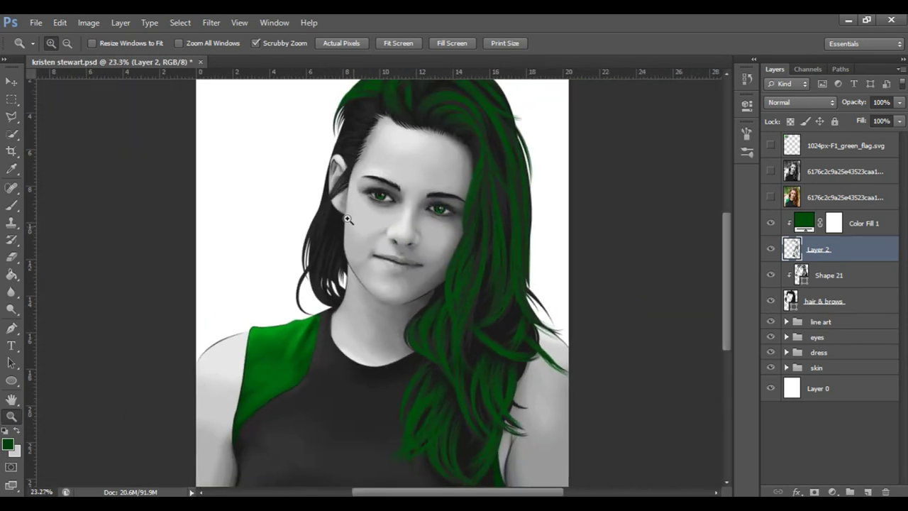
pyautogui.moveTo(403, 291)
pyautogui.mouseDown()
pyautogui.moveTo(348, 277)
pyautogui.moveTo(432, 178)
pyautogui.moveTo(420, 209)
pyautogui.mouseUp()
# Draw and stroke two short wavy strand paths along the hairline
pyautogui.press('p')
pyautogui.click(452, 230)
pyautogui.moveTo(358, 185); pyautogui.dragTo(339, 182)
pyautogui.press('Return')
pyautogui.click(413, 264)
pyautogui.moveTo(351, 262); pyautogui.dragTo(355, 259)
pyautogui.press('Return')
pyautogui.press('Return')
# Draw a strand path running down the left side of the hair past the ear
pyautogui.click(305, 234)
pyautogui.moveTo(408, 262); pyautogui.dragTo(412, 247)
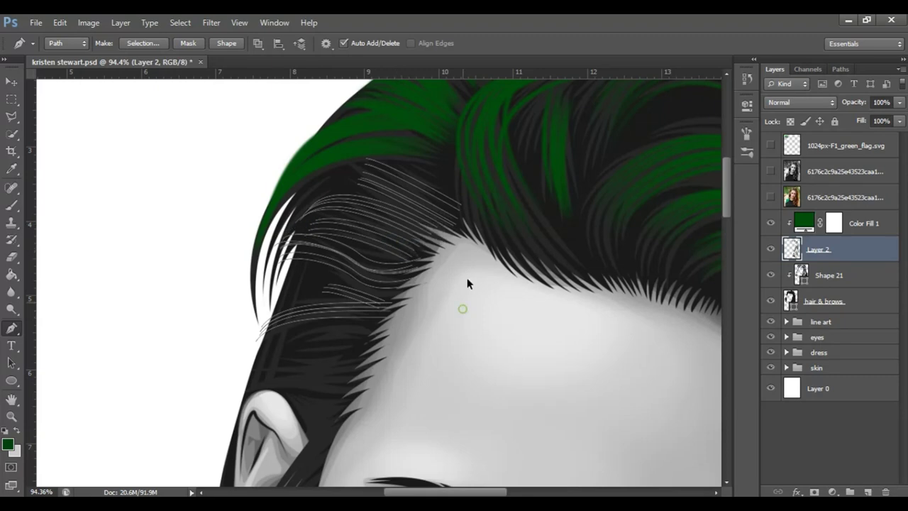
pyautogui.scroll(-5, 462, 314)
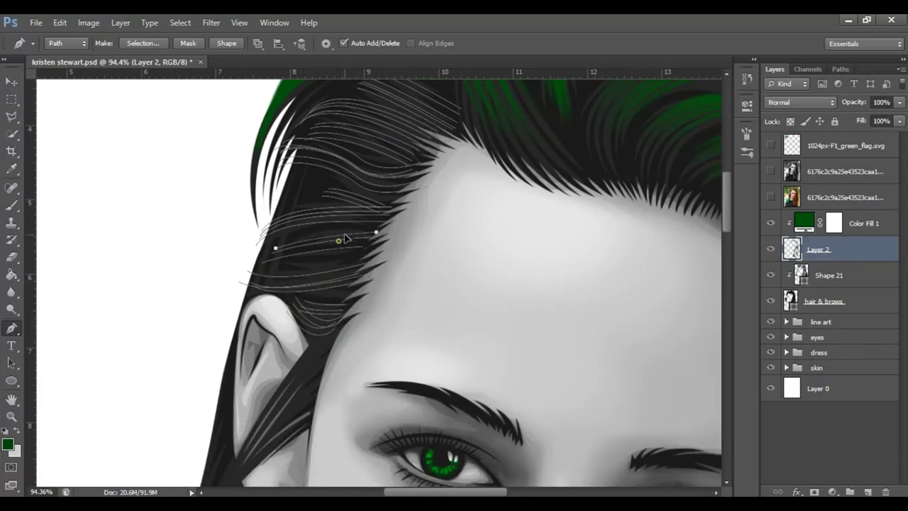
pyautogui.press('z')
pyautogui.moveTo(384, 254); pyautogui.dragTo(348, 254)
pyautogui.press('p')
pyautogui.moveTo(295, 391); pyautogui.dragTo(328, 282)
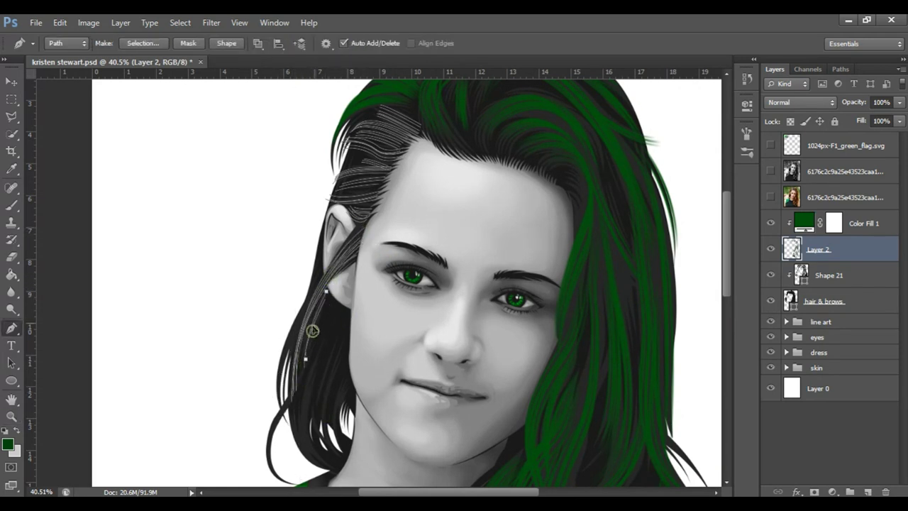
pyautogui.scroll(-1, 317, 330)
pyautogui.moveTo(317, 327); pyautogui.dragTo(317, 334)
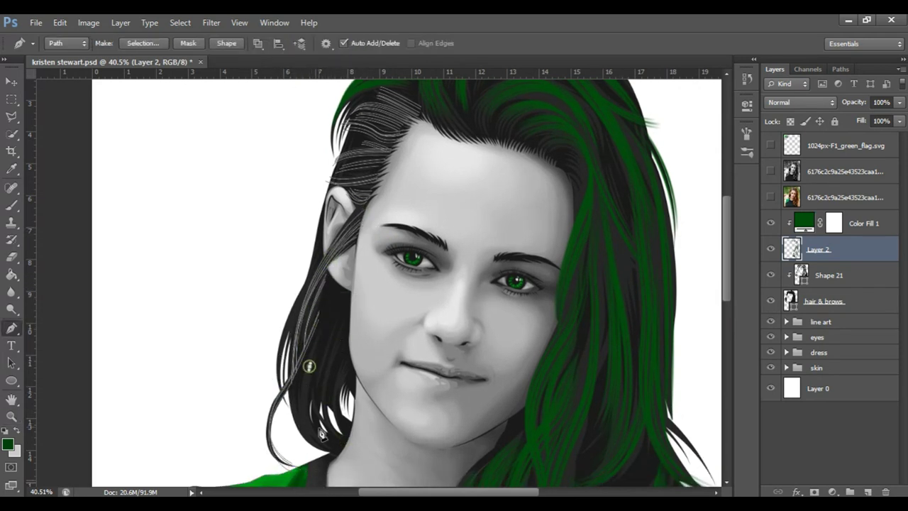
pyautogui.moveTo(307, 415); pyautogui.dragTo(306, 418)
pyautogui.press('Escape')
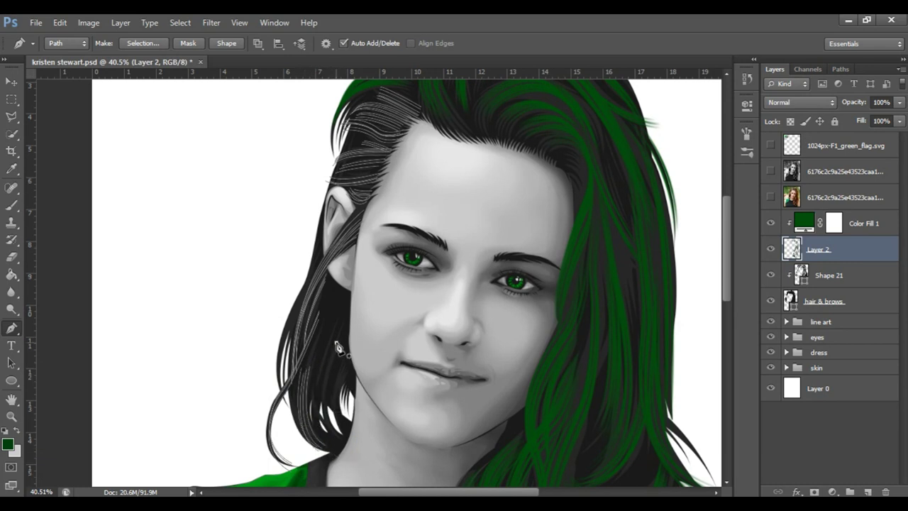
# Stroke the left-side hair path in green and fit the portrait in view
pyautogui.moveTo(311, 269); pyautogui.dragTo(309, 283)
pyautogui.rightClick(377, 338)
pyautogui.click(488, 146)
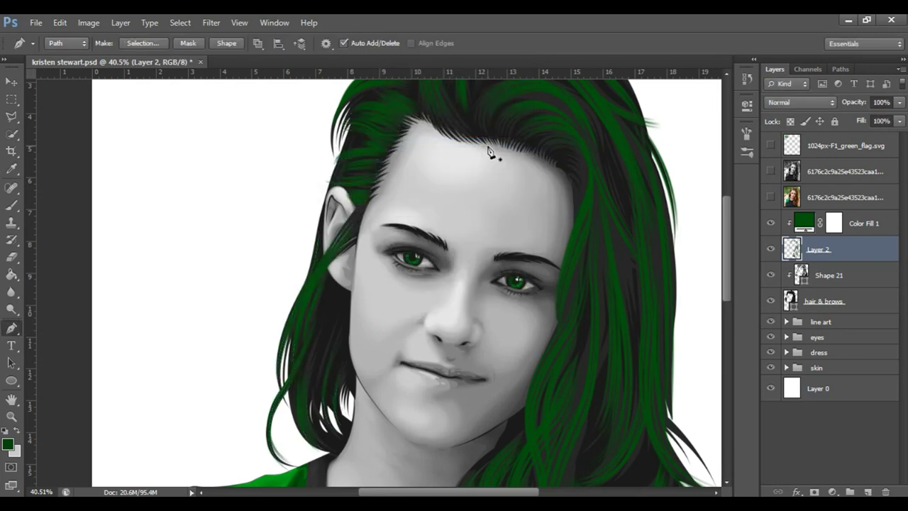
pyautogui.press('z')
pyautogui.hotkey('ctrl', '0')
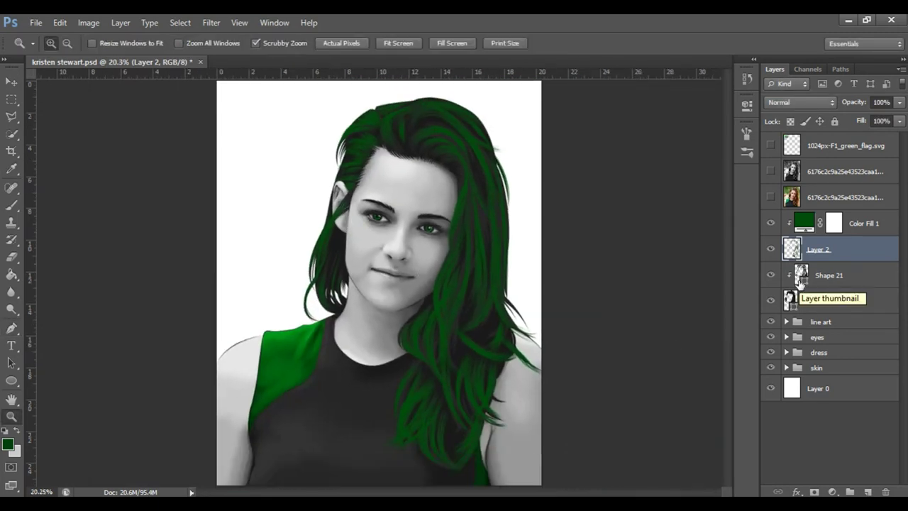
# Change the Color Fill 1 green to a brighter, more saturated shade
pyautogui.moveTo(392, 273); pyautogui.dragTo(383, 273)
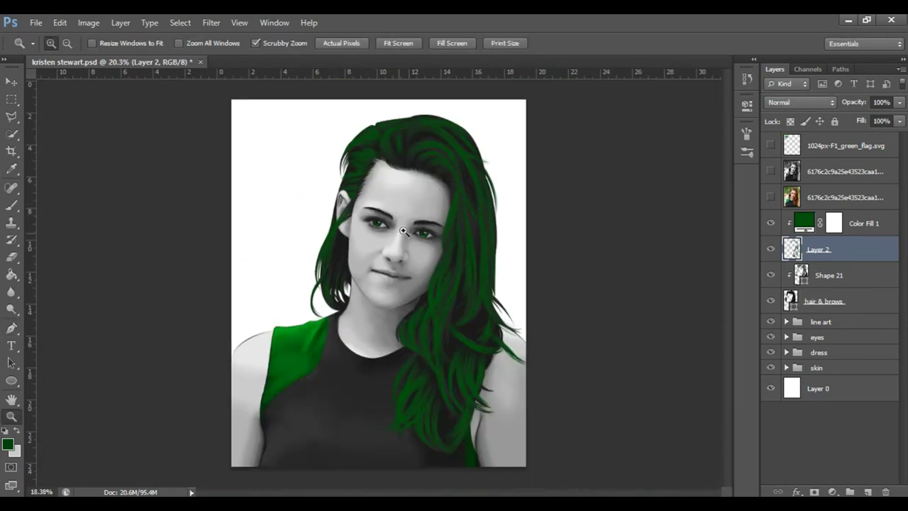
pyautogui.doubleClick(812, 222)
pyautogui.moveTo(355, 141); pyautogui.dragTo(666, 130)
pyautogui.click(698, 256)
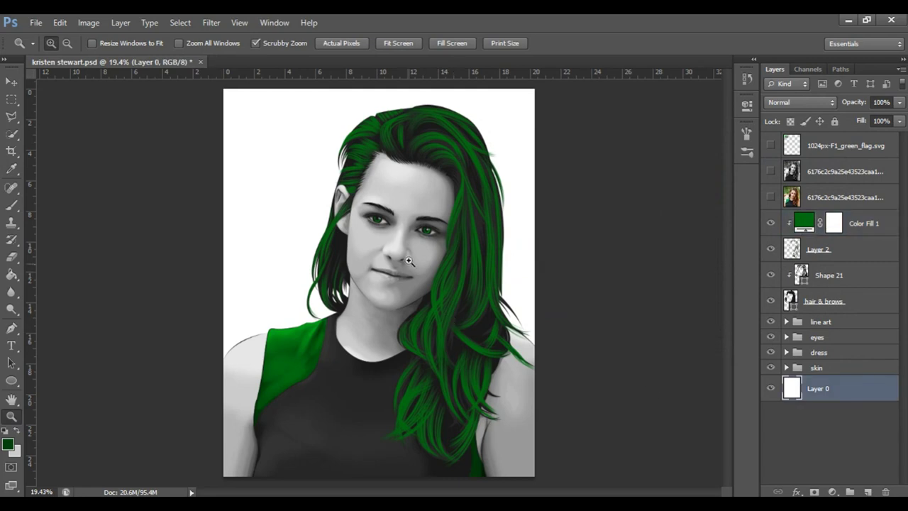
# Zoom in on the forehead and the left eye and eyebrow
pyautogui.moveTo(408, 261); pyautogui.dragTo(403, 212)
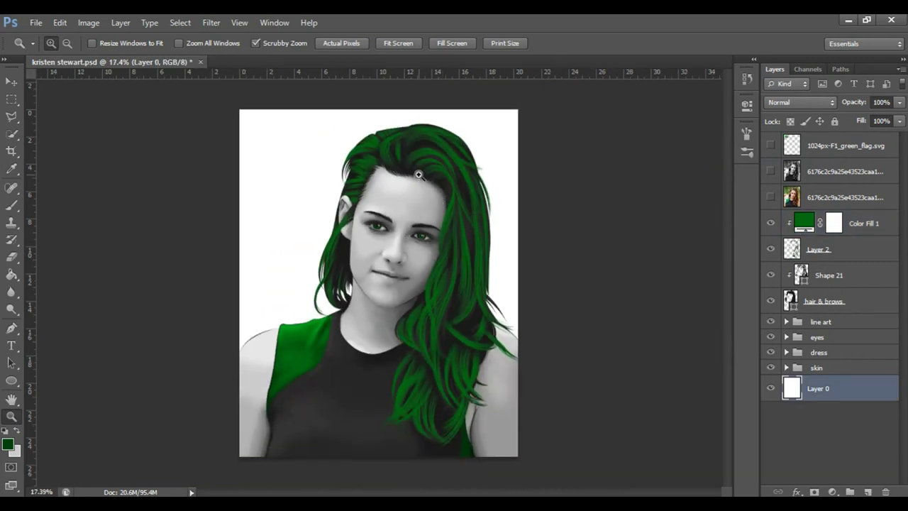
pyautogui.moveTo(419, 176); pyautogui.dragTo(502, 193)
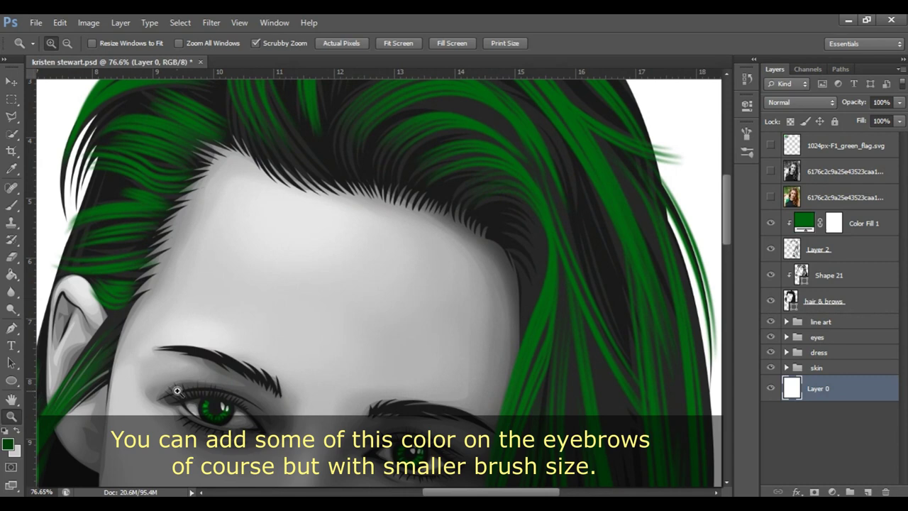
pyautogui.moveTo(179, 389)
pyautogui.mouseDown()
pyautogui.moveTo(202, 390)
pyautogui.moveTo(188, 389)
pyautogui.mouseUp()
pyautogui.press('b')
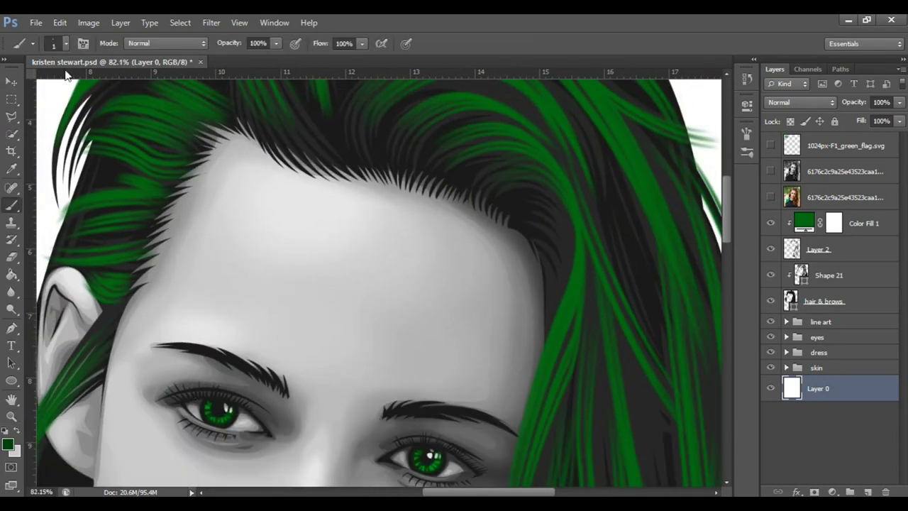
# Draw a curved path along the left eyebrow on Layer 2 and stroke it with the brush
pyautogui.press('p')
pyautogui.click(391, 413)
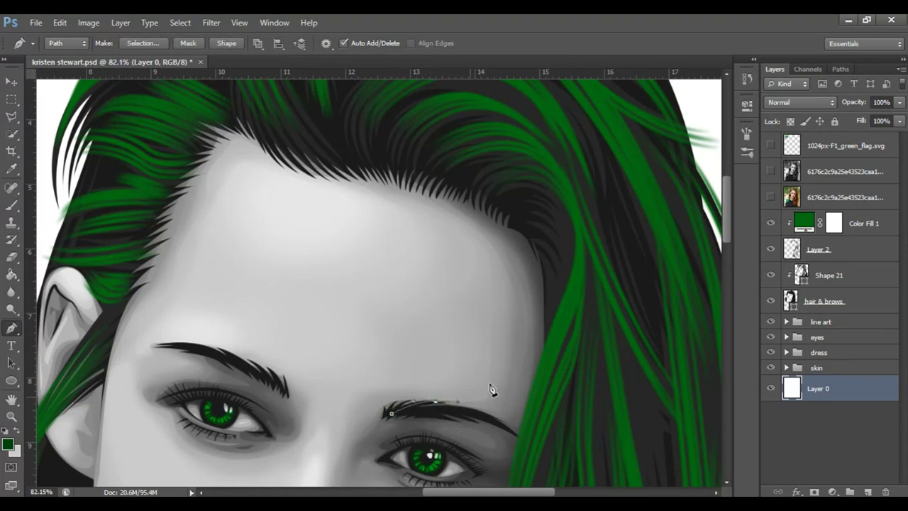
pyautogui.click(849, 249)
pyautogui.moveTo(424, 407)
pyautogui.mouseDown()
pyautogui.moveTo(500, 426)
pyautogui.moveTo(501, 415)
pyautogui.mouseUp()
pyautogui.moveTo(261, 366)
pyautogui.mouseDown()
pyautogui.moveTo(270, 376)
pyautogui.moveTo(245, 369)
pyautogui.mouseUp()
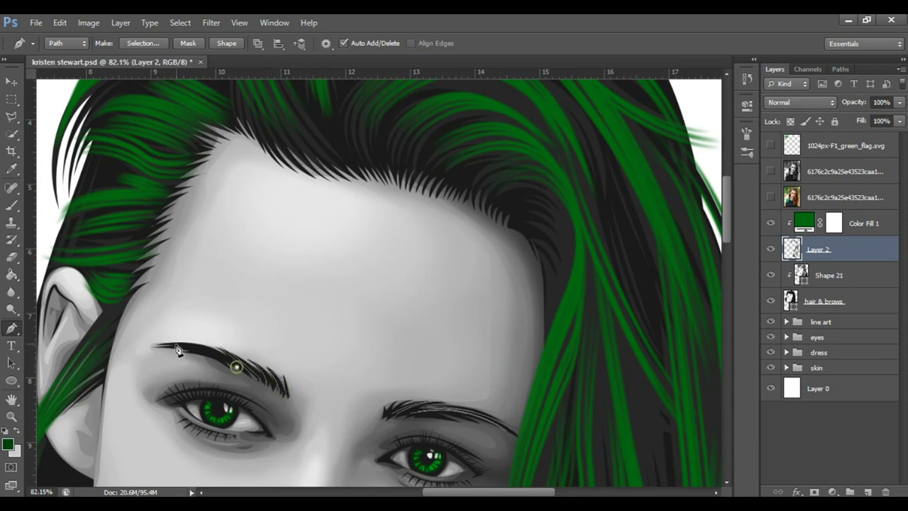
pyautogui.rightClick(257, 297)
pyautogui.click(355, 116)
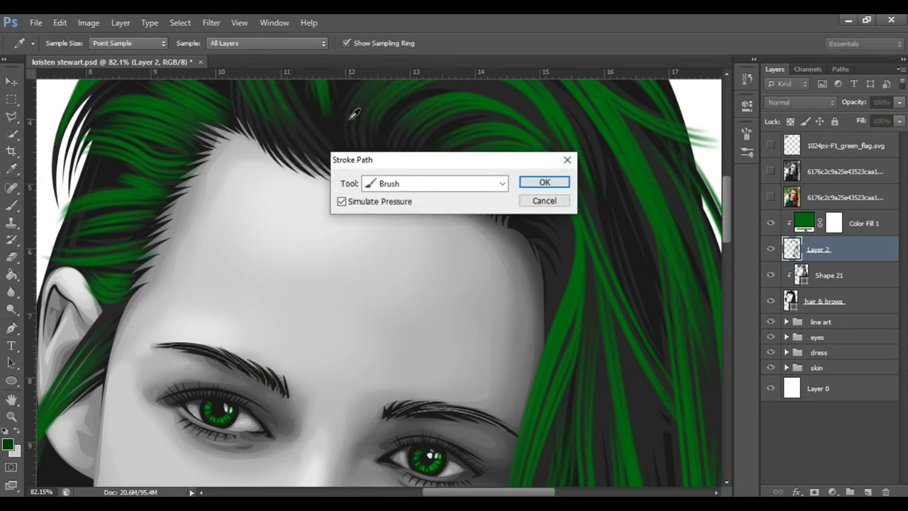
pyautogui.press('Return')
# Fit the portrait in view and add a new empty Layer 3 above Color Fill 1
pyautogui.press('z')
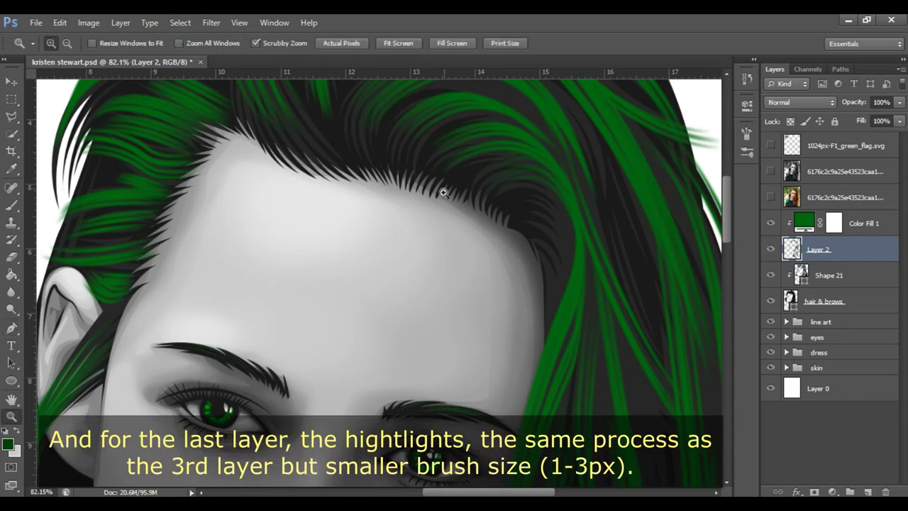
pyautogui.moveTo(445, 213)
pyautogui.mouseDown()
pyautogui.moveTo(362, 248)
pyautogui.moveTo(383, 322)
pyautogui.mouseUp()
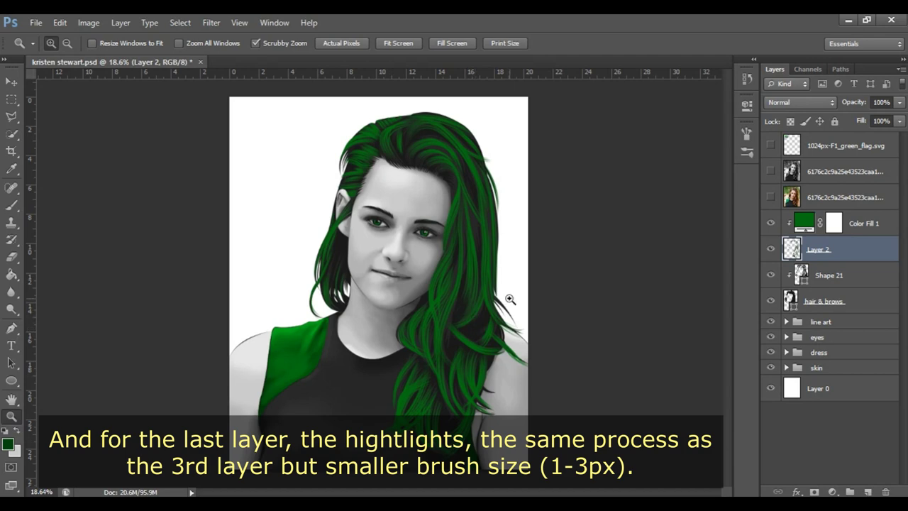
pyautogui.moveTo(428, 233); pyautogui.dragTo(460, 230)
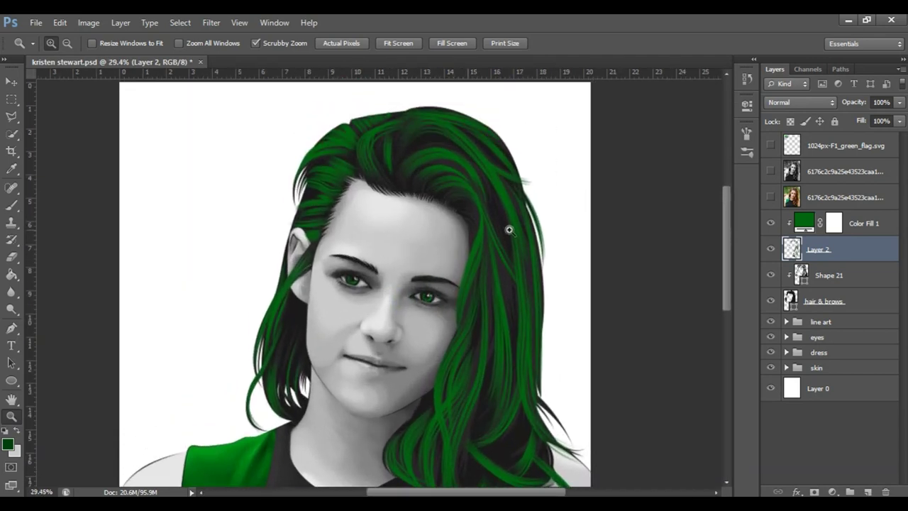
pyautogui.click(861, 227)
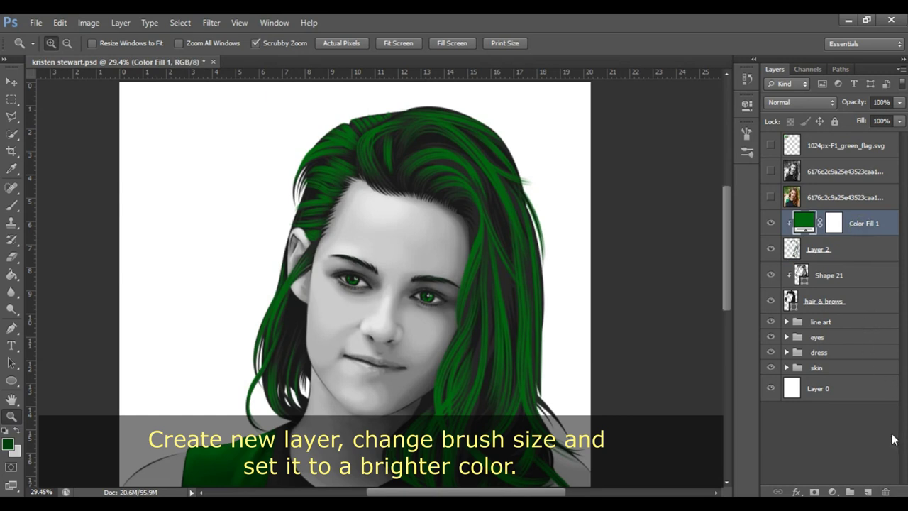
pyautogui.click(869, 492)
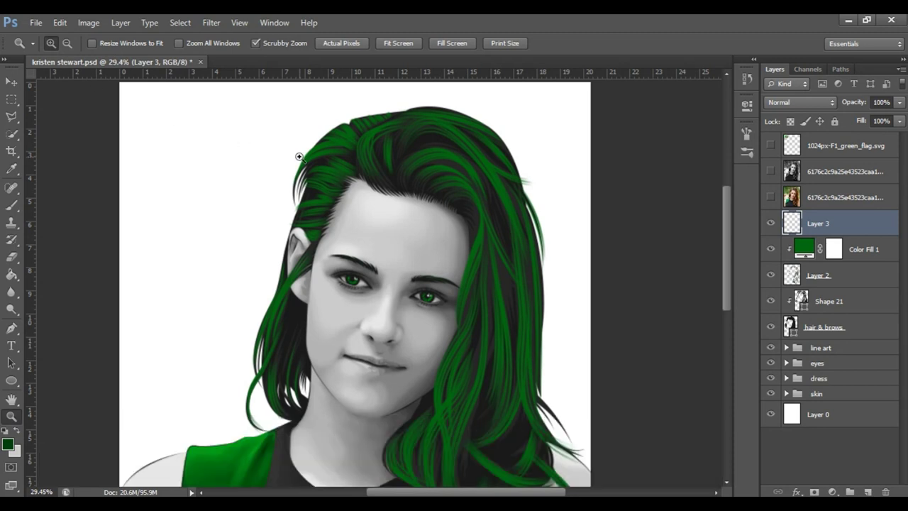
# Set the foreground colour's brightness (B) to 40 for a brighter green
pyautogui.press('b')
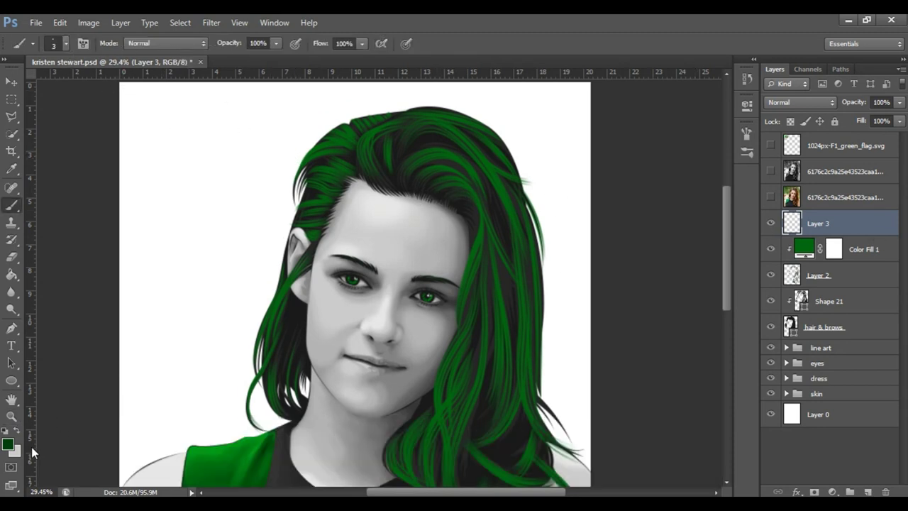
pyautogui.click(9, 445)
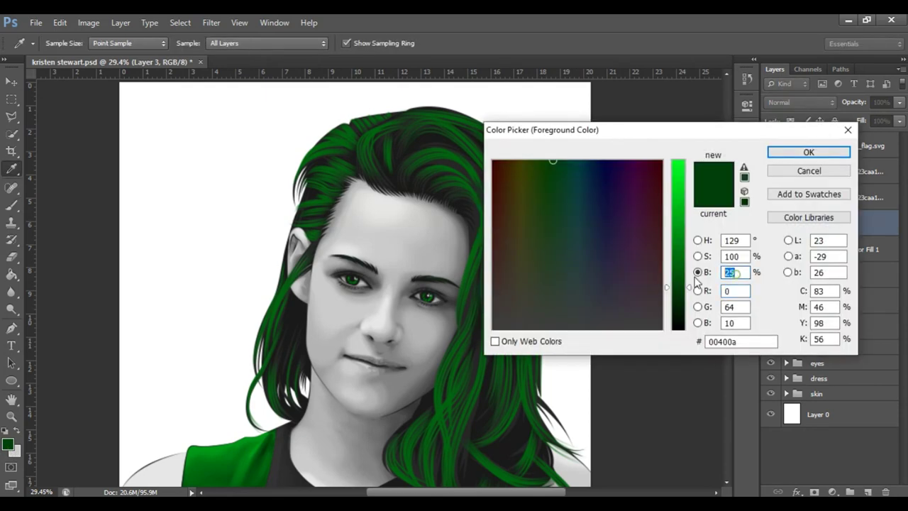
pyautogui.write('40')
pyautogui.click(806, 151)
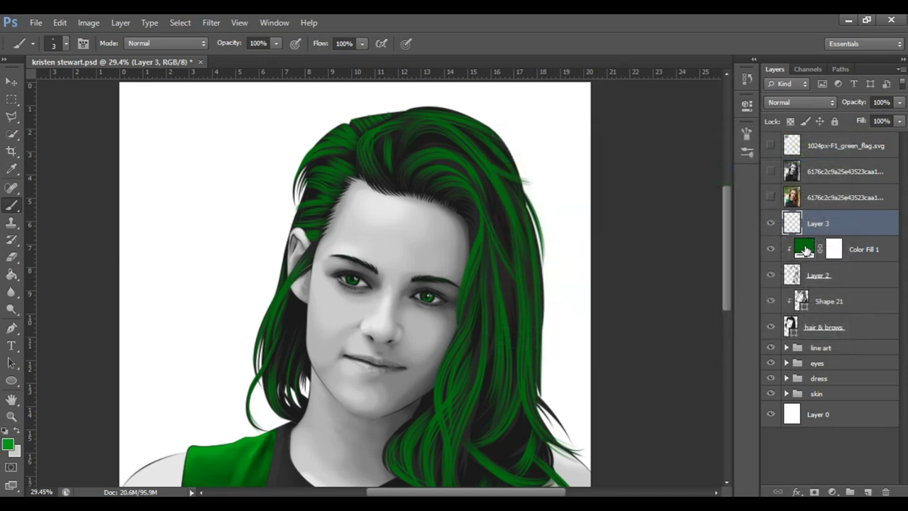
# Show the reference photo layer, zoom to the head, and save the document
pyautogui.doubleClick(804, 248)
pyautogui.click(809, 171)
pyautogui.moveTo(416, 221); pyautogui.dragTo(455, 229)
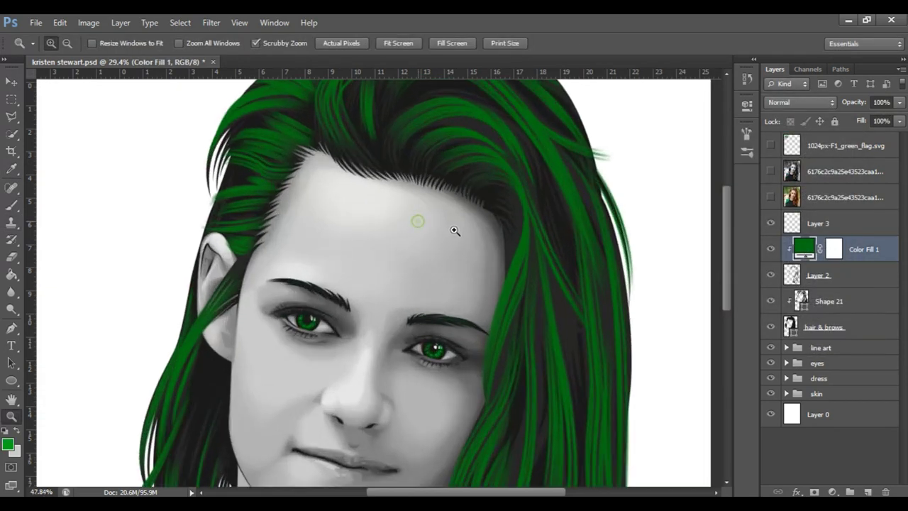
pyautogui.hotkey('alt', ']')
pyautogui.press('z')
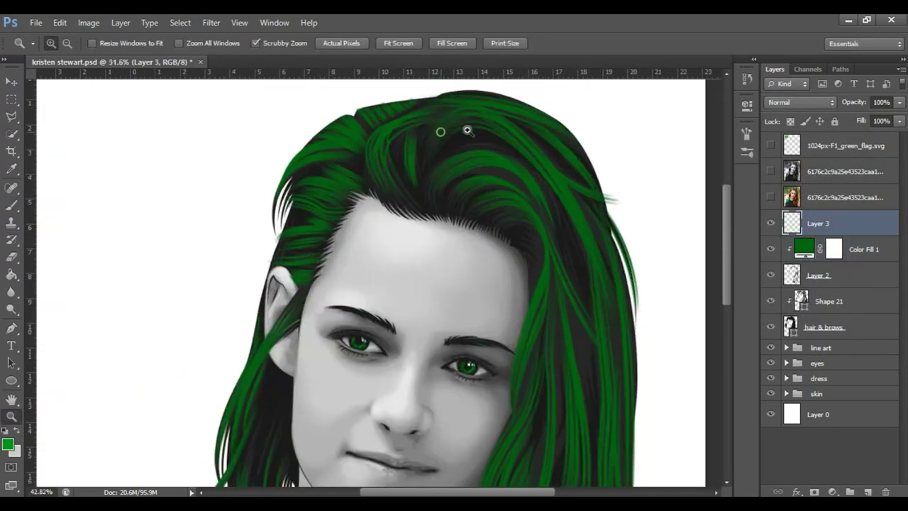
pyautogui.moveTo(442, 128); pyautogui.dragTo(483, 129)
pyautogui.click(771, 198)
pyautogui.hotkey('alt', '[')
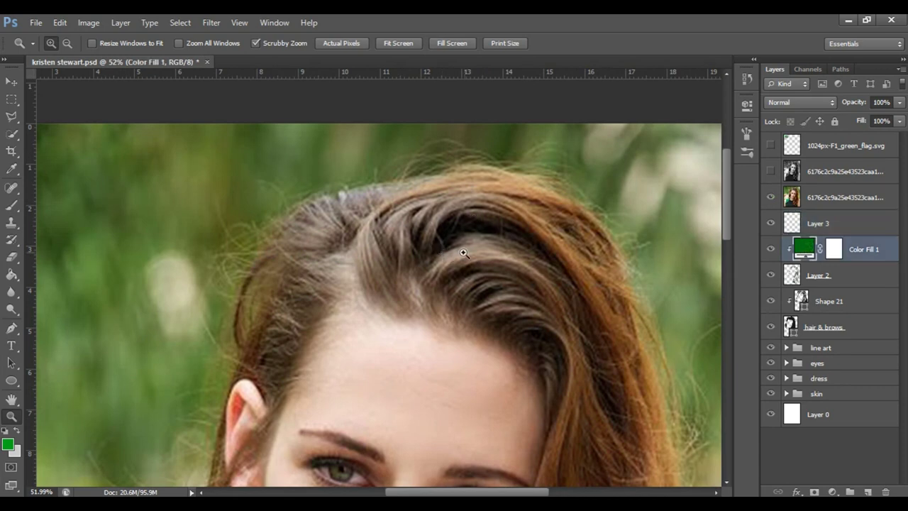
pyautogui.keyDown('alt'); pyautogui.click(463, 253); pyautogui.keyUp('alt')
pyautogui.hotkey('ctrl', 's')
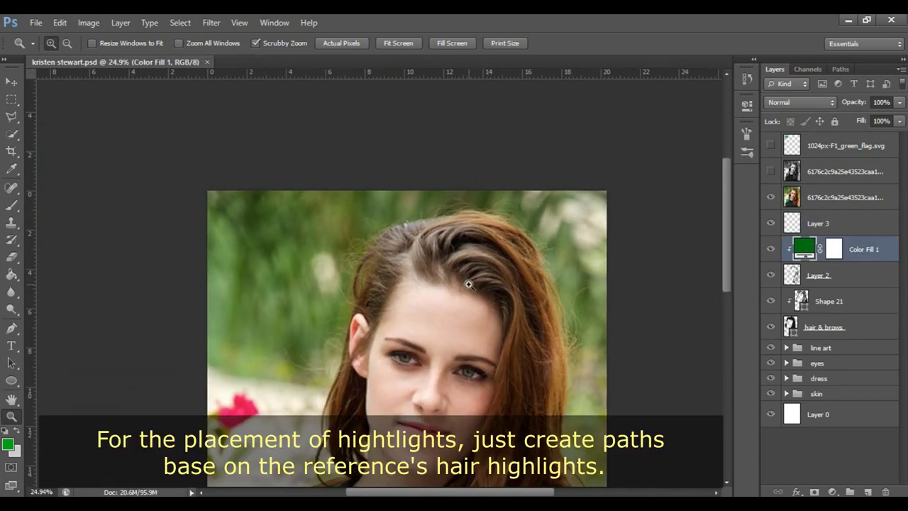
# Draw a curved path following a hair strand highlight at the left hairline
pyautogui.moveTo(469, 285); pyautogui.dragTo(515, 301)
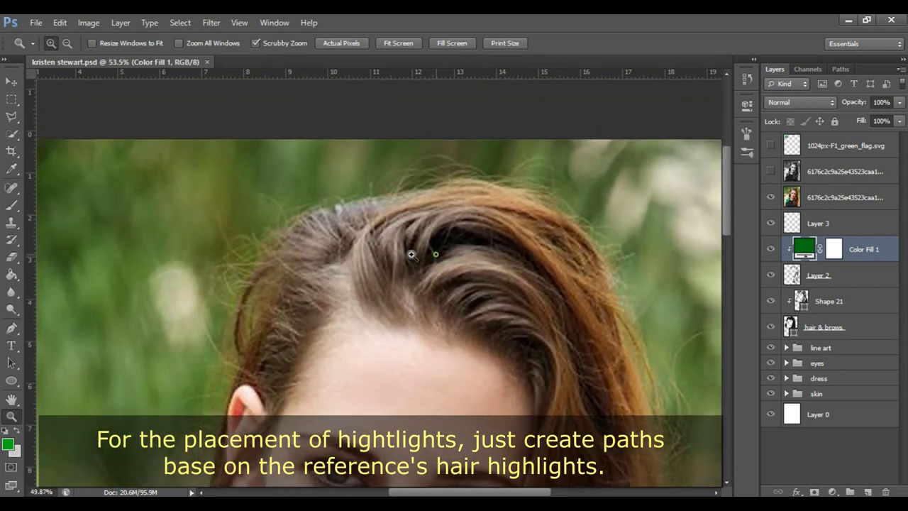
pyautogui.moveTo(416, 253)
pyautogui.mouseDown()
pyautogui.moveTo(345, 263)
pyautogui.moveTo(395, 280)
pyautogui.moveTo(370, 277)
pyautogui.moveTo(405, 232)
pyautogui.mouseUp()
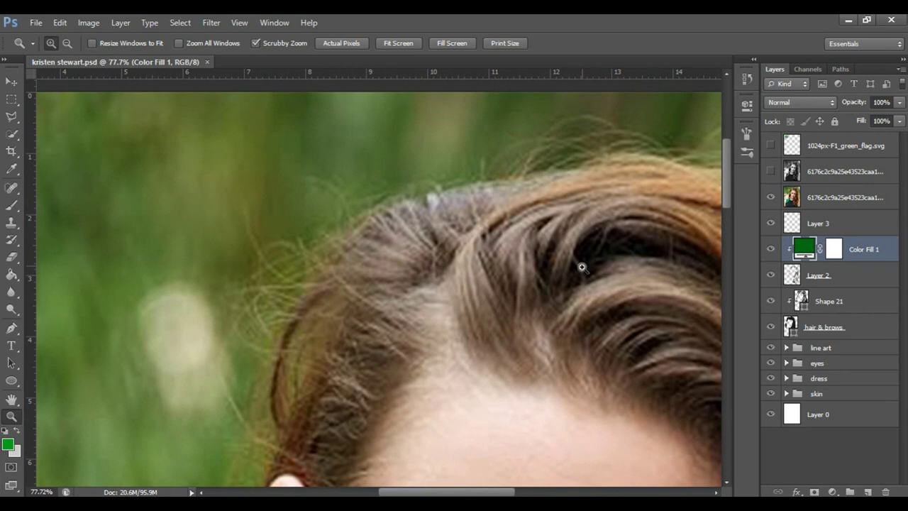
pyautogui.press('p')
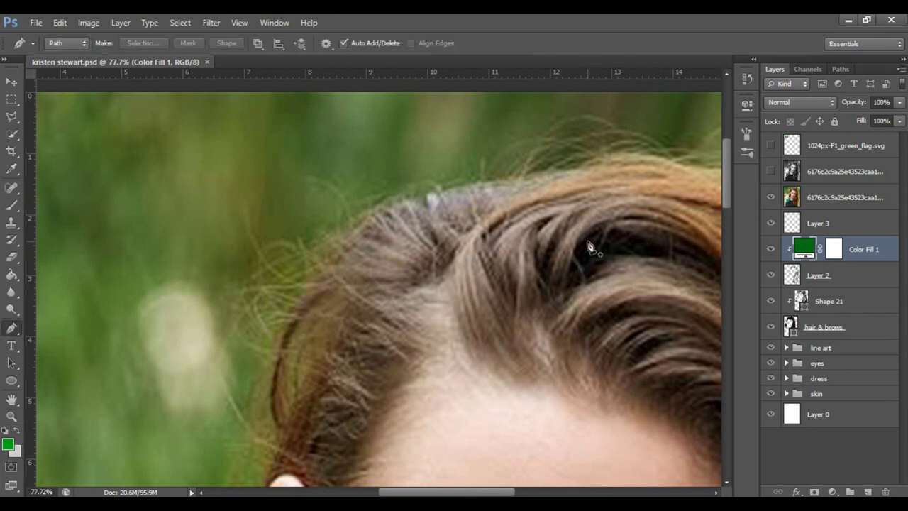
pyautogui.click(407, 284)
pyautogui.moveTo(297, 311); pyautogui.dragTo(257, 355)
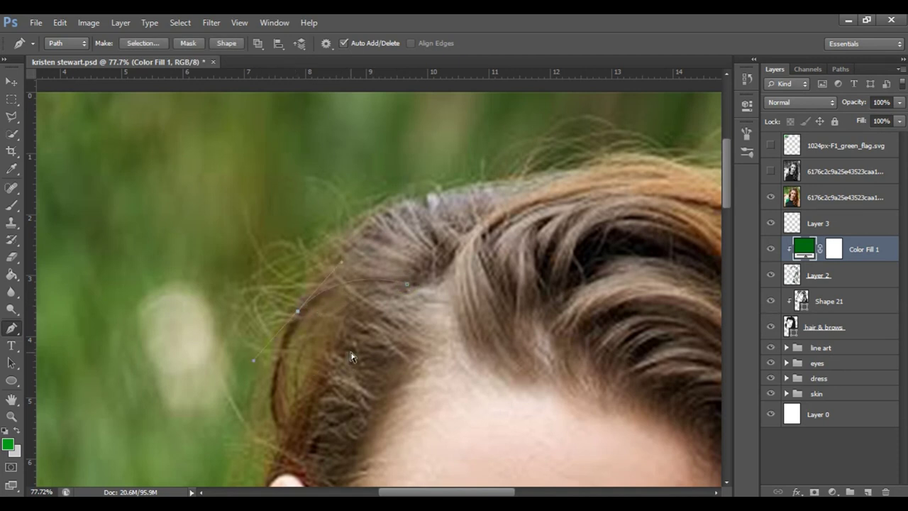
pyautogui.moveTo(367, 288); pyautogui.dragTo(377, 275)
pyautogui.moveTo(377, 274); pyautogui.dragTo(374, 318)
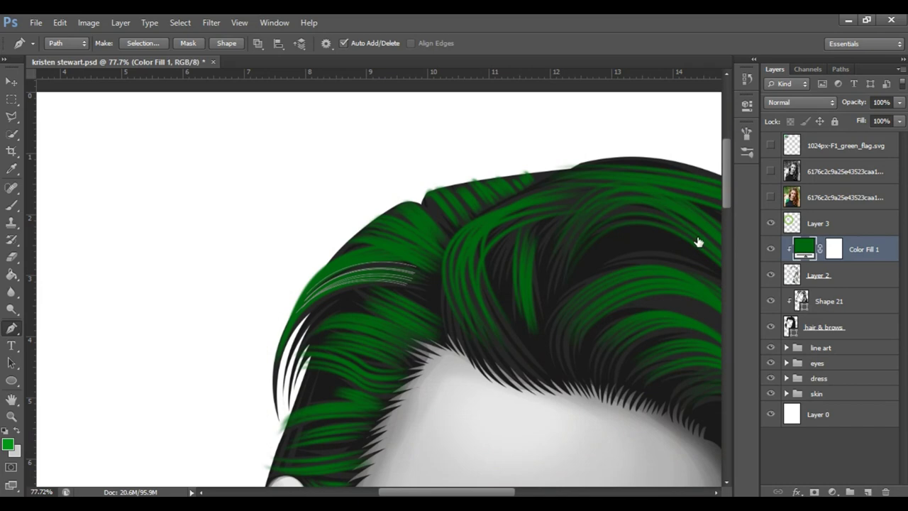
# Hide the reference photo and stroke the strand path with the brush on Layer 3
pyautogui.hotkey('alt', ']')
pyautogui.rightClick(399, 236)
pyautogui.click(461, 321)
pyautogui.press('Return')
pyautogui.press('Return')
pyautogui.press('z')
pyautogui.moveTo(451, 315); pyautogui.dragTo(375, 324)
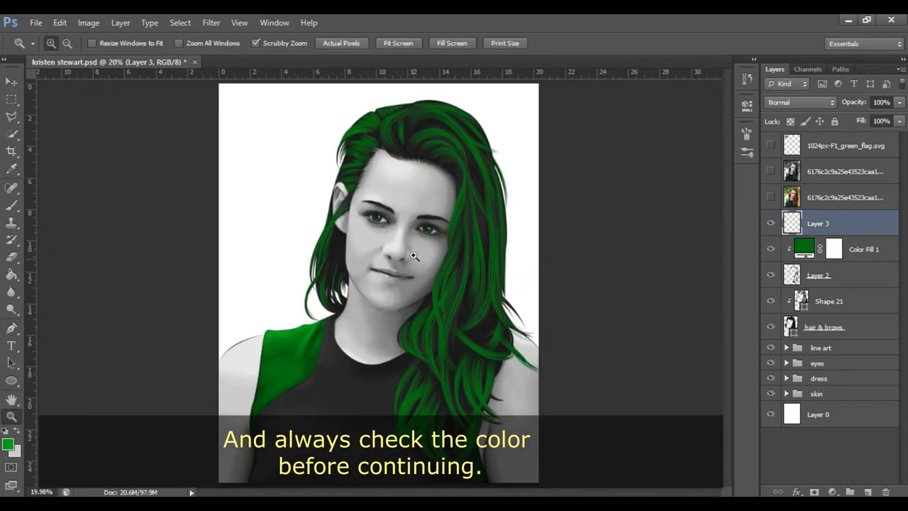
# Set the foreground green's brightness to 70 for the hair highlights
pyautogui.moveTo(369, 187); pyautogui.dragTo(420, 234)
pyautogui.scroll(2, 412, 230)
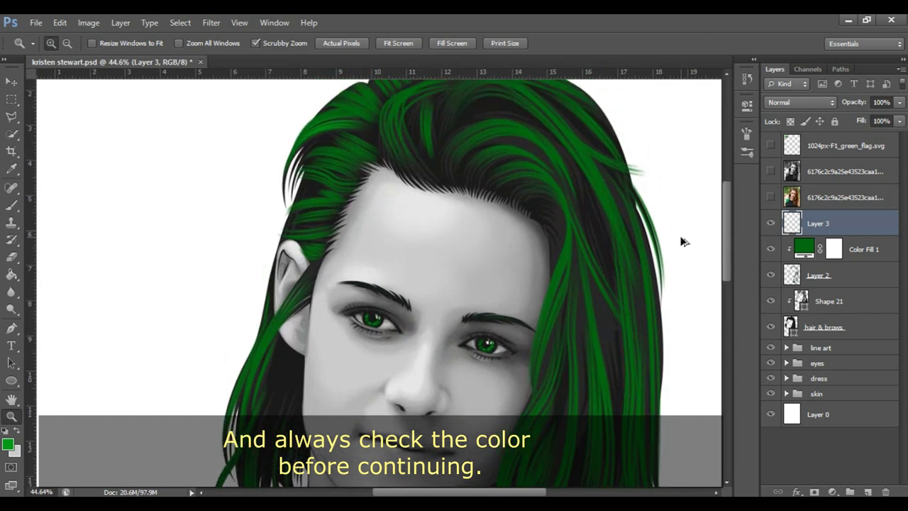
pyautogui.hotkey('alt', '[')
pyautogui.press('p')
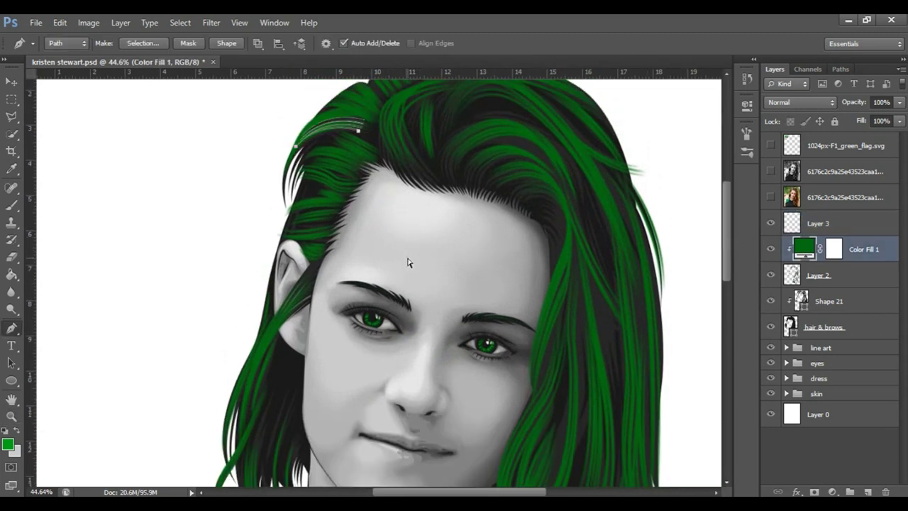
pyautogui.click(8, 445)
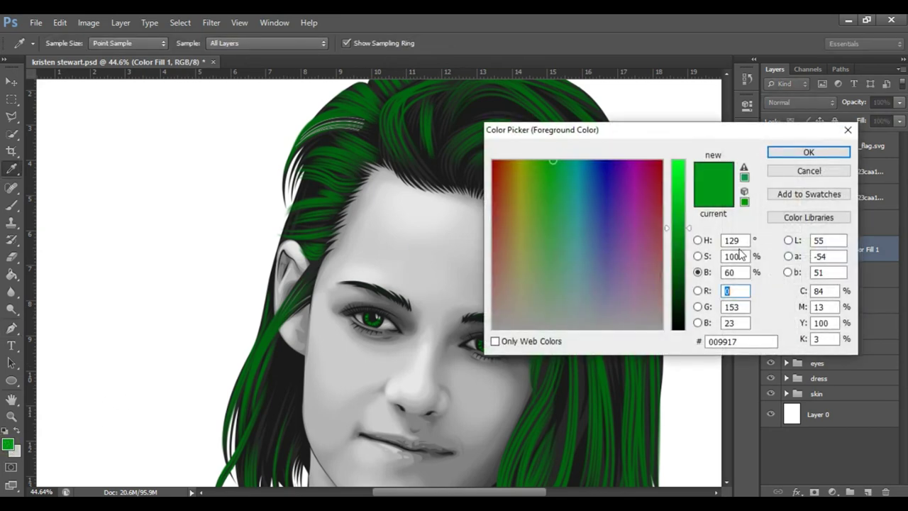
pyautogui.click(738, 271)
pyautogui.write('70')
pyautogui.press('Return')
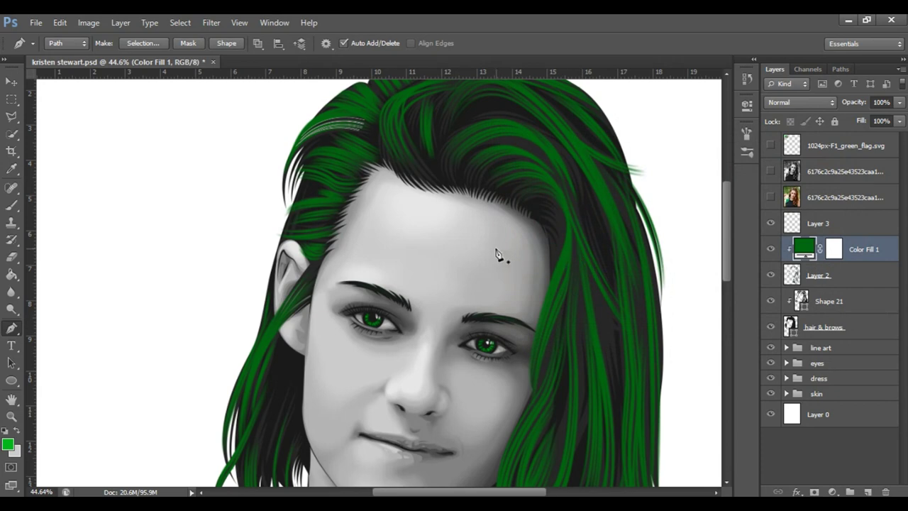
# Stroke the hair path on Layer 3 with the brush
pyautogui.rightClick(497, 255)
pyautogui.click(829, 223)
pyautogui.rightClick(424, 167)
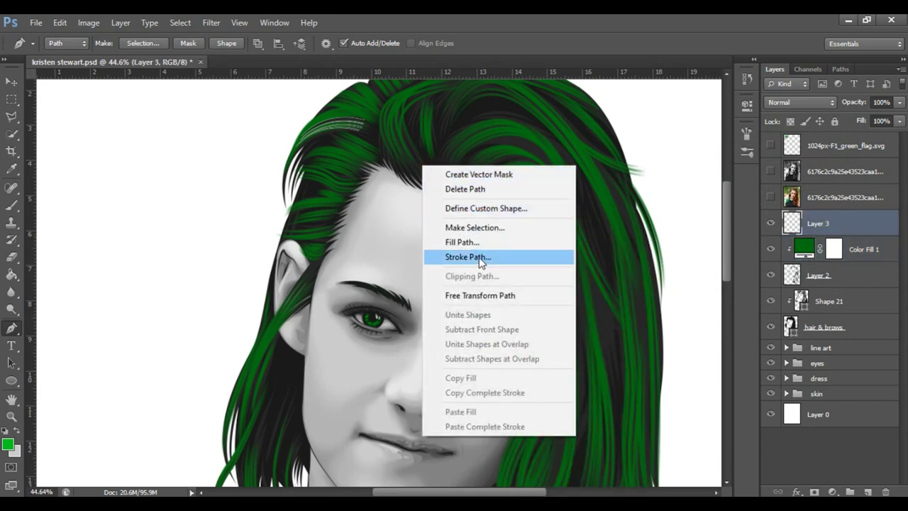
pyautogui.click(479, 259)
pyautogui.press('Return')
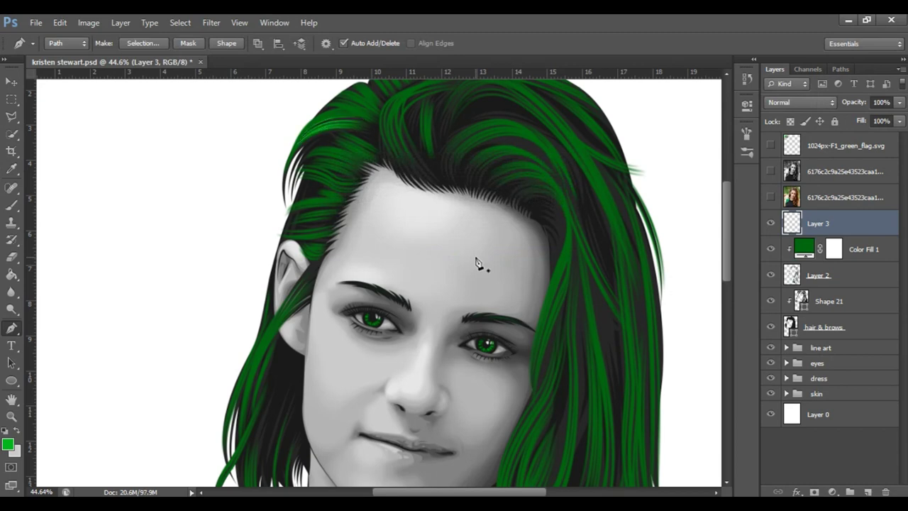
# Trace a closed highlight strand path along the top-left hairline
pyautogui.press('z')
pyautogui.scroll(-3, 405, 198)
pyautogui.moveTo(343, 133)
pyautogui.mouseDown()
pyautogui.moveTo(461, 206)
pyautogui.moveTo(401, 189)
pyautogui.moveTo(484, 205)
pyautogui.mouseUp()
pyautogui.press('p')
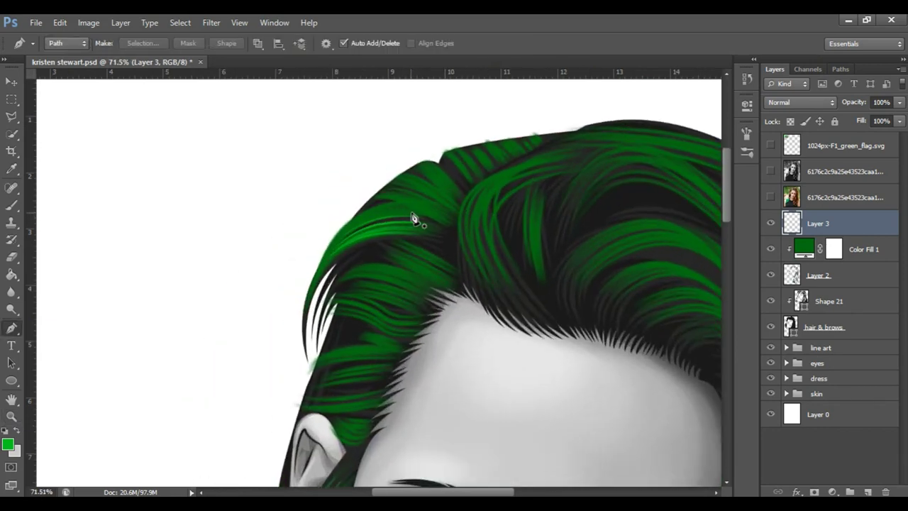
pyautogui.click(430, 217)
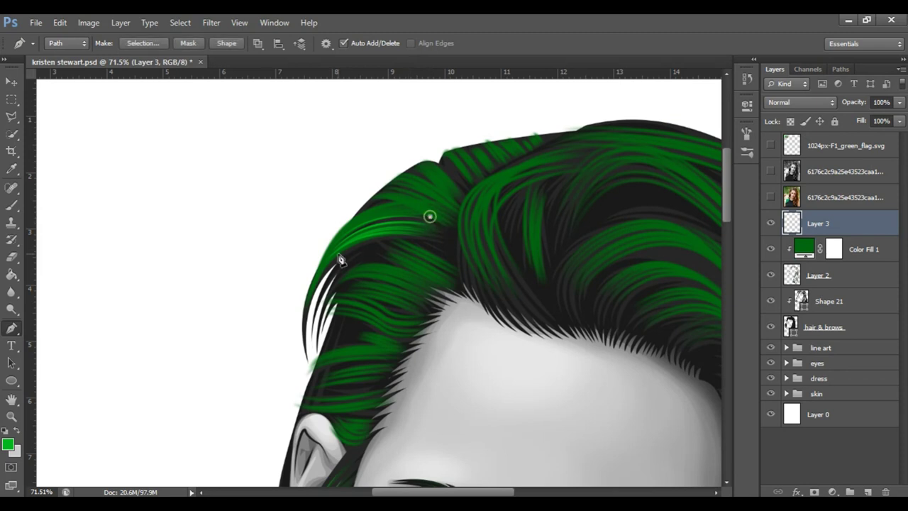
pyautogui.moveTo(334, 247); pyautogui.dragTo(309, 294)
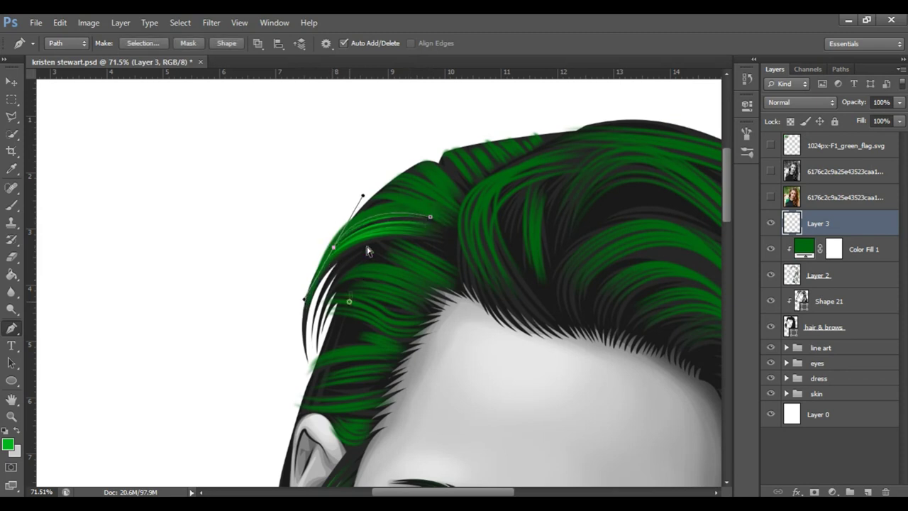
pyautogui.moveTo(461, 197); pyautogui.dragTo(423, 171)
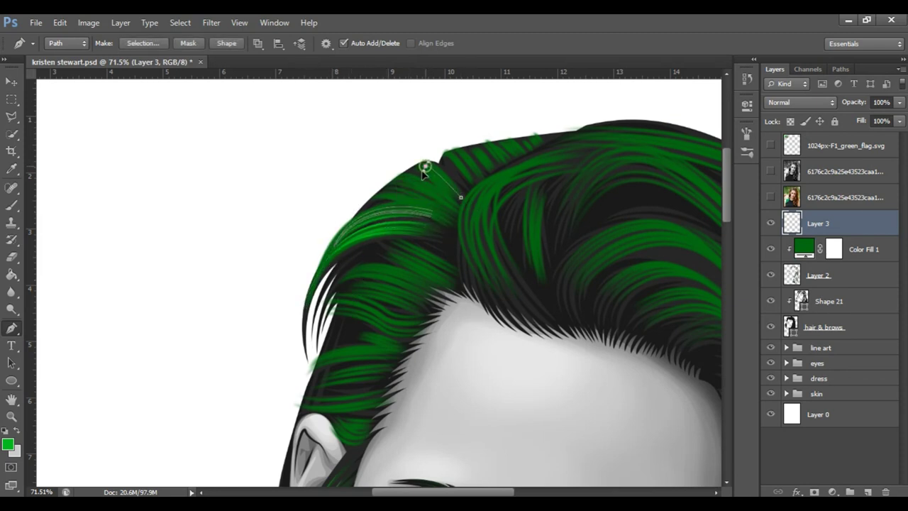
pyautogui.moveTo(454, 212); pyautogui.dragTo(436, 211)
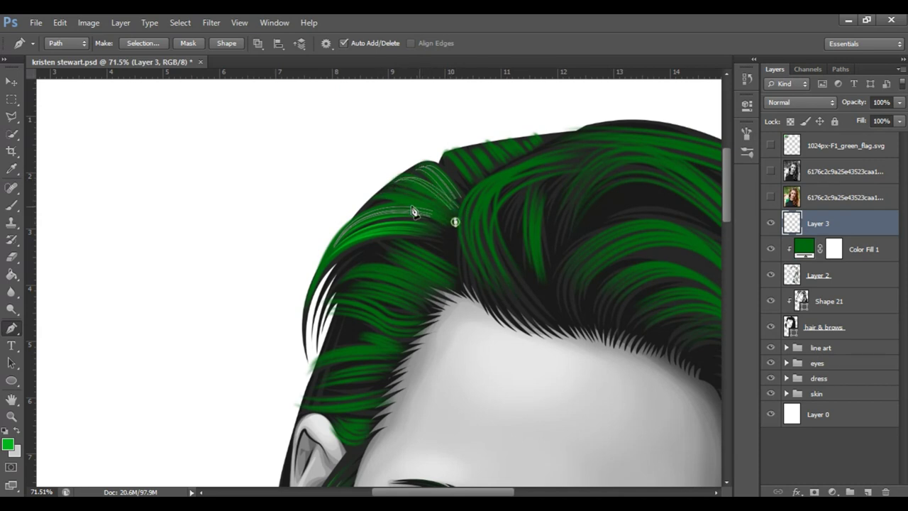
pyautogui.click(435, 211)
# Trace further curved strand paths along the hairline and lower strands
pyautogui.moveTo(490, 167); pyautogui.dragTo(476, 147)
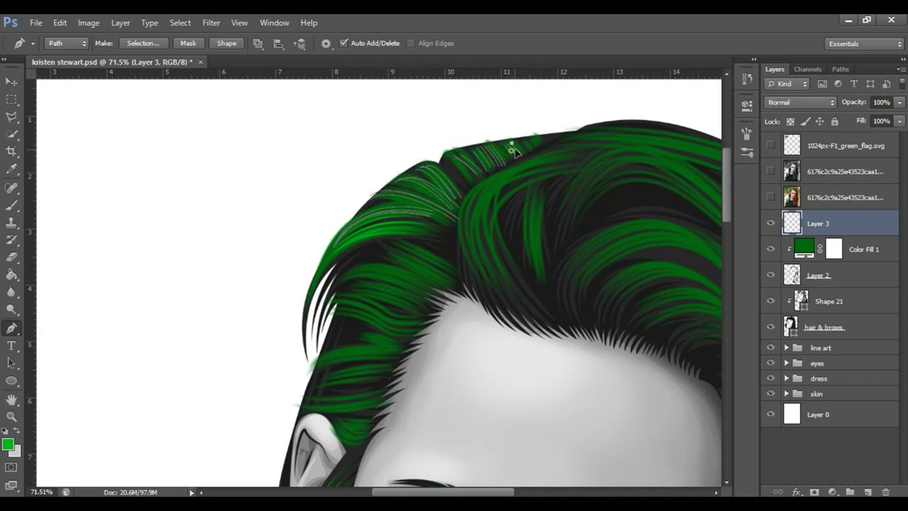
pyautogui.scroll(-2, 511, 232)
pyautogui.moveTo(430, 248); pyautogui.dragTo(426, 220)
pyautogui.moveTo(334, 243); pyautogui.dragTo(322, 284)
pyautogui.moveTo(391, 285); pyautogui.dragTo(369, 275)
pyautogui.moveTo(324, 310); pyautogui.dragTo(300, 353)
pyautogui.click(394, 307)
pyautogui.click(377, 345)
pyautogui.moveTo(333, 380)
pyautogui.mouseDown()
pyautogui.moveTo(347, 399)
pyautogui.moveTo(423, 257)
pyautogui.mouseUp()
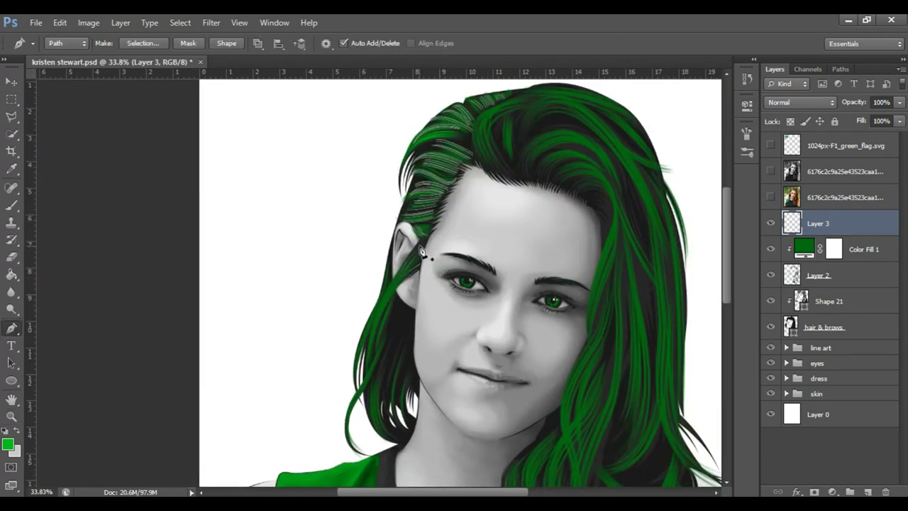
# Trace the temple side strand and stroke all highlight paths with the brush
pyautogui.moveTo(423, 257); pyautogui.dragTo(398, 277)
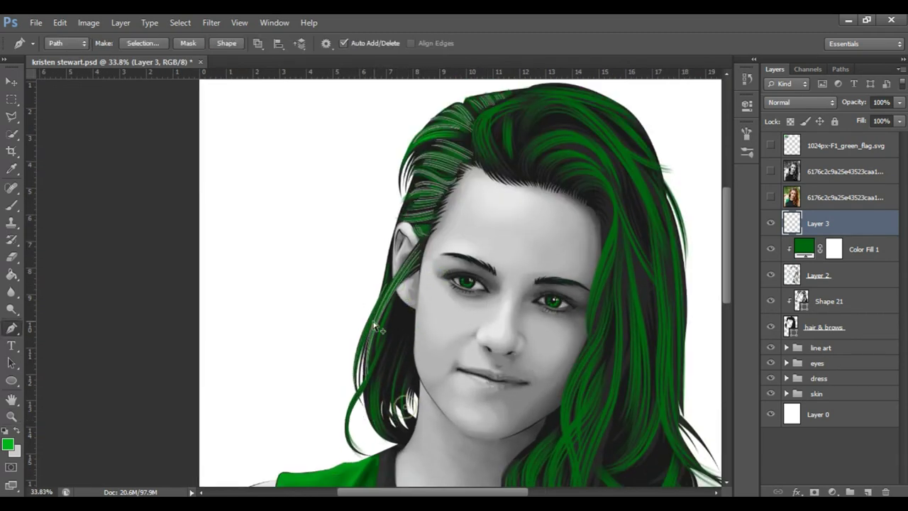
pyautogui.moveTo(362, 385); pyautogui.dragTo(360, 434)
pyautogui.rightClick(401, 335)
pyautogui.click(440, 192)
pyautogui.click(543, 180)
# Add a bright green Color Fill 2 layer clipped to the hair highlight strokes
pyautogui.press('z')
pyautogui.moveTo(454, 236); pyautogui.dragTo(419, 235)
pyautogui.scroll(1, 419, 235)
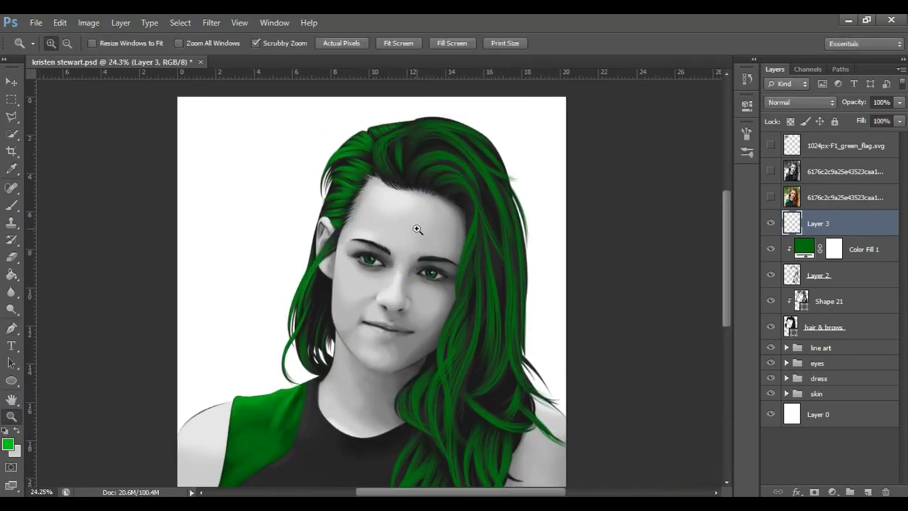
pyautogui.moveTo(435, 168); pyautogui.dragTo(468, 168)
pyautogui.click(832, 492)
pyautogui.click(851, 207)
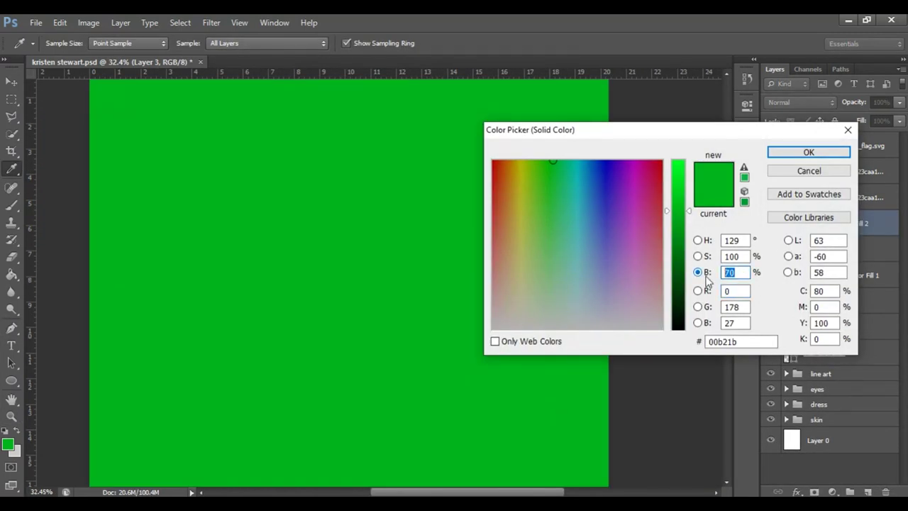
pyautogui.click(809, 150)
pyautogui.keyDown('alt'); pyautogui.click(891, 243); pyautogui.keyUp('alt')
pyautogui.moveTo(482, 282); pyautogui.dragTo(454, 258)
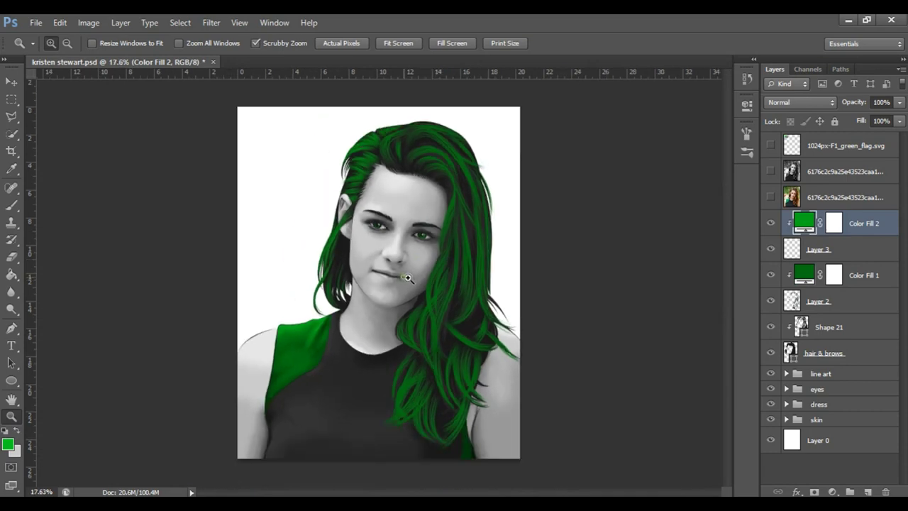
# Darken the highlight fill green to brightness 36 and show the reference photo again
pyautogui.moveTo(369, 230); pyautogui.dragTo(397, 229)
pyautogui.doubleClick(804, 222)
pyautogui.write('36')
pyautogui.press('Return')
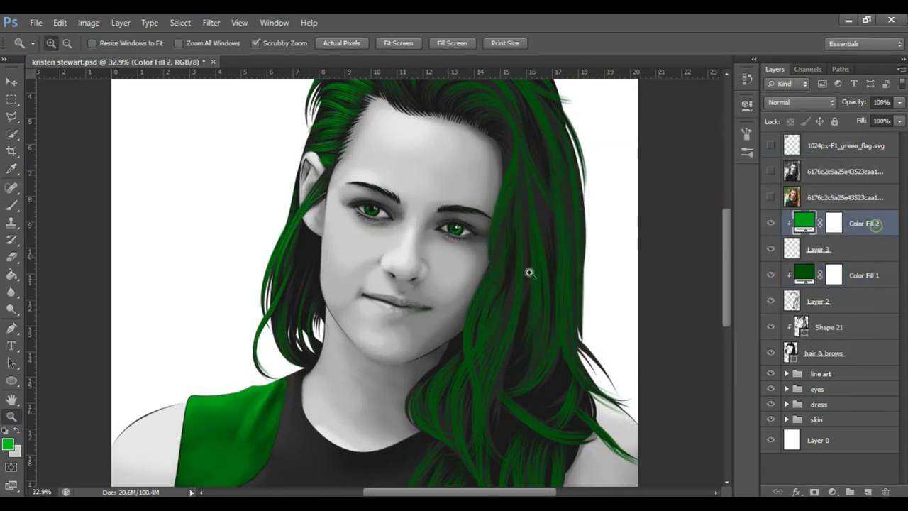
pyautogui.moveTo(528, 270); pyautogui.dragTo(414, 282)
pyautogui.moveTo(444, 192); pyautogui.dragTo(594, 225)
pyautogui.click(771, 197)
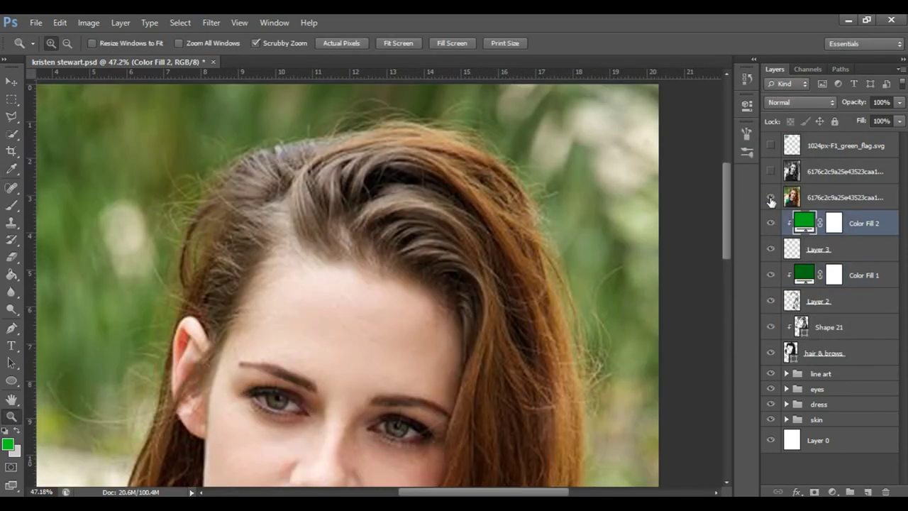
# On the hair highlights layer, trace a curved strand path along the hairline
pyautogui.moveTo(312, 276); pyautogui.dragTo(336, 275)
pyautogui.hotkey('alt', '[')
pyautogui.press('p')
pyautogui.click(283, 212)
pyautogui.moveTo(397, 173)
pyautogui.mouseDown()
pyautogui.moveTo(345, 203)
pyautogui.moveTo(345, 193)
pyautogui.mouseUp()
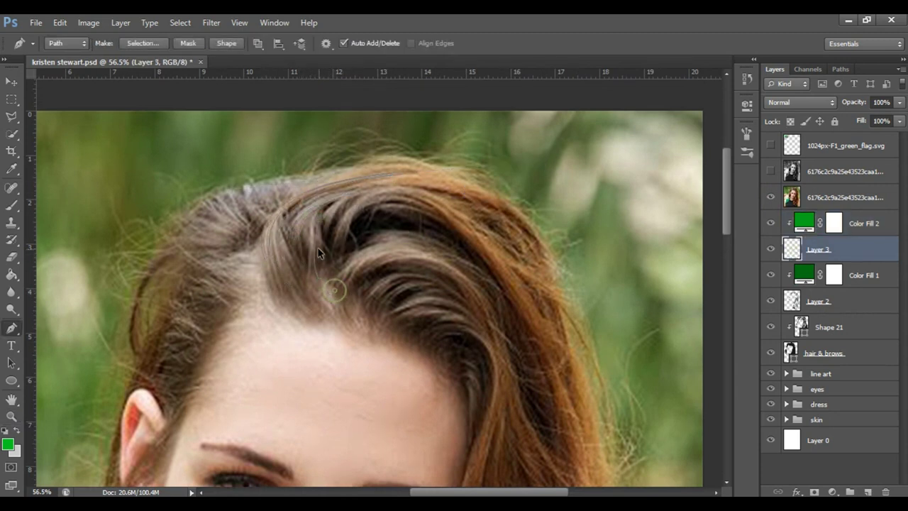
pyautogui.moveTo(342, 239); pyautogui.dragTo(431, 205)
pyautogui.moveTo(384, 198); pyautogui.dragTo(383, 199)
pyautogui.moveTo(326, 234); pyautogui.dragTo(323, 238)
# Trace more strand paths running down the middle of the hair
pyautogui.click(352, 303)
pyautogui.moveTo(489, 314); pyautogui.dragTo(521, 267)
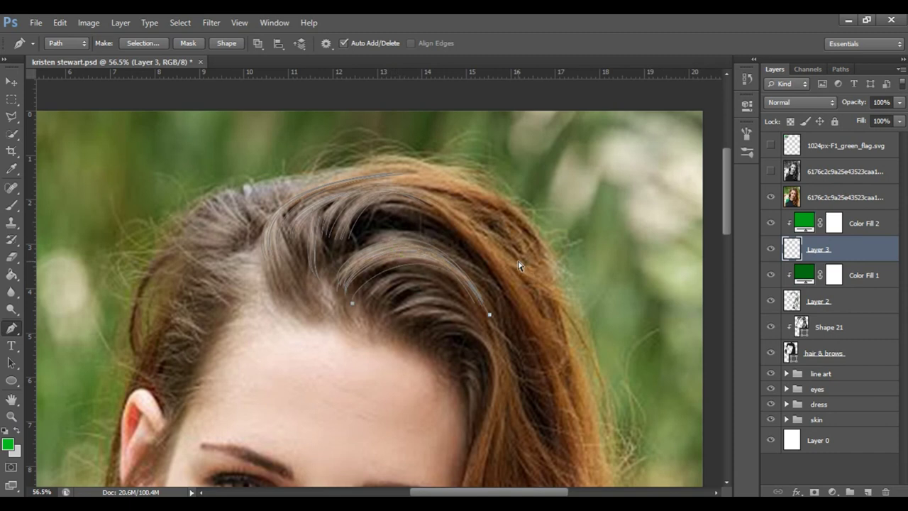
pyautogui.moveTo(391, 311); pyautogui.dragTo(426, 248)
pyautogui.click(495, 345)
pyautogui.moveTo(542, 425); pyautogui.dragTo(560, 409)
pyautogui.scroll(-3, 561, 410)
pyautogui.click(410, 224)
pyautogui.moveTo(485, 237); pyautogui.dragTo(458, 231)
pyautogui.moveTo(499, 277); pyautogui.dragTo(501, 330)
pyautogui.scroll(-3, 497, 319)
pyautogui.moveTo(454, 372); pyautogui.dragTo(472, 281)
pyautogui.scroll(-6, 477, 267)
# Trace thin strands through the lower curls and stroke all paths as highlight lines
pyautogui.moveTo(422, 371); pyautogui.dragTo(425, 418)
pyautogui.scroll(-3, 426, 417)
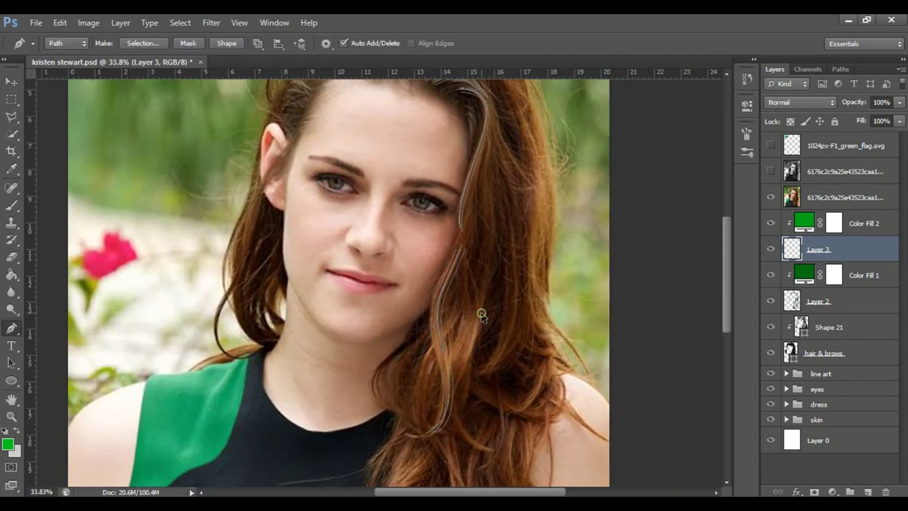
pyautogui.moveTo(466, 285); pyautogui.dragTo(484, 293)
pyautogui.moveTo(442, 419); pyautogui.dragTo(506, 461)
pyautogui.moveTo(460, 347); pyautogui.dragTo(462, 345)
pyautogui.scroll(-3, 440, 355)
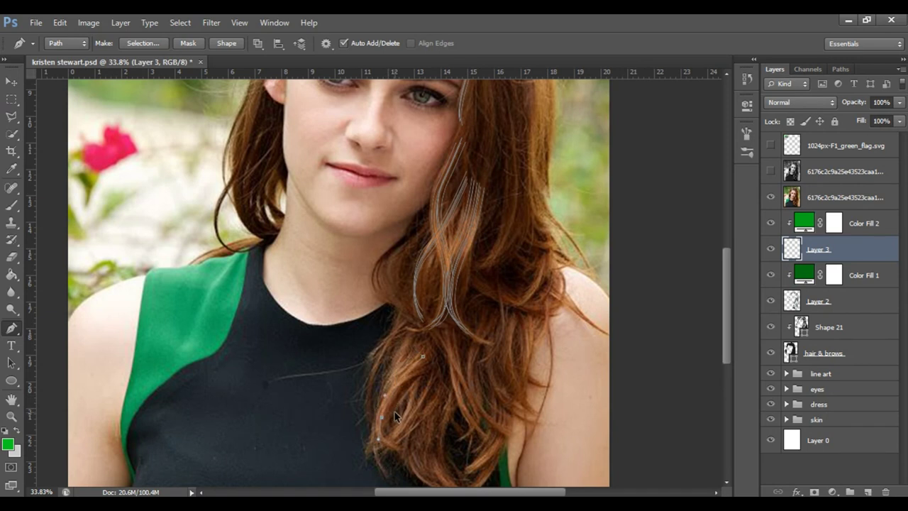
pyautogui.scroll(-1, 398, 369)
pyautogui.moveTo(385, 355)
pyautogui.mouseDown()
pyautogui.moveTo(408, 364)
pyautogui.moveTo(440, 407)
pyautogui.mouseUp()
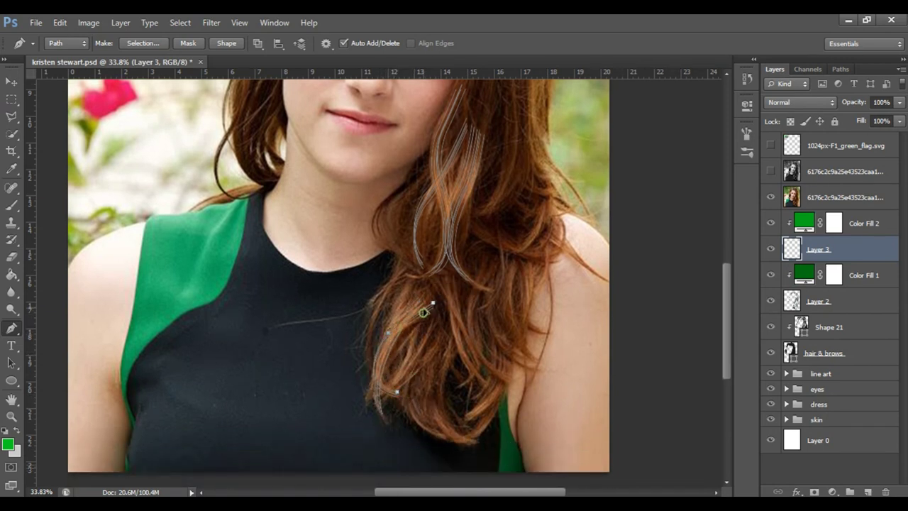
pyautogui.moveTo(364, 393); pyautogui.dragTo(410, 362)
pyautogui.moveTo(455, 351); pyautogui.dragTo(485, 347)
pyautogui.moveTo(410, 364); pyautogui.dragTo(417, 339)
pyautogui.moveTo(434, 411)
pyautogui.mouseDown()
pyautogui.moveTo(424, 405)
pyautogui.moveTo(466, 267)
pyautogui.mouseUp()
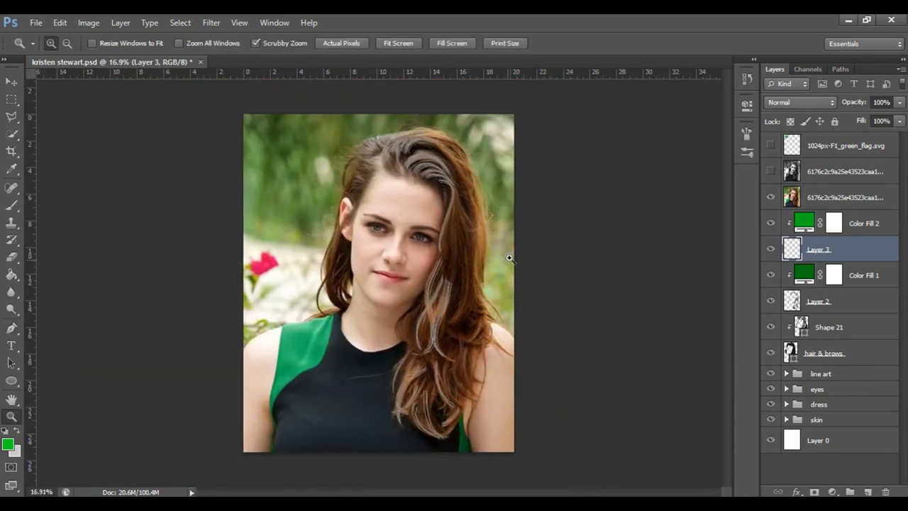
pyautogui.rightClick(463, 229)
pyautogui.click(506, 318)
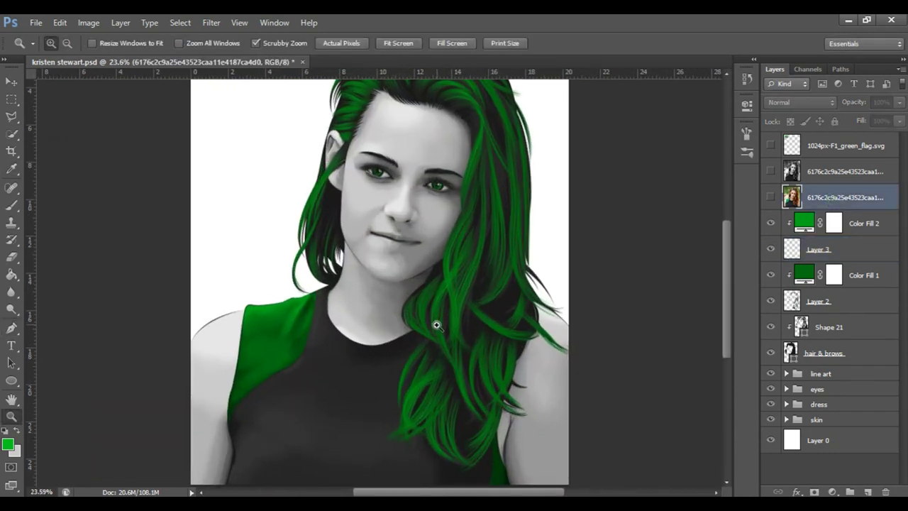
# Trace a highlight strand path down the upper right hair and stroke it
pyautogui.keyDown('alt'); pyautogui.click(434, 320); pyautogui.keyUp('alt')
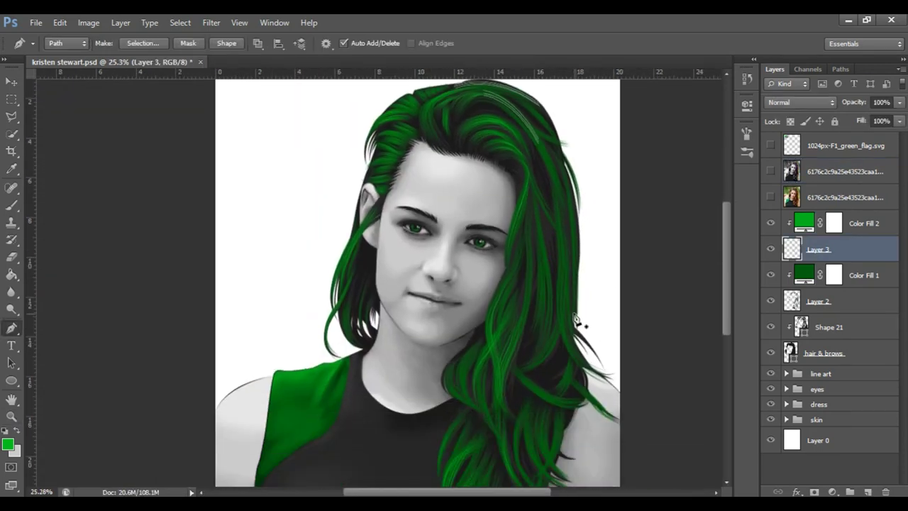
pyautogui.moveTo(579, 247)
pyautogui.mouseDown()
pyautogui.moveTo(551, 219)
pyautogui.moveTo(527, 130)
pyautogui.mouseUp()
pyautogui.moveTo(569, 151); pyautogui.dragTo(580, 142)
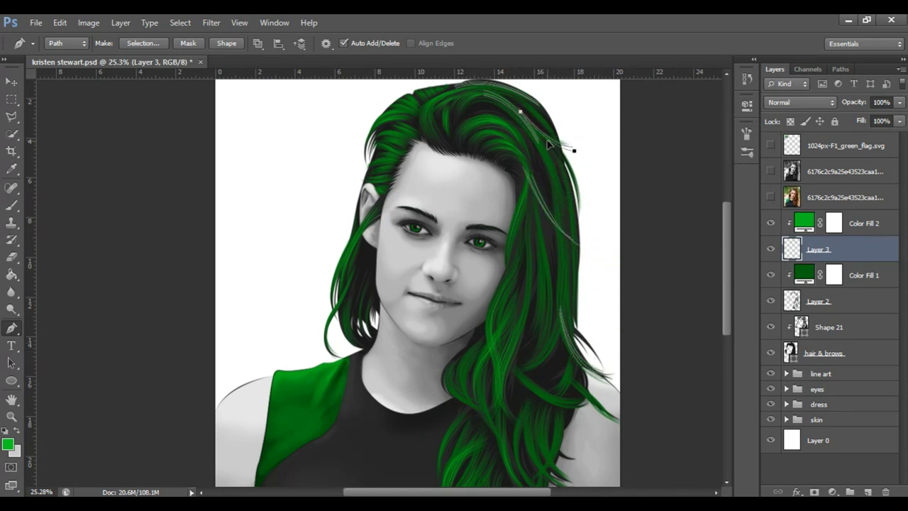
pyautogui.moveTo(556, 193); pyautogui.dragTo(578, 193)
pyautogui.moveTo(565, 254); pyautogui.dragTo(566, 265)
pyautogui.rightClick(546, 267)
pyautogui.press('Escape')
# Begin a shape outline on Shape 21, discard it, and view the whole portrait
pyautogui.press('z')
pyautogui.keyDown('alt'); pyautogui.click(462, 268); pyautogui.keyUp('alt')
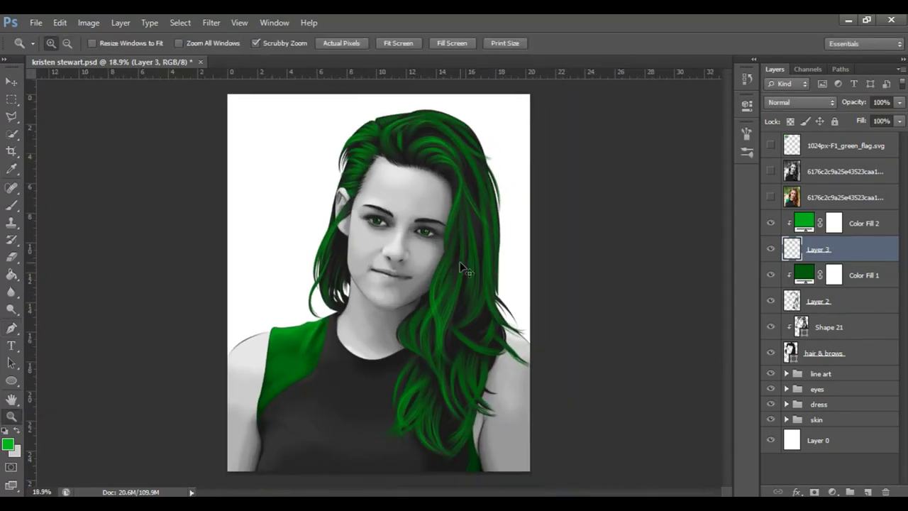
pyautogui.moveTo(463, 269); pyautogui.dragTo(507, 294)
pyautogui.click(802, 323)
pyautogui.press('p')
pyautogui.click(70, 44)
pyautogui.click(424, 257)
pyautogui.moveTo(352, 338); pyautogui.dragTo(381, 319)
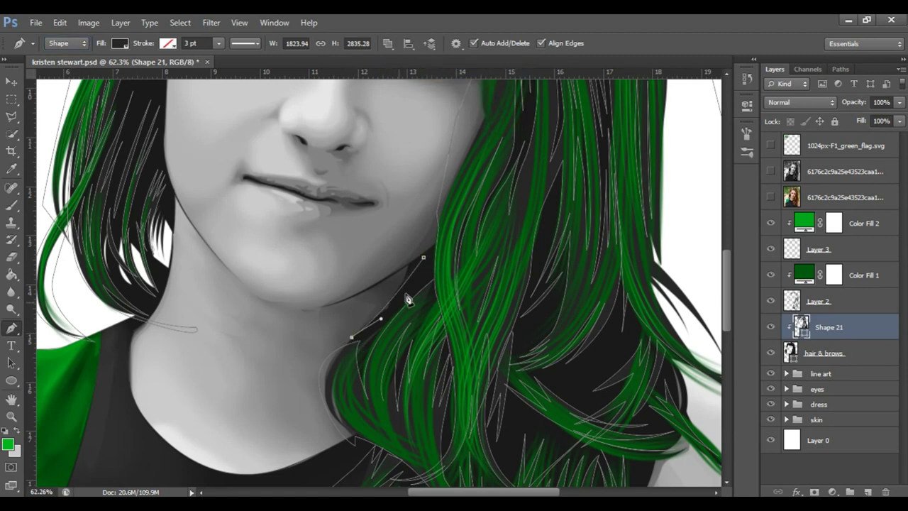
pyautogui.hotkey('ctrl', 'alt', 'z')
pyautogui.hotkey('ctrl', 'alt', 'z')
pyautogui.hotkey('ctrl', 'alt', 'z')
pyautogui.press('z')
pyautogui.moveTo(519, 220)
pyautogui.mouseDown()
pyautogui.moveTo(416, 314)
pyautogui.moveTo(653, 362)
pyautogui.mouseUp()
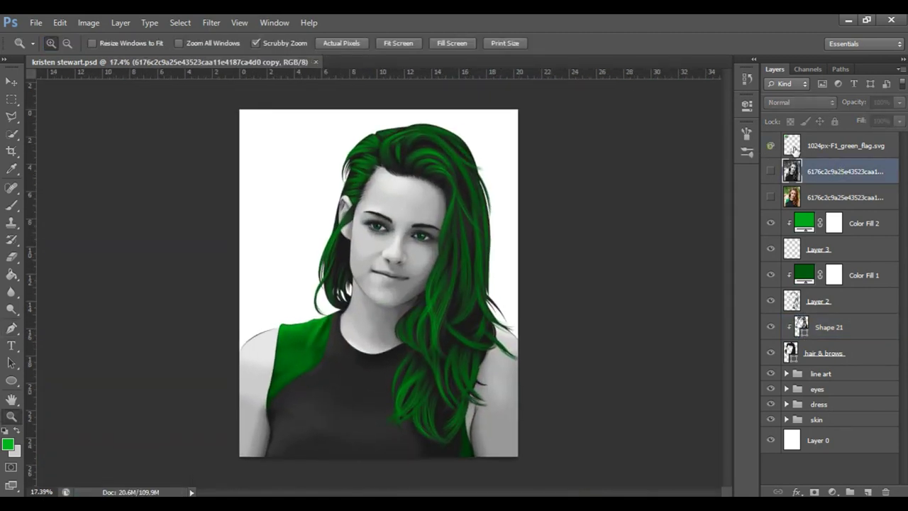
# Add a green Solid Color fill layer above the bottom background layer
pyautogui.hotkey('ctrl', 'alt', 'z')
pyautogui.press('b')
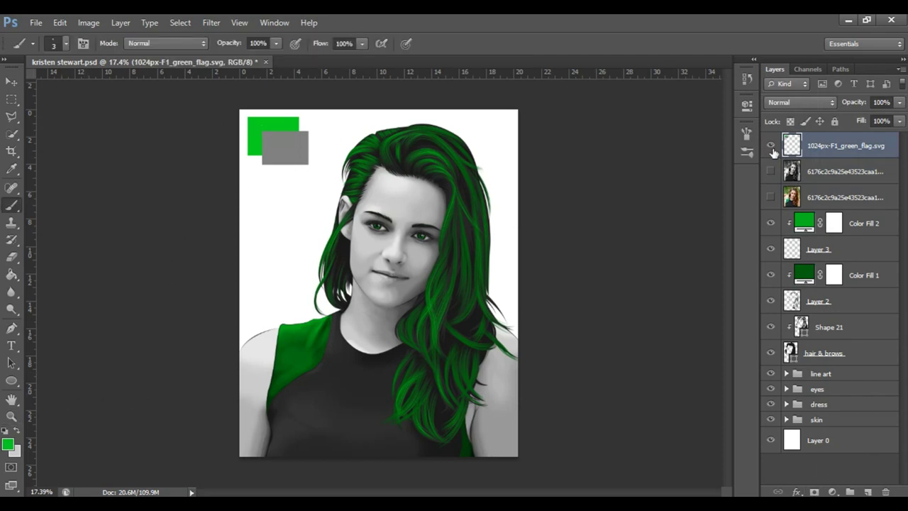
pyautogui.click(770, 145)
pyautogui.click(816, 440)
pyautogui.click(832, 492)
pyautogui.click(851, 202)
pyautogui.click(807, 150)
pyautogui.click(423, 301)
pyautogui.press('Escape')
pyautogui.press('z')
pyautogui.moveTo(373, 305); pyautogui.dragTo(383, 307)
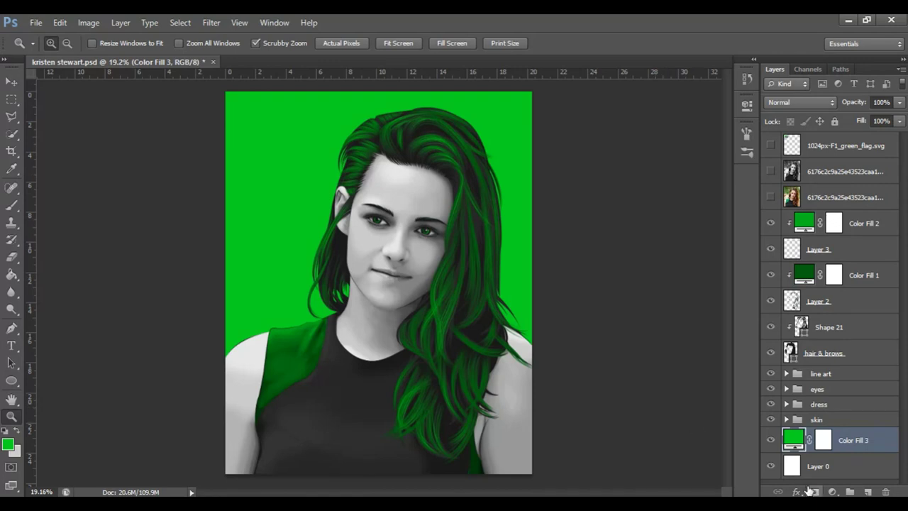
# Set the background green fill's brightness to 90 and readjust its colour
pyautogui.doubleClick(794, 440)
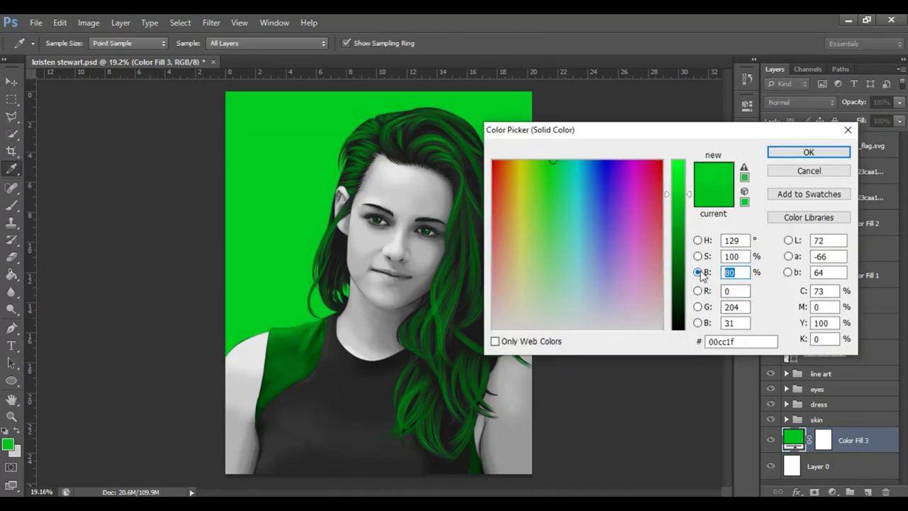
pyautogui.write('90')
pyautogui.click(809, 152)
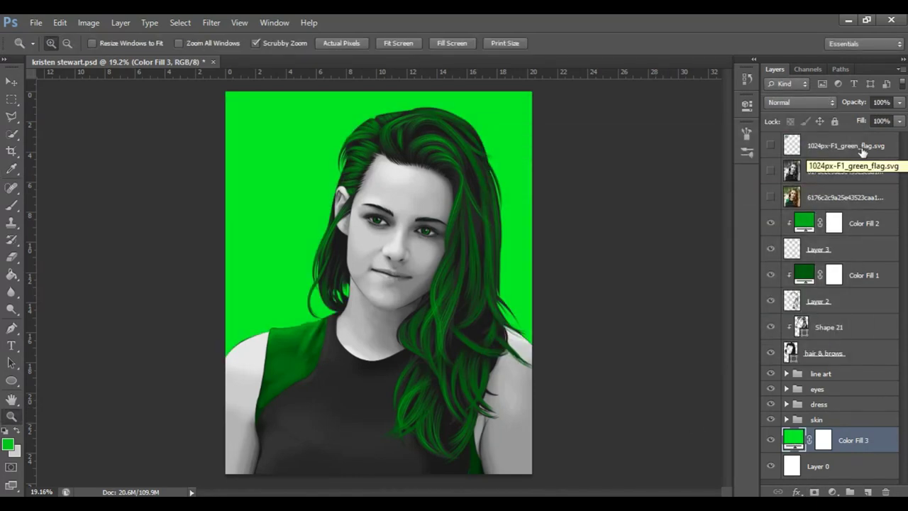
pyautogui.press('Delete')
pyautogui.click(818, 440)
pyautogui.click(832, 492)
pyautogui.click(774, 205)
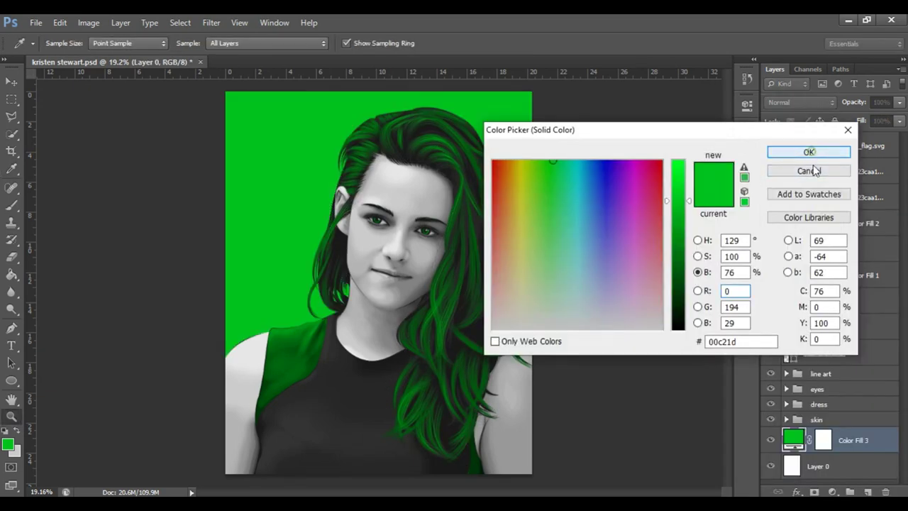
pyautogui.click(809, 152)
pyautogui.click(841, 146)
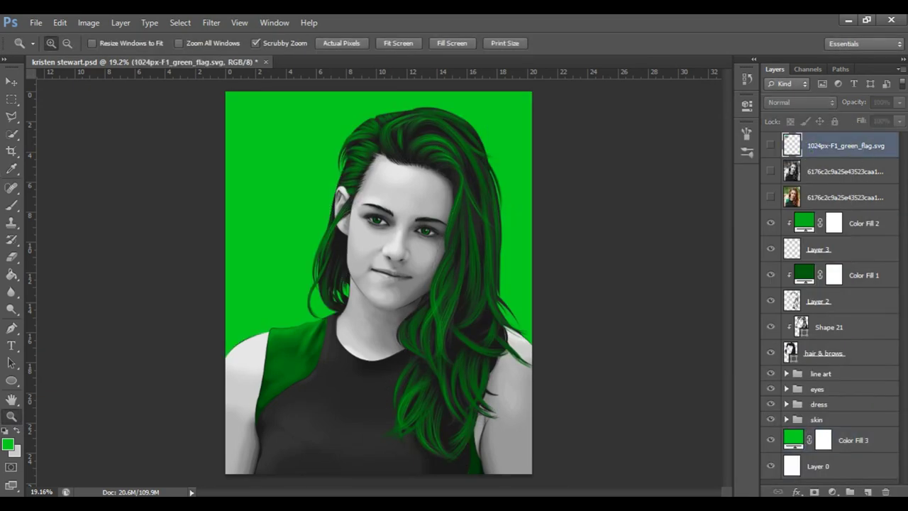
# Retune the Color Fill 2 hair highlight brightness to 88, then settle on 70
pyautogui.doubleClick(805, 223)
pyautogui.write('88')
pyautogui.click(809, 152)
pyautogui.click(844, 171)
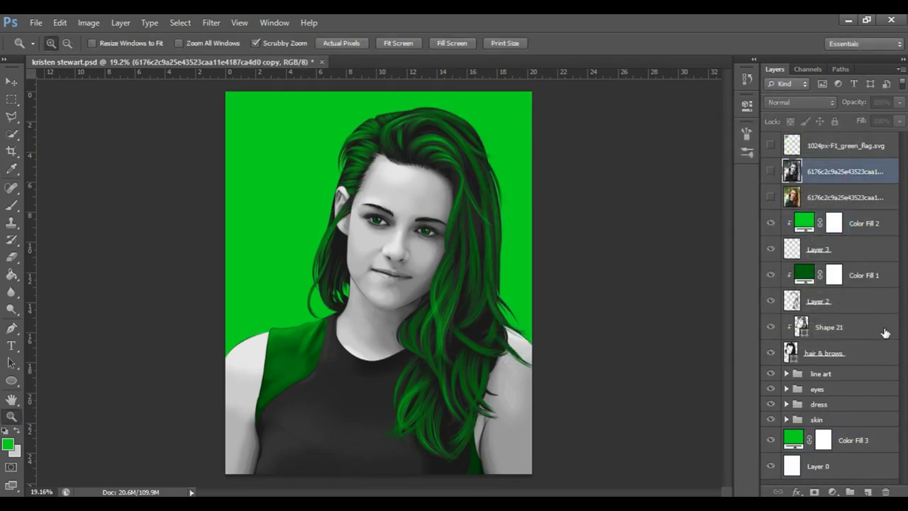
pyautogui.doubleClick(805, 223)
pyautogui.write('70')
pyautogui.click(811, 150)
pyautogui.click(845, 198)
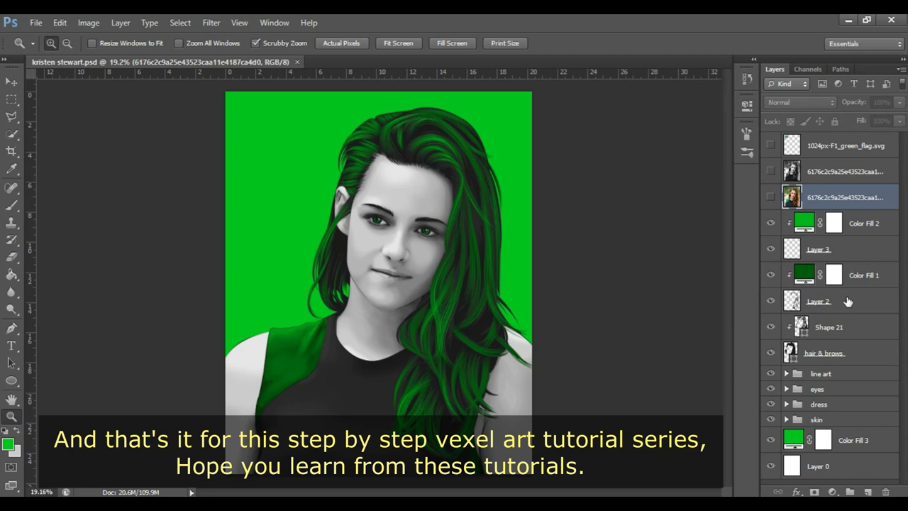
# Group the layers from hair & brows up to Color Fill 2 and name the group 'hair'
pyautogui.click(880, 355)
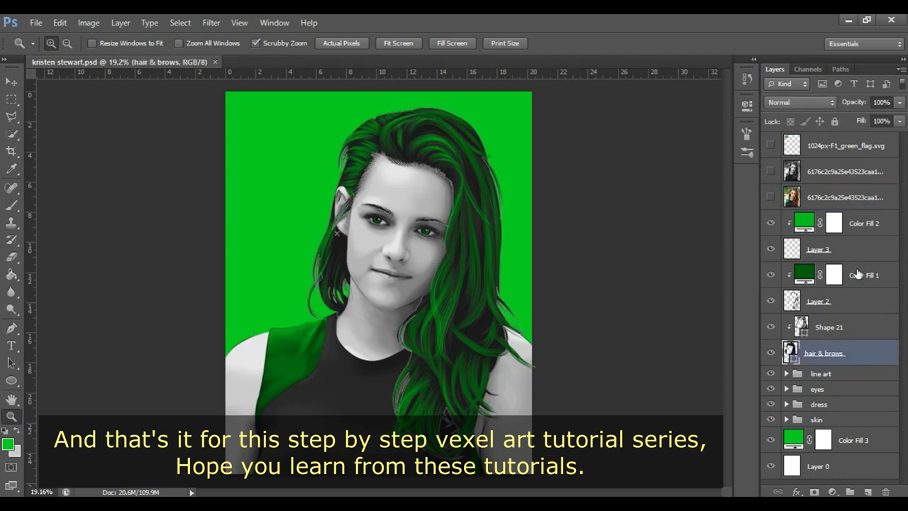
pyautogui.keyDown('shift'); pyautogui.click(864, 223); pyautogui.keyUp('shift')
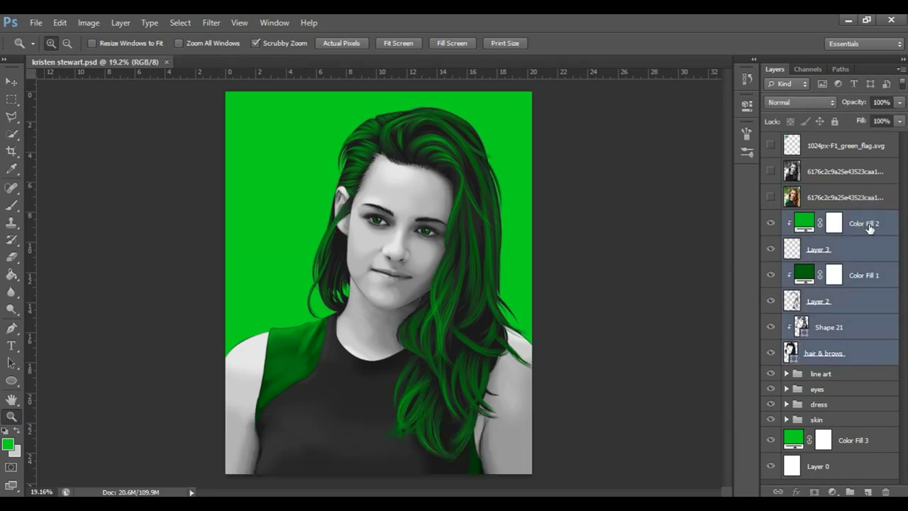
pyautogui.rightClick(869, 226)
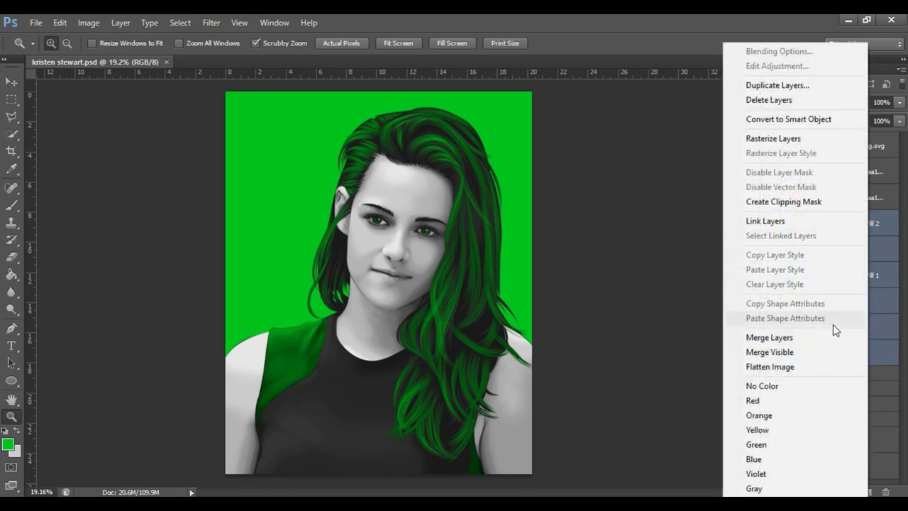
pyautogui.click(887, 223)
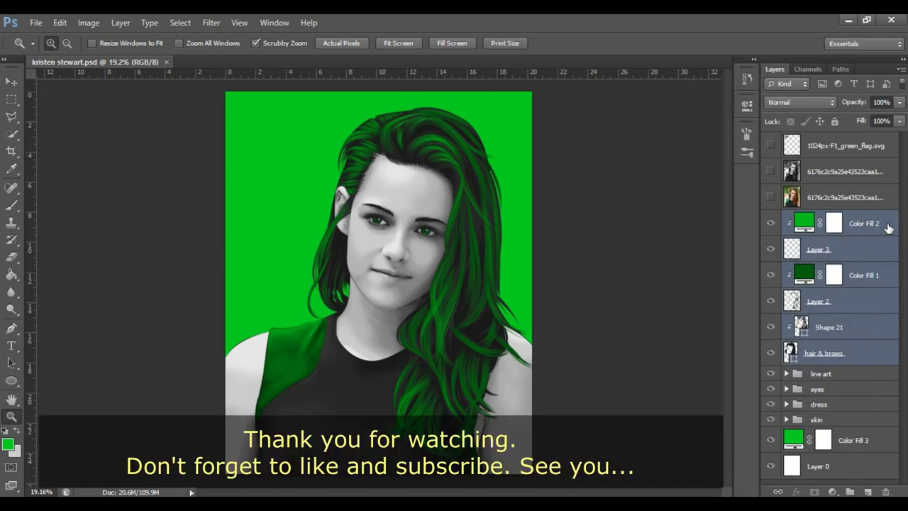
pyautogui.hotkey('ctrl', 'g')
pyautogui.doubleClick(826, 218)
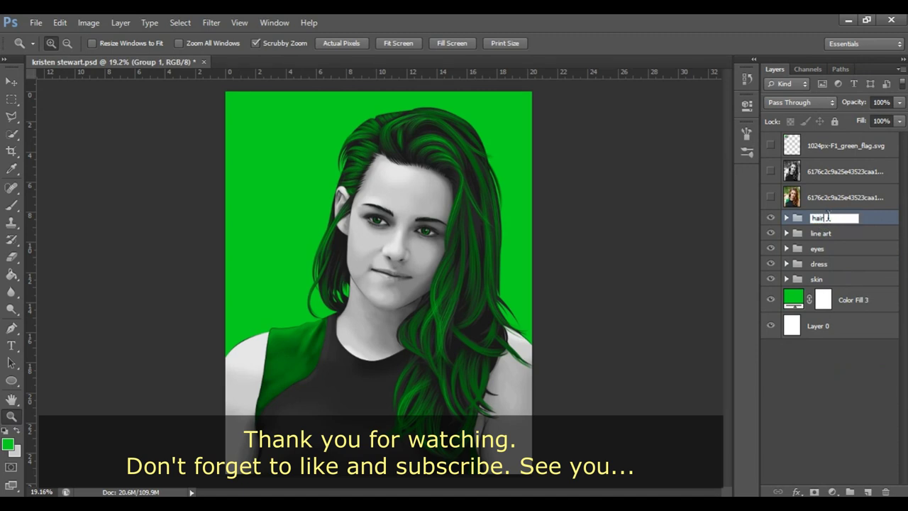
pyautogui.press('Return')
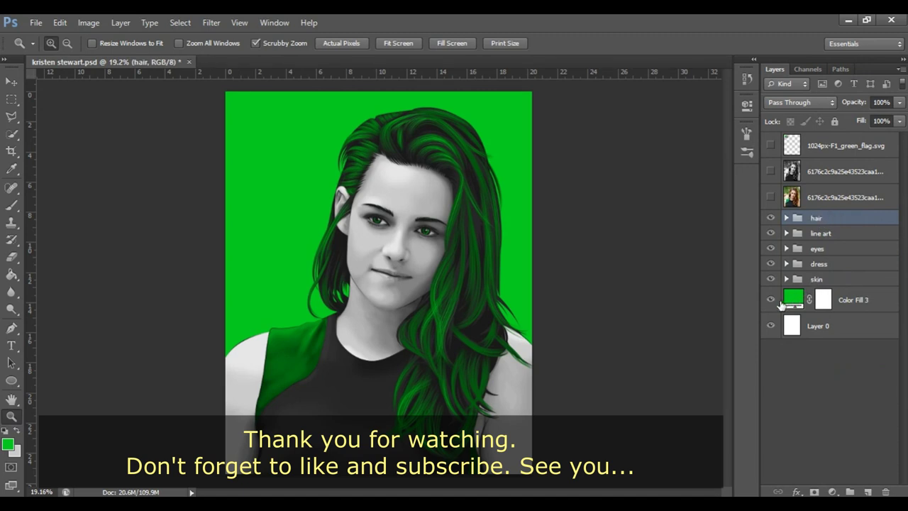